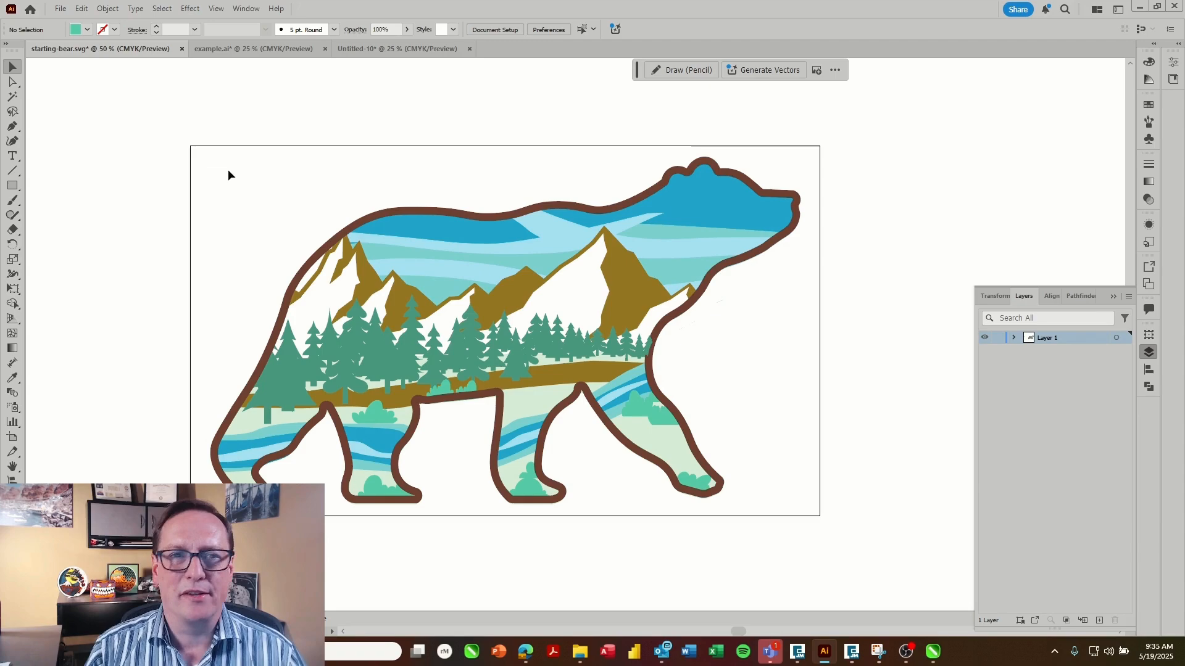
- Examine the example.ai artwork, comparing the assembled mountain scene with its separate frame, hill, sun and background pieces
left_click(270, 52)
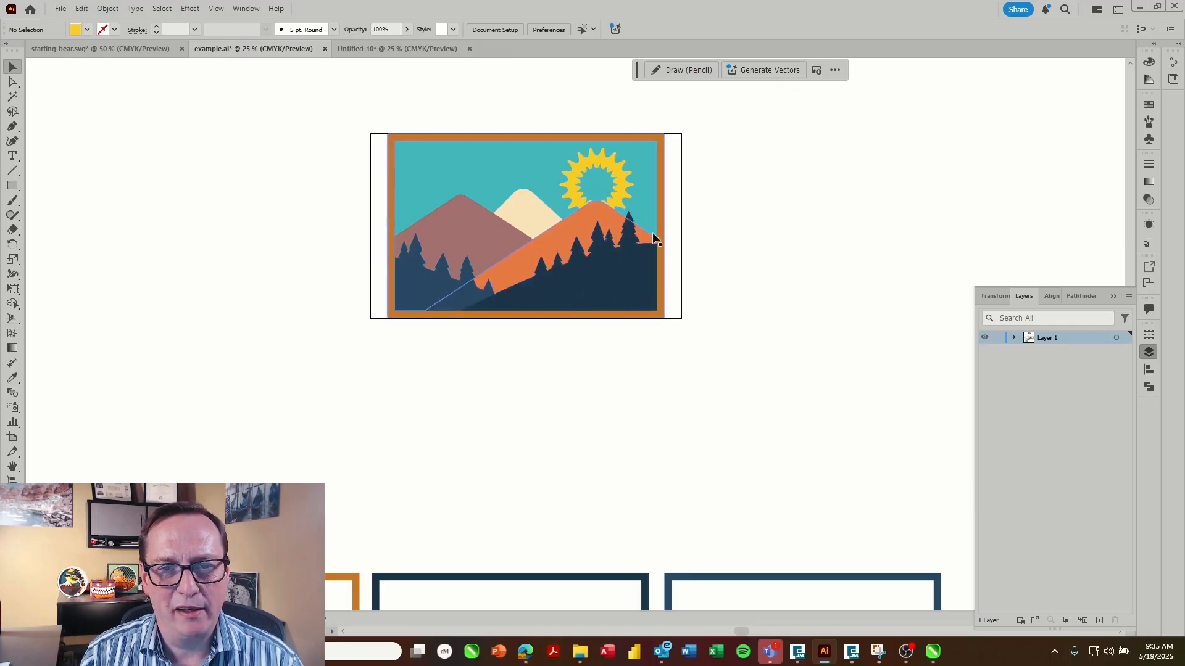
scroll(642, 255, "down", 3)
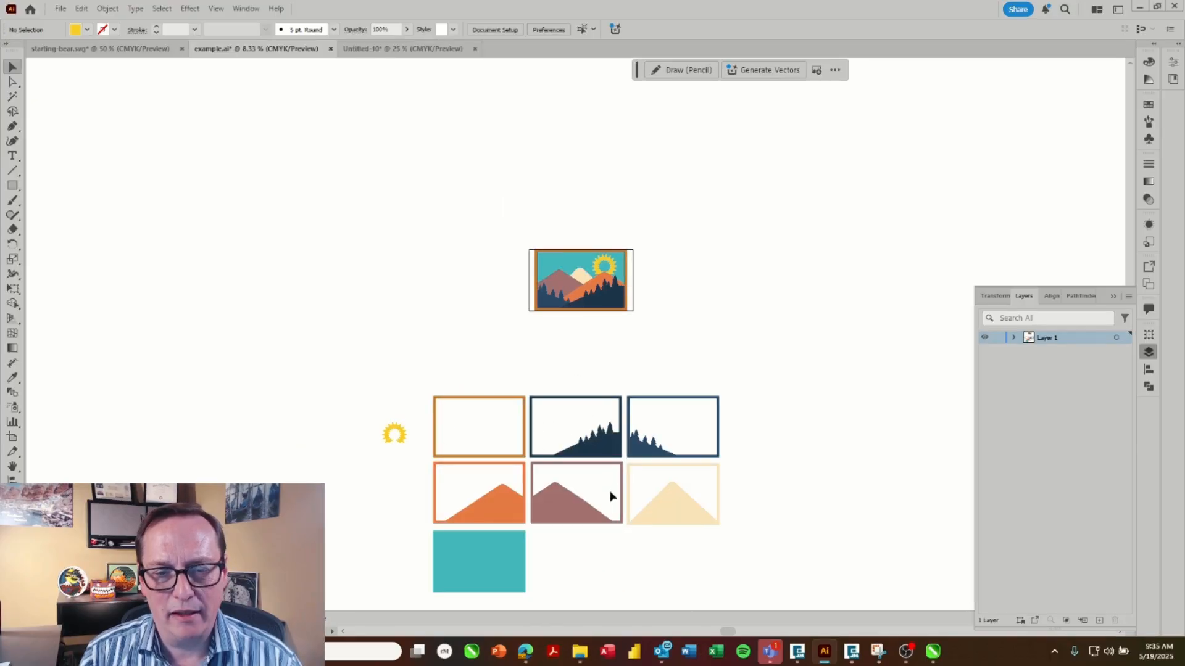
scroll(586, 565, "up", 2)
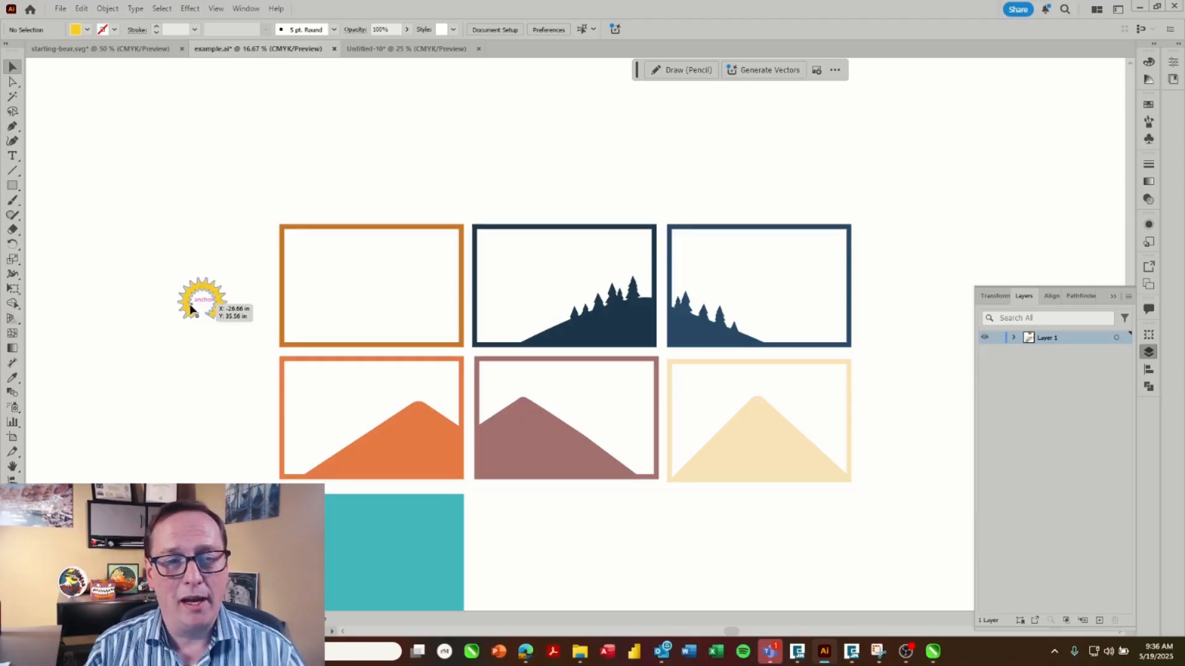
key("ctrl+minus")
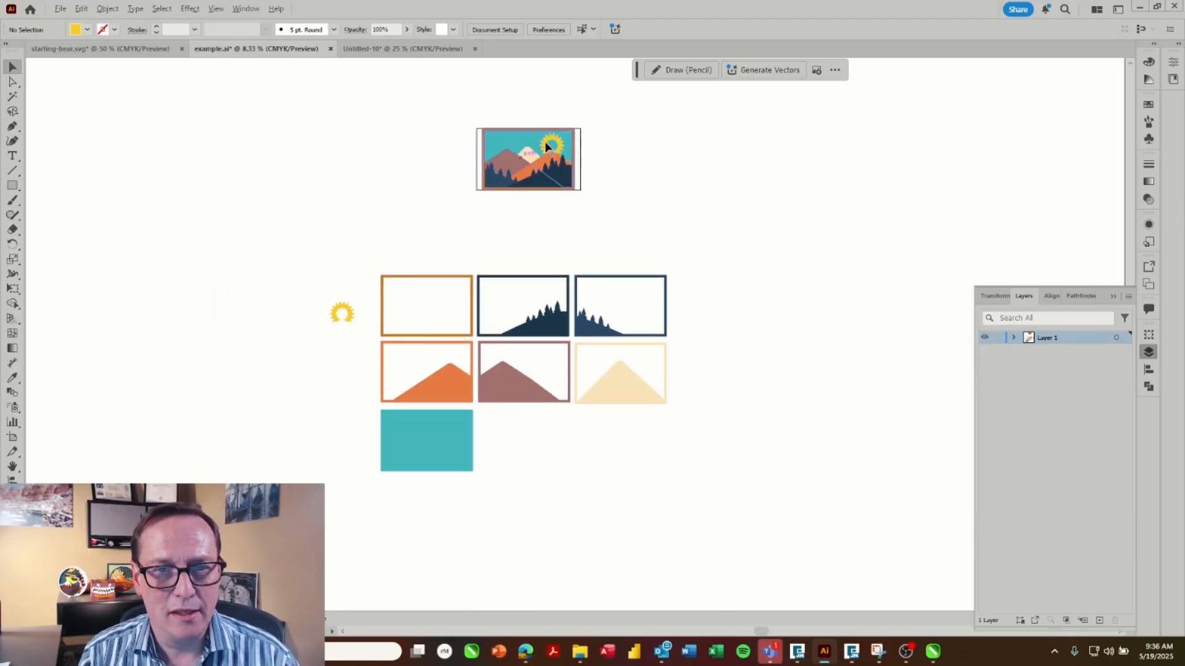
scroll(546, 142, "up", 4)
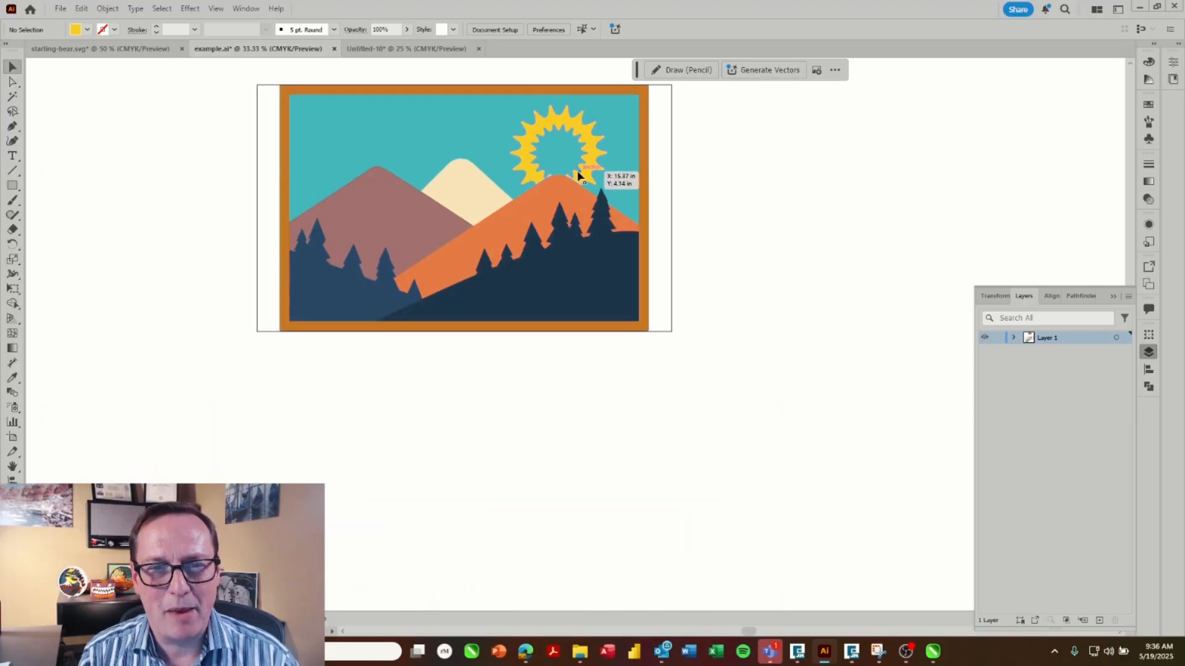
scroll(578, 177, "down", 1)
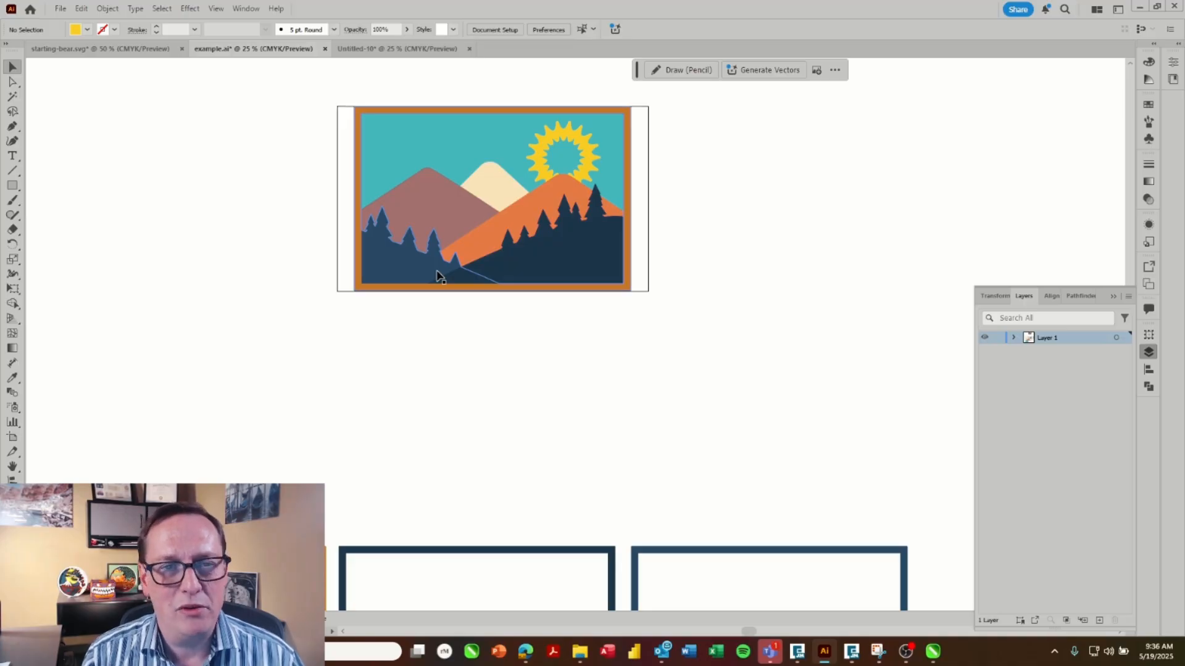
- In starting-bear.svg, select all light green bushes by colour and match their fill to the green of the pine trees
left_click(102, 49)
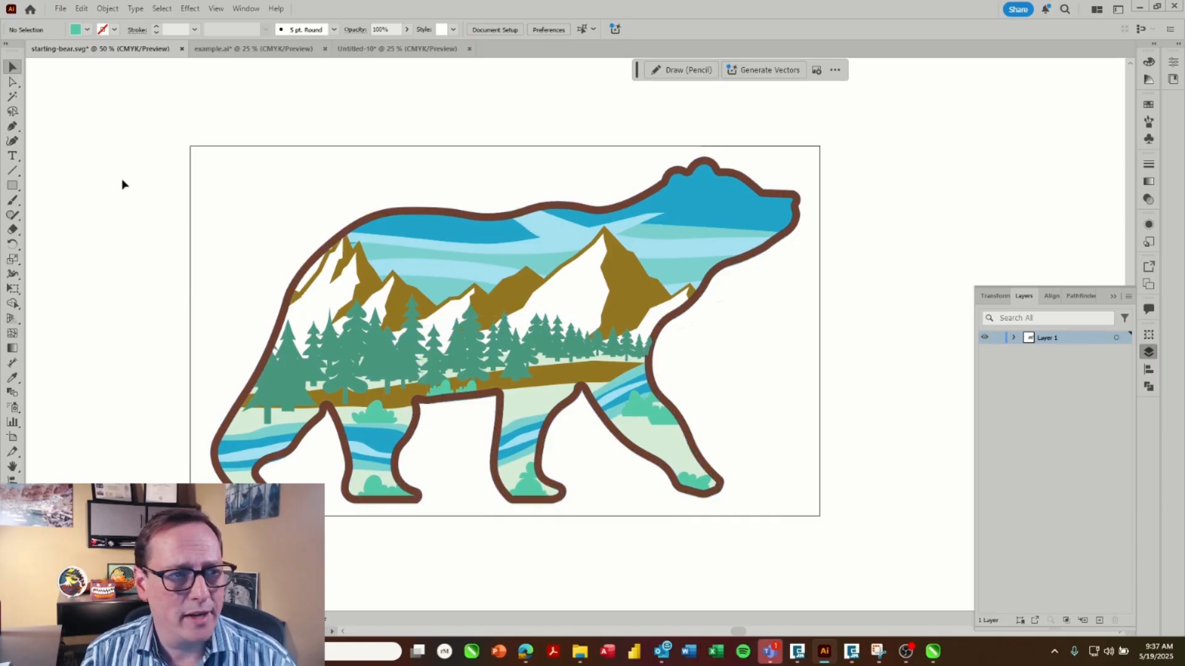
left_click(11, 97)
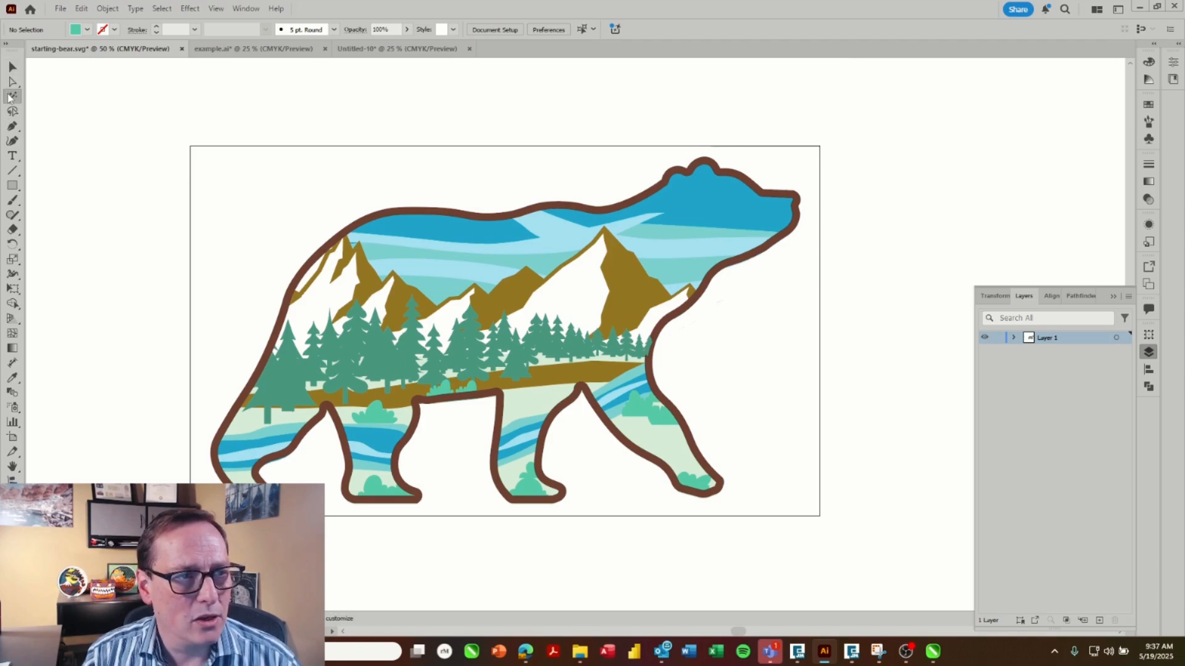
left_click(374, 419)
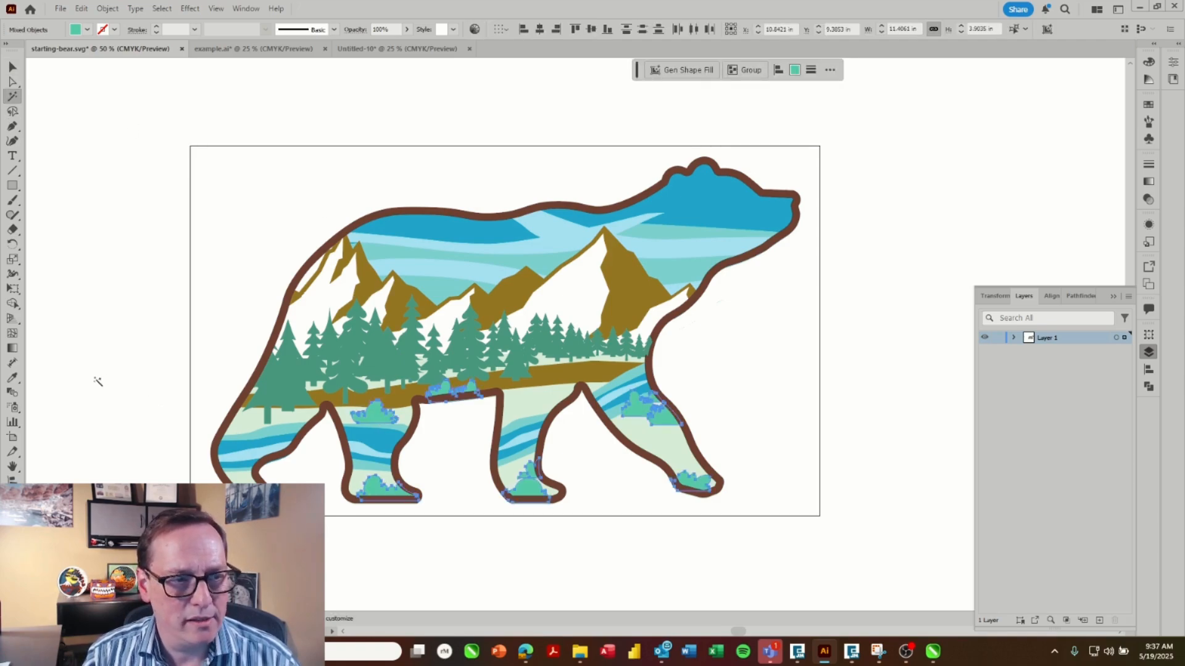
left_click(12, 378)
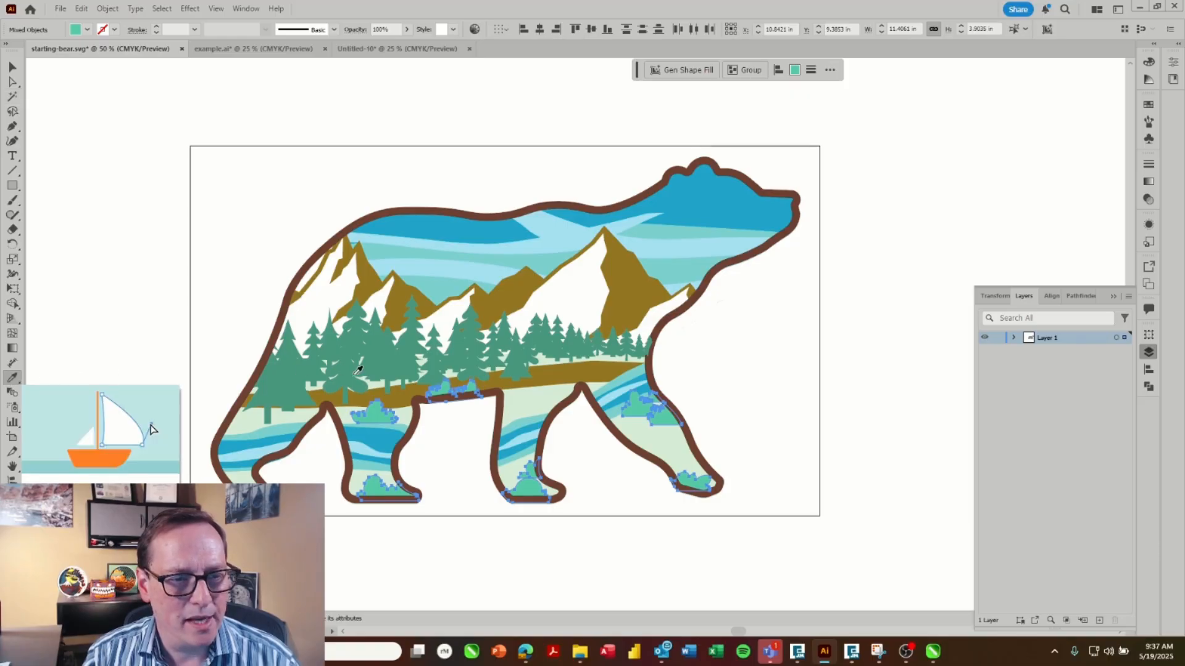
left_click(380, 352)
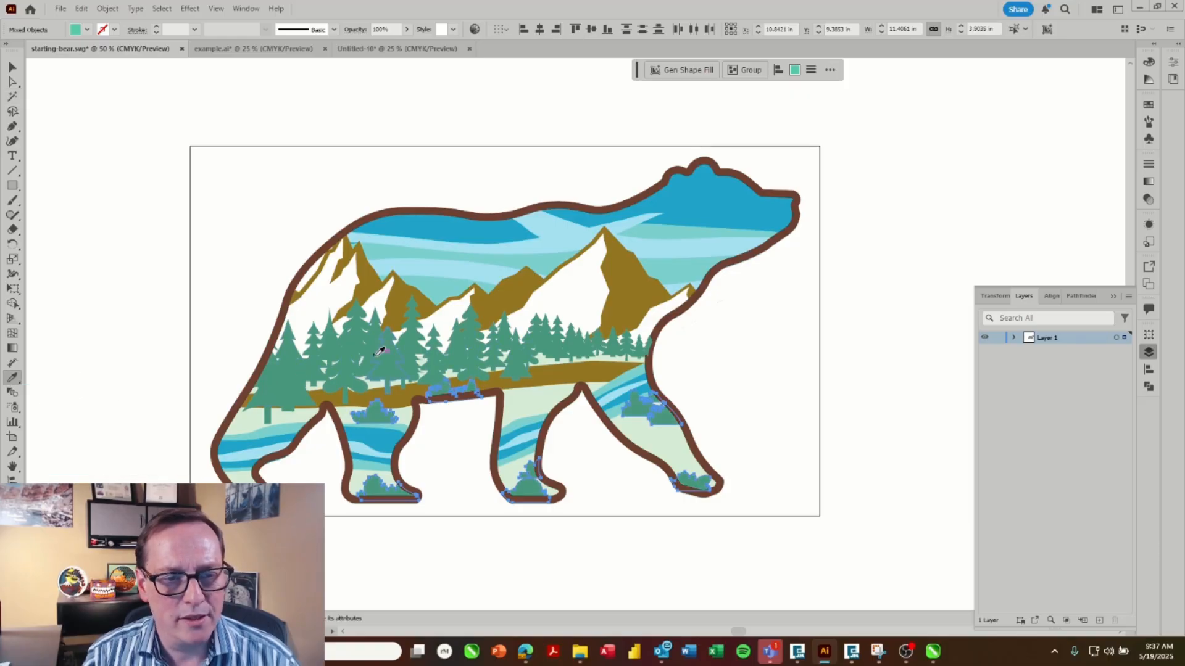
left_click(12, 66)
left_click(116, 123)
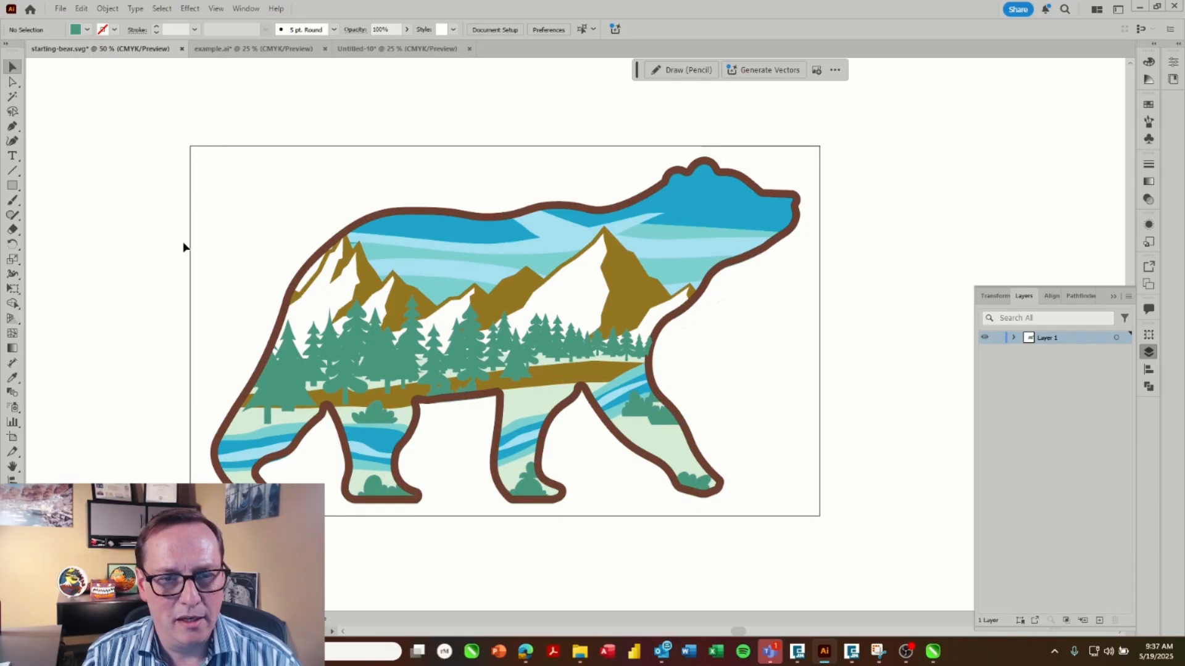
- Delete the white snow area behind the brown mountain shapes
left_click(327, 306)
key("Delete")
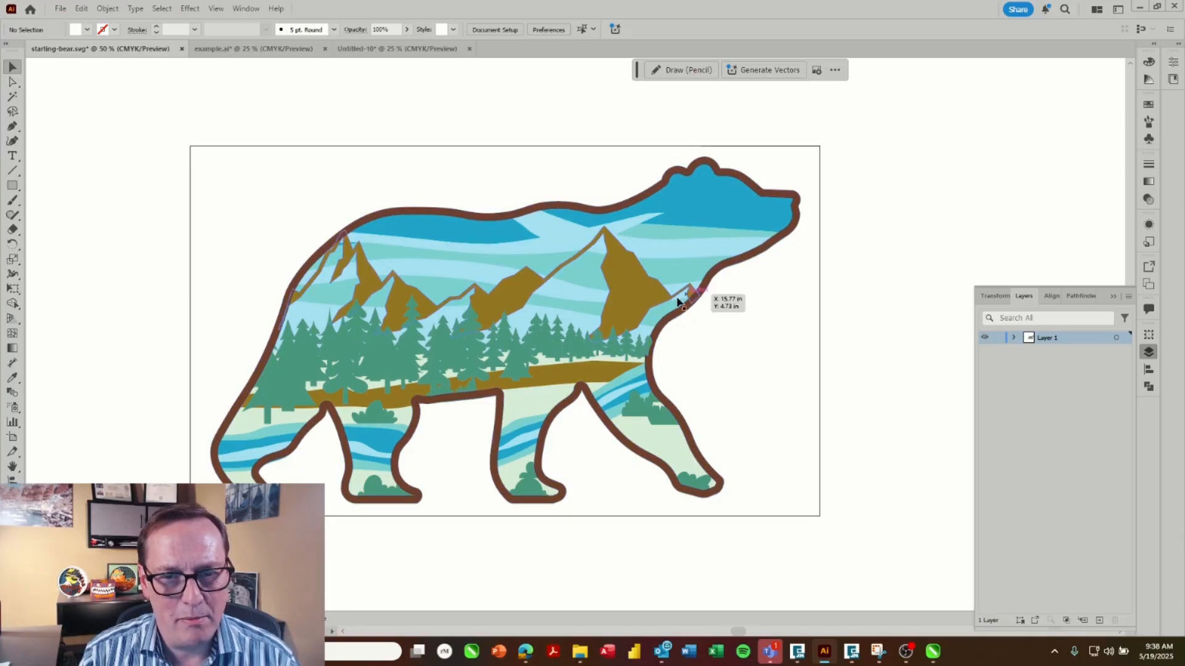
- Move the upper bush on the hind leg sideways so it meets the brown bear outline
left_click(374, 416)
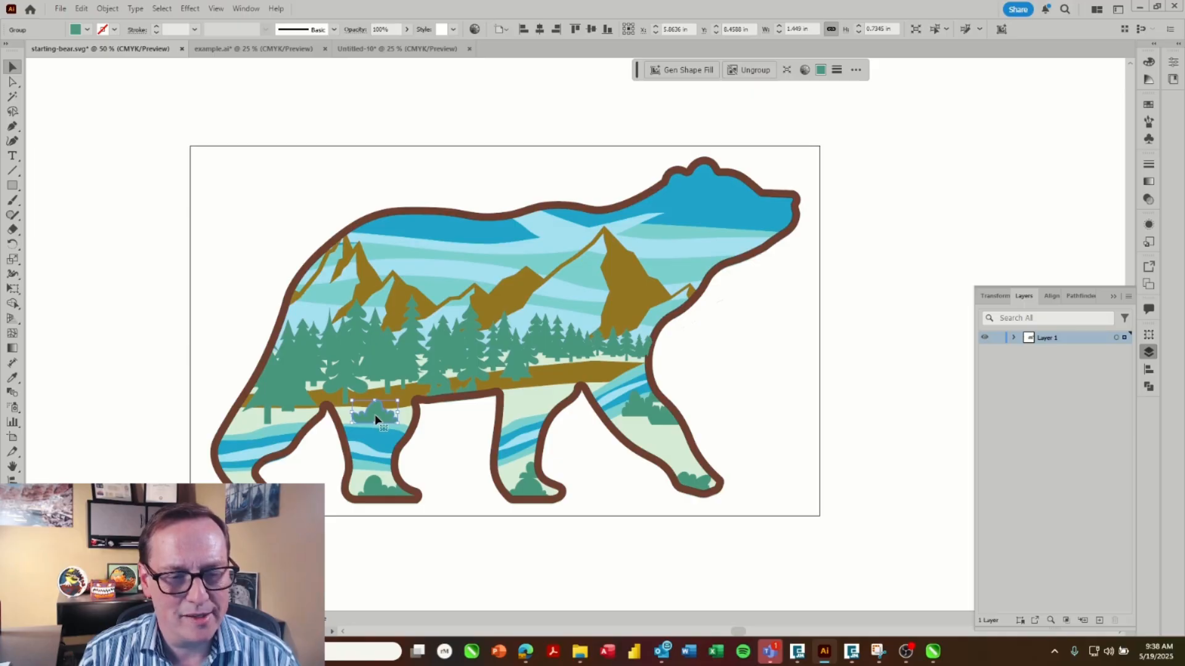
mouse_move(376, 420)
left_mouse_down()
mouse_move(395, 420)
mouse_move(356, 419)
left_mouse_up()
left_click(682, 317)
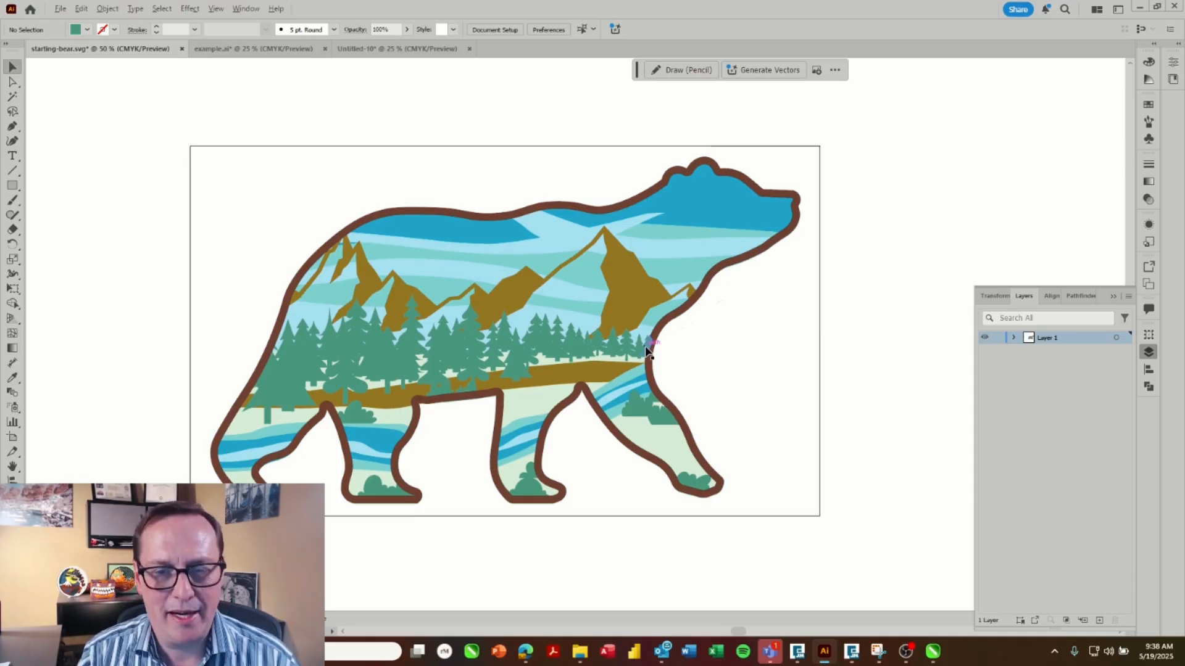
- Shift the small pine trees near the bear's chest inward from the outline so they overlap their neighbours
scroll(646, 352, "up", 4)
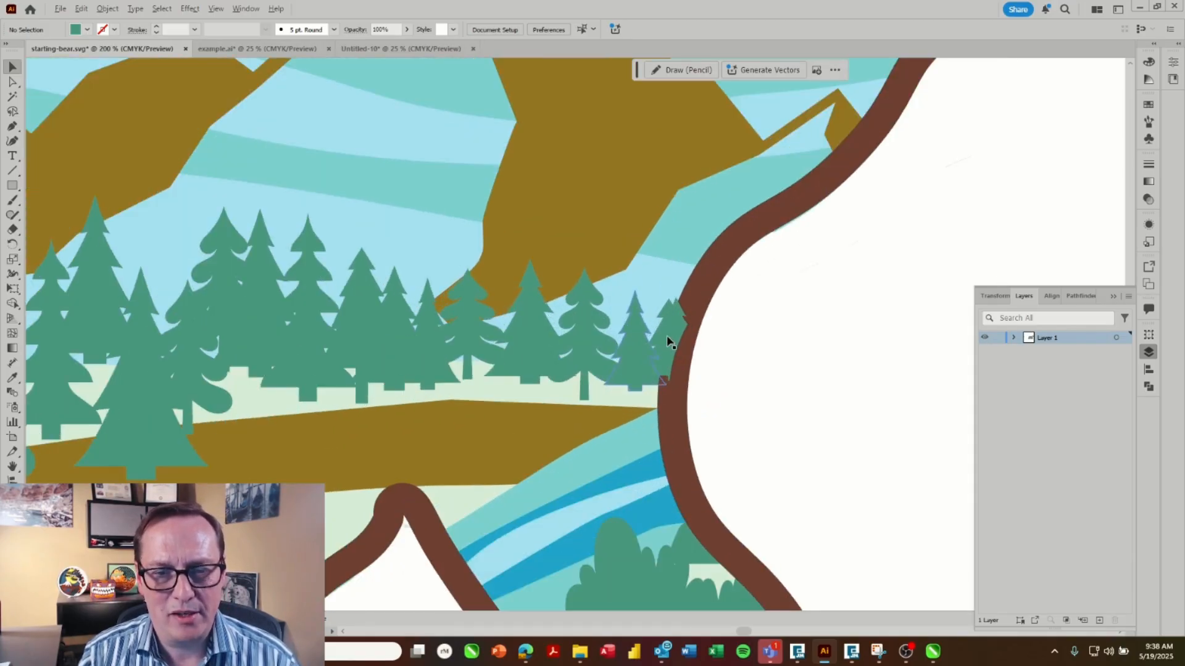
left_click(649, 302)
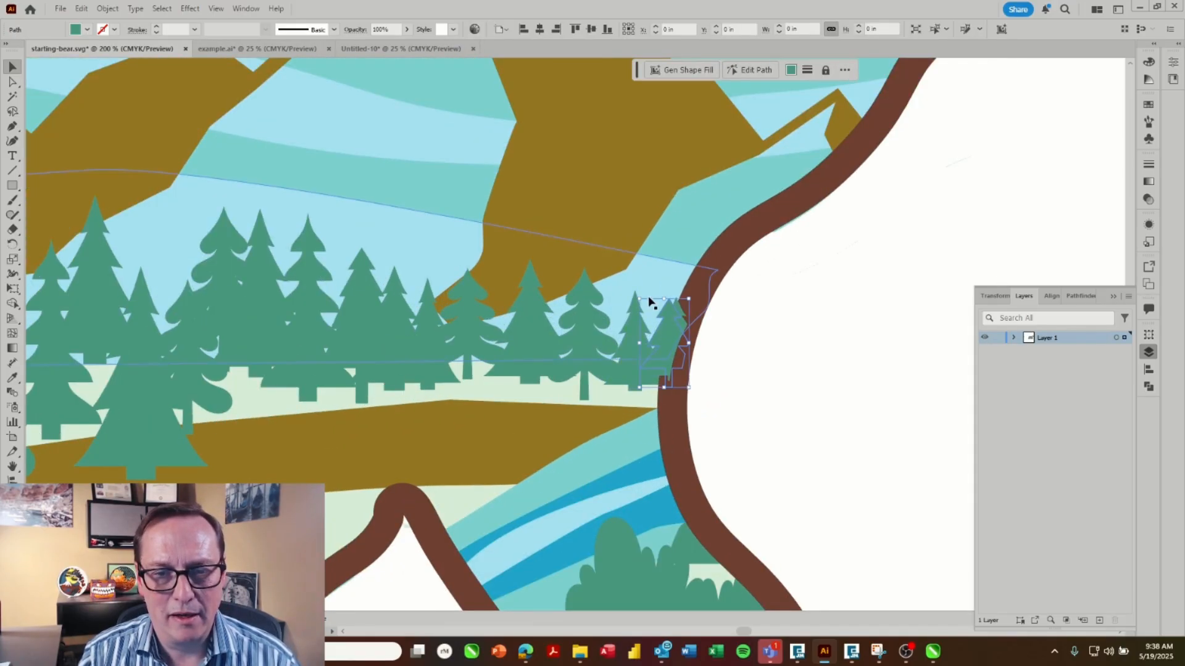
left_click_drag(639, 300, 482, 276)
left_click(520, 287)
left_click(426, 292)
left_click_drag(515, 269, 528, 262)
scroll(492, 287, "down", 2)
scroll(480, 299, "down", 1)
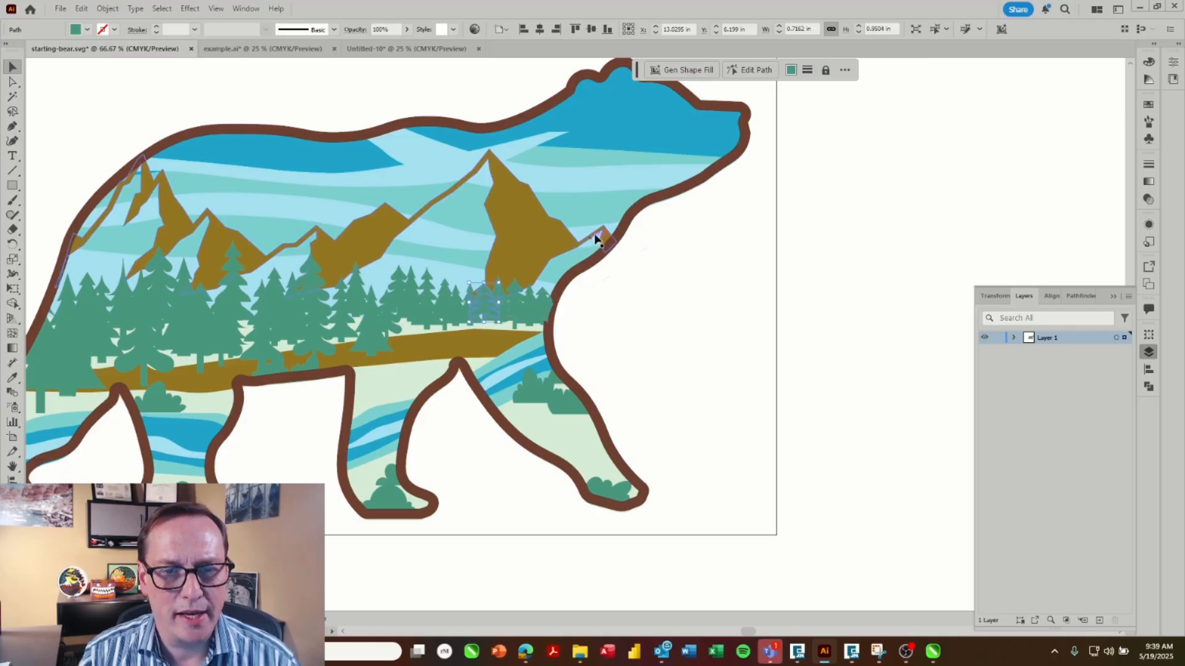
- Thicken the thin ridge of the small mountain at the bear's chest by raising its valley and peak anchor points
scroll(584, 242, "up", 1)
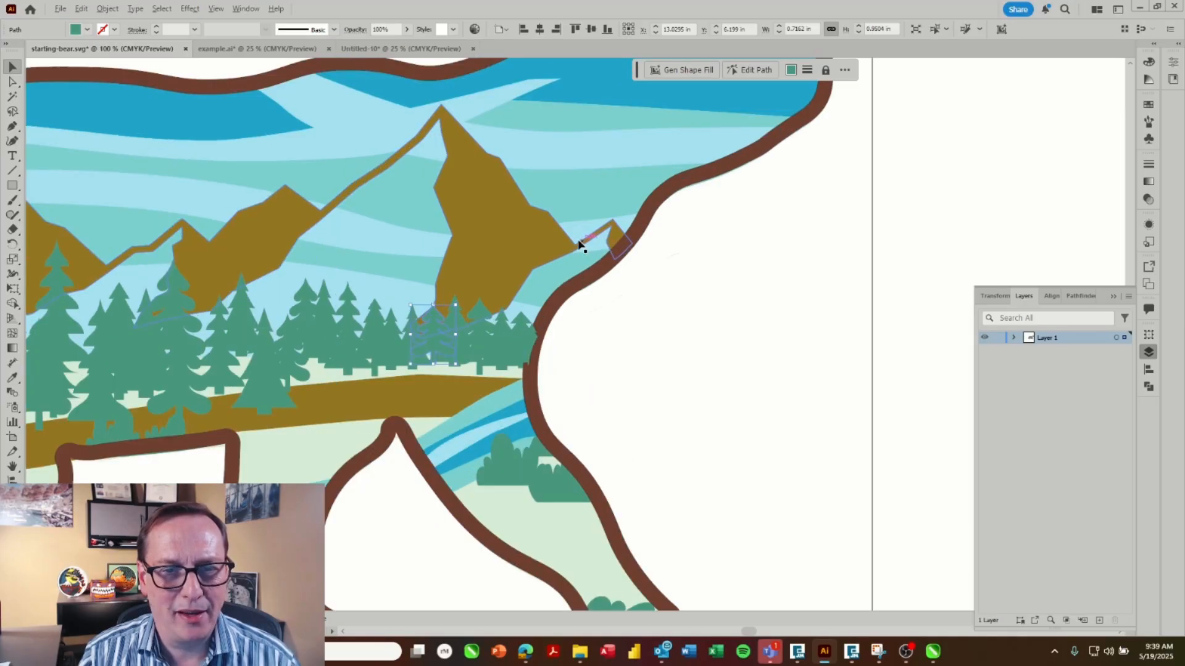
scroll(580, 241, "up", 1)
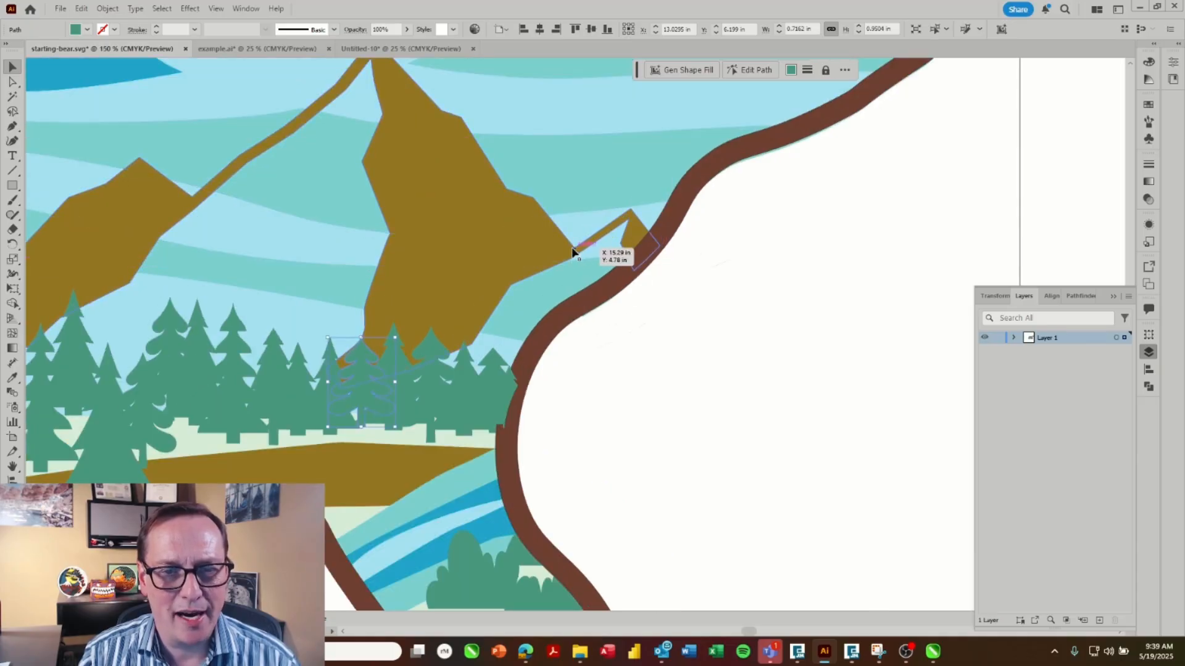
left_click(572, 251)
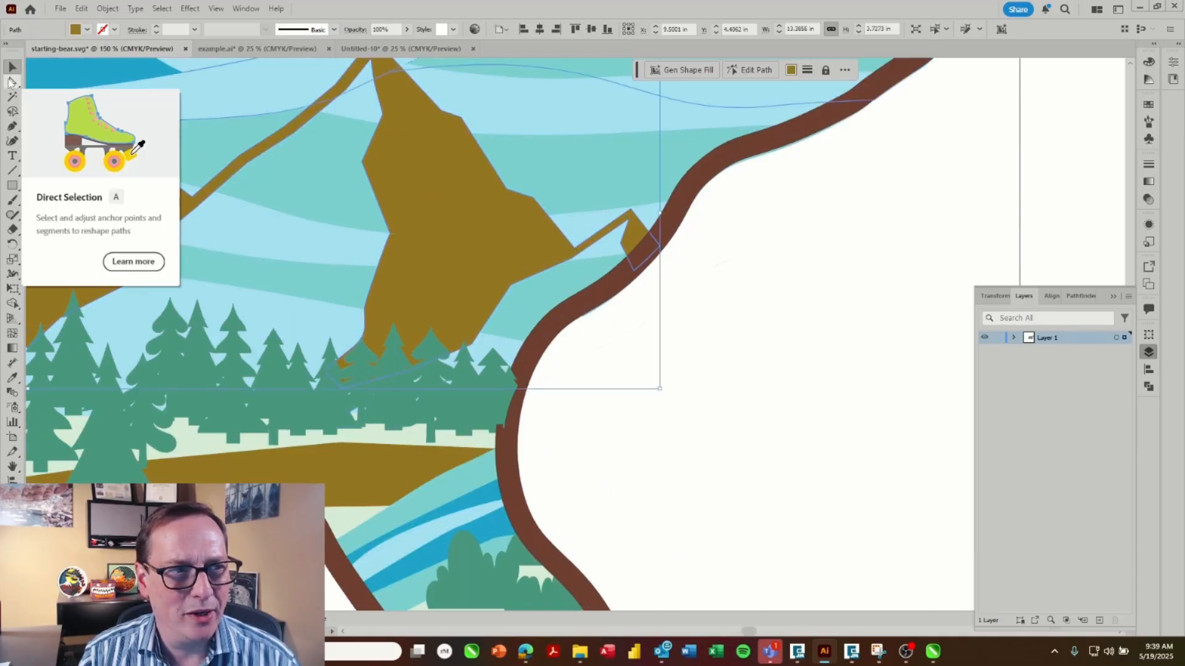
left_click(12, 81)
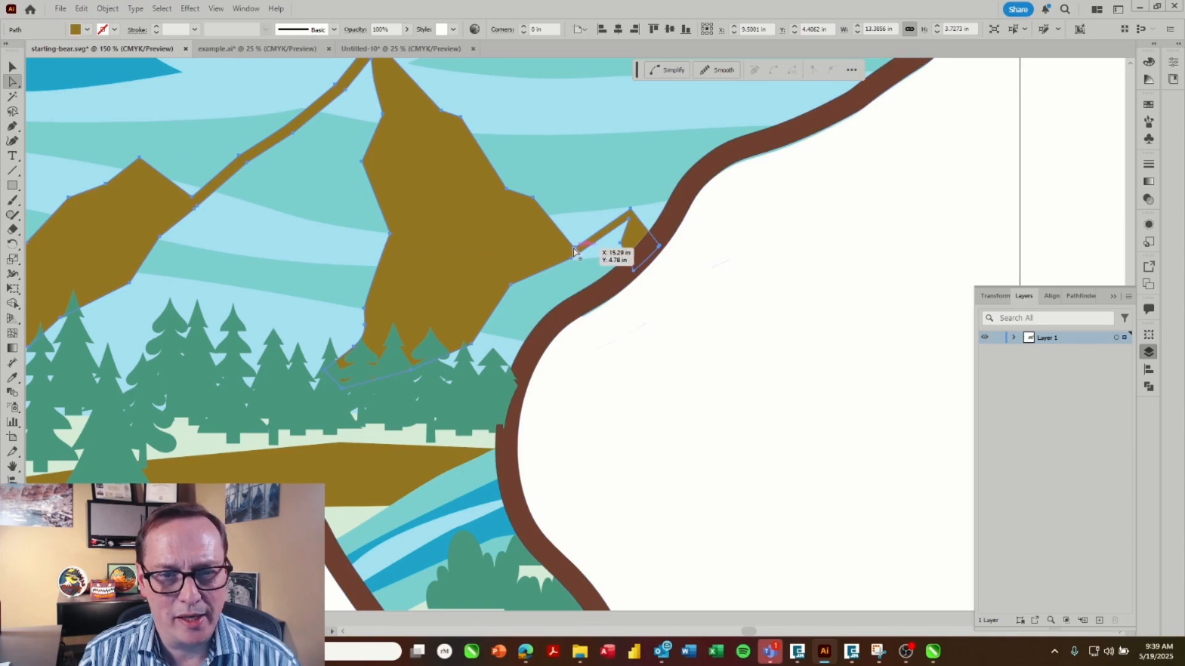
left_click_drag(573, 246, 572, 233)
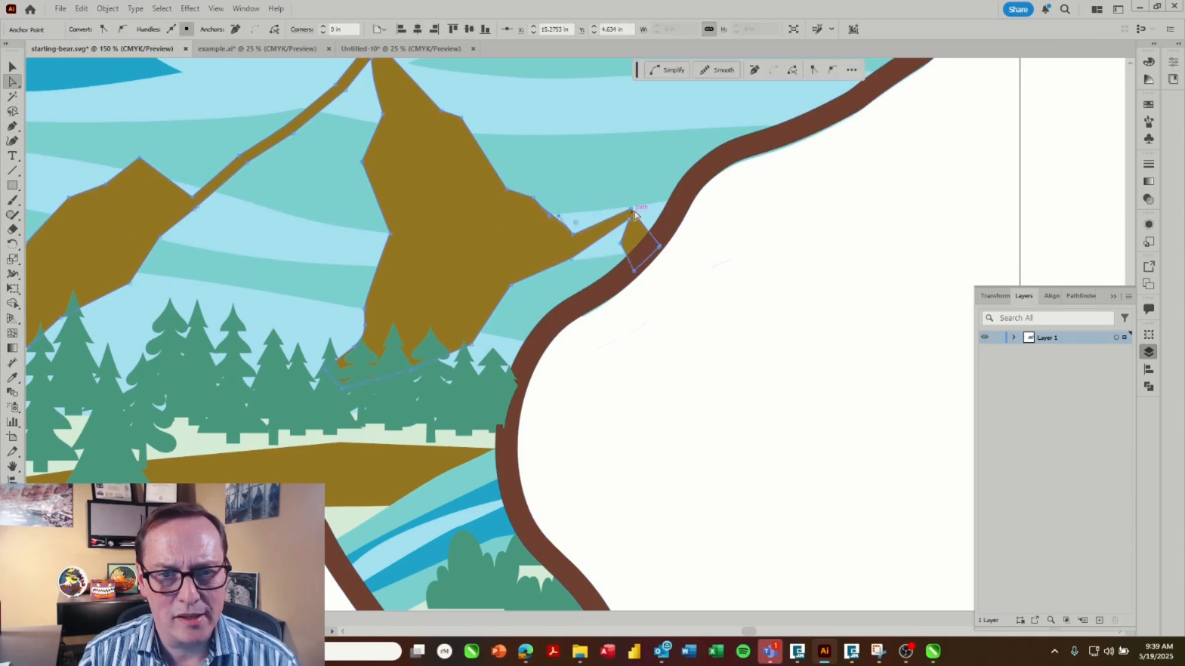
left_click(633, 211)
left_click_drag(632, 212, 635, 192)
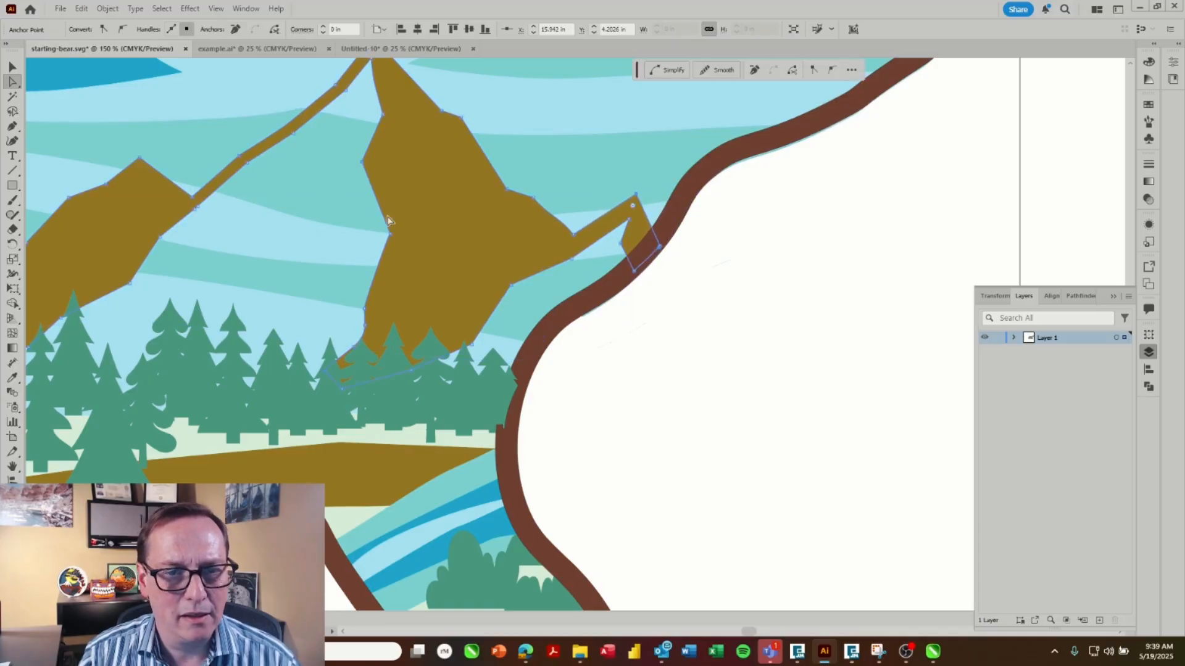
- Widen the thin ridge leading up to the tallest peak by moving its upper-edge anchor points outward
scroll(388, 228, "down", 1)
scroll(247, 199, "down", 1)
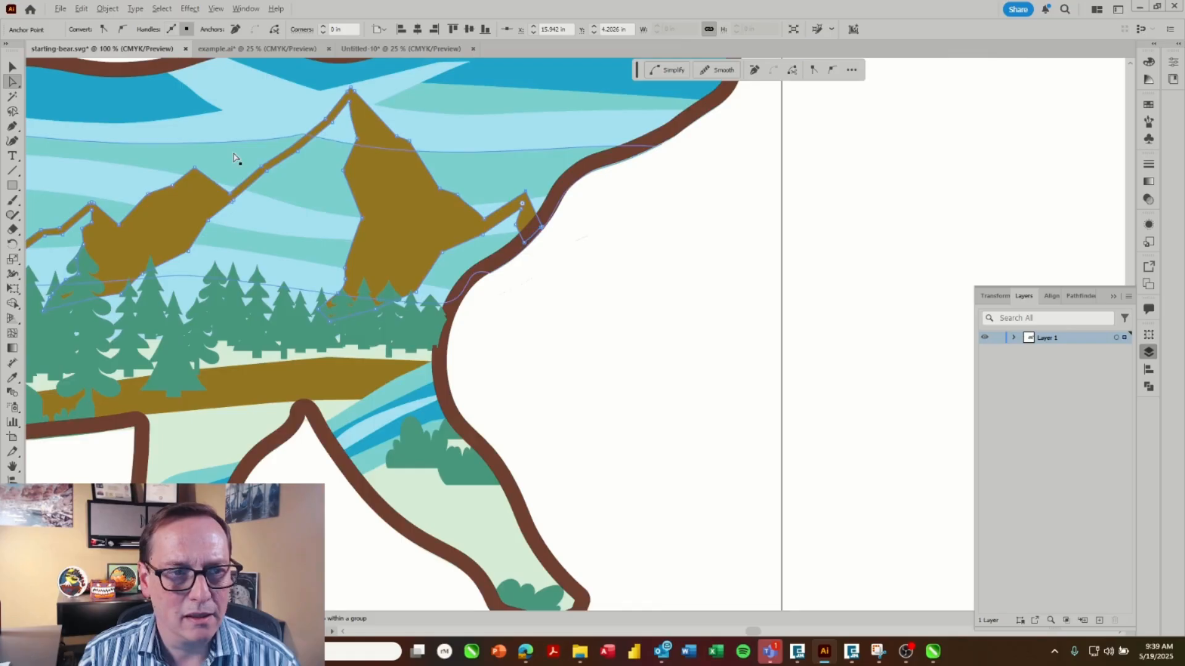
scroll(238, 173, "up", 1)
left_click_drag(232, 216, 275, 155)
left_click_drag(370, 99, 364, 89)
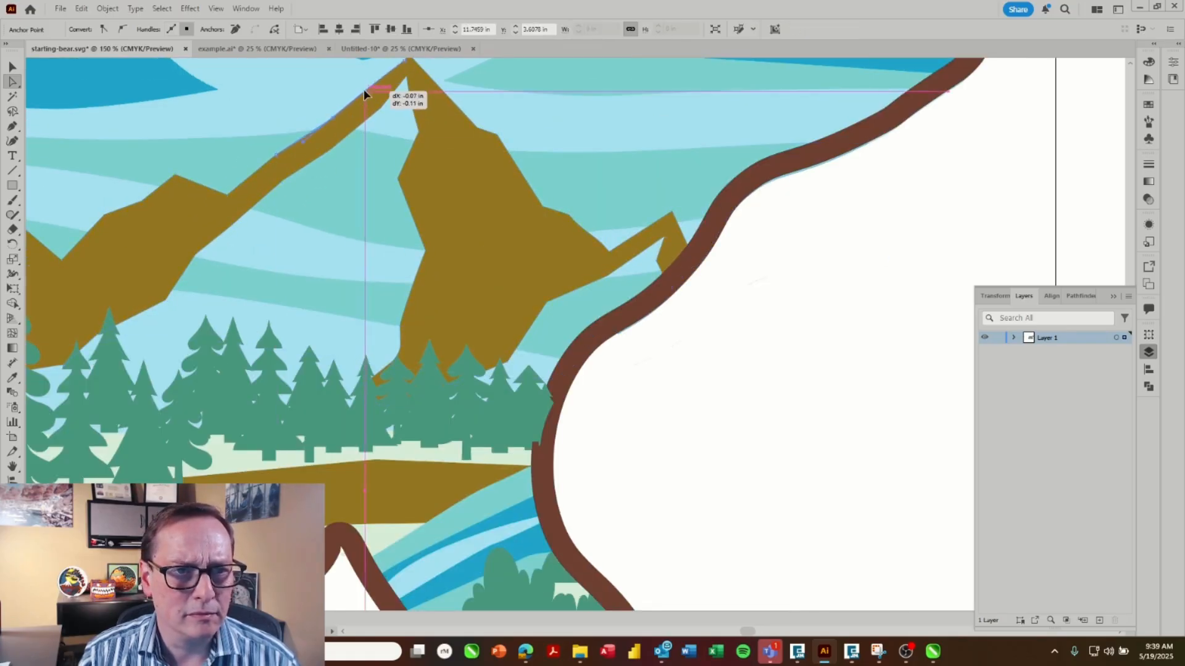
- Thicken the narrow ridge of the low middle mountain by raising its upper anchor points, and deselect the mountain shape
scroll(339, 201, "down", 2)
scroll(139, 244, "up", 3)
left_click_drag(165, 246, 251, 190)
left_click(254, 207)
left_click(251, 204)
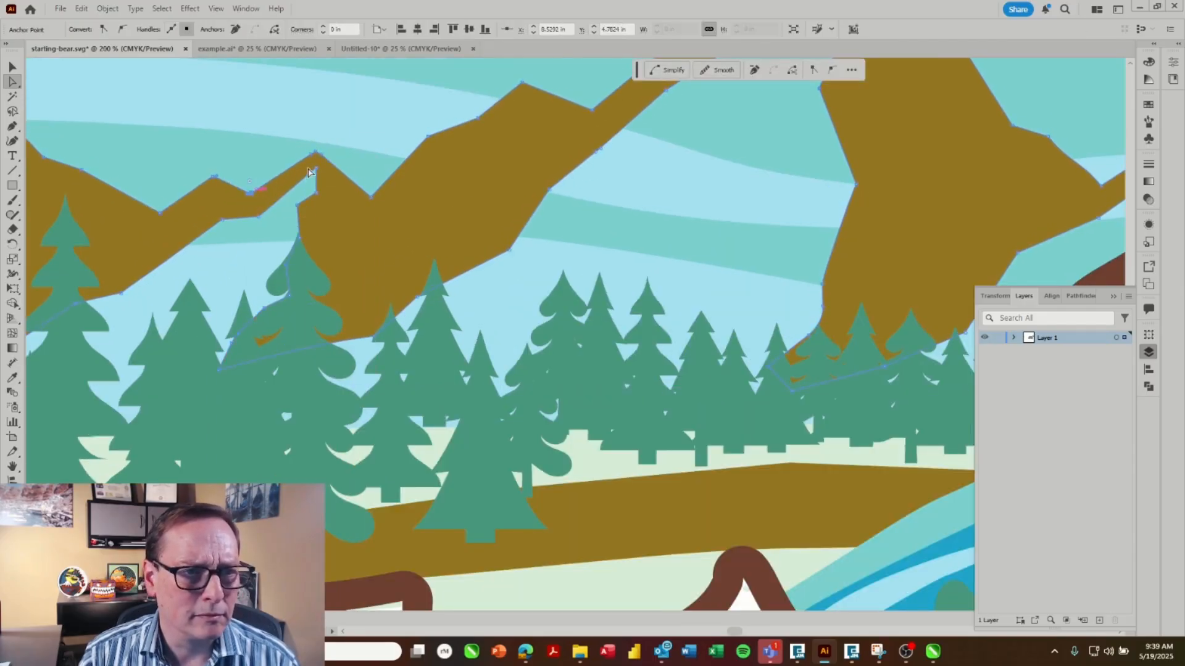
scroll(352, 206, "down", 3)
scroll(355, 210, "down", 1)
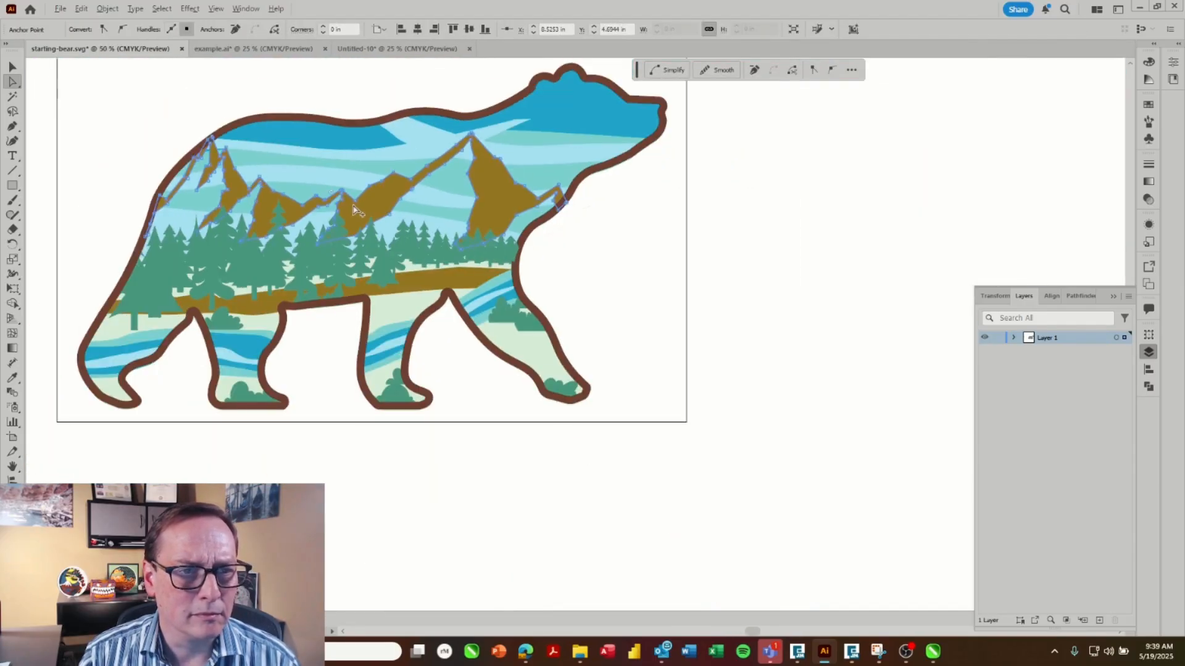
key("v")
left_click(113, 104)
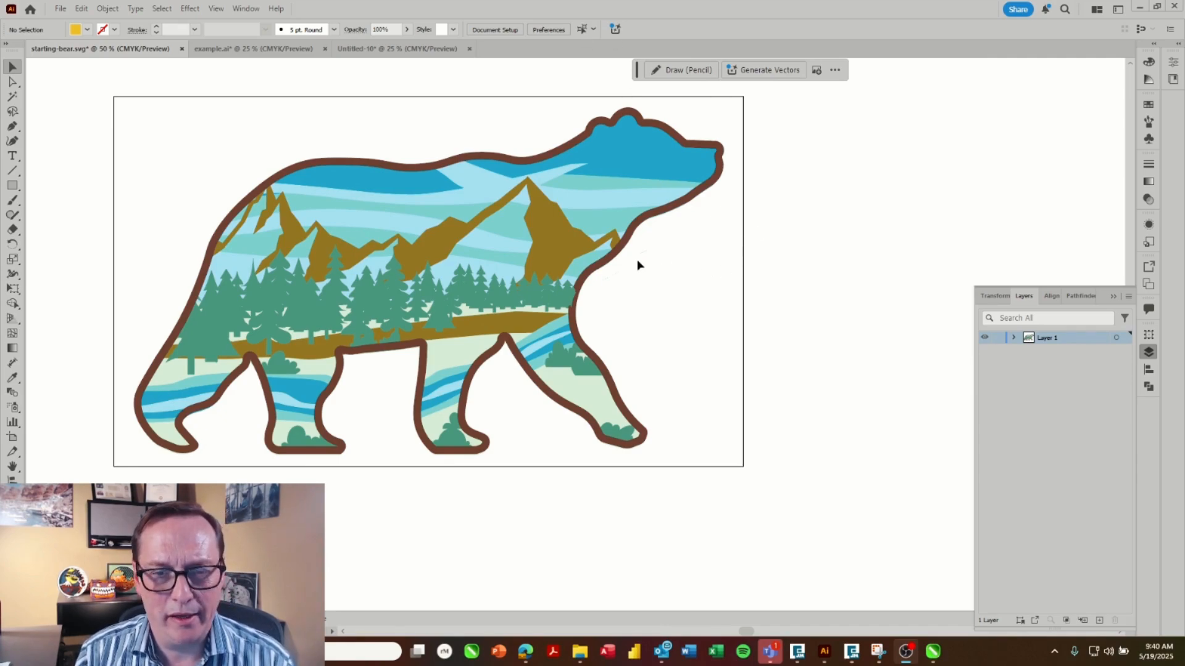
- Paste the yellow sun into the bear artwork, scale it down and place it over the bear's head
scroll(638, 265, "down", 1)
key("ctrl+v")
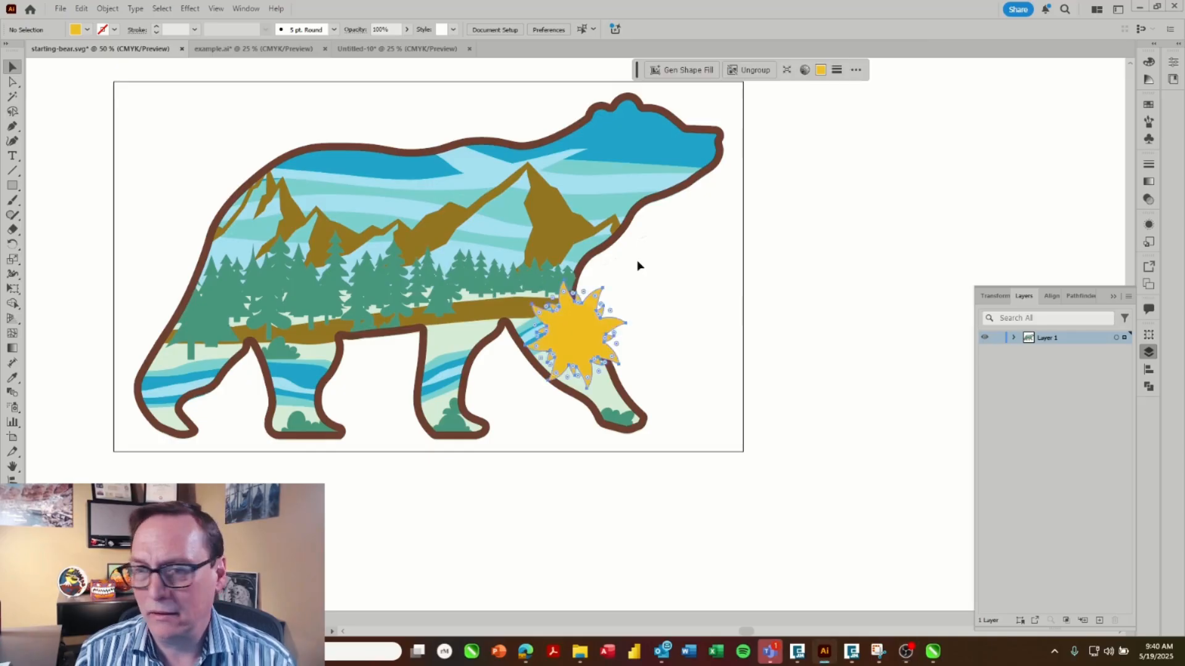
left_click_drag(587, 335, 663, 139)
left_click_drag(713, 178, 653, 132)
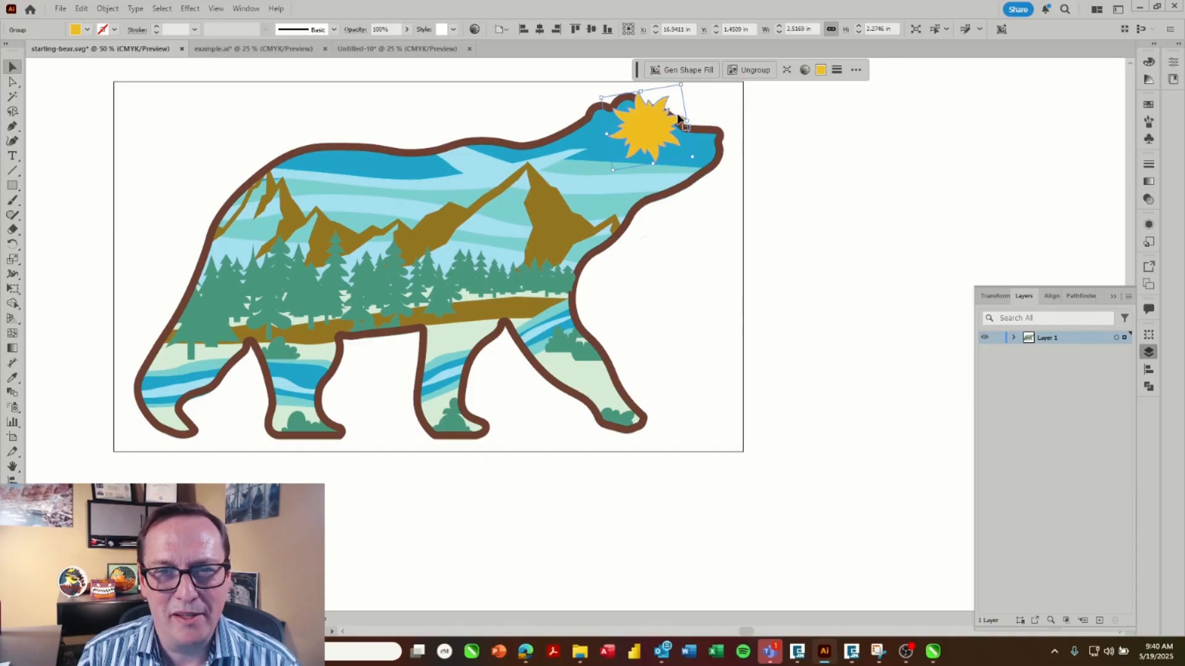
- Copy the brown bear outline and paste the duplicate in place, in front of the sun
left_click(710, 132)
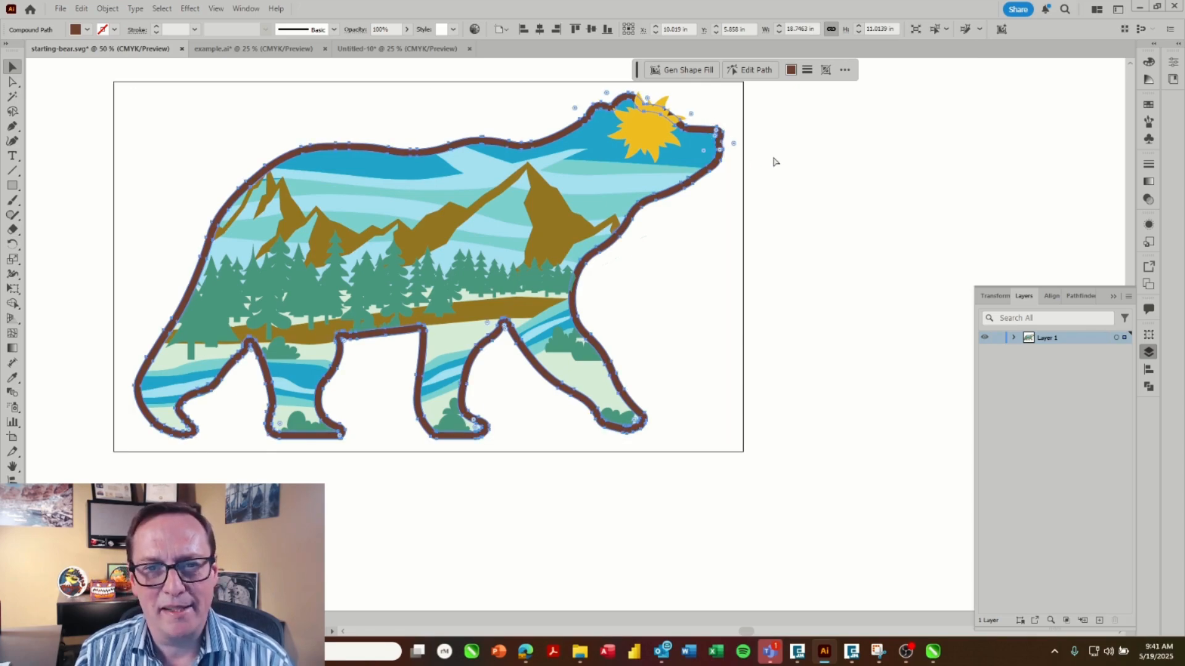
key("v")
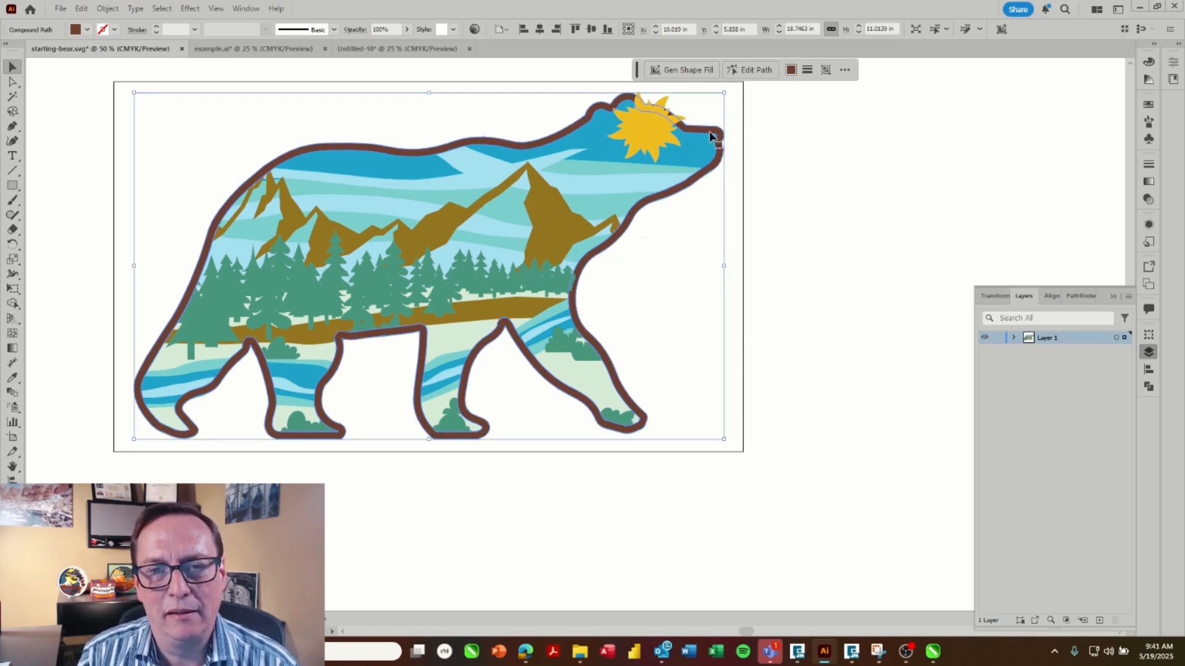
left_click(766, 128)
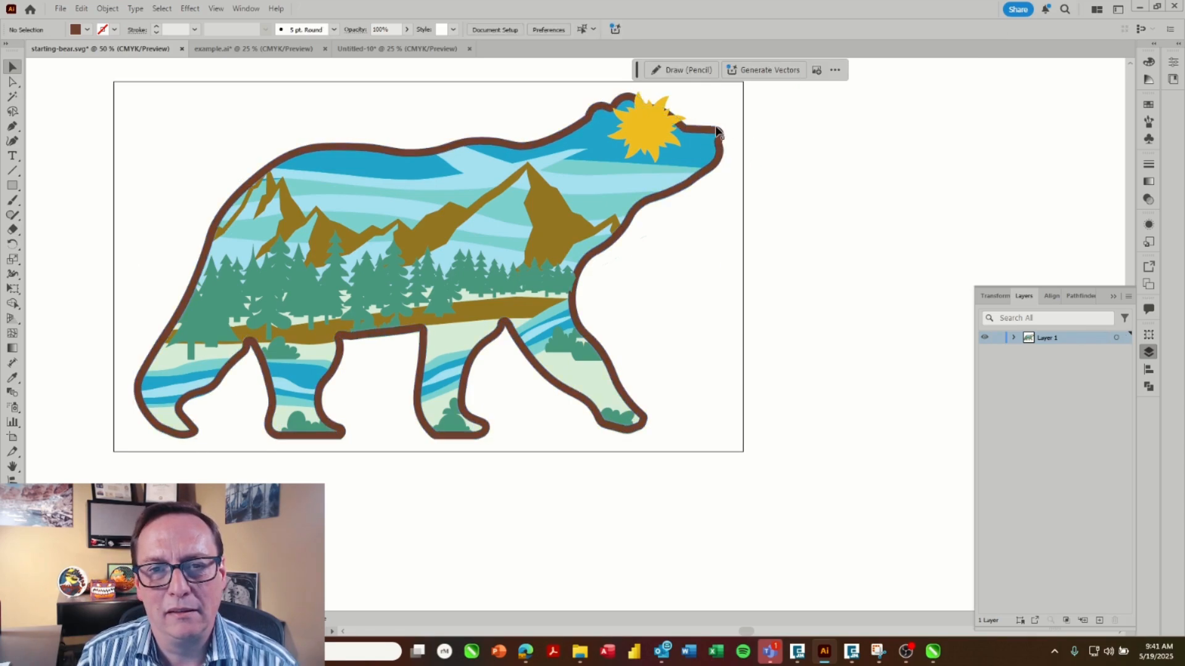
left_click(706, 127)
key("ctrl+c")
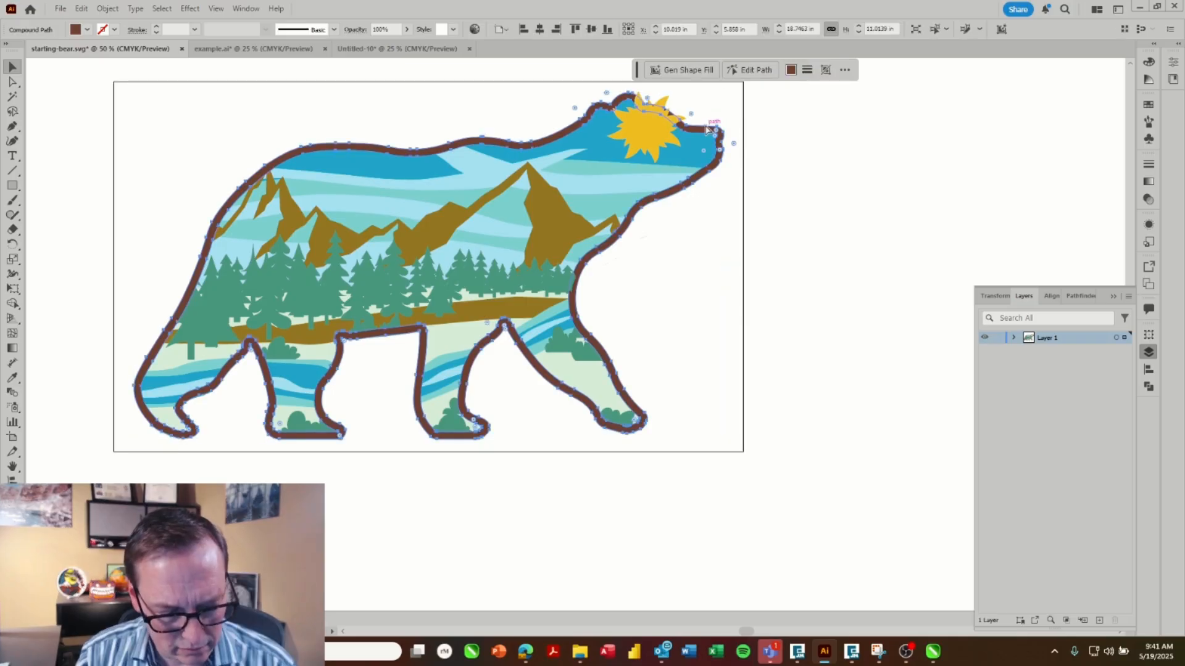
key("ctrl+f")
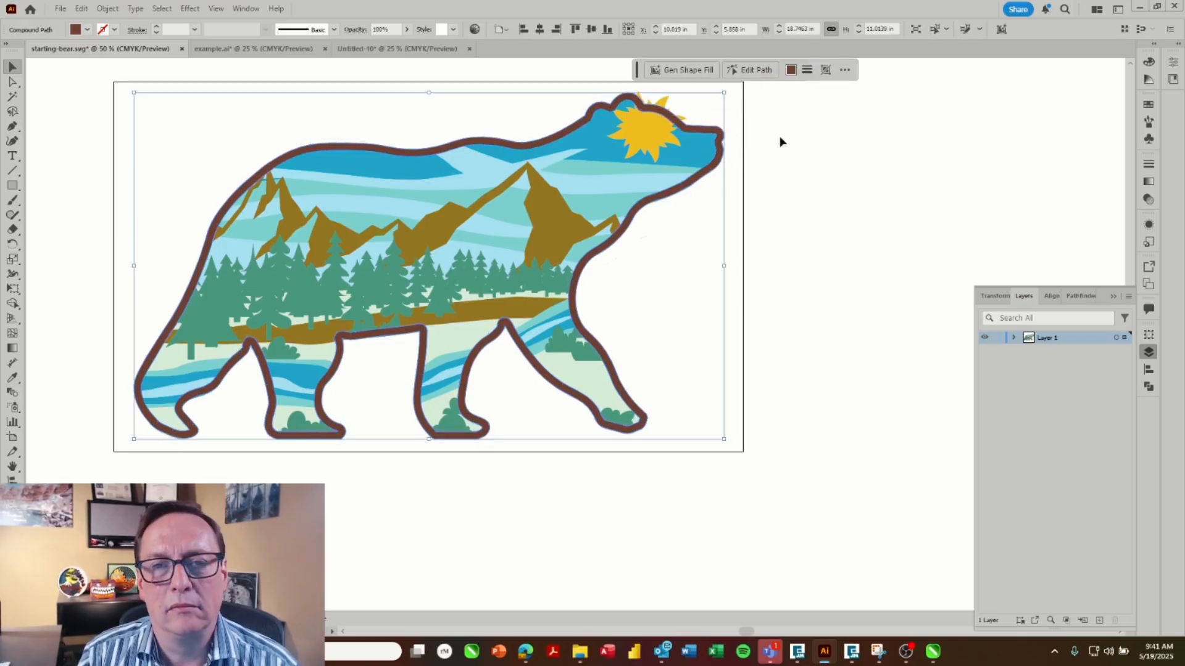
left_click(758, 128)
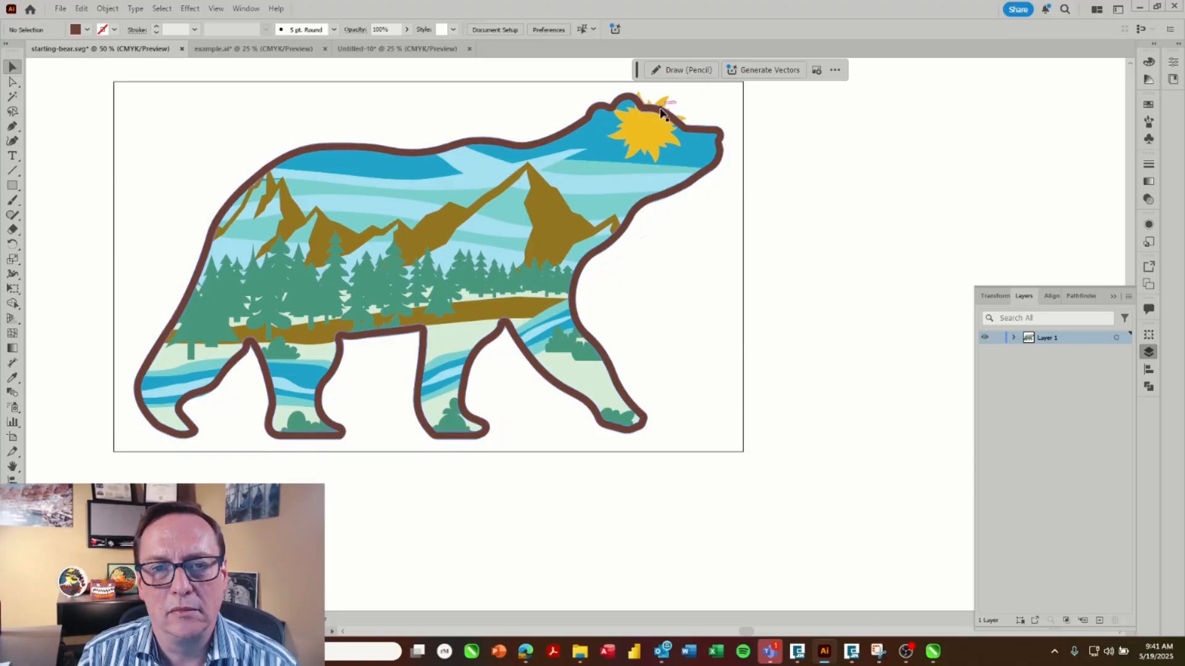
- Subtract the duplicated outline from the sun with the Pathfinder Minus Front shape mode
left_click(660, 111)
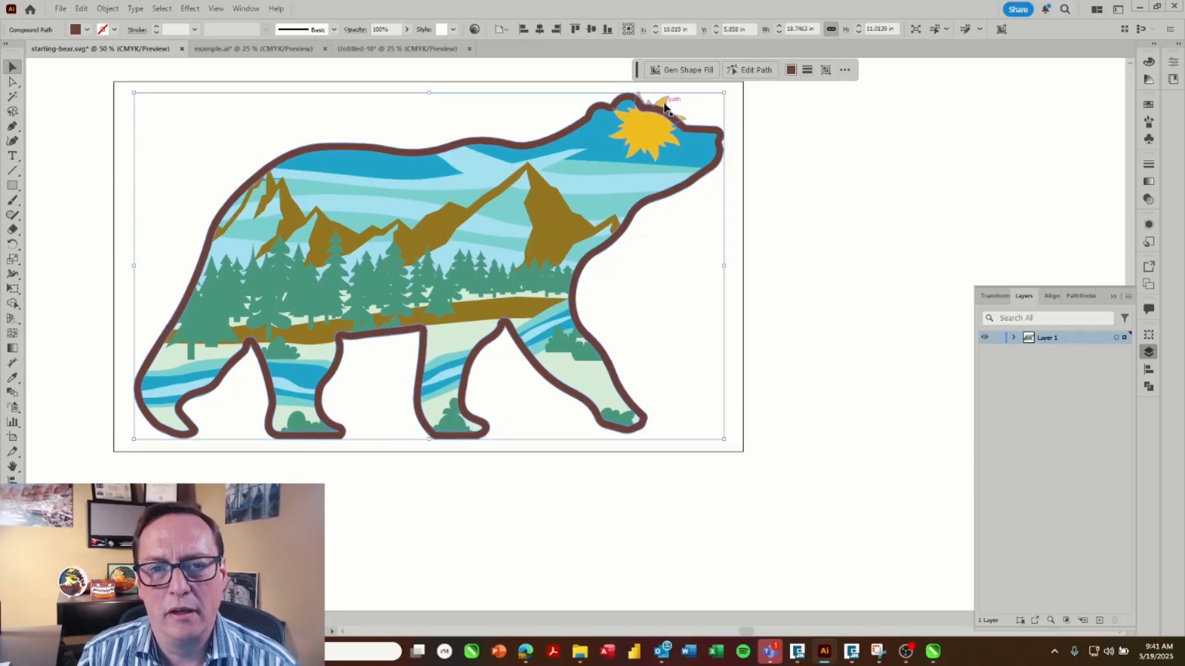
left_click(663, 108, "shift")
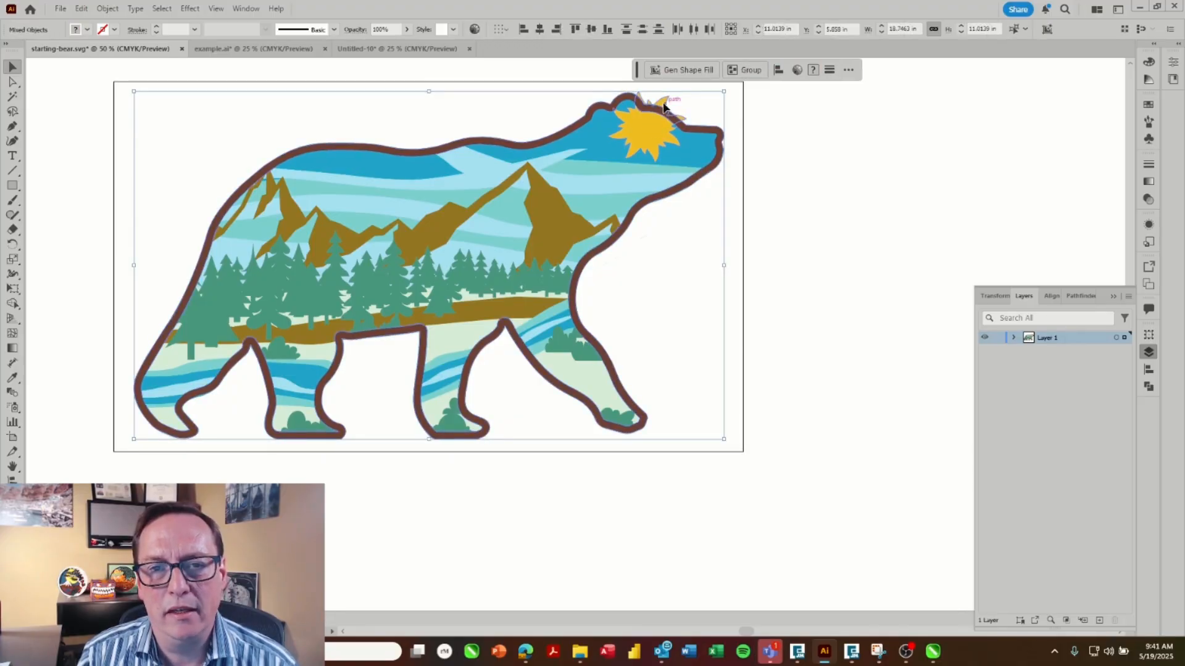
left_click(1080, 296)
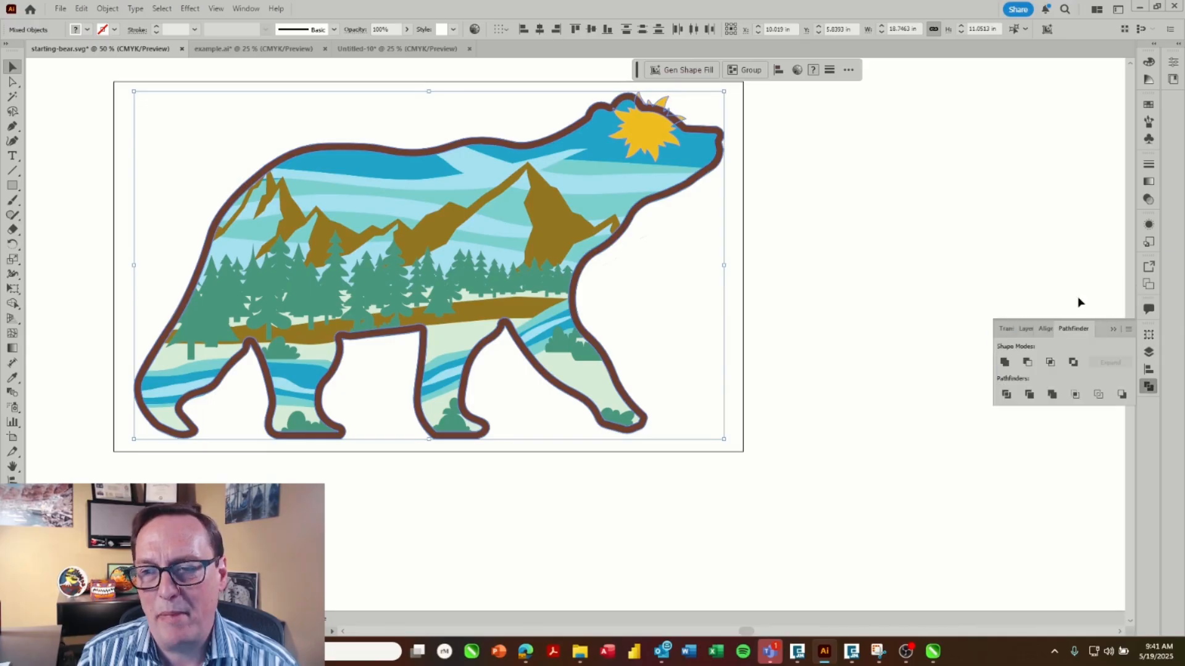
left_click(1028, 364)
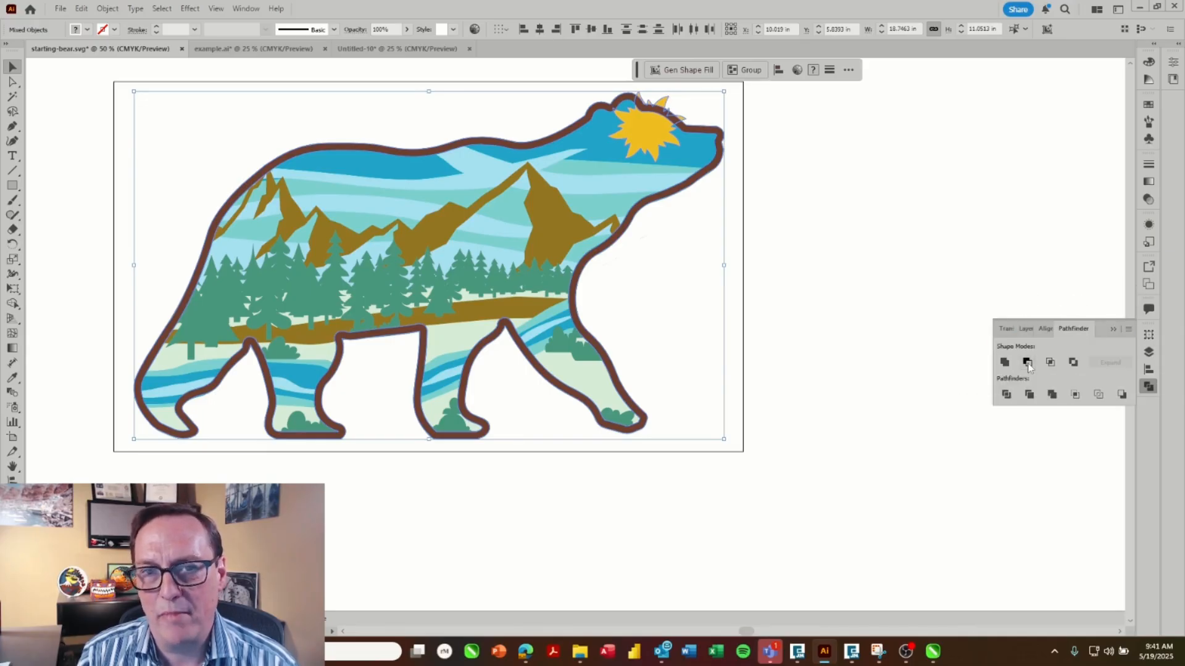
left_click(847, 212)
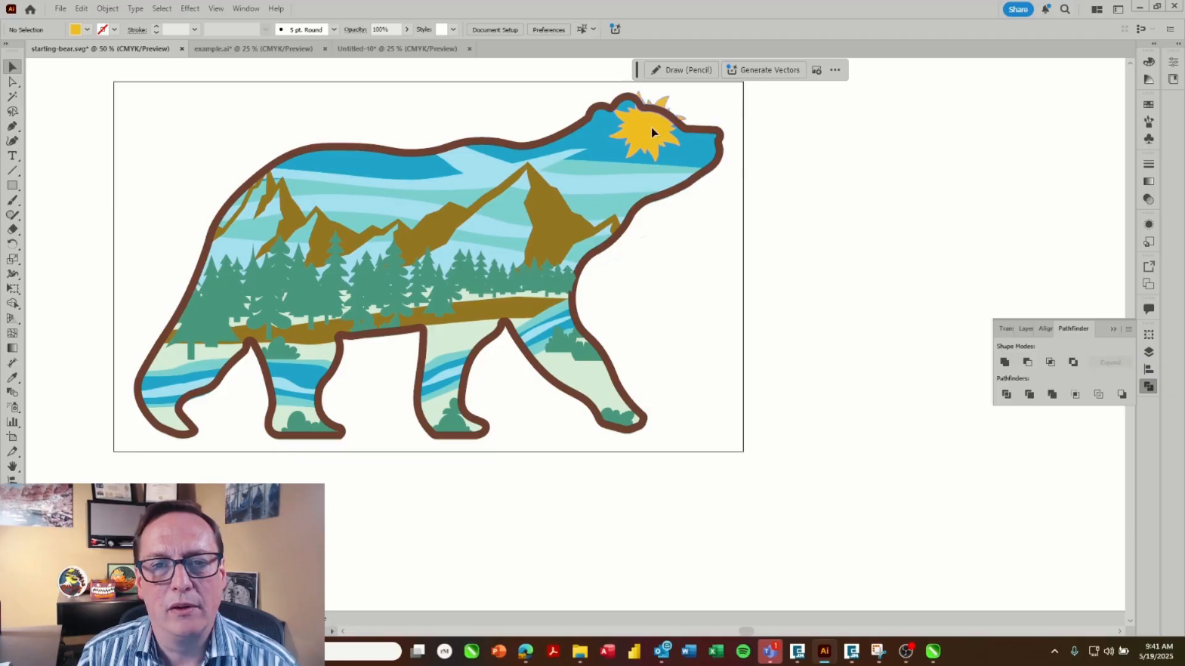
- Ungroup the cut sun into separate pieces, keeping it in its position on the bear's head
left_click(661, 130)
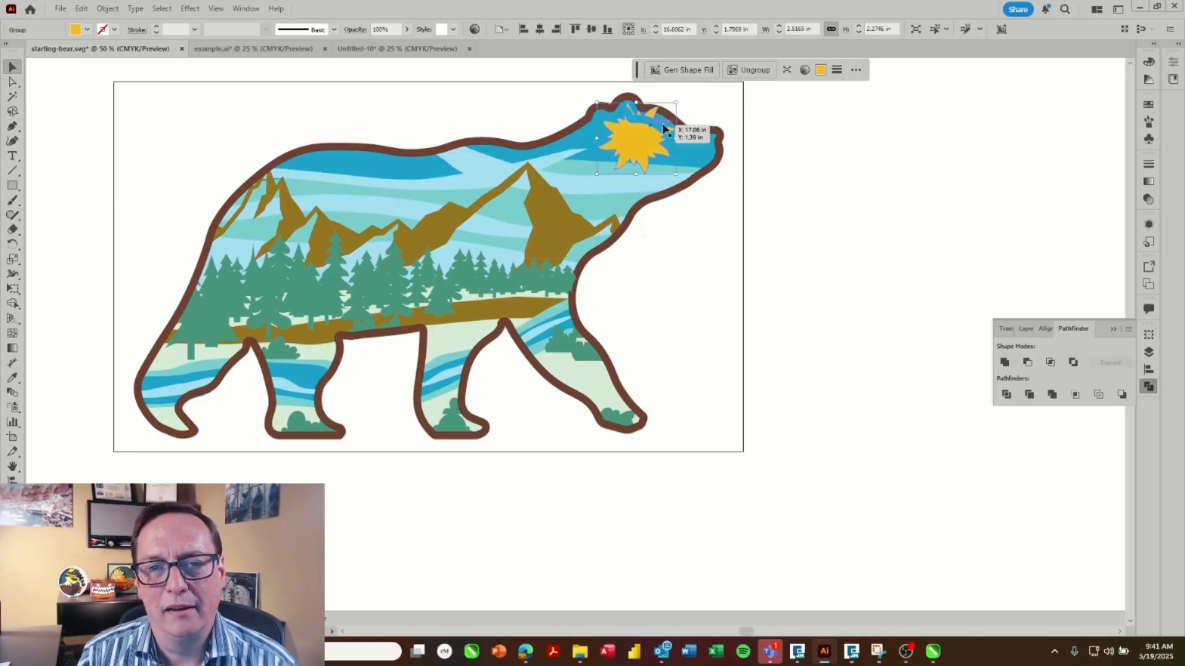
left_click_drag(663, 128, 662, 105)
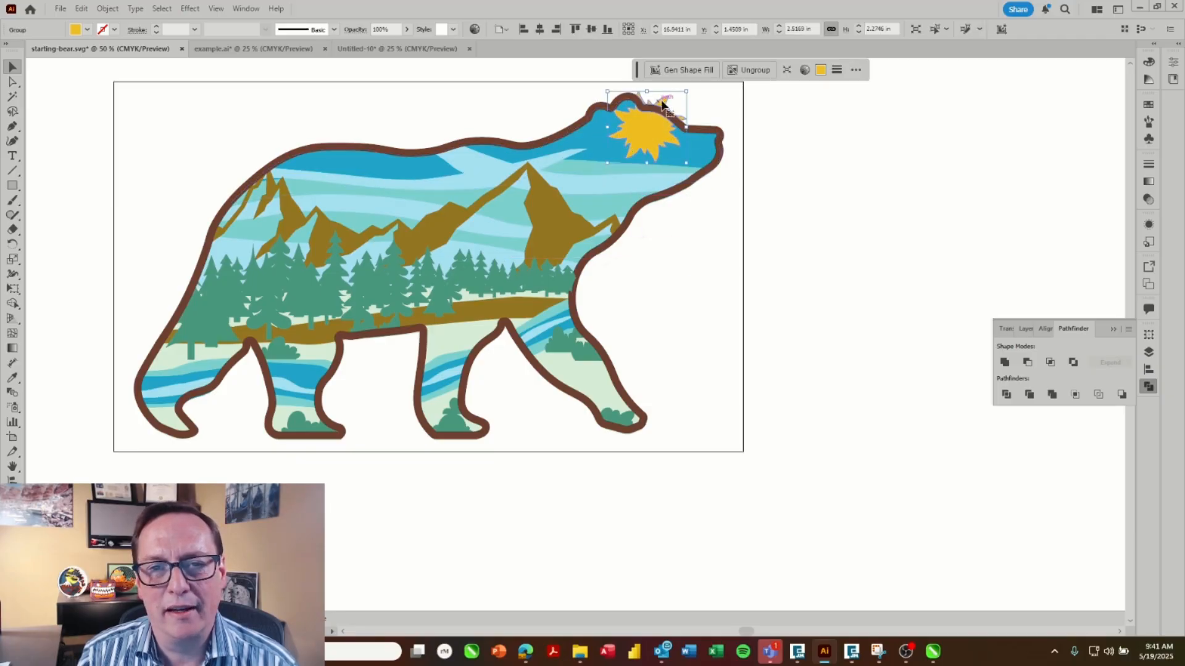
right_click(663, 102)
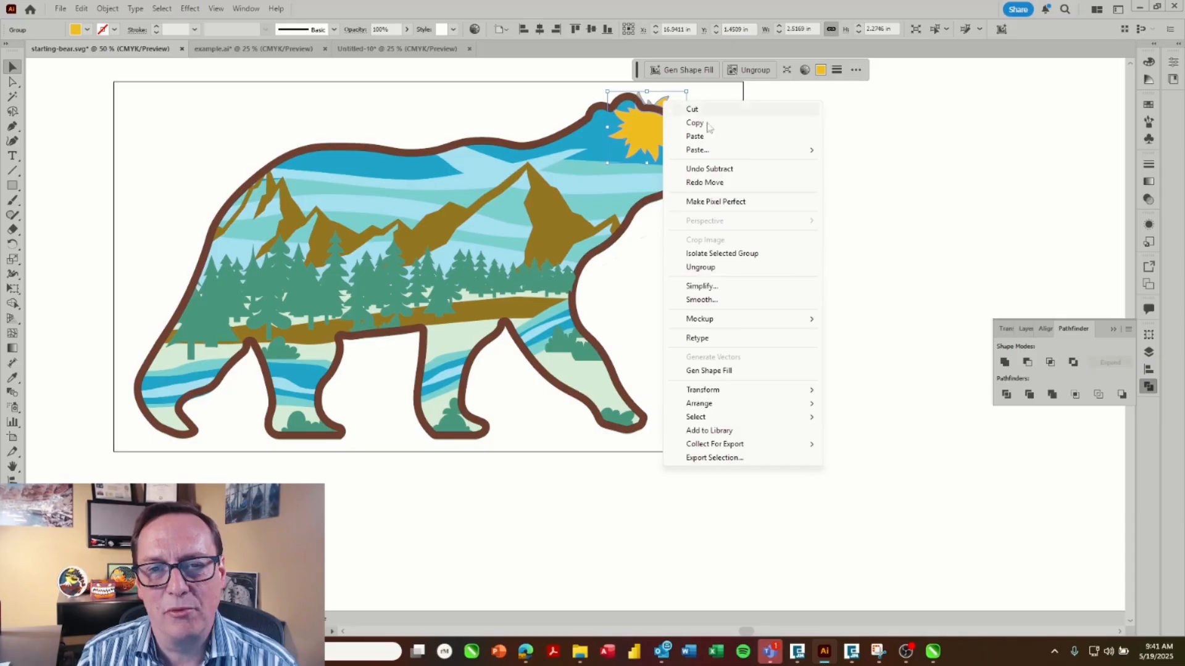
left_click(734, 269)
left_click(801, 201)
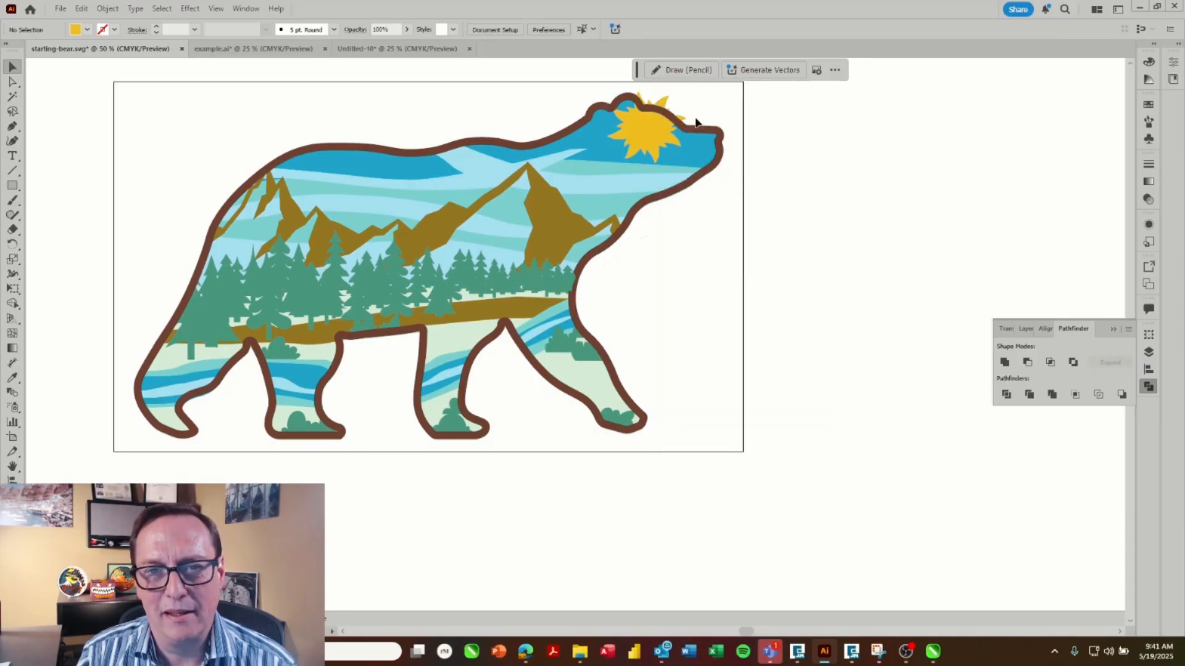
- Delete all the sun ray fragments lying outside the bear's head outline
left_click(664, 102)
key("Delete")
left_click(648, 103)
key("Delete")
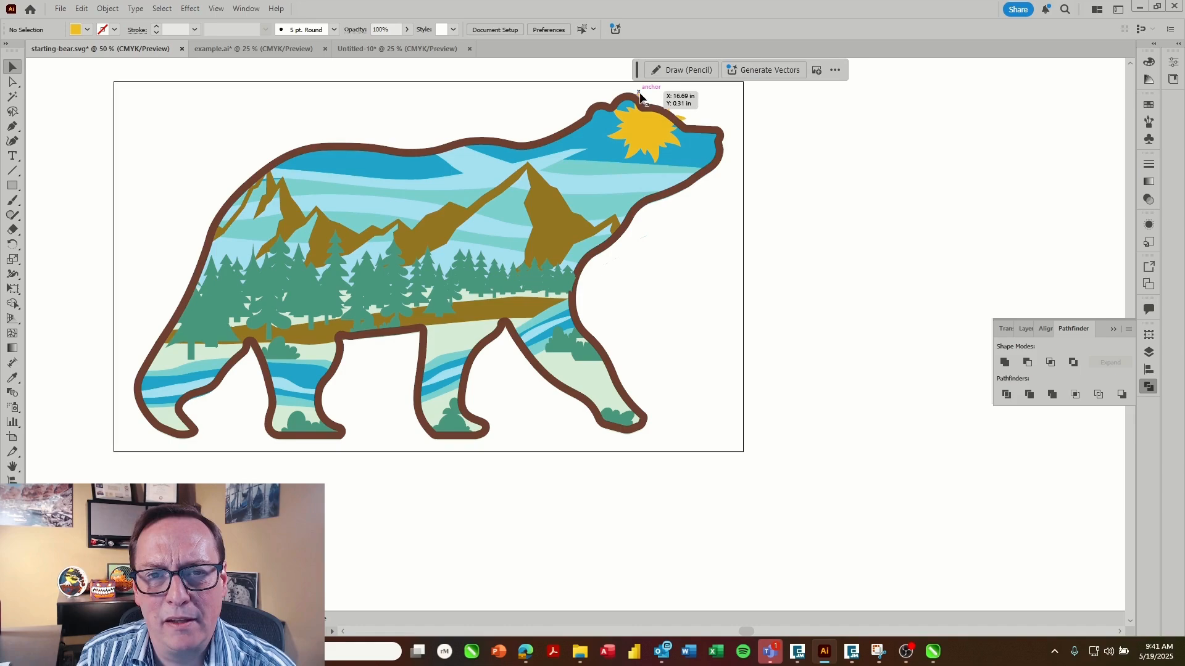
left_click(639, 93)
key("Delete")
left_click(684, 116)
key("Delete")
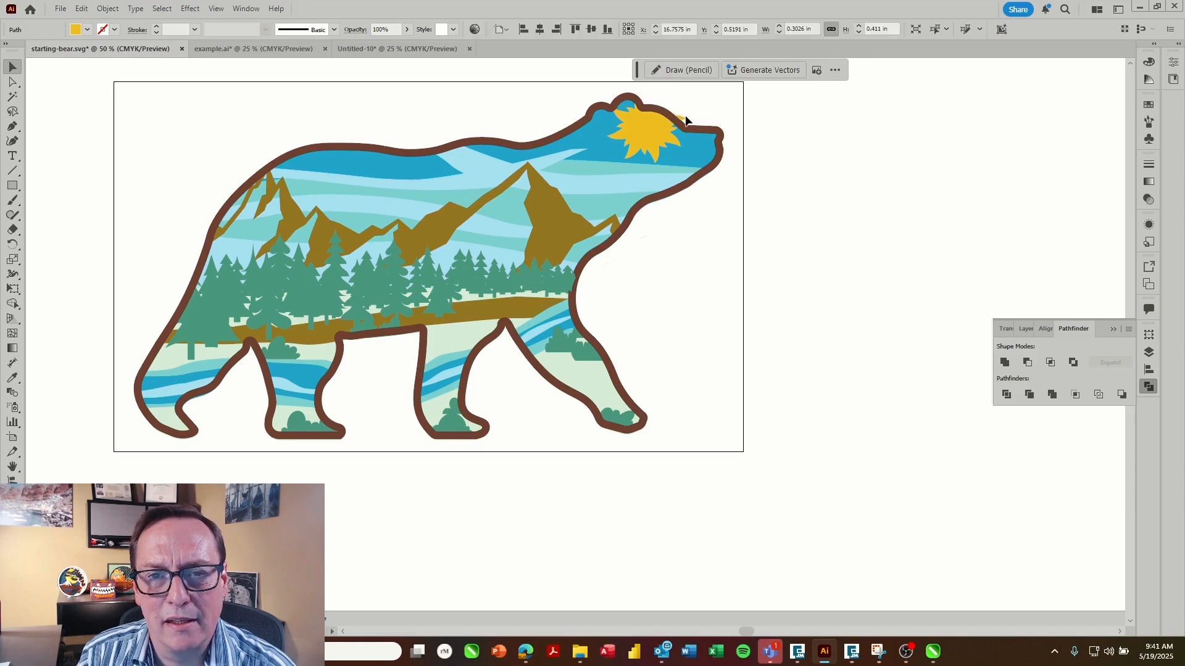
left_click(683, 117)
key("Delete")
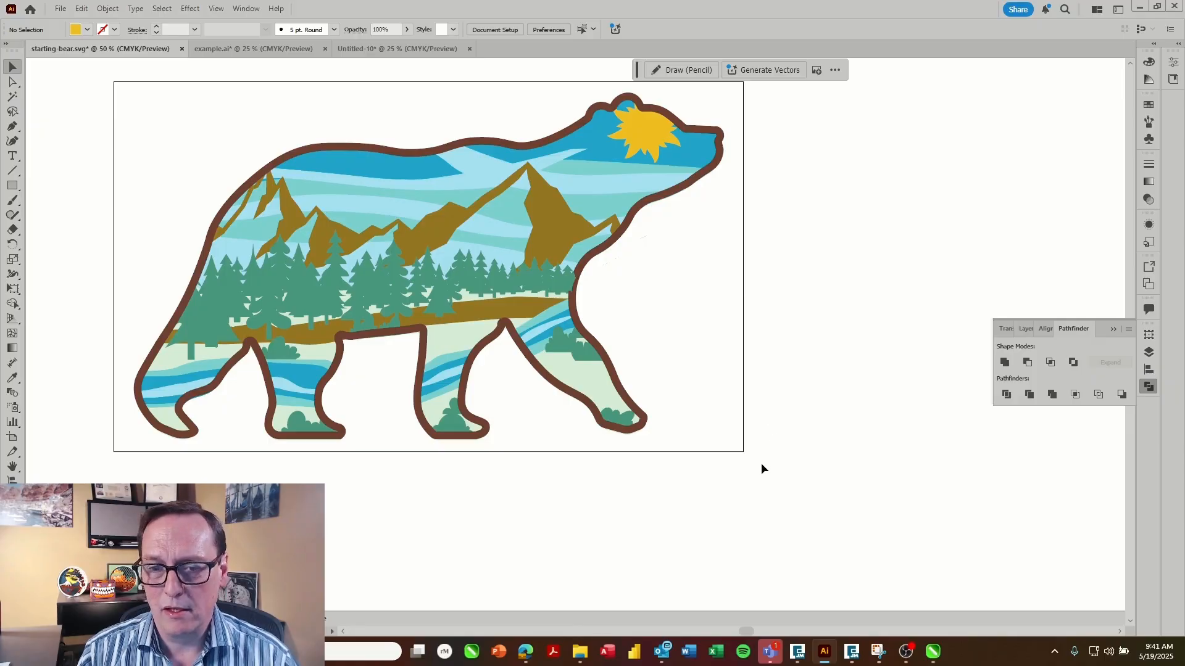
- Copy the complete bear artwork into the Untitled-10 document and position it within the artboard
left_click_drag(761, 463, 127, 93)
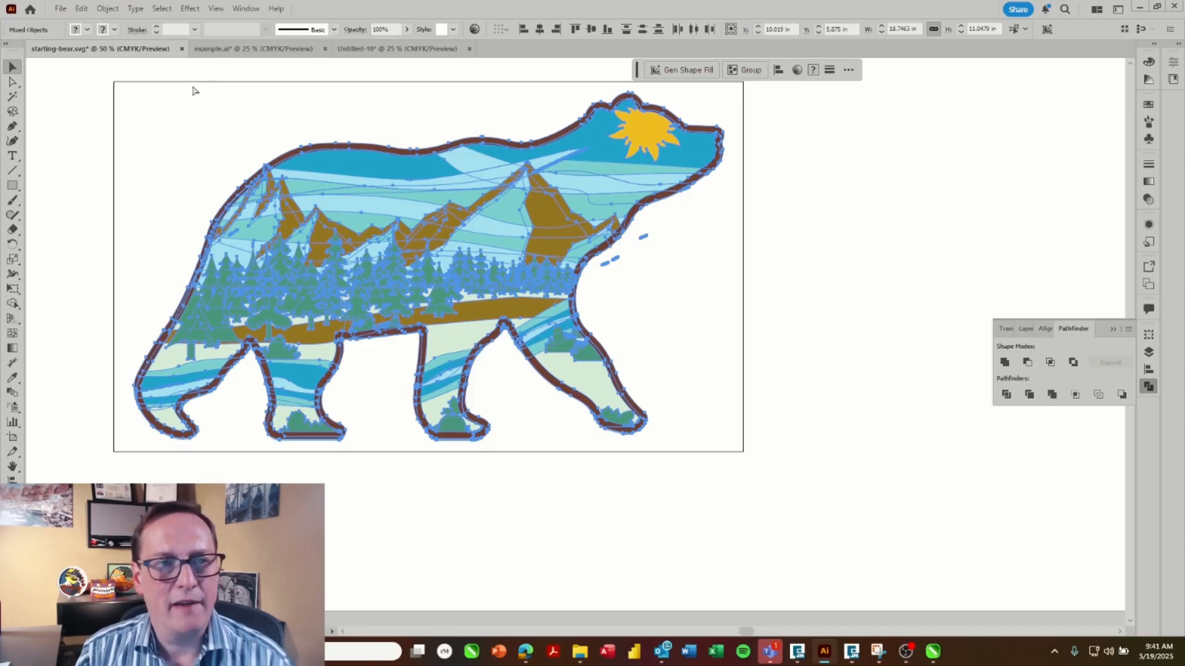
key("ctrl+c")
left_click(374, 46)
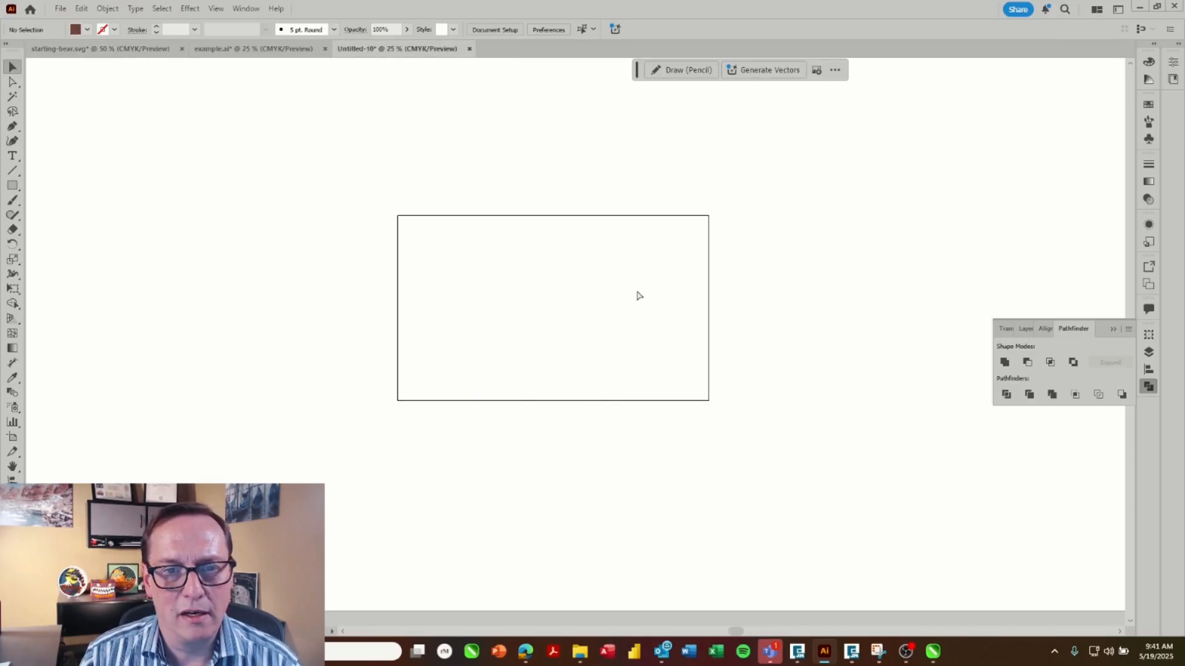
key("ctrl+v")
left_click_drag(593, 305, 574, 281)
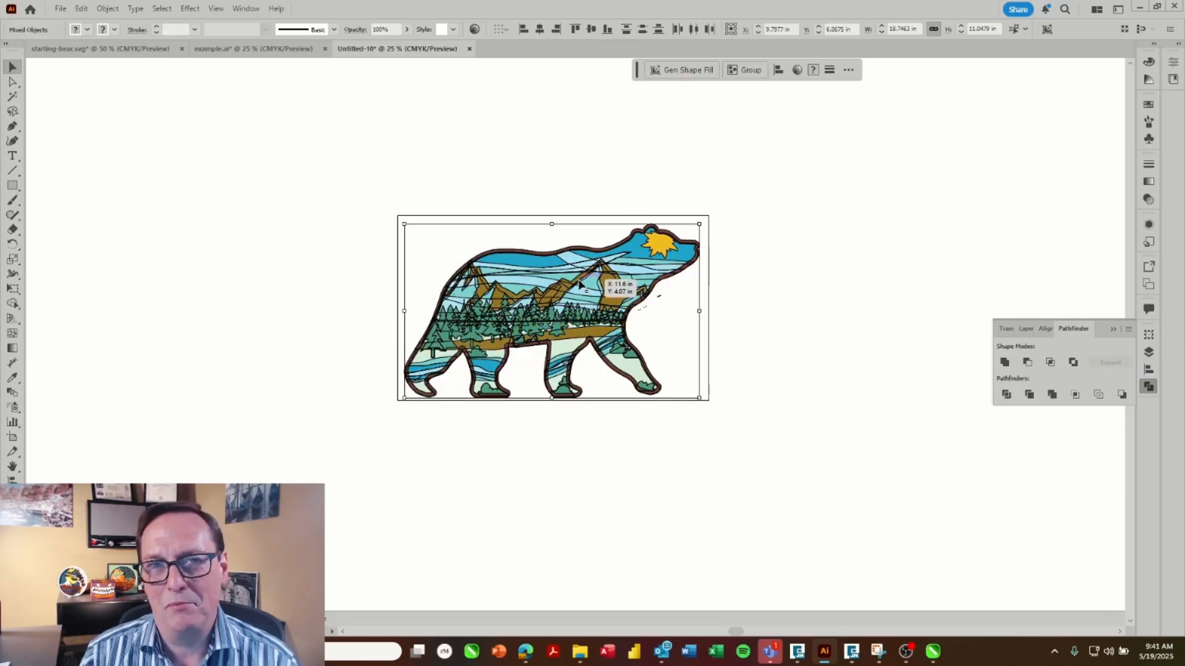
left_click(776, 242)
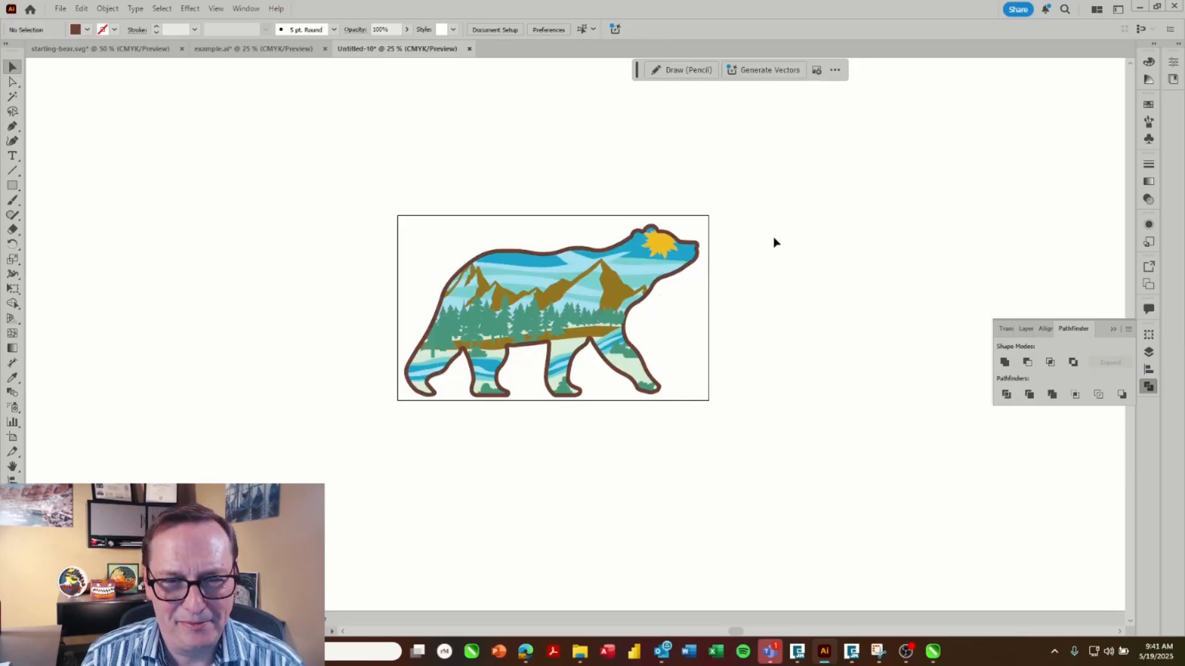
- Create a new layer above Layer 1 and name it Border
left_click(1022, 329)
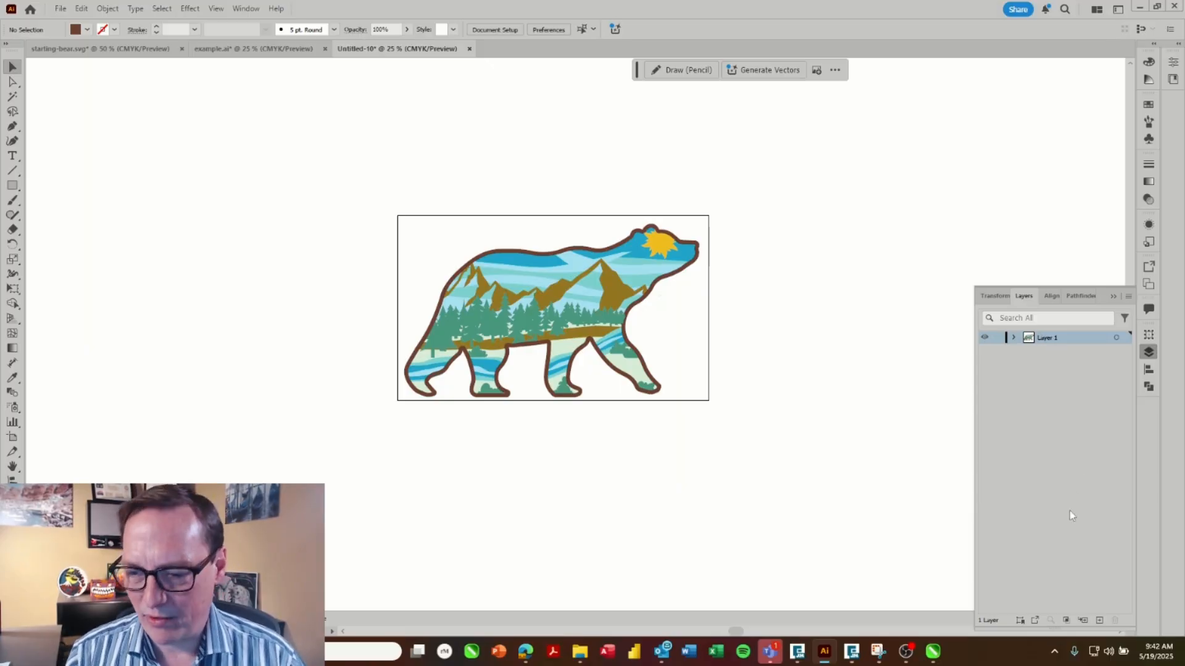
left_click(1100, 619)
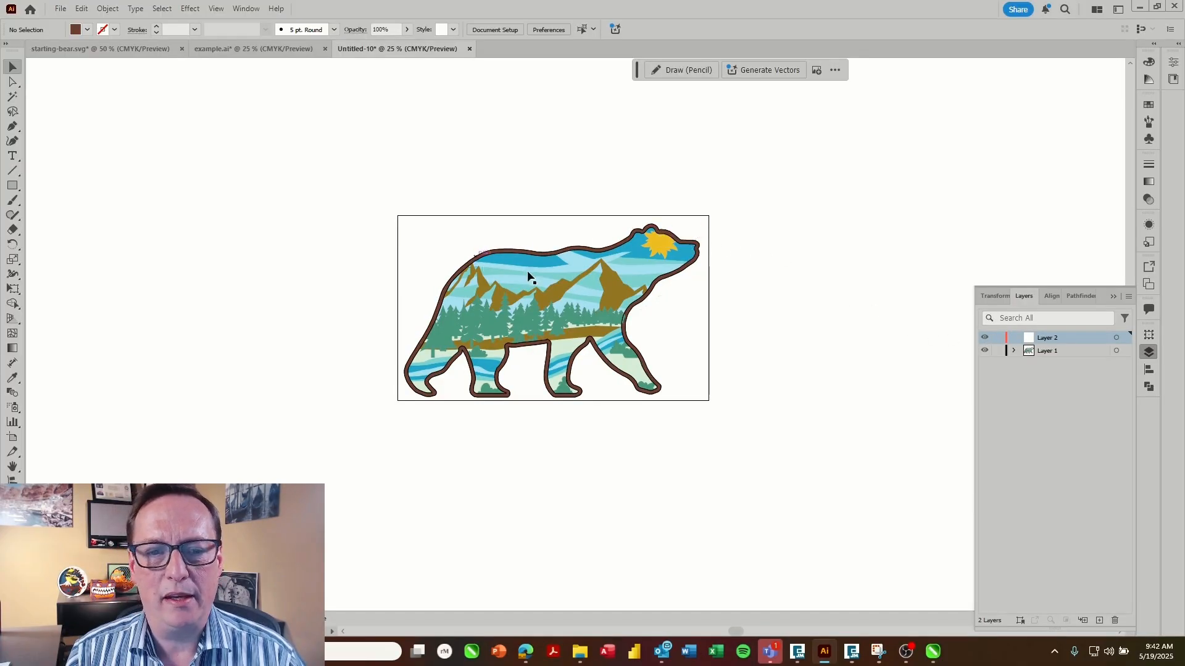
double_click(1042, 337)
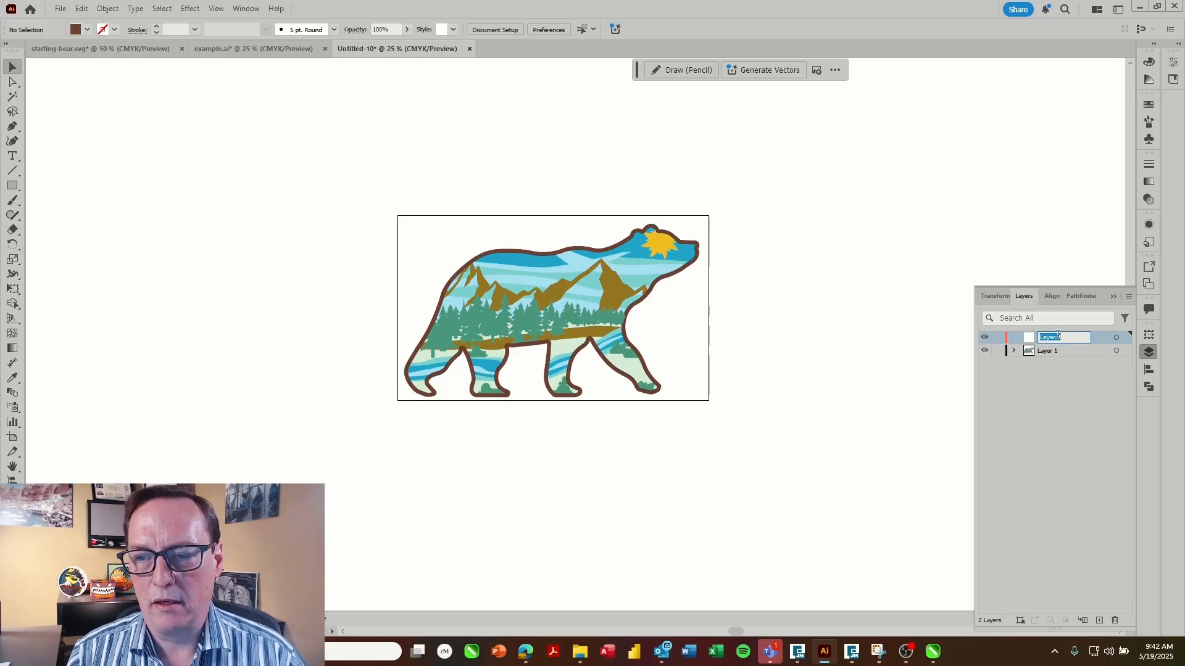
type("Border")
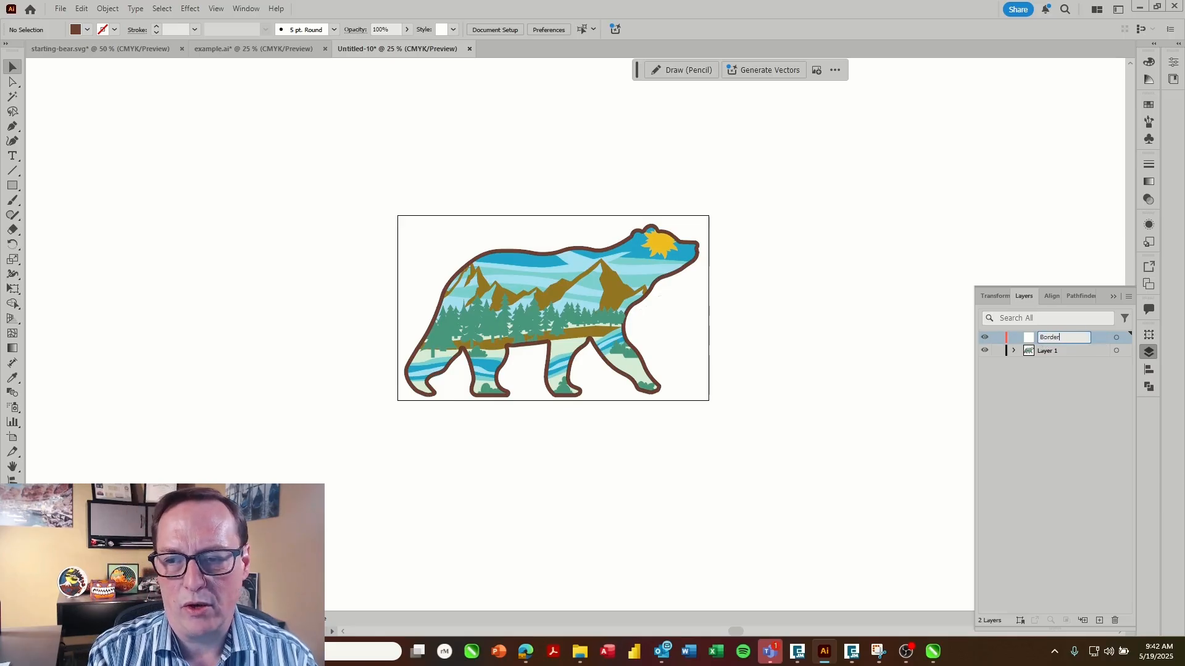
key("Return")
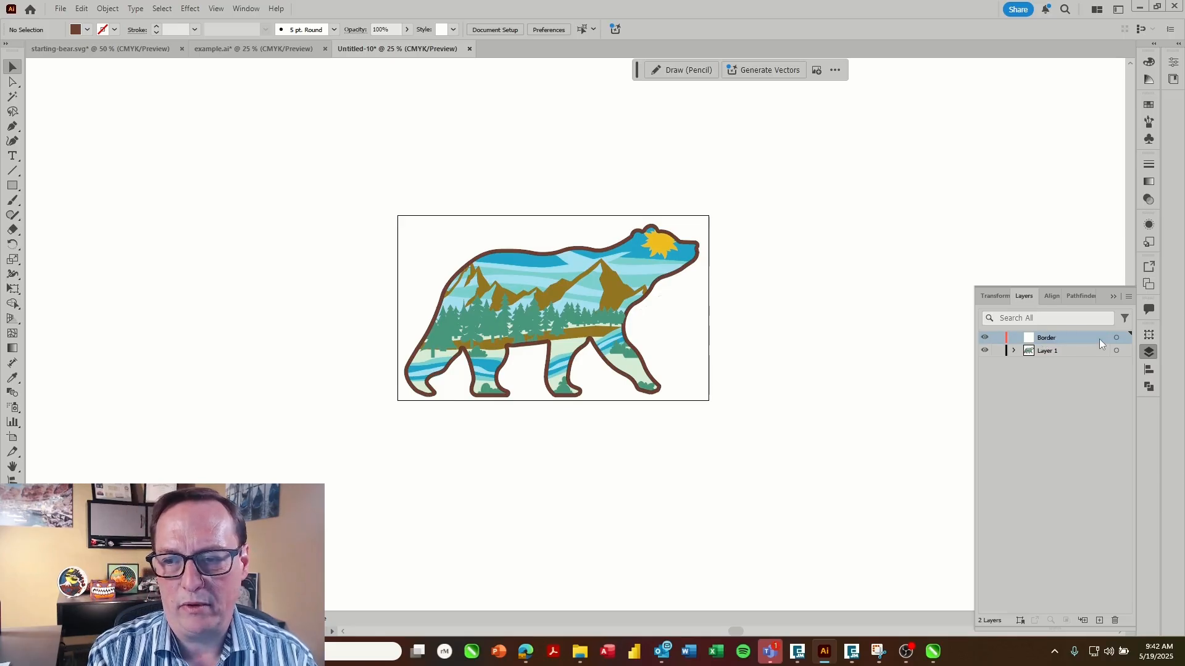
- Move the brown bear outline from Layer 1 to the Border layer in place, and toggle that layer's visibility to check it
left_click(583, 250)
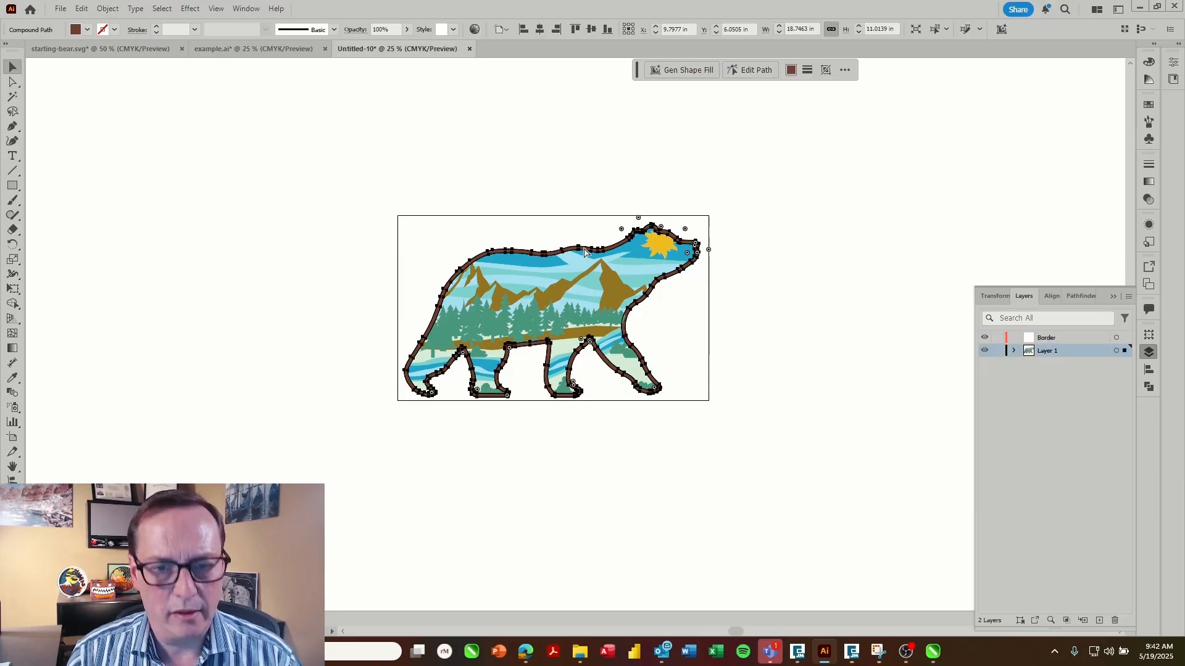
key("Delete")
left_click(1051, 339)
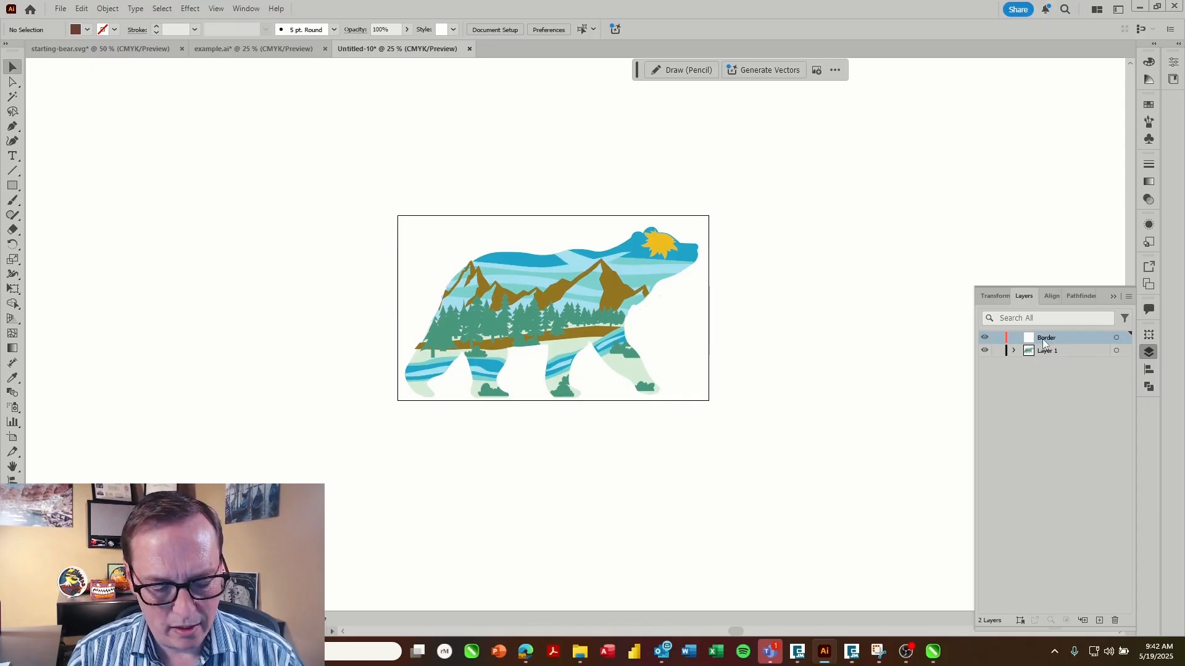
key("ctrl+f")
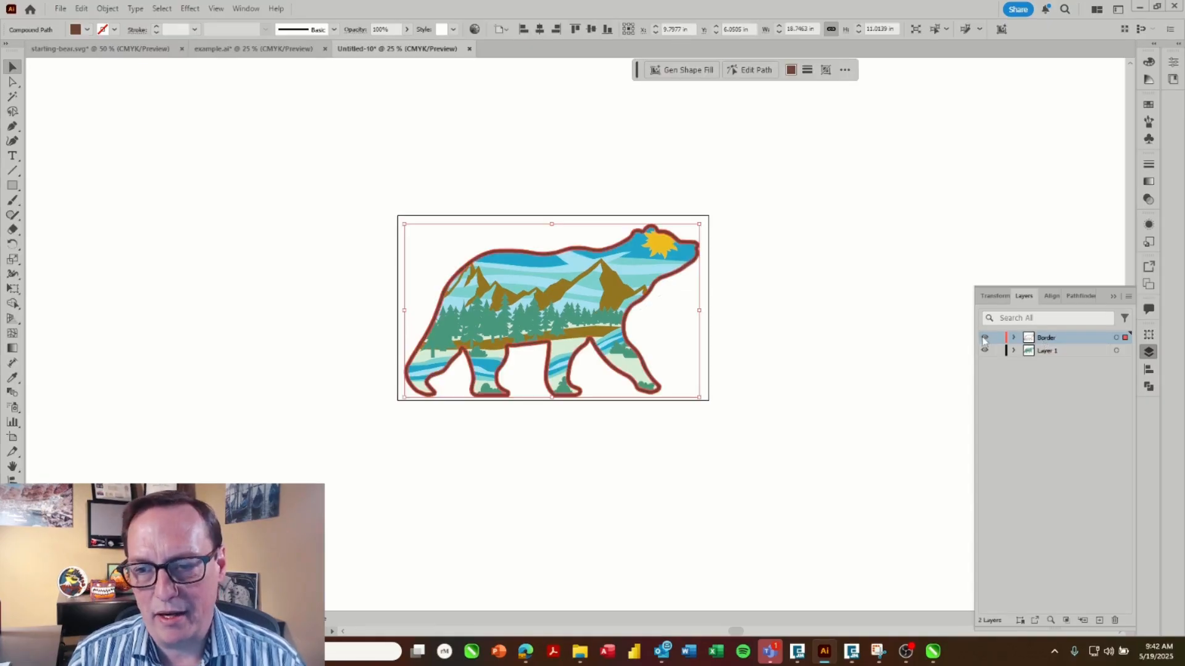
left_click(985, 338)
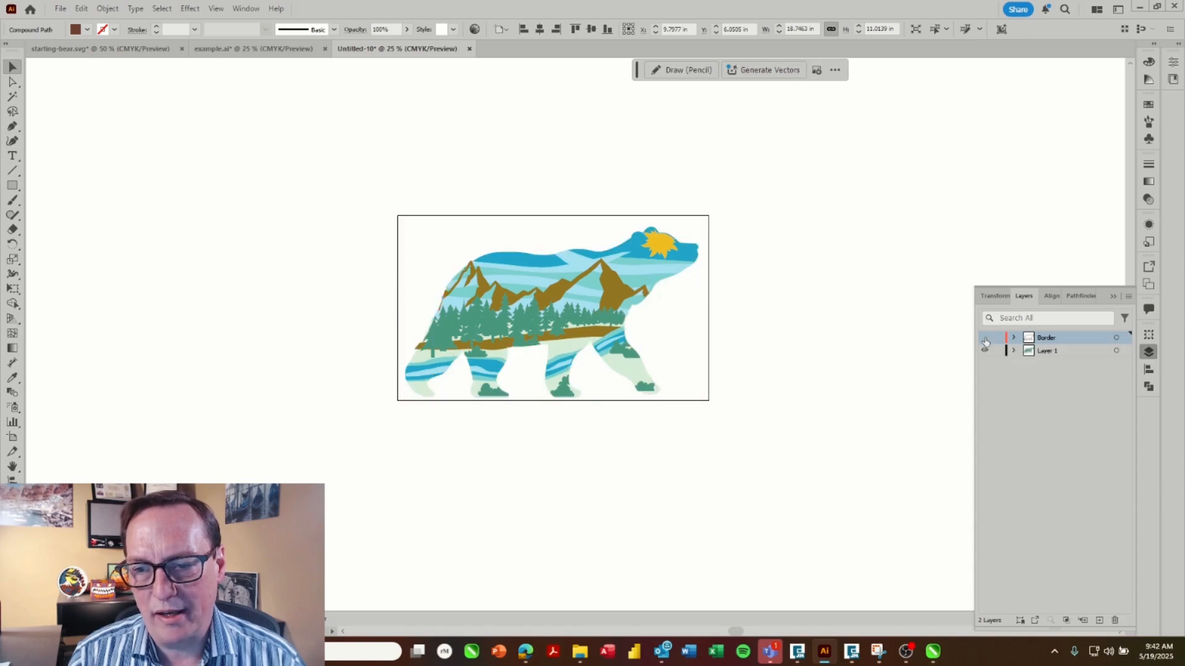
left_click(985, 339)
- Create a new layer between Border and Layer 1 and name it Dark Green
left_click(1051, 353)
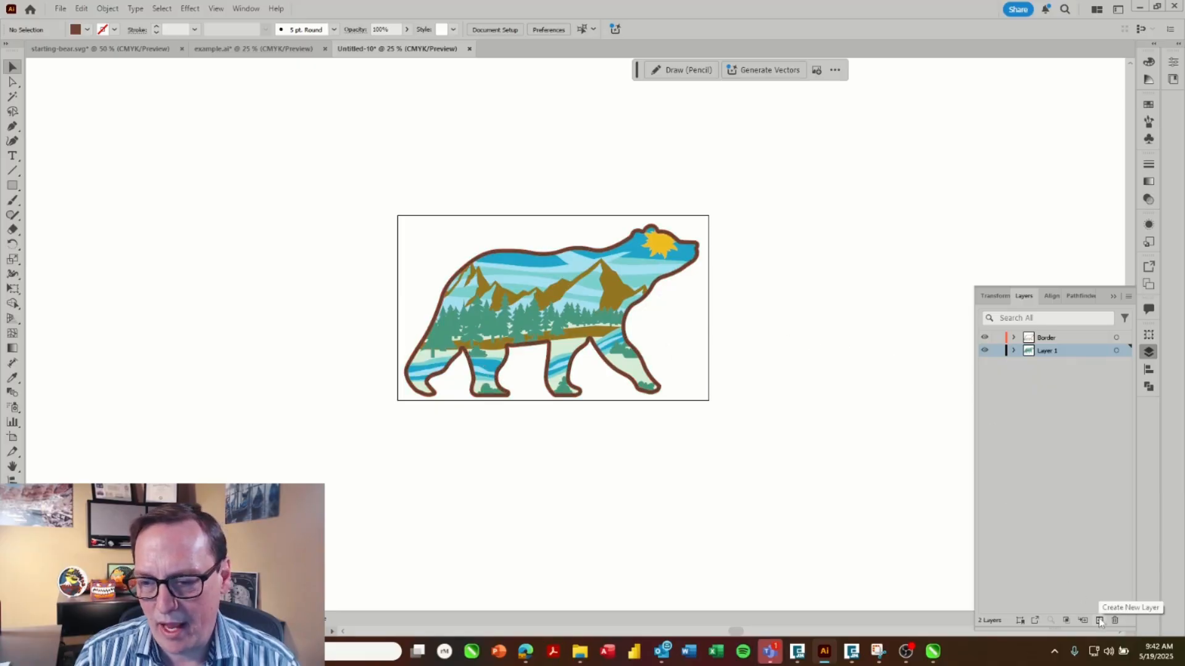
left_click(1100, 621)
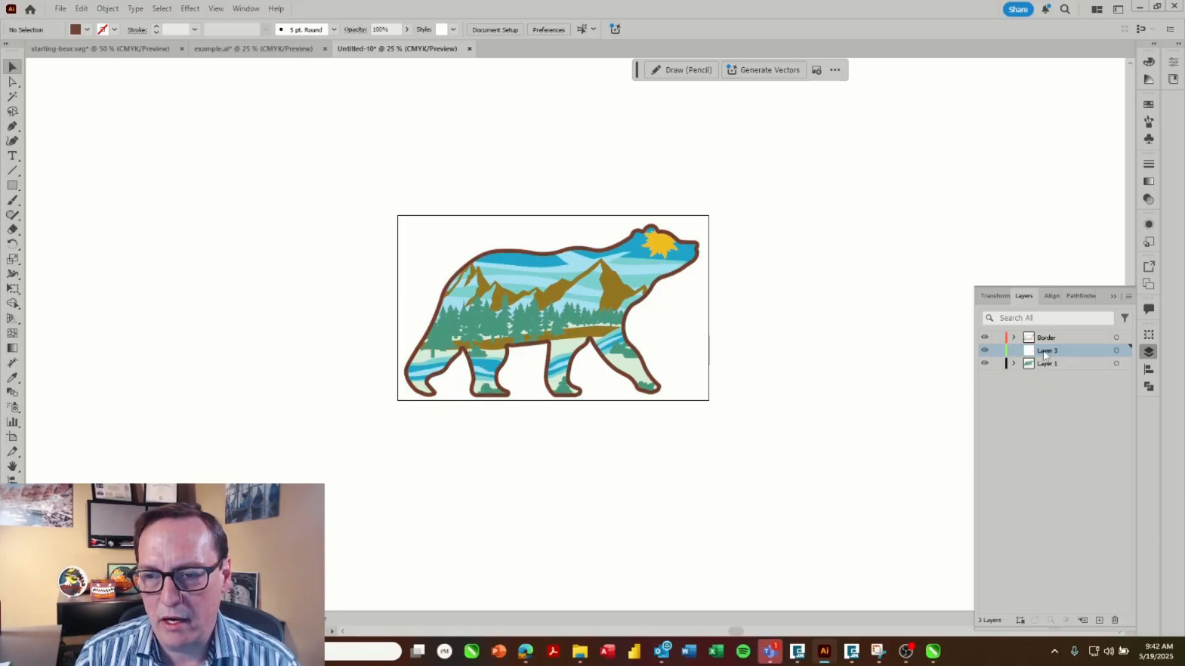
double_click(1046, 351)
type("Dark Green")
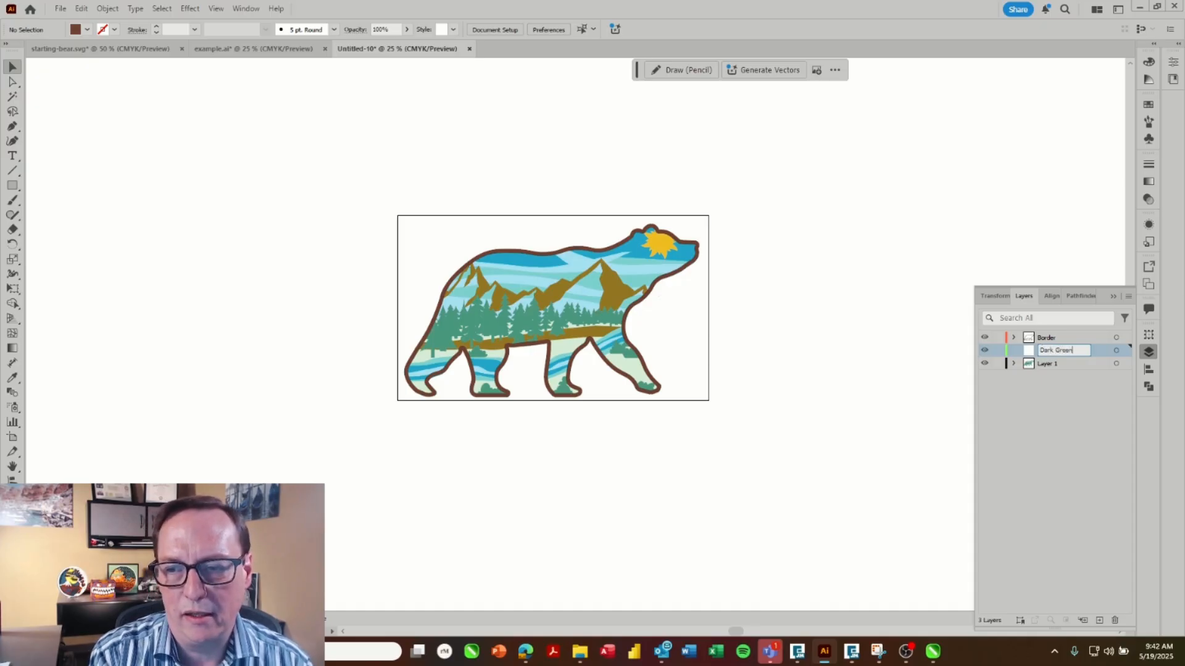
key("Return")
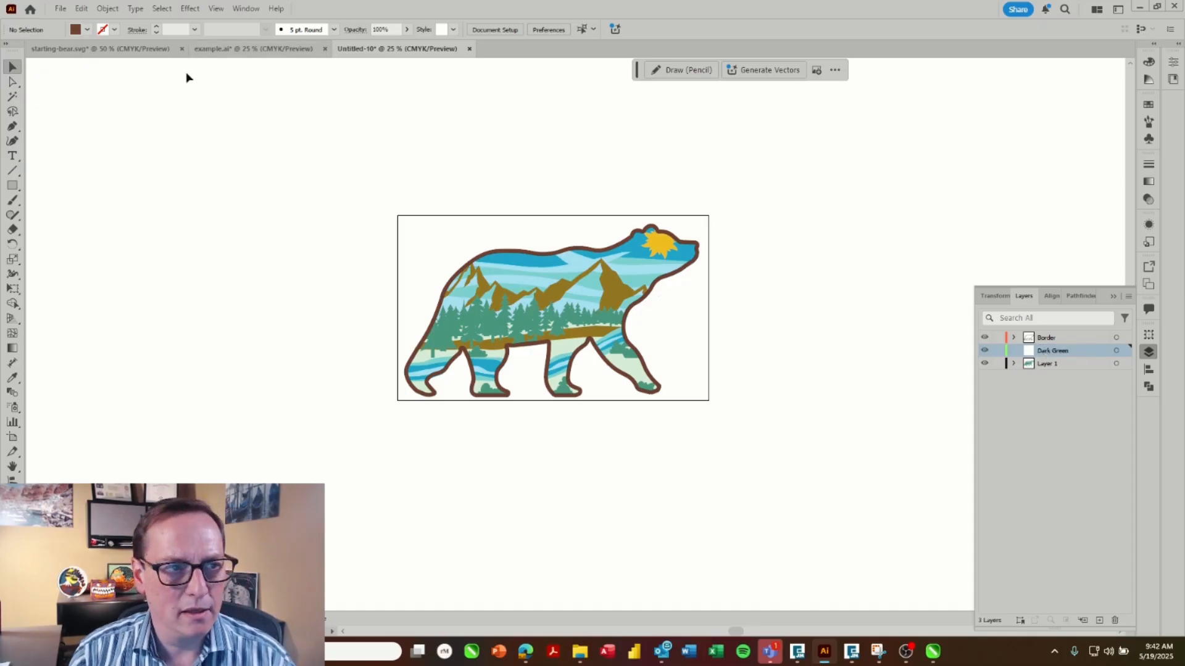
- Move all the dark green tree and bush shapes from Layer 1 to the Dark Green layer in place
left_click(12, 96)
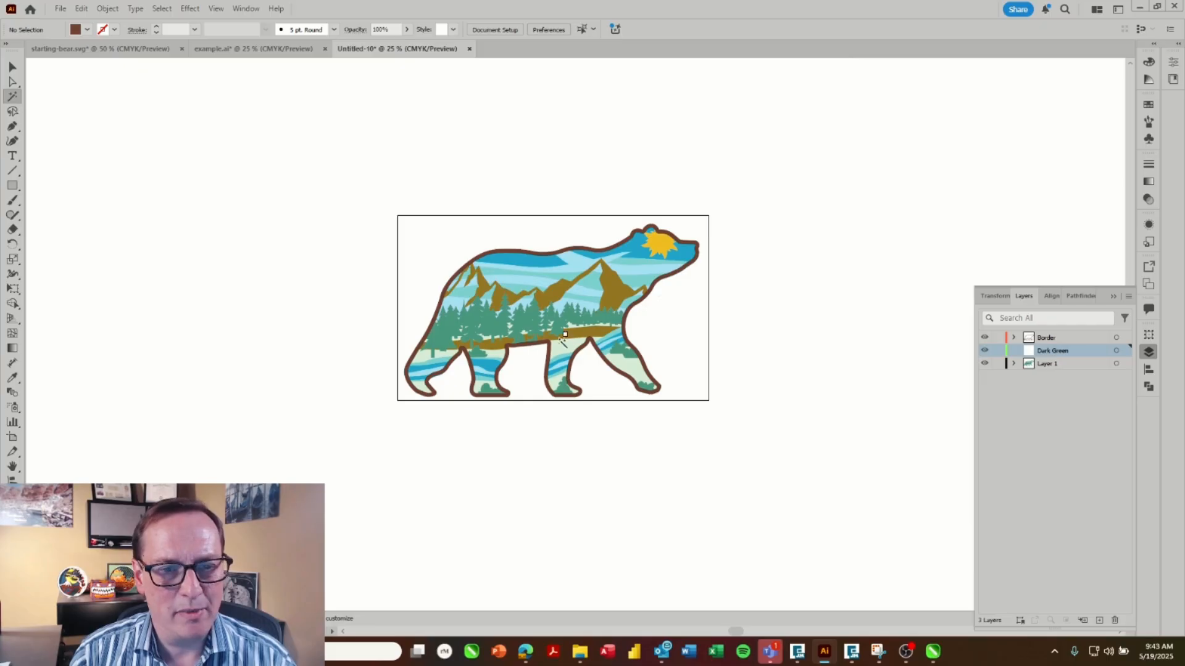
left_click(520, 326)
left_click(520, 328)
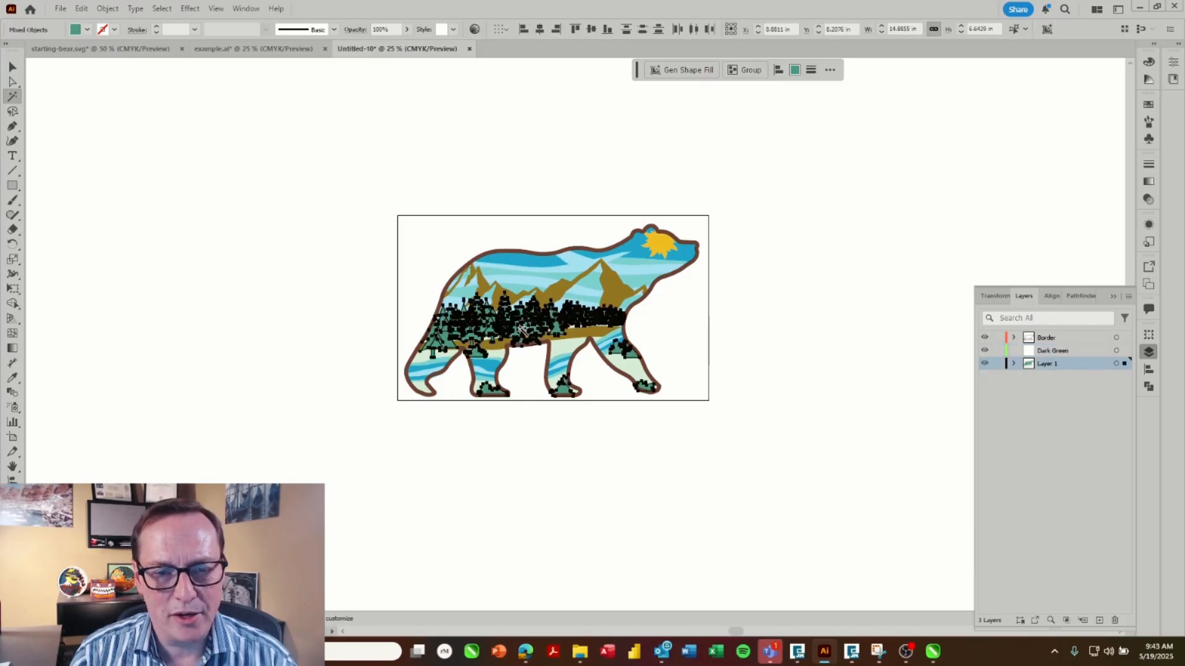
key("ctrl")
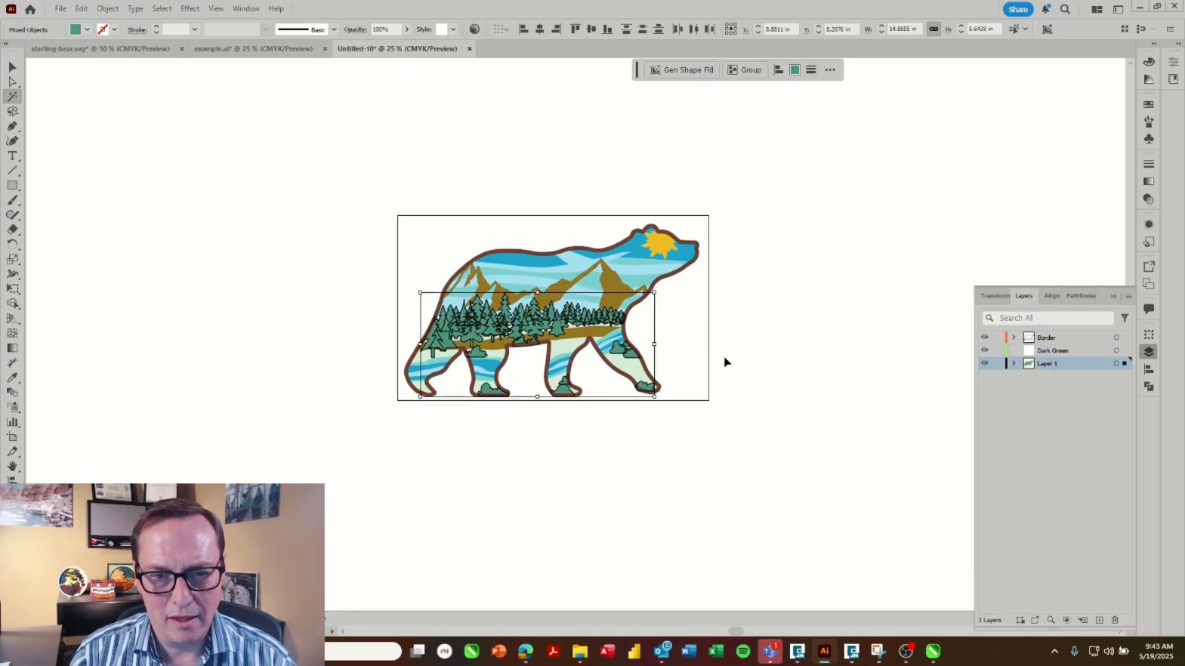
key("ctrl+x")
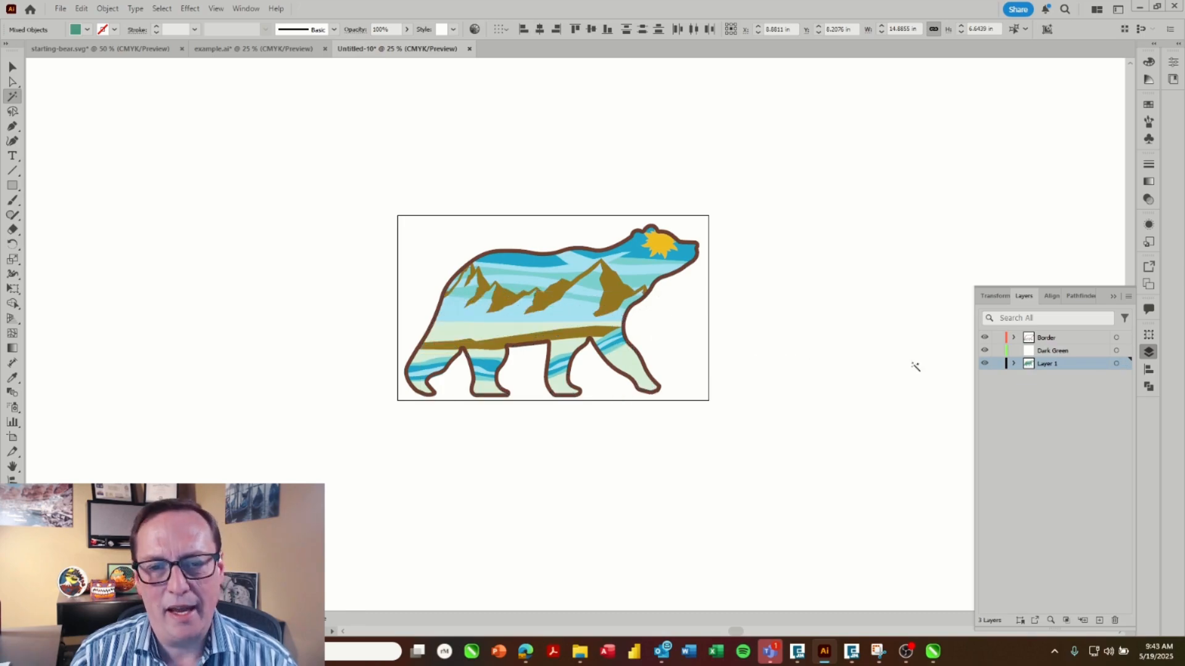
left_click(1052, 352)
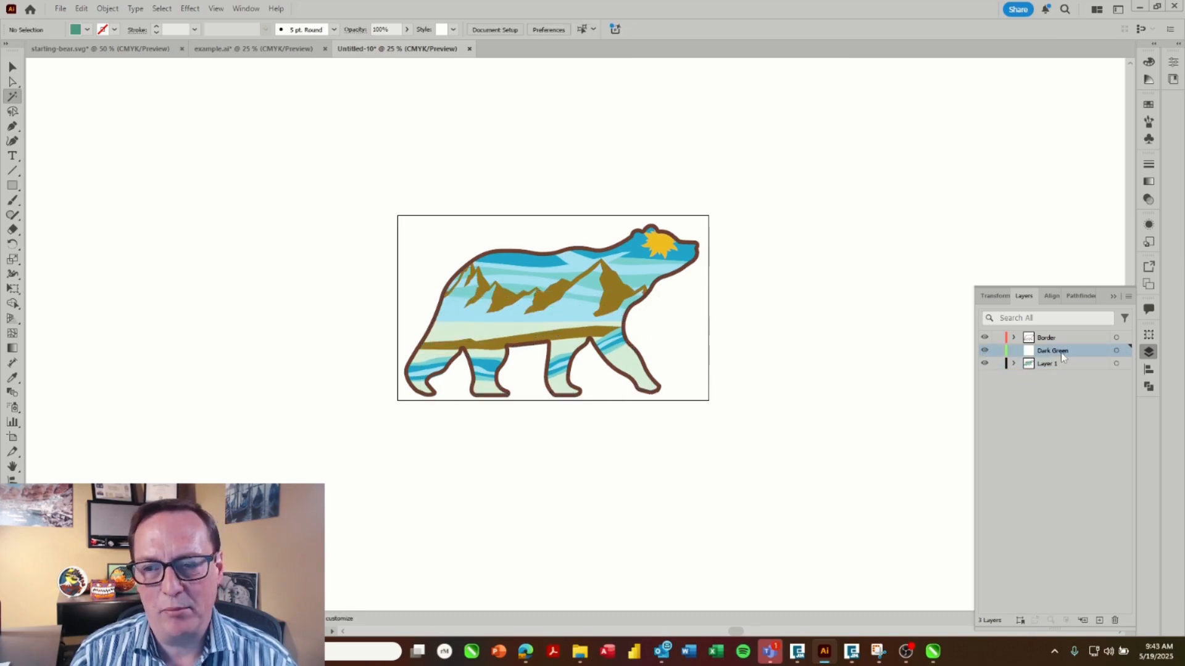
key("ctrl+f")
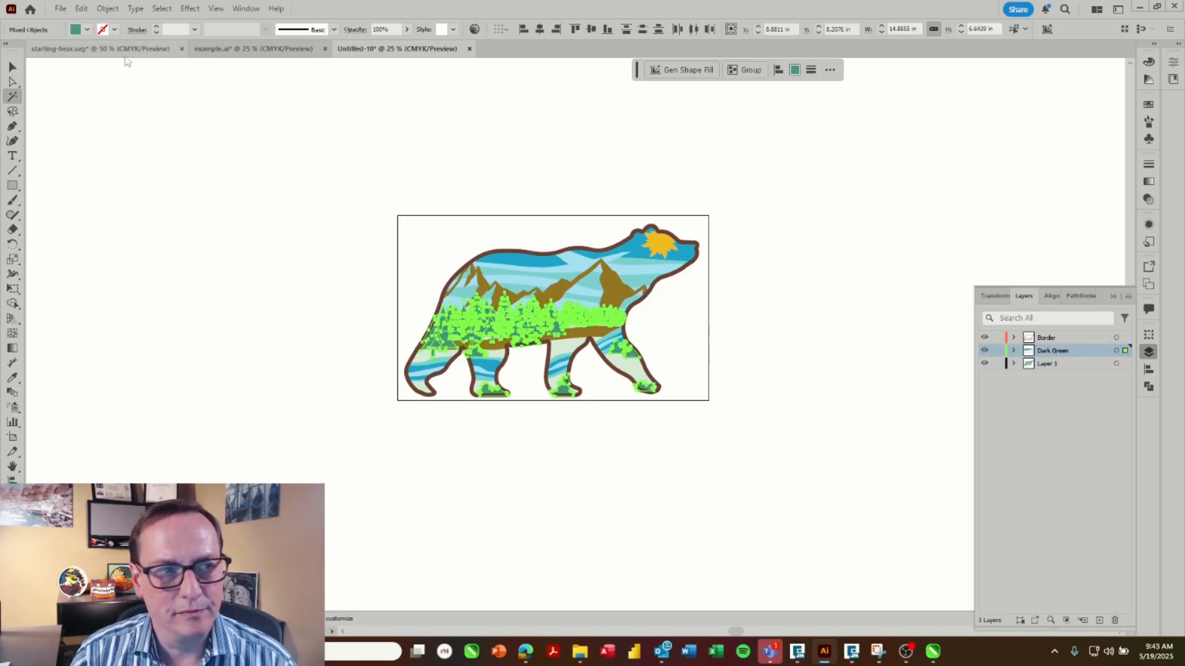
left_click(13, 66)
left_click(304, 206)
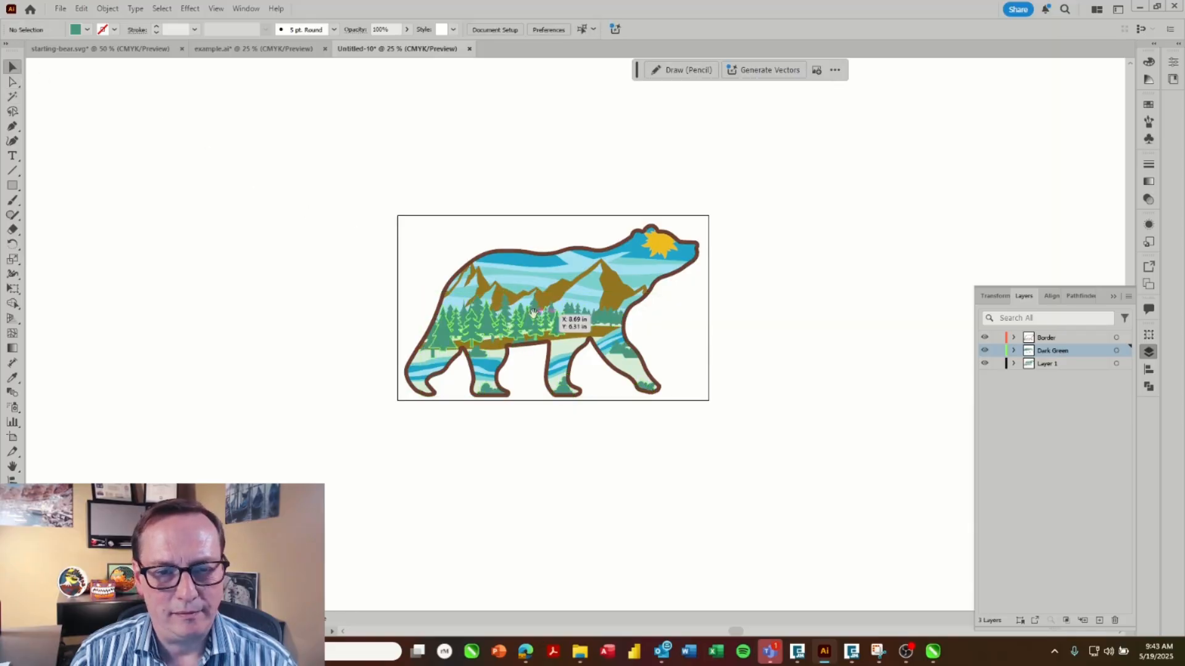
- Create a new layer between Border and Dark Green and name it Dark Brown
scroll(529, 313, "up", 1)
scroll(548, 349, "up", 1)
scroll(548, 351, "up", 1)
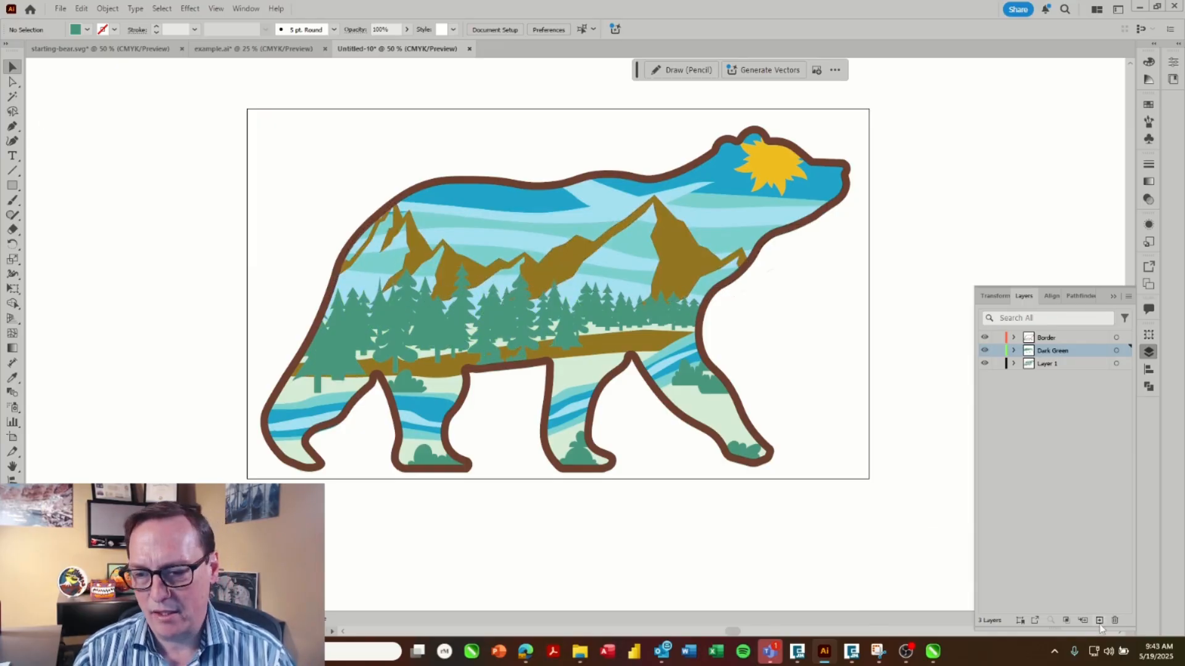
left_click(1099, 621)
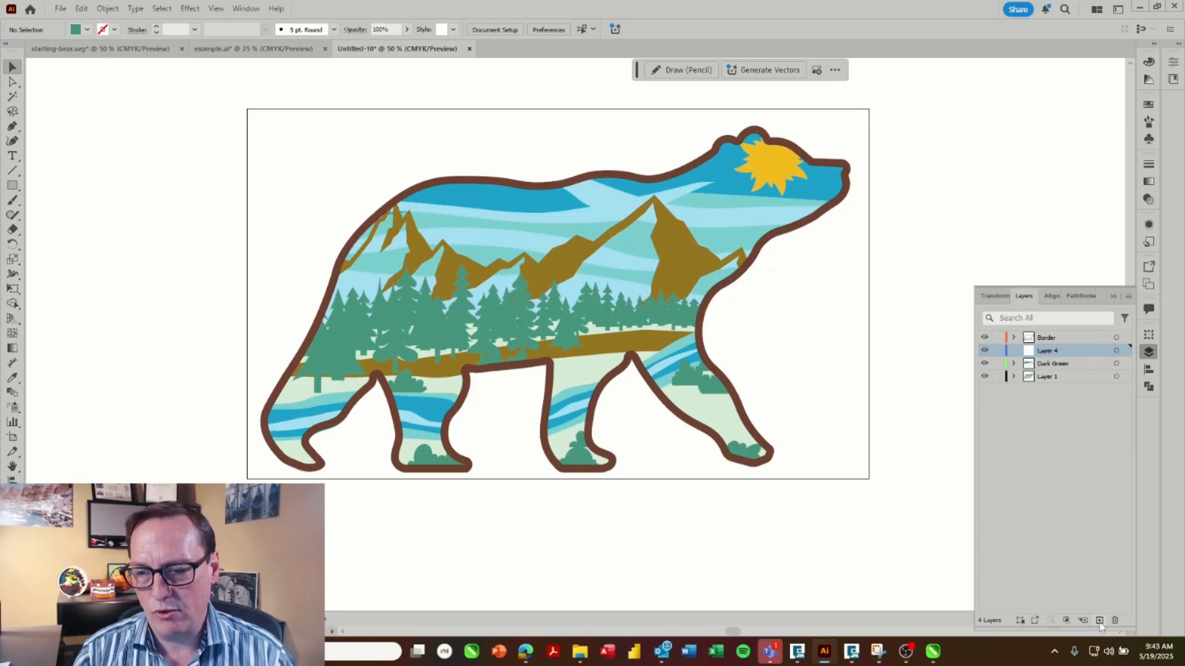
double_click(1043, 352)
type("B")
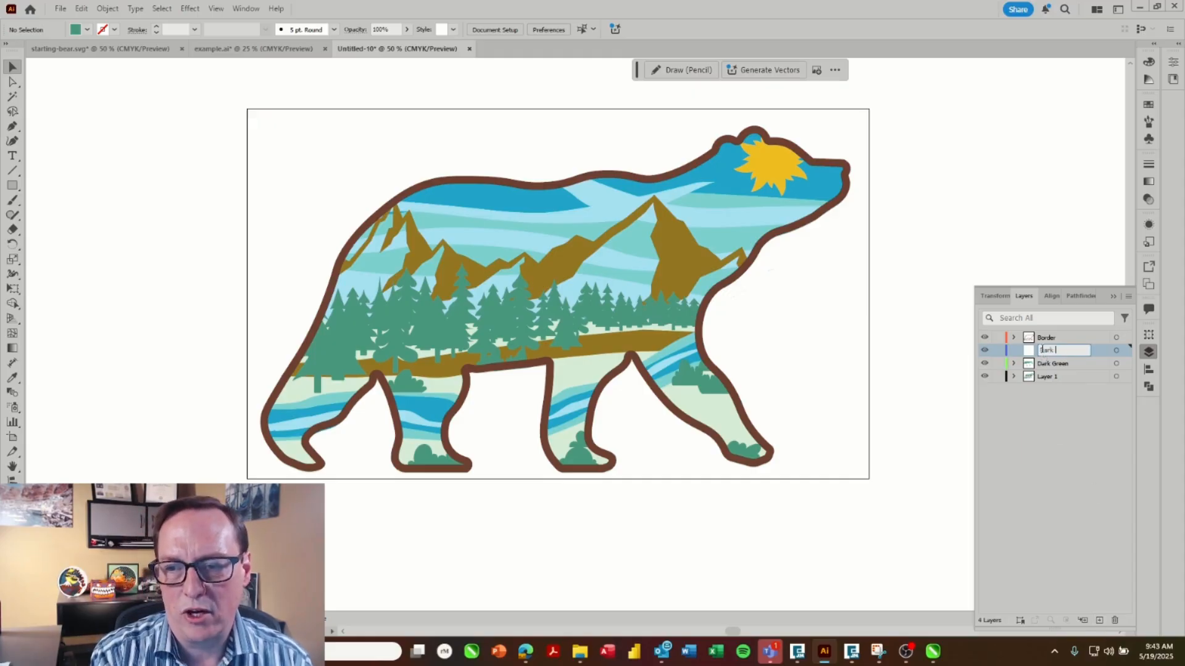
type("ark Bro")
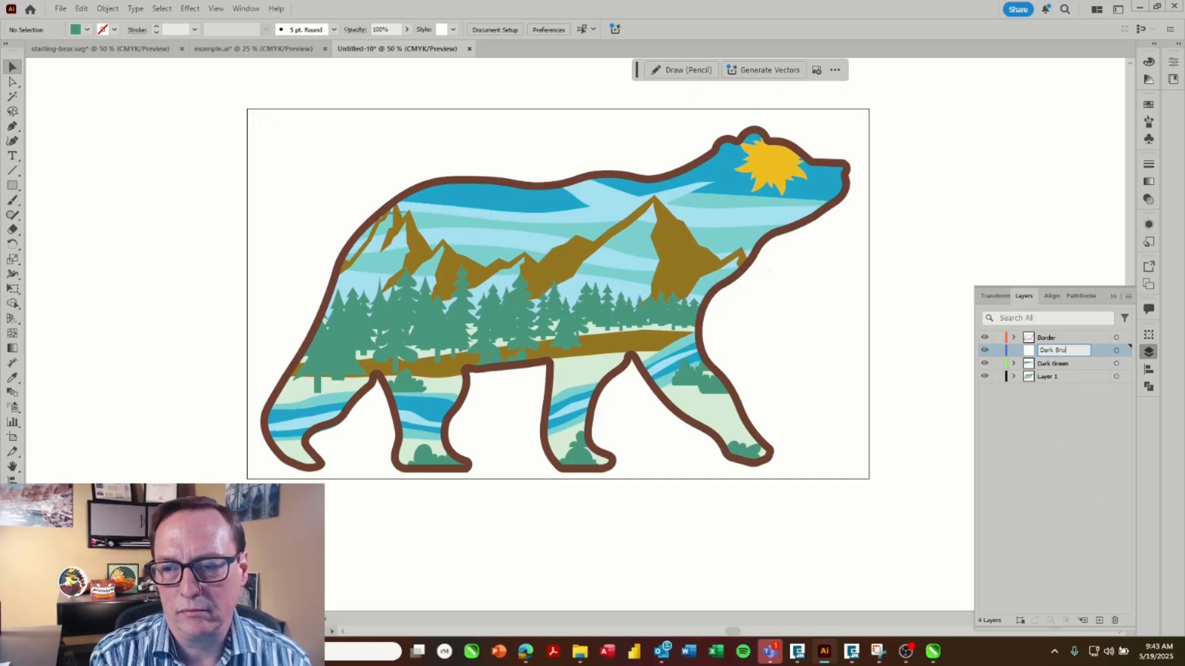
type("wn")
key("Return")
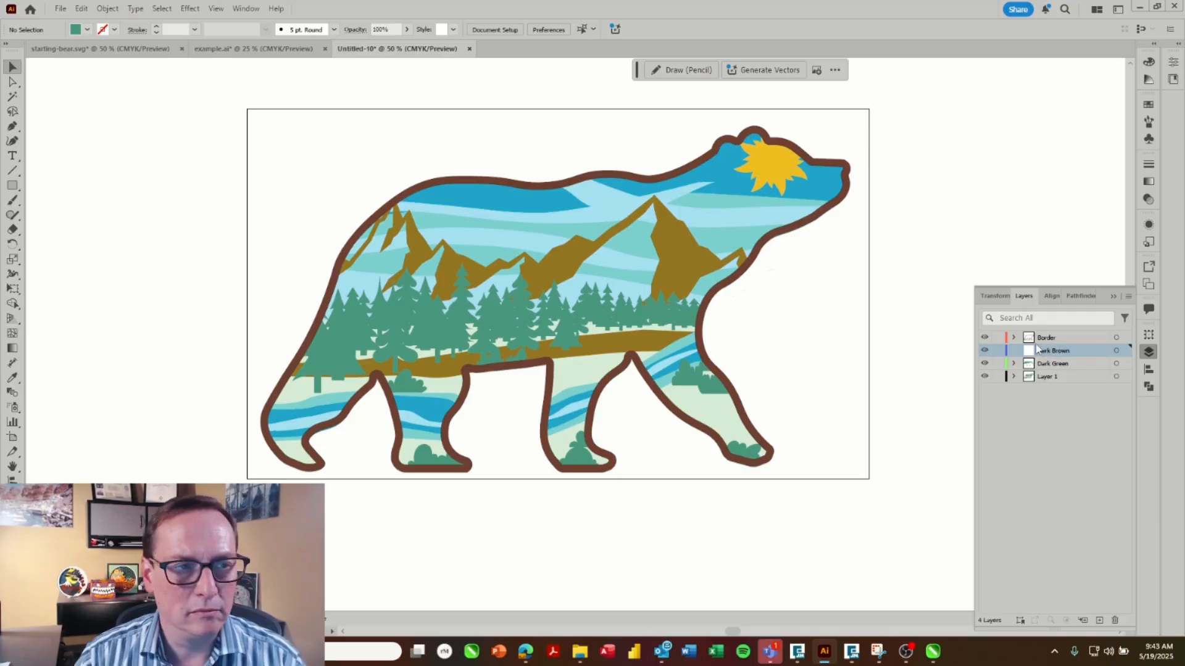
- Move the brown mountain and ground shapes to the Dark Brown layer in place, and reorder that layer beneath Dark Green
left_click(6, 96)
left_click(457, 276)
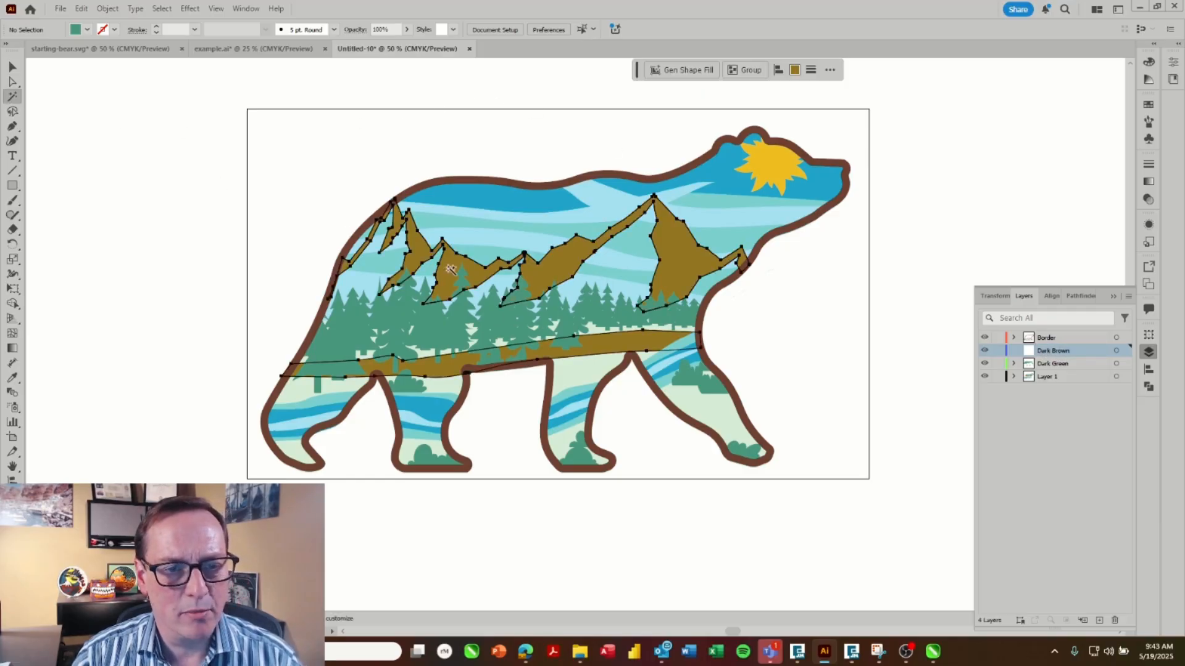
key("ctrl+x")
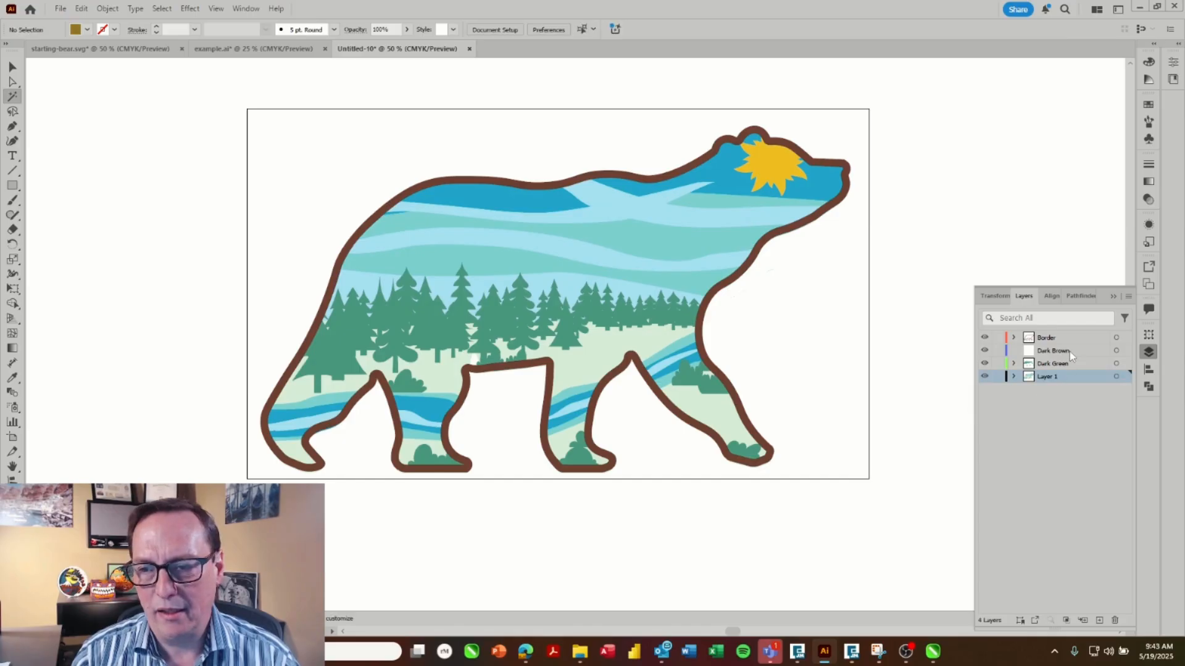
left_click(1069, 353)
key("ctrl+f")
left_click(10, 61)
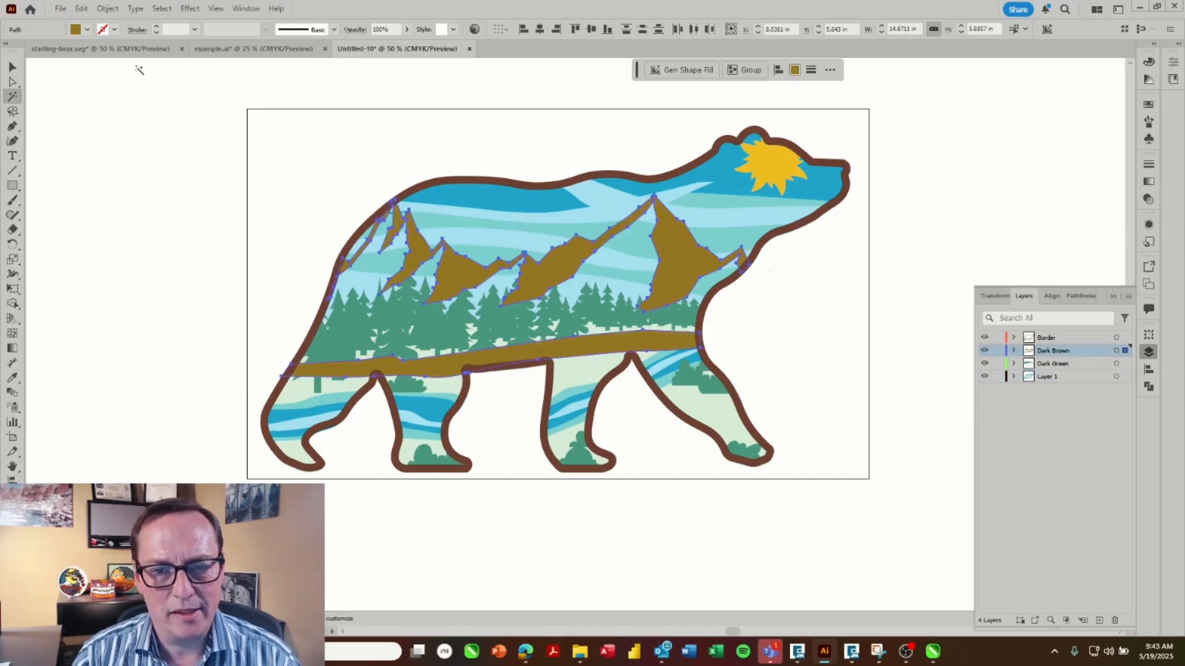
left_click(86, 125)
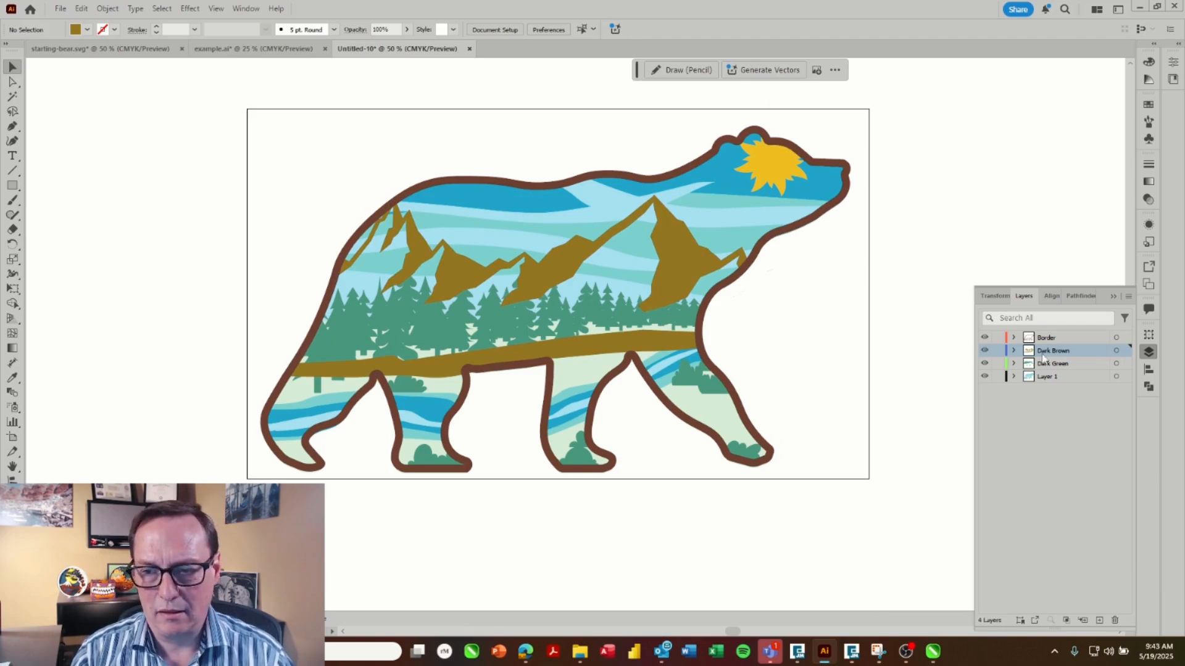
left_click_drag(1044, 357, 1050, 372)
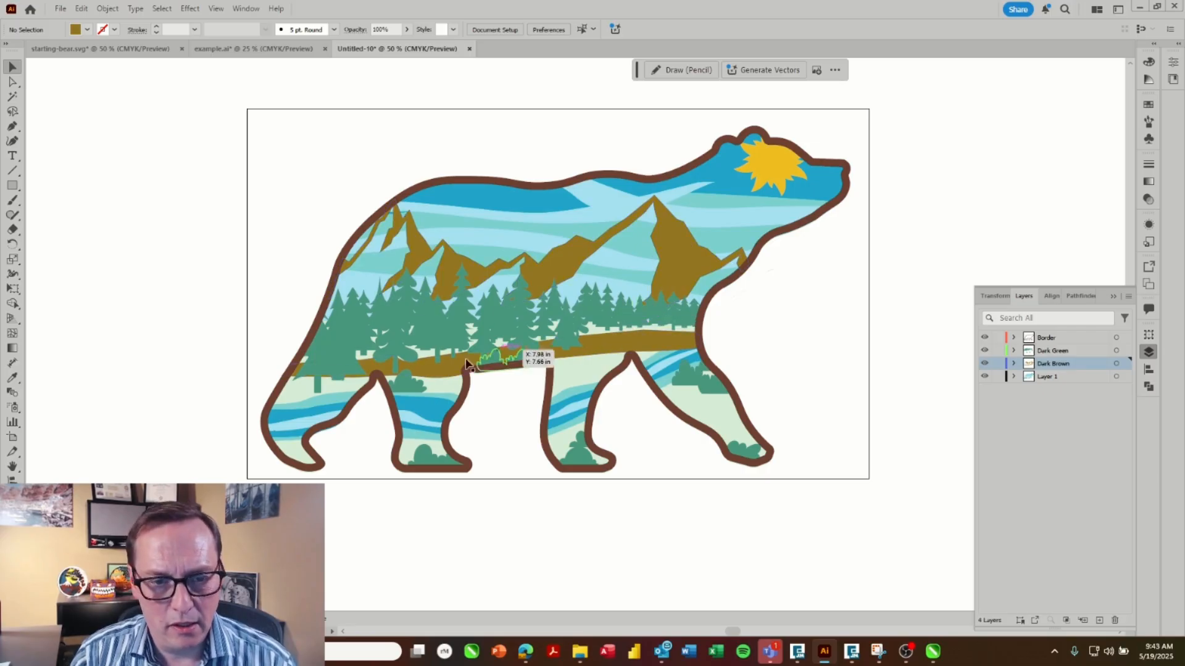
- Add a new empty layer directly above Layer 1
left_click(1050, 376)
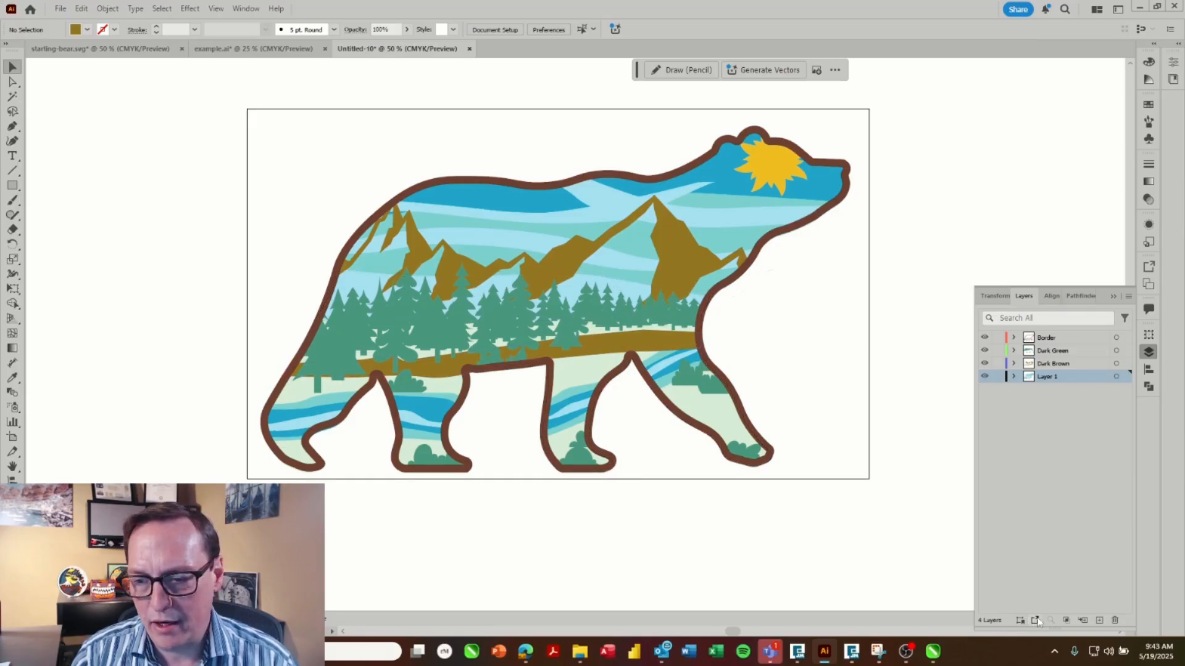
left_click(1099, 621)
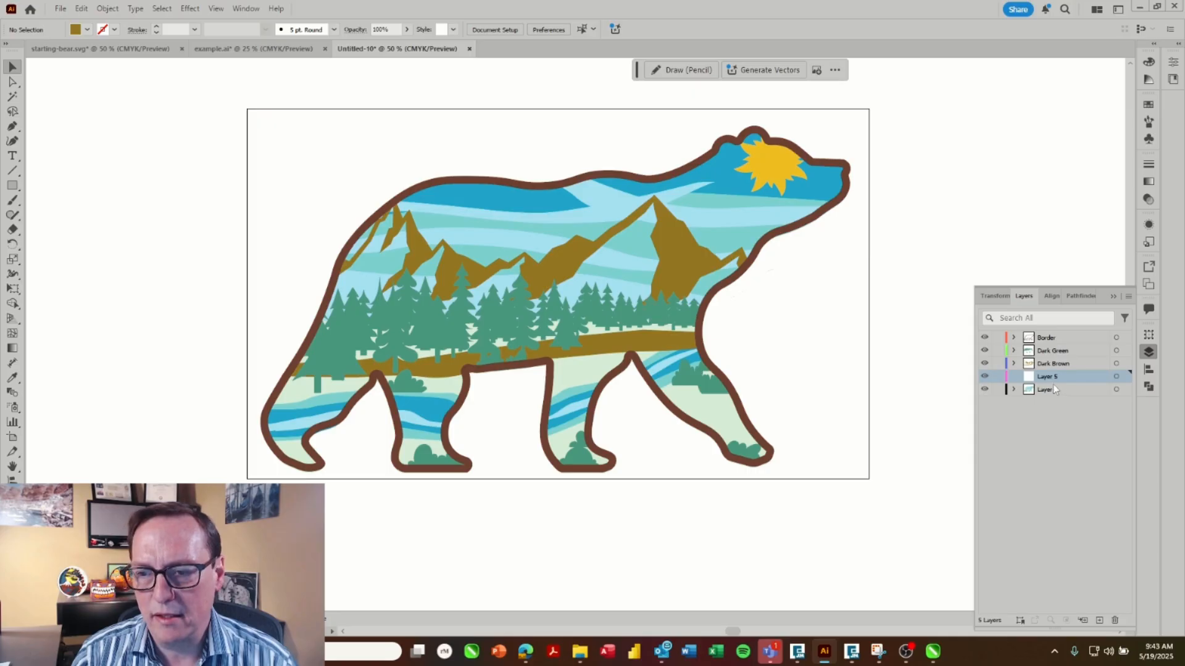
- Try to move the pale green land shape from Layer 1 to Layer 5 in place
left_click(13, 96)
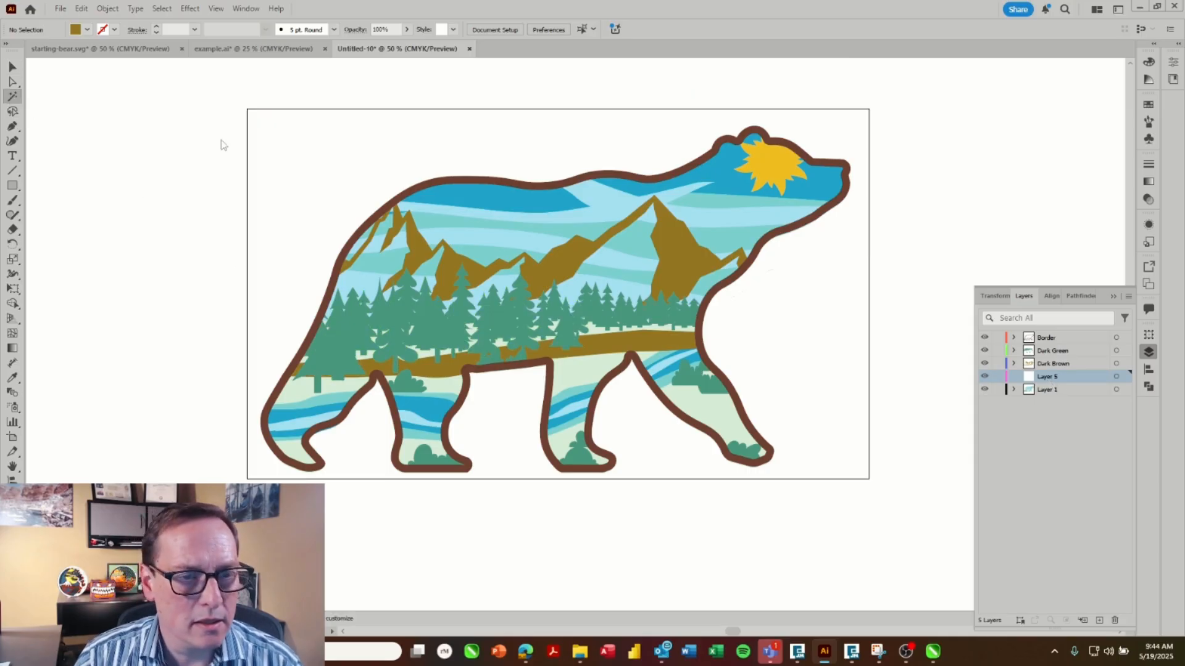
left_click(443, 386)
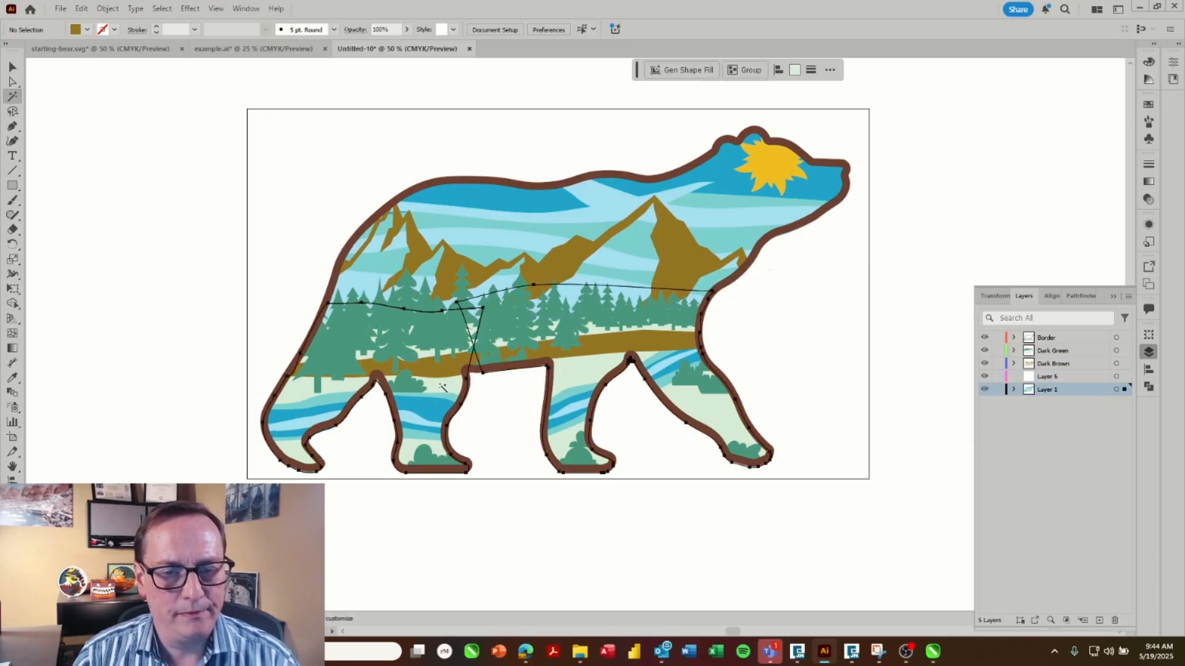
key("Delete")
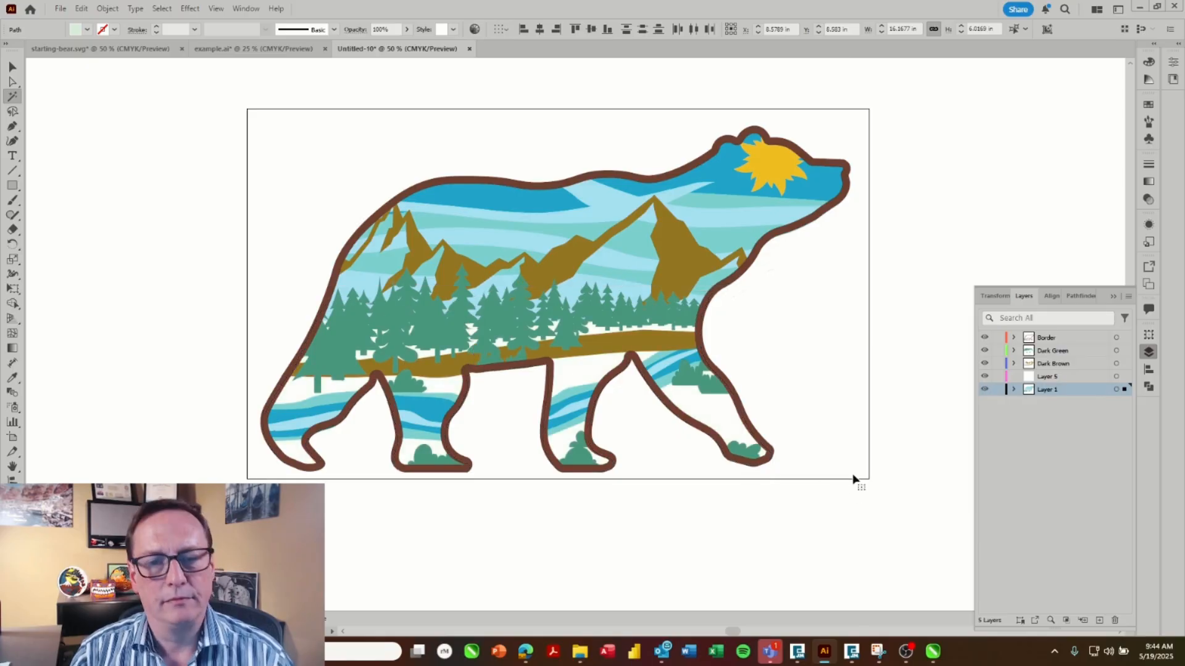
left_click(1043, 378)
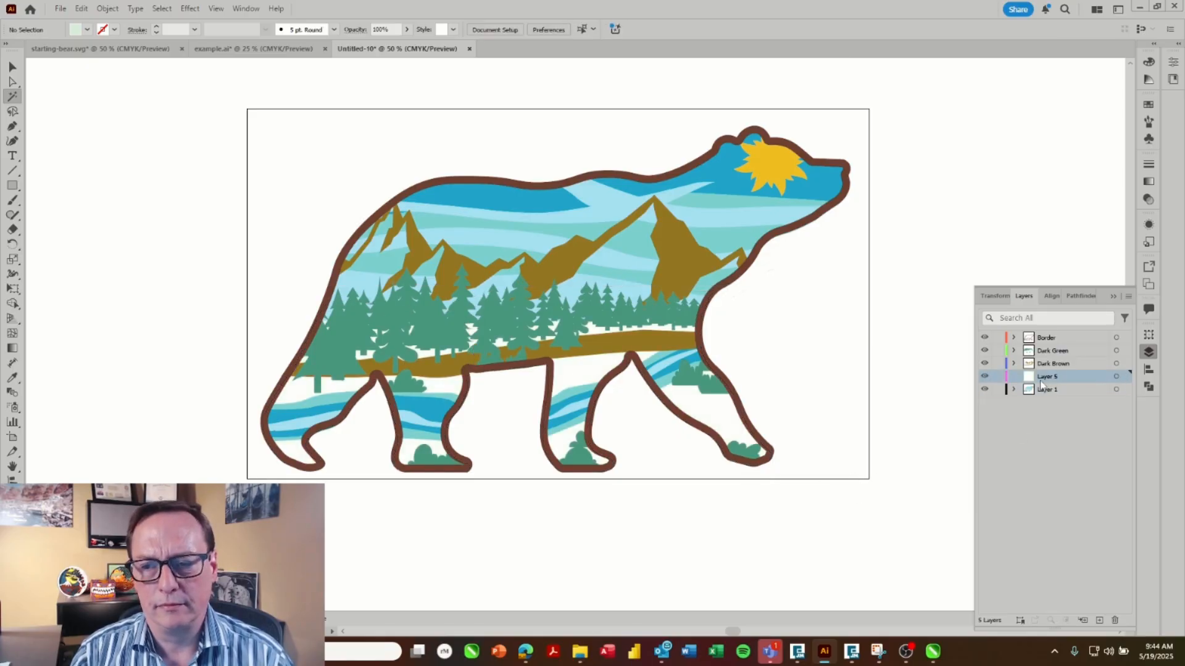
key("ctrl+f")
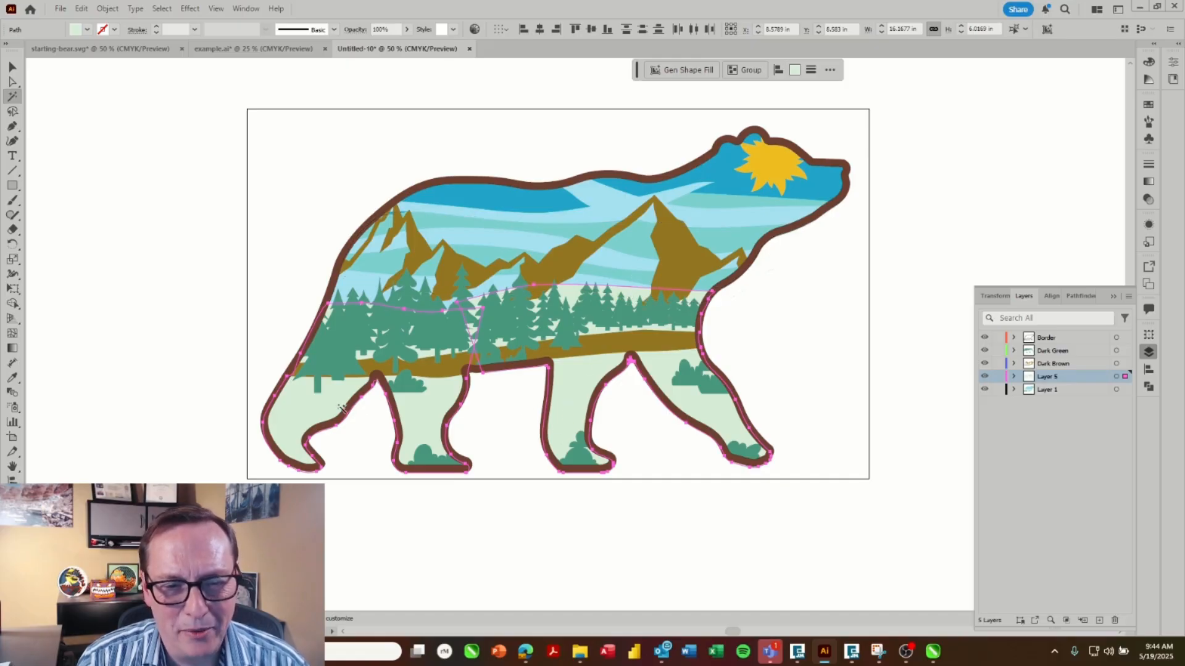
left_click(474, 373)
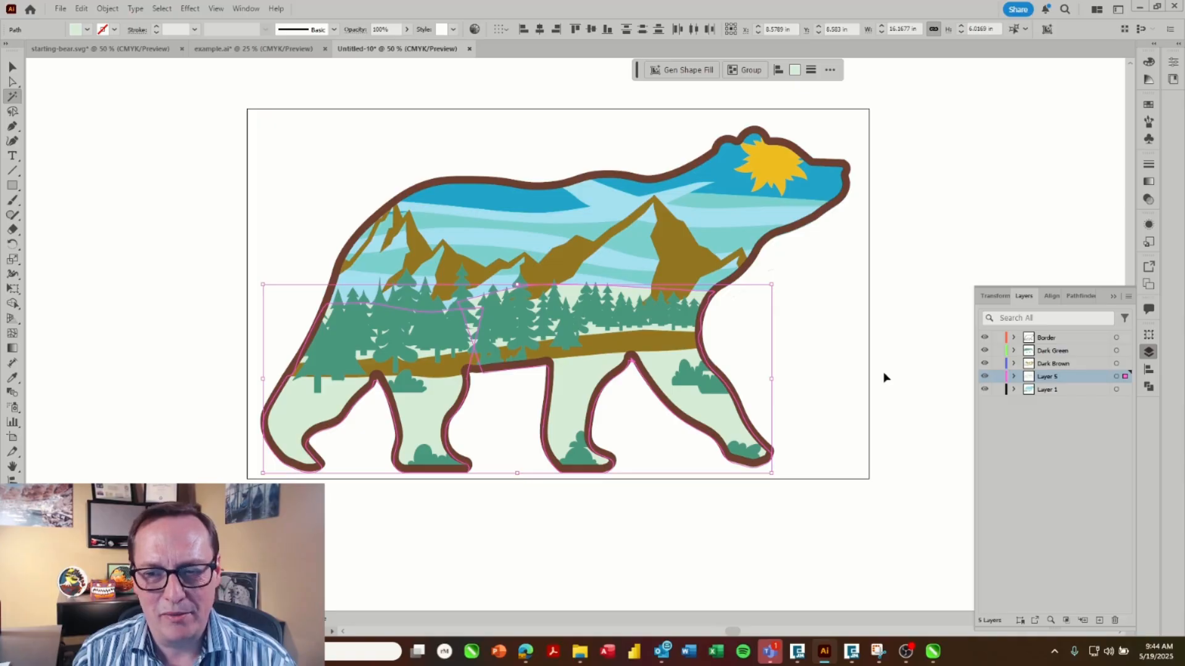
- Undo the transfer of the pale green land shape and clear the selection
key("ctrl+z")
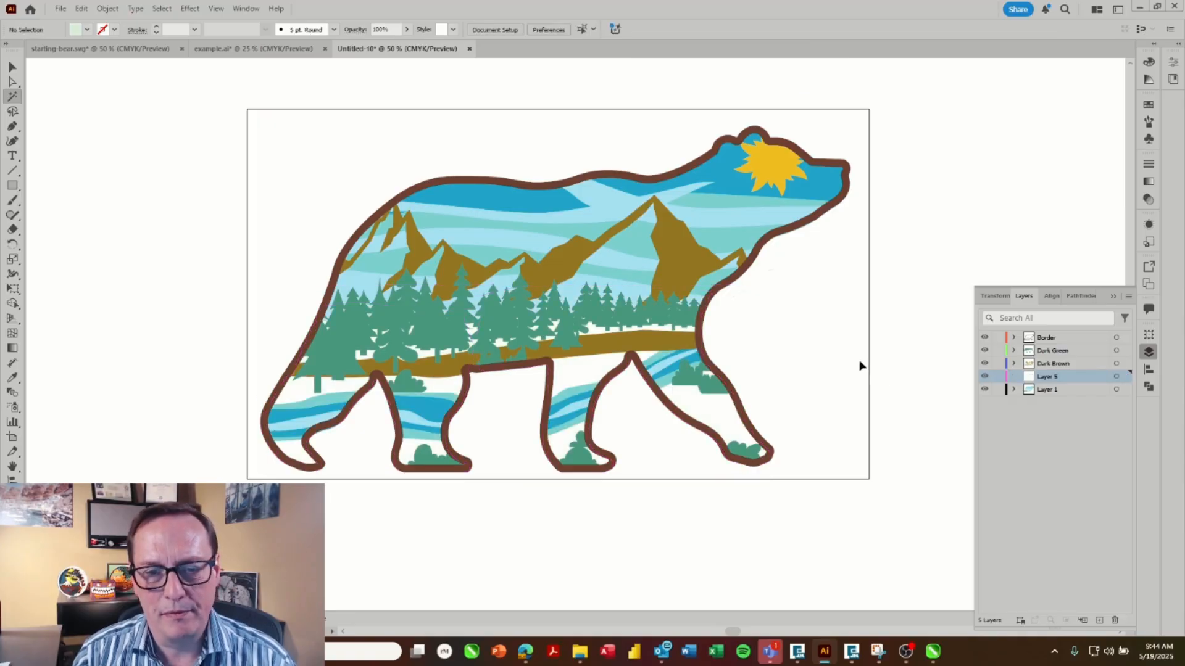
key("ctrl+z")
key("v")
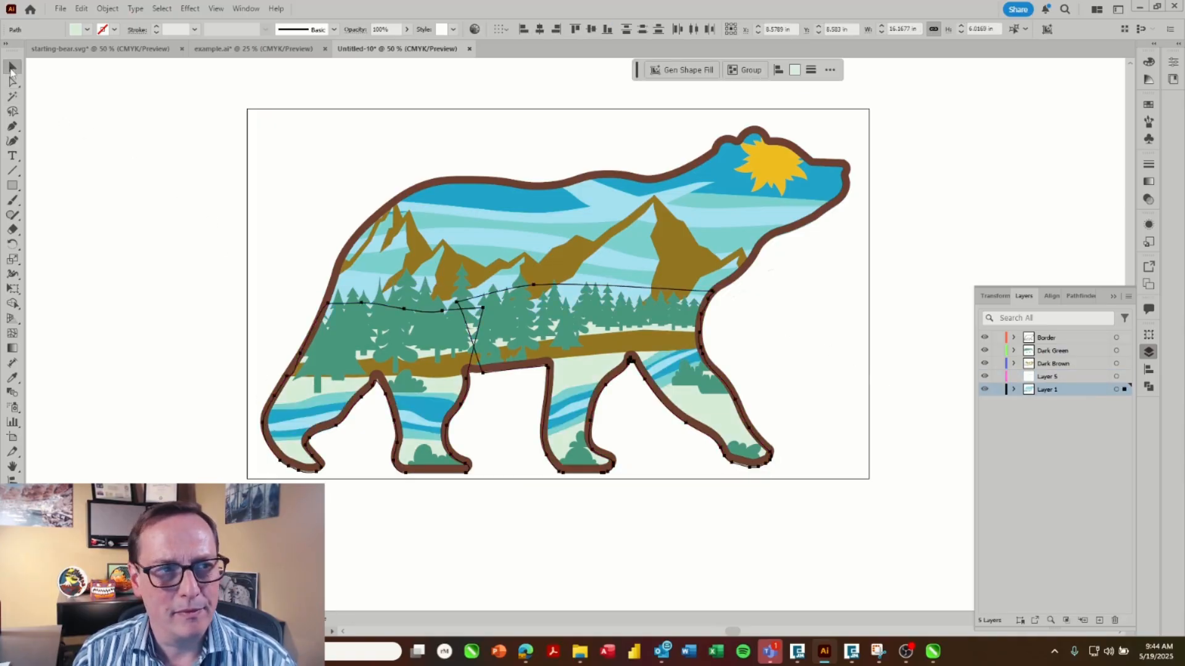
left_click(91, 126)
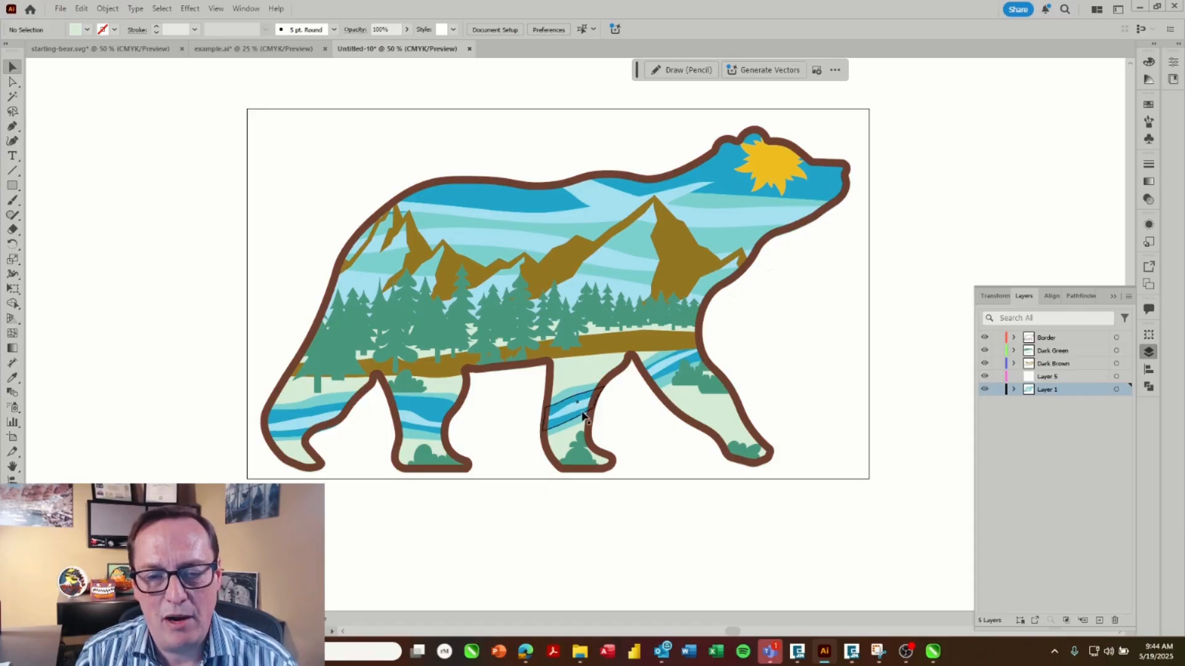
left_click_drag(575, 409, 577, 400)
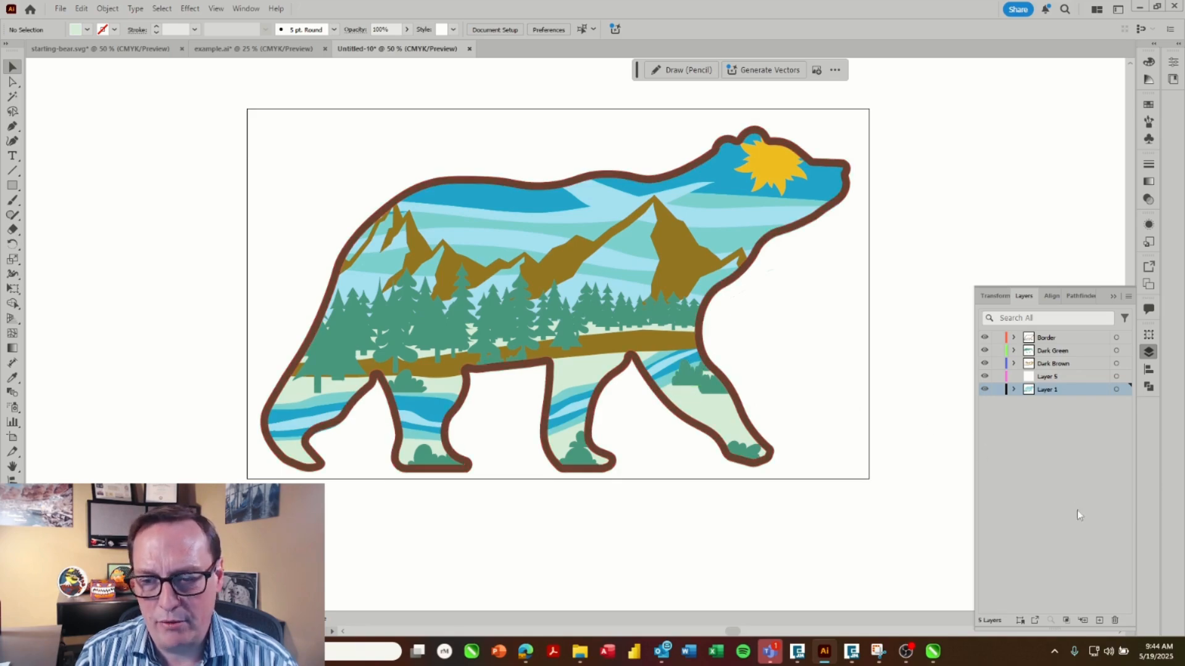
- Add another layer above Layer 1, and name the two empty layers Light Blue and Dark Blue, with Light Blue on top
left_click(1099, 622)
double_click(1042, 377)
type("Light Blue")
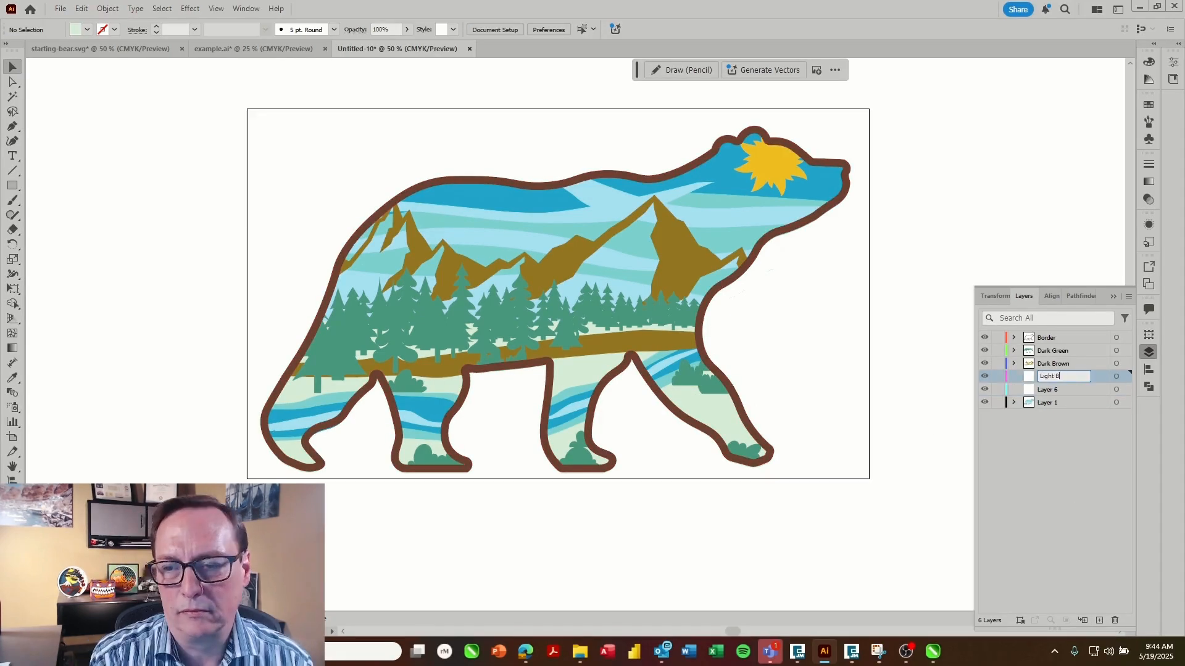
key("Return")
double_click(1041, 389)
type("Dark Blue")
key("Return")
- Create a new layer directly above Layer 1 and name it Medium Blue
left_click(1047, 402)
left_click(1100, 621)
double_click(1044, 402)
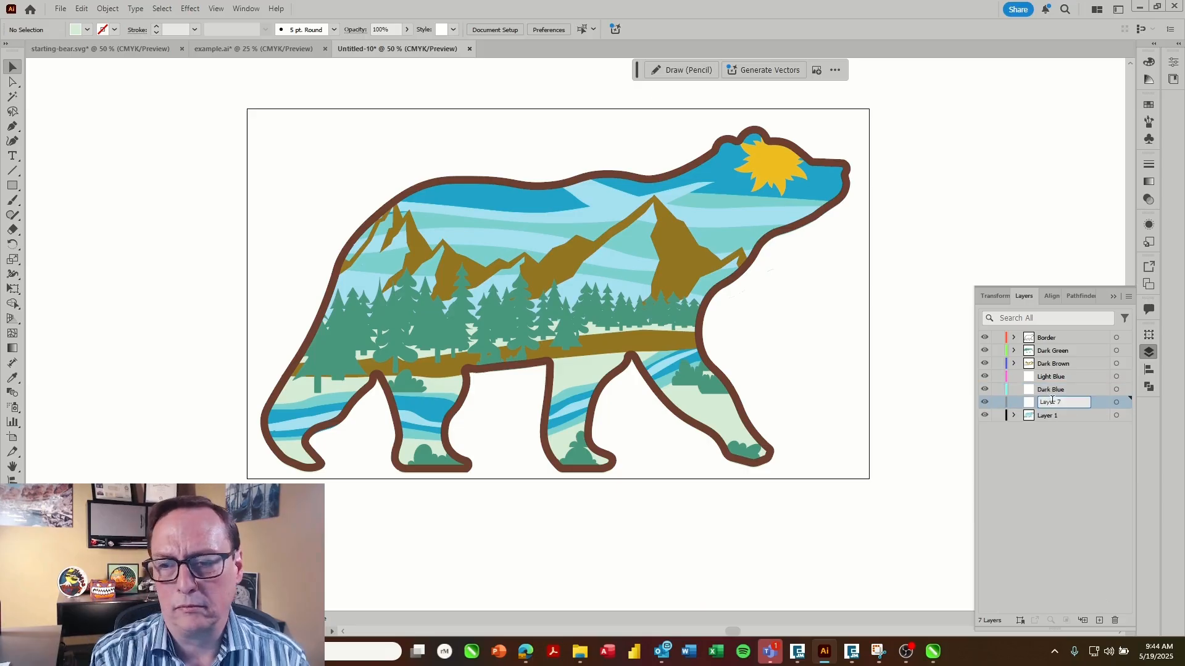
type("Medium Blue")
key("Return")
- Move all the light blue sky and river shapes from Layer 1 to the Light Blue layer in place
left_click(12, 97)
left_click(579, 222)
key("ctrl+x")
left_click(1081, 377)
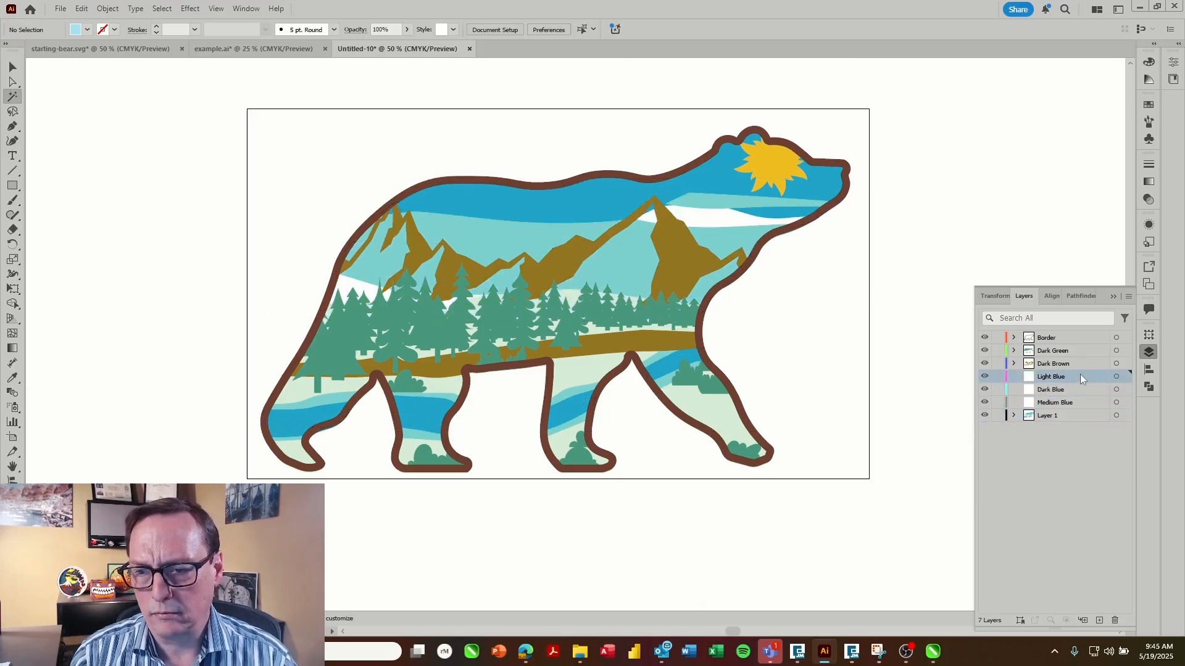
key("ctrl+shift+v")
- Move all the dark blue sky and river shapes from Layer 1 to the Dark Blue layer in place
left_click(1081, 390)
left_click(462, 409)
key("ctrl+x")
left_click(1074, 389)
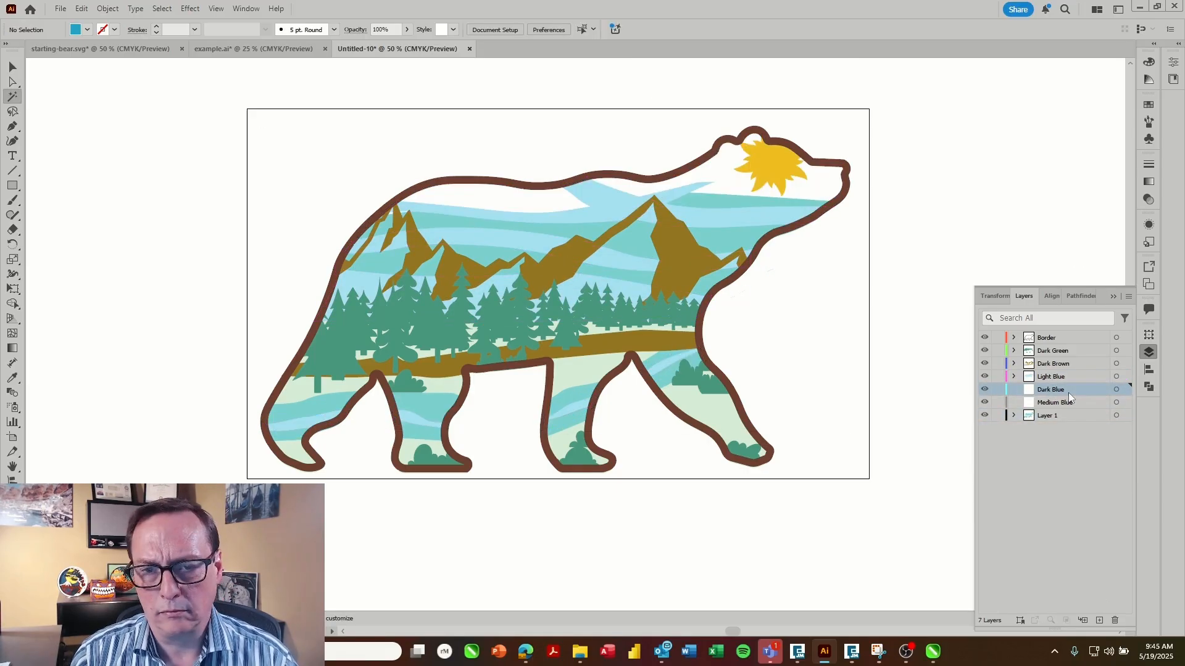
key("ctrl+shift+v")
- Move the medium blue sky and river shapes to the Medium Blue layer in place, and make Layer 1 the active layer
left_click(1074, 402)
left_click(486, 256)
key("ctrl+x")
left_click(1074, 403)
key("ctrl+shift+v")
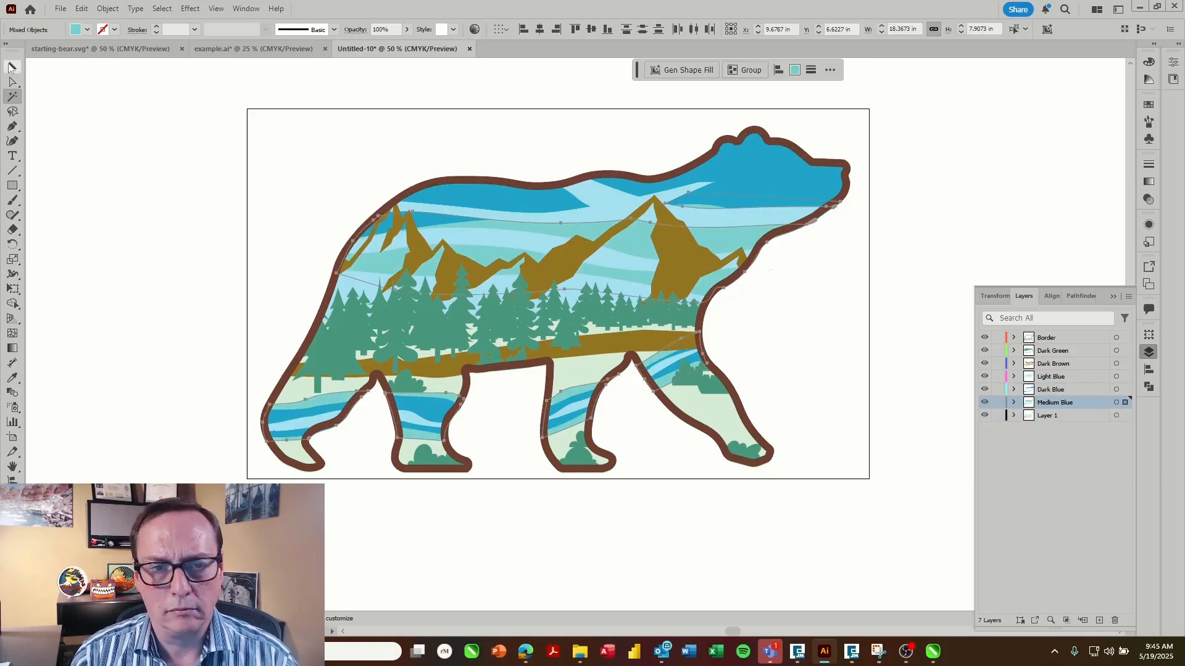
left_click(13, 67)
left_click(127, 153)
left_click(1064, 420)
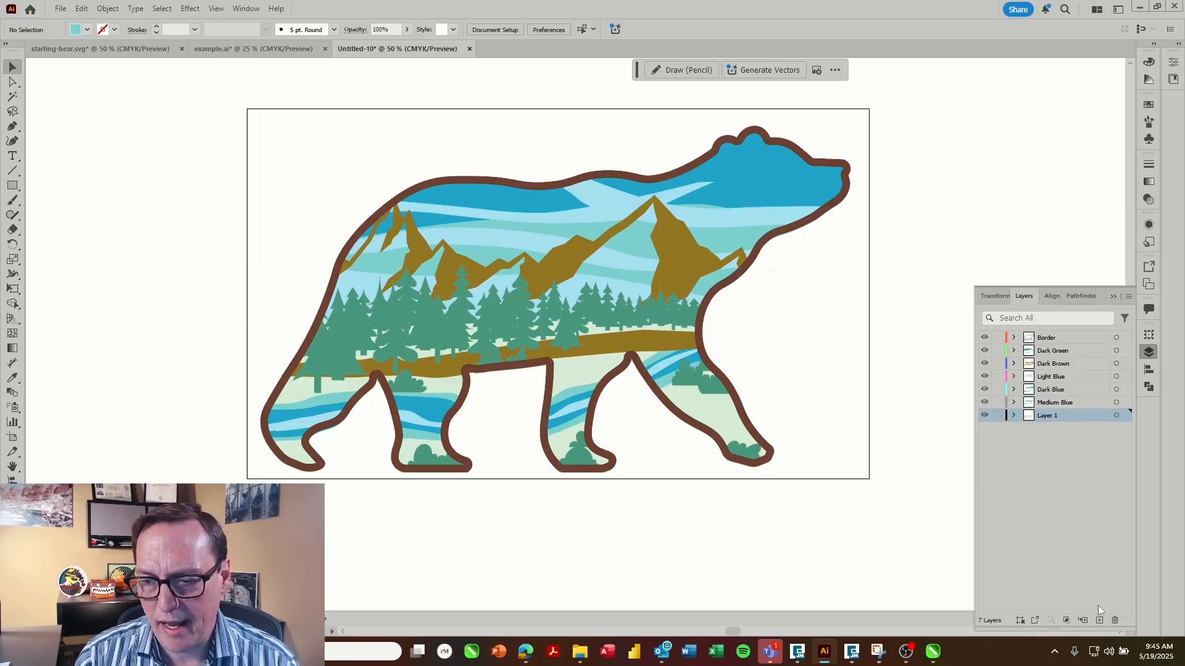
- Create a new layer directly above Layer 1 and name it Light Green
left_click(1099, 620)
double_click(1057, 414)
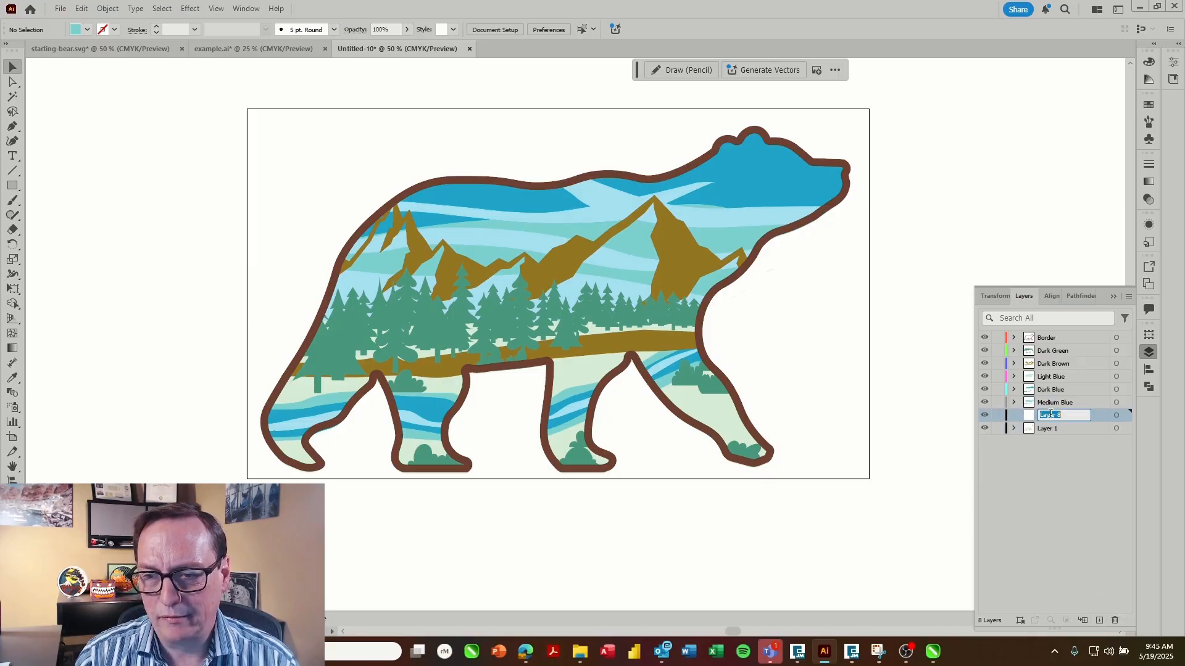
type("Light Green")
key("Return")
- Move all the light green ground shapes from Layer 1 to the Light Green layer in place
key("y")
left_click(535, 414)
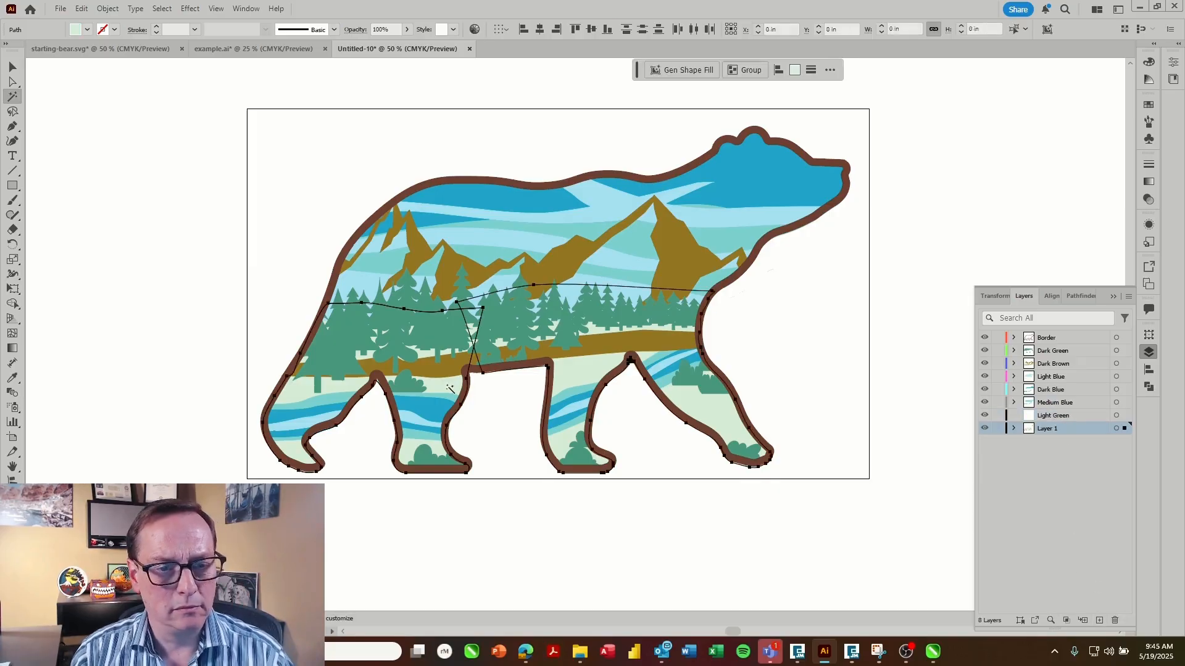
left_click(1061, 415)
key("ctrl+shift+v")
left_click(92, 109)
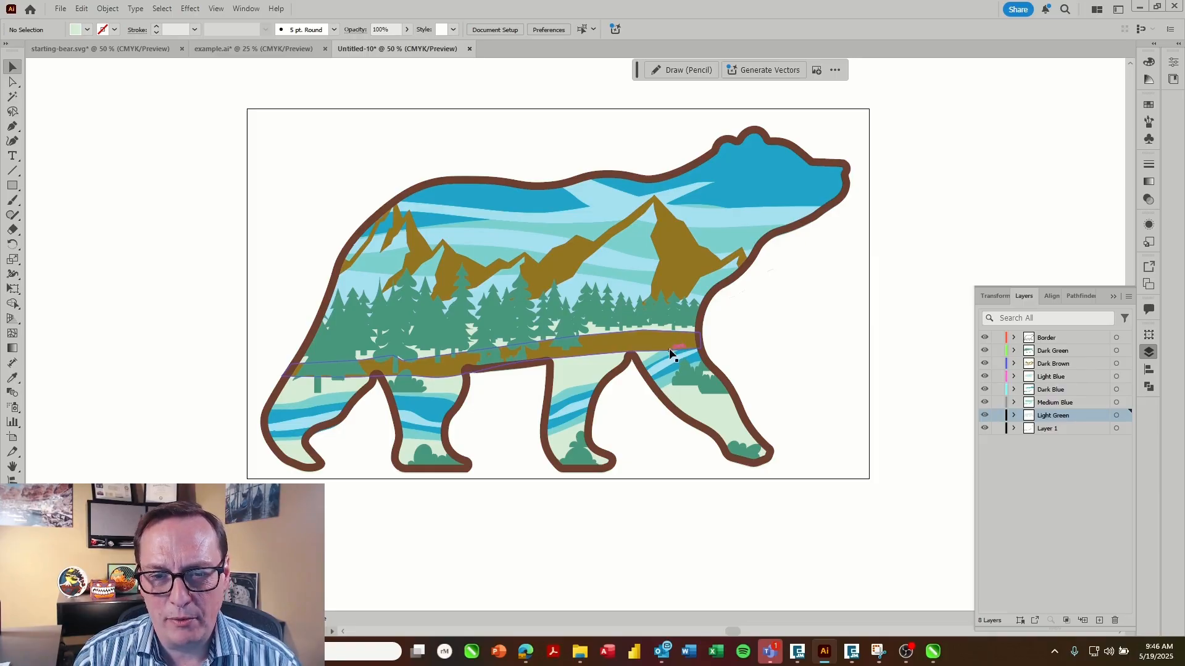
- Copy the medium blue river shape from the Medium Blue layer and paste it in place in front on the Dark Brown layer
scroll(672, 353, "up", 2)
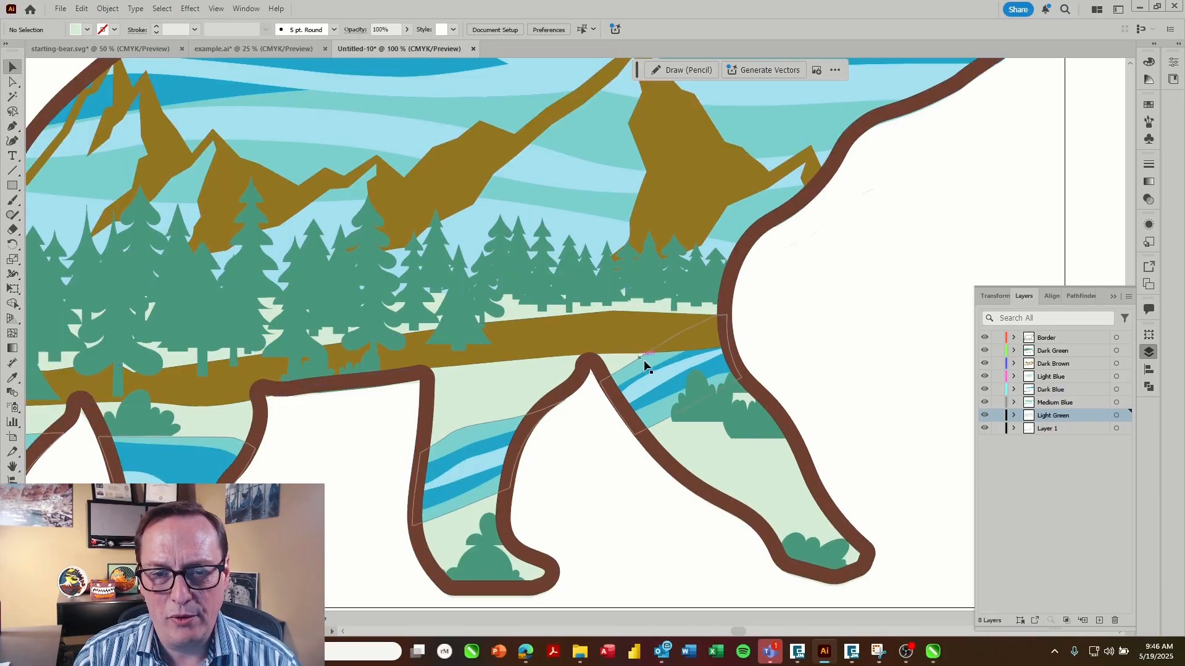
left_click(646, 360)
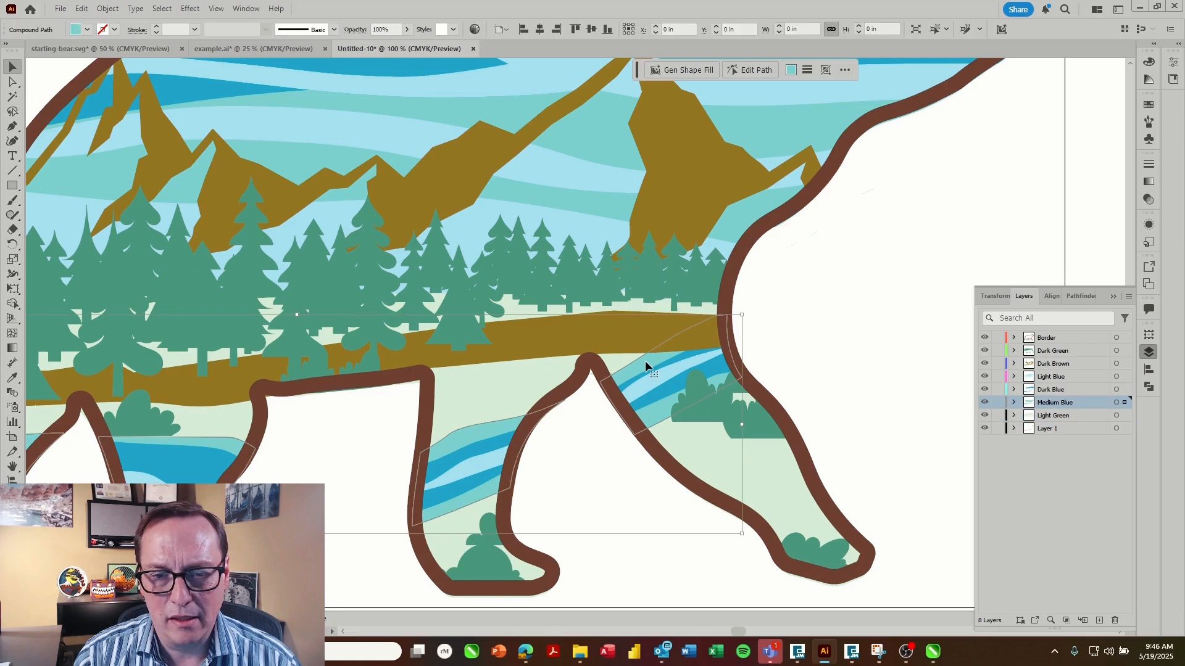
key("a")
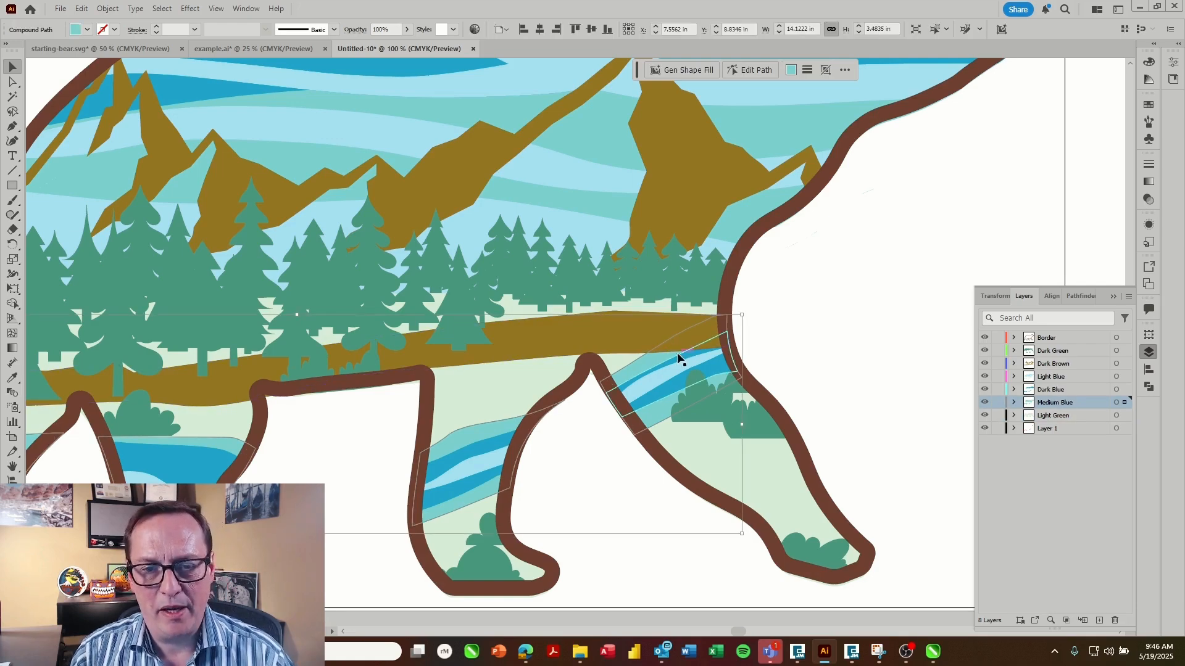
key("v")
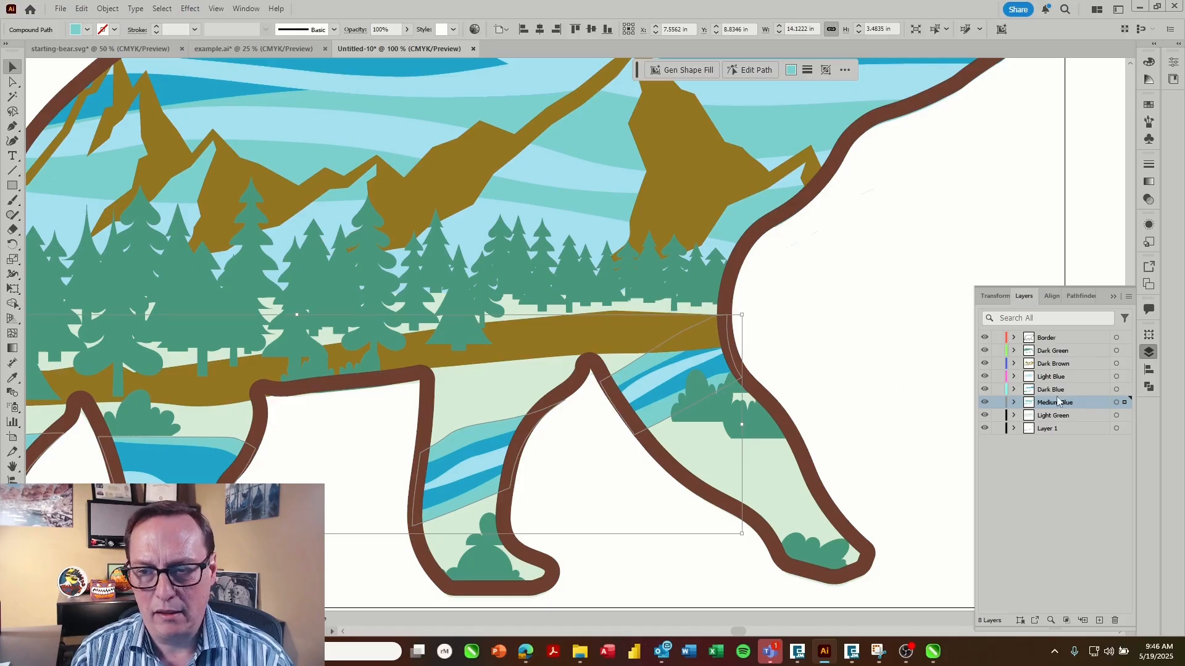
left_click(1066, 364)
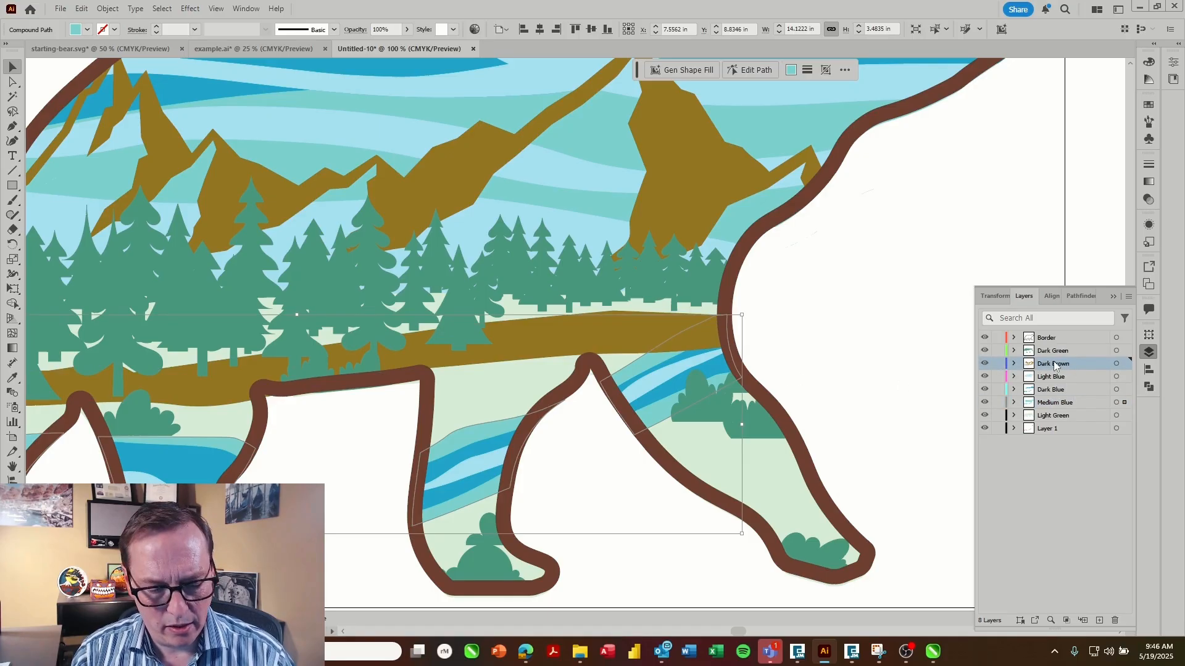
key("ctrl+f")
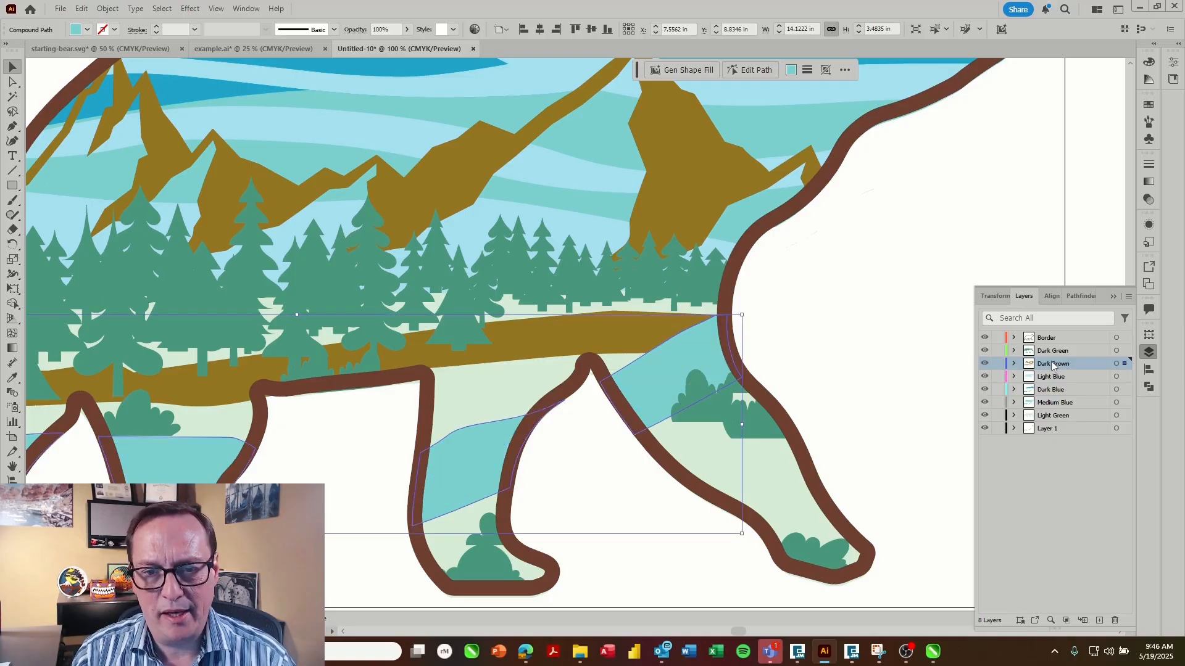
left_click(885, 305)
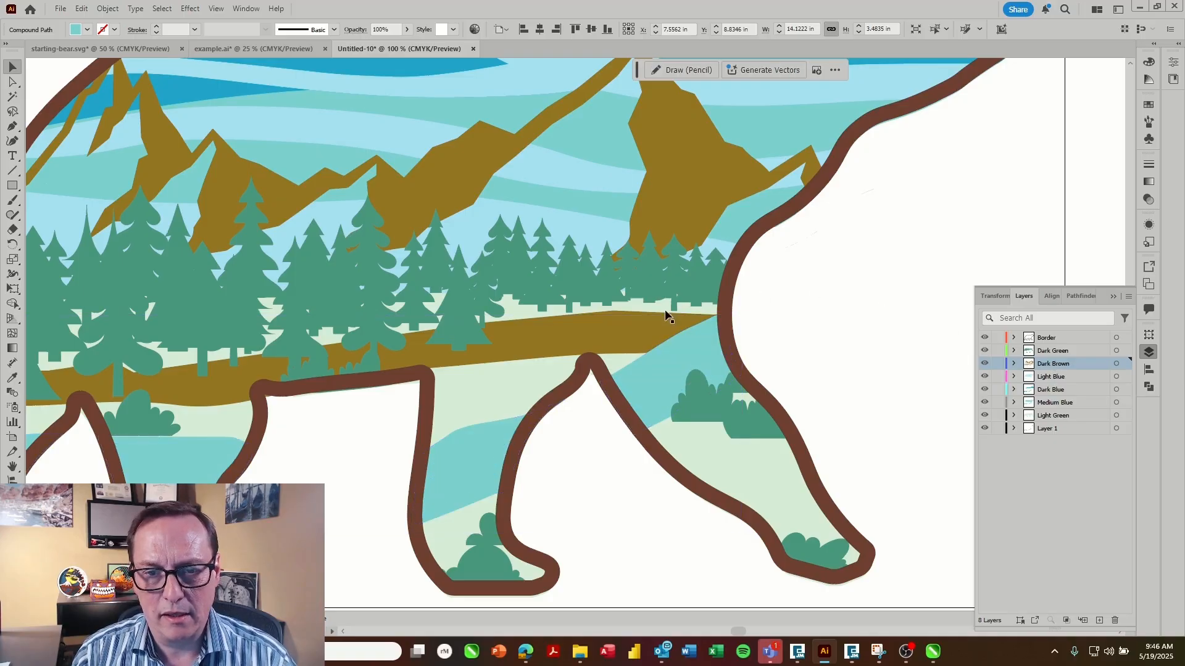
- Subtract the pasted river shape from the brown ground band with Minus Front so the river cuts through it
left_click(702, 340)
left_click(702, 334, "shift")
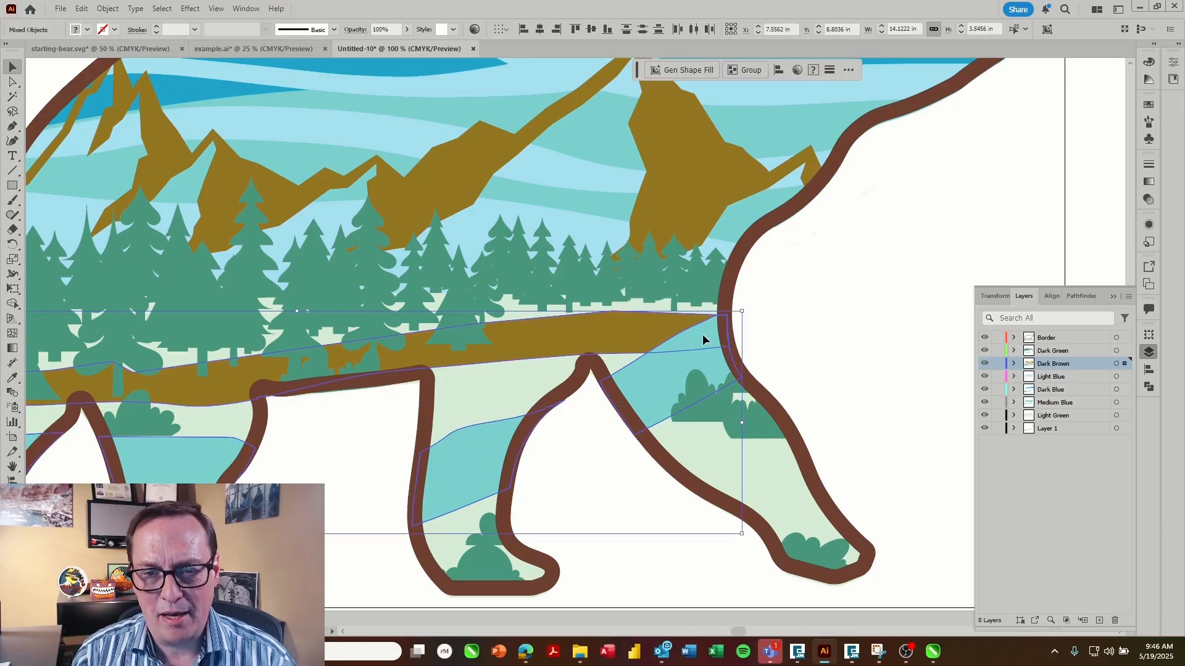
left_click(1087, 298)
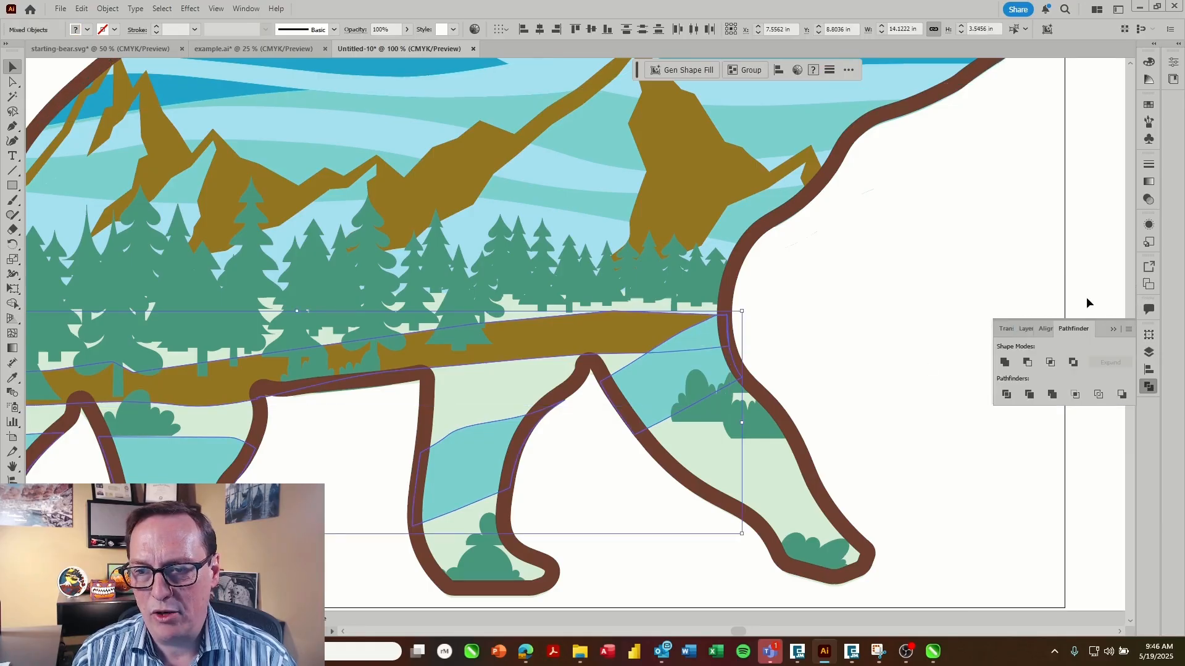
left_click(1027, 363)
left_click(856, 305)
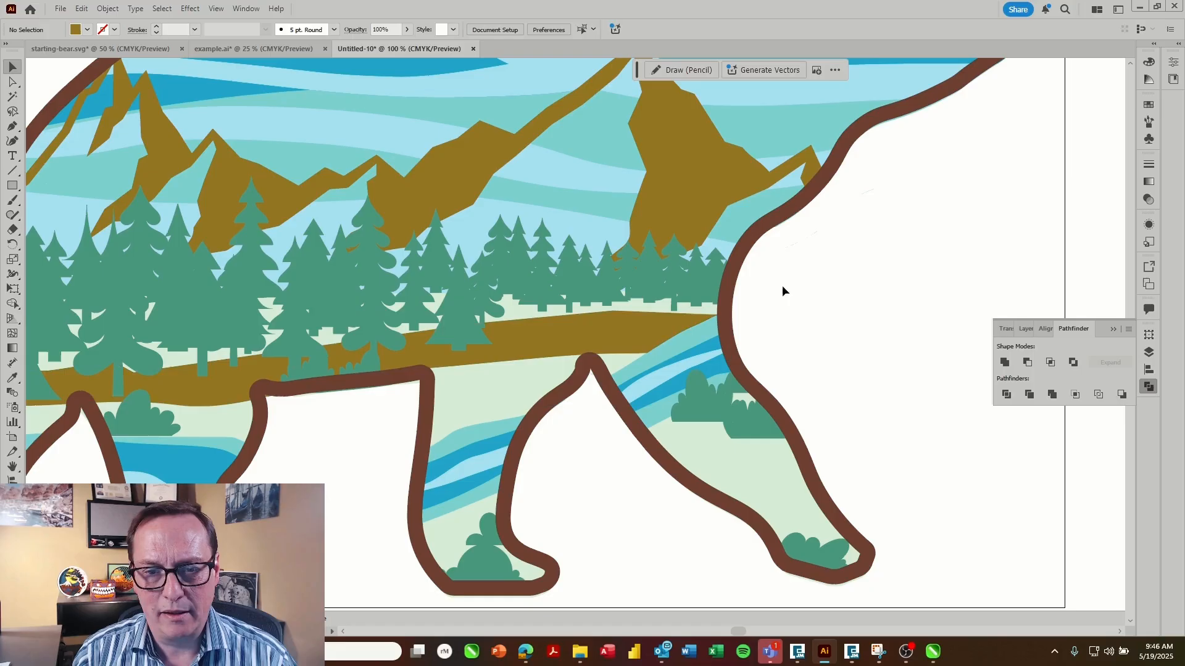
- Reshape the chest end of the brown ground band, removing the leftover sliver and raising its upper end anchor beneath the border
left_click(653, 323)
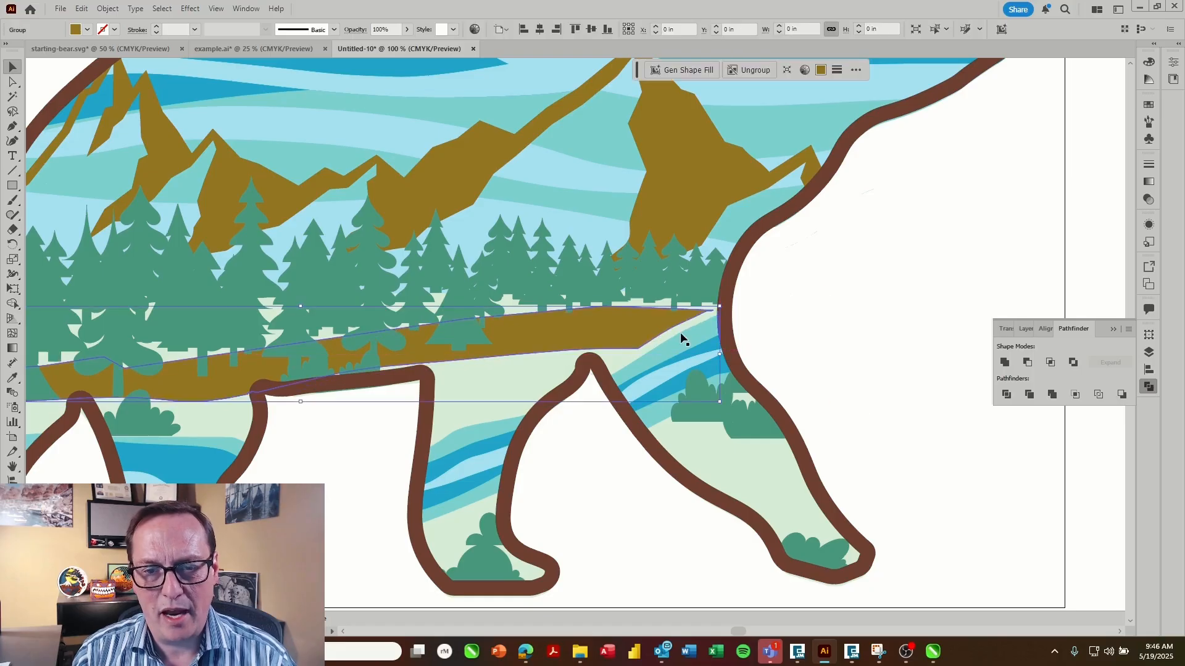
left_click_drag(707, 314, 714, 321)
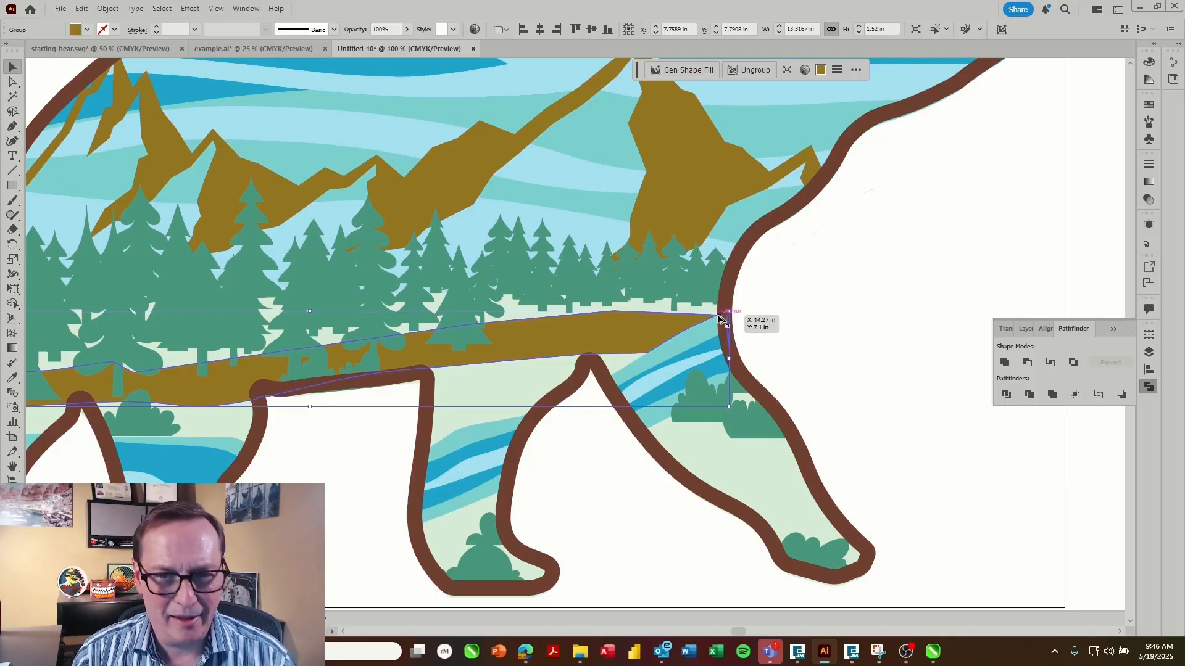
scroll(720, 319, "up", 2)
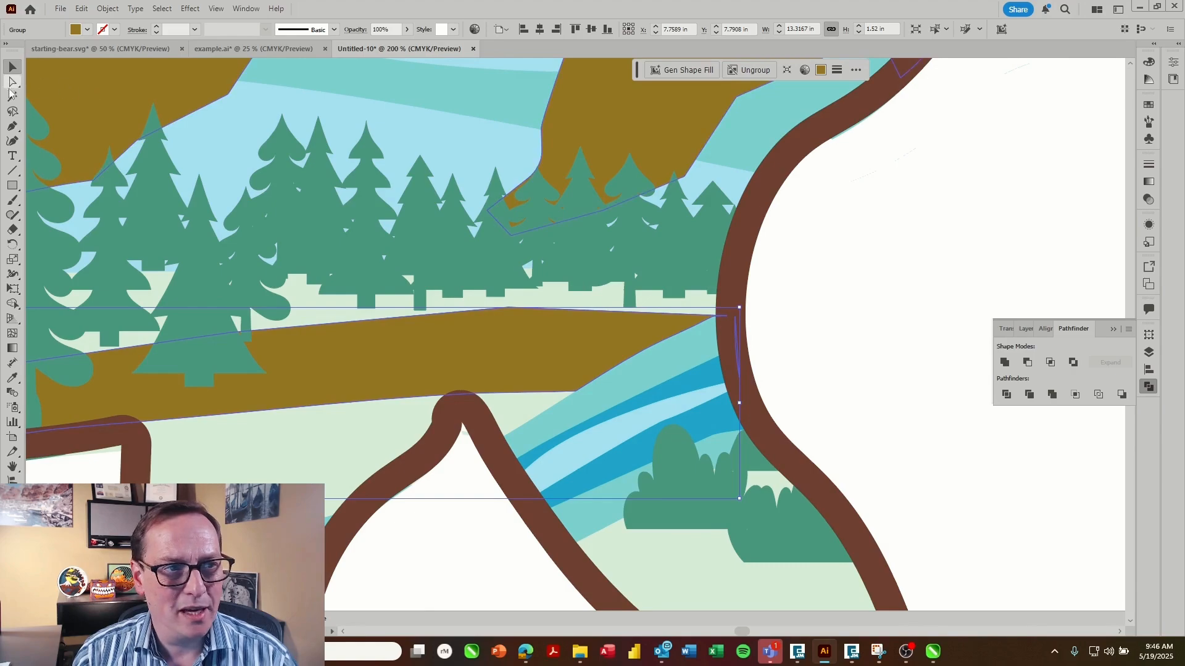
left_click(13, 81)
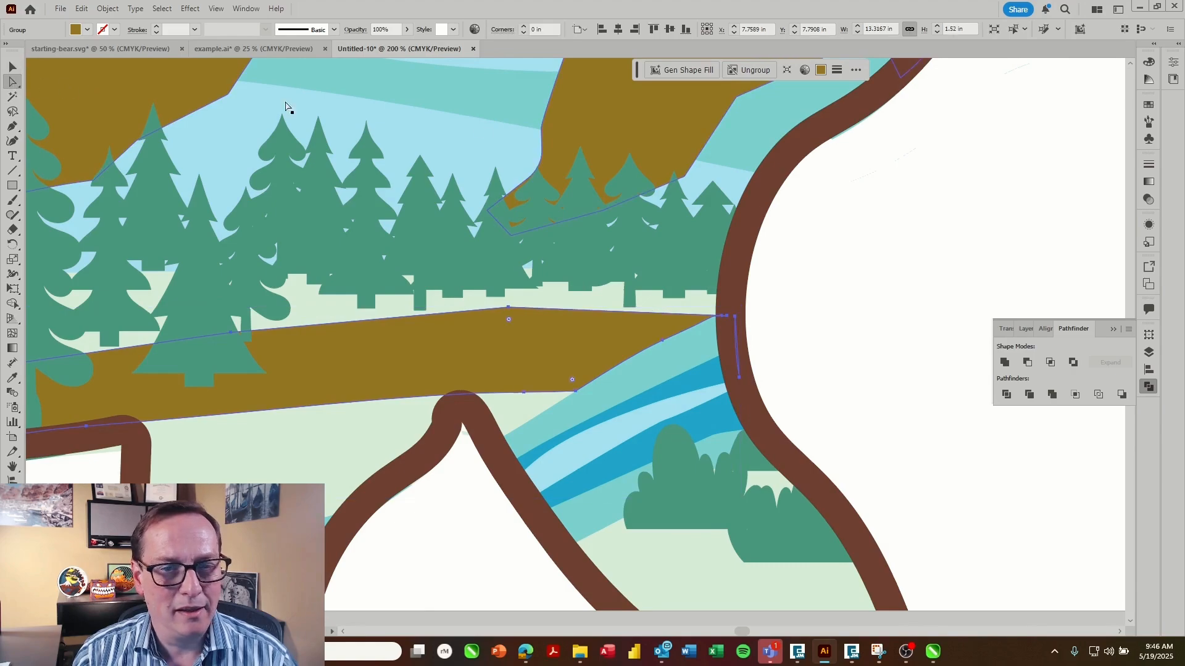
left_click(723, 318)
left_click_drag(700, 316, 737, 279)
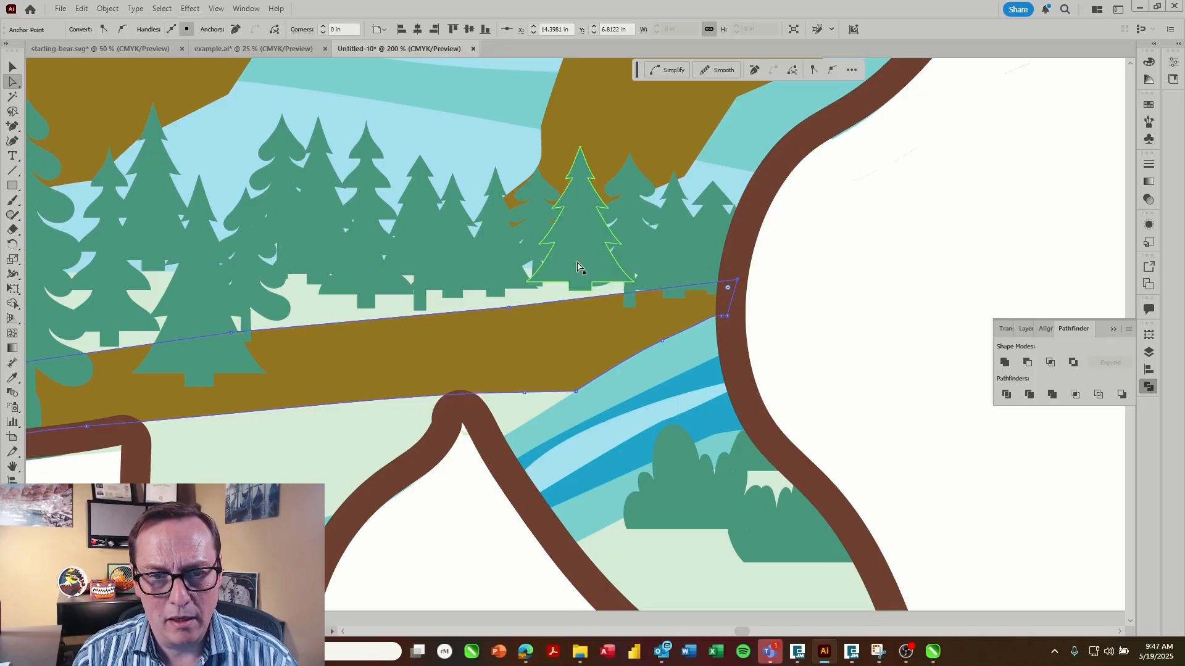
- Reposition pine trees in the row above the chest end of the brown ground band
left_click_drag(576, 259, 503, 290)
left_click_drag(413, 264, 460, 254)
scroll(472, 248, "down", 4)
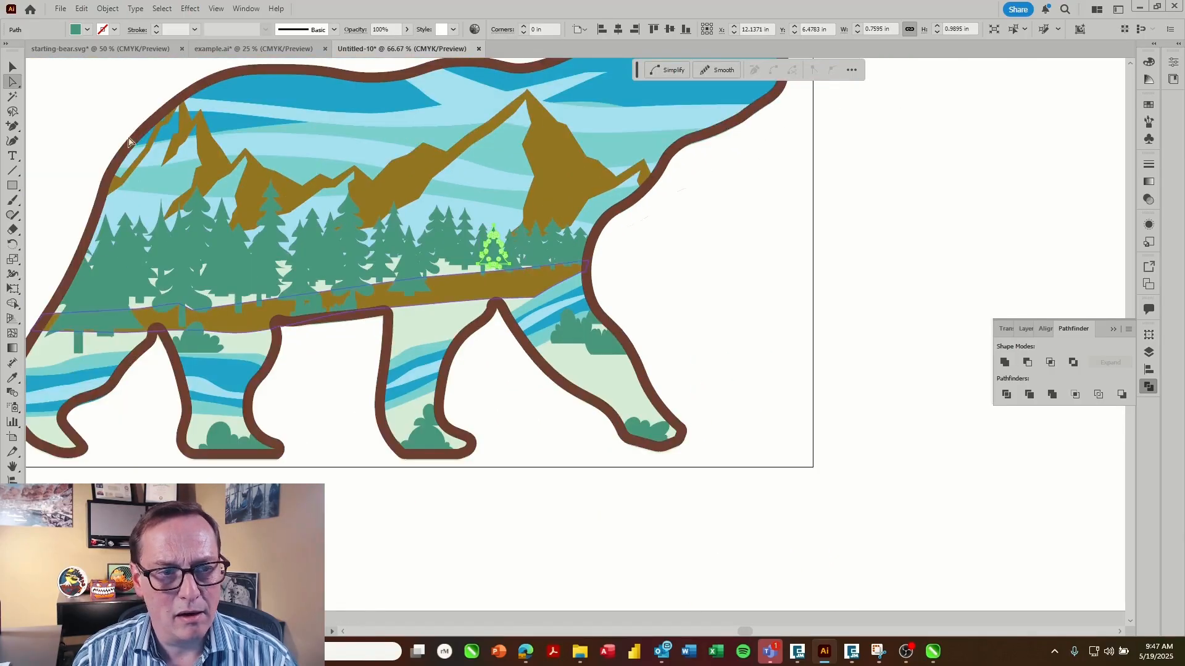
left_click(13, 67)
left_click(863, 130)
left_click(1131, 63)
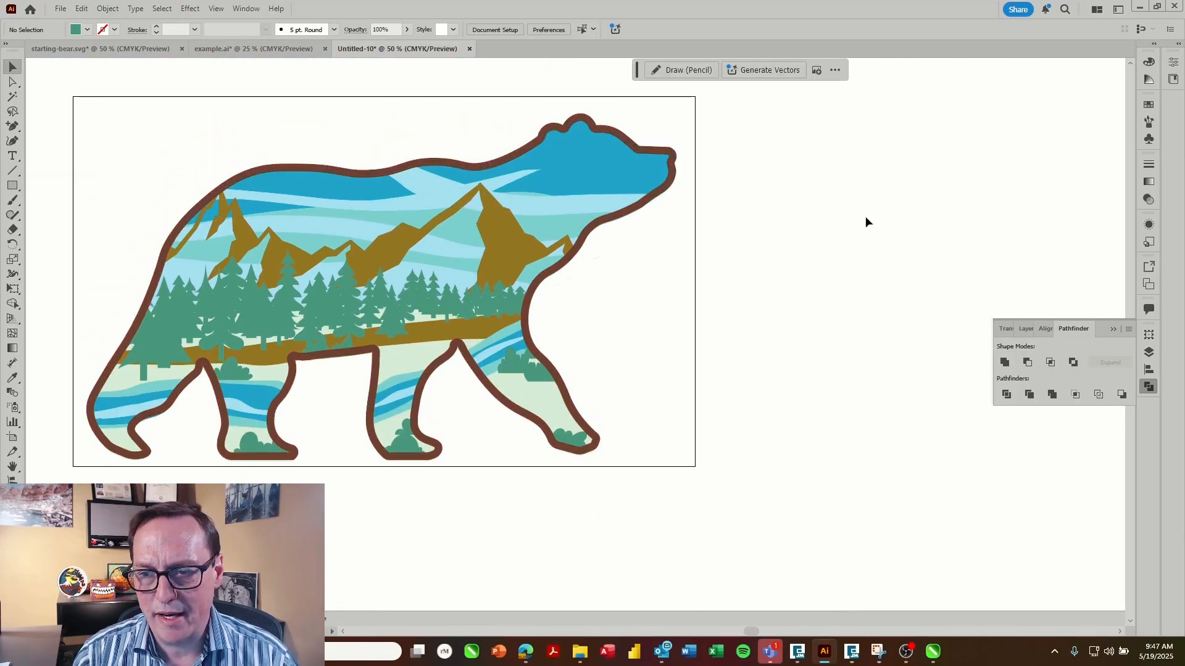
- Hide the Dark Blue layer to uncover the yellow sun in the bear's head, and select the sun
left_click(1026, 328)
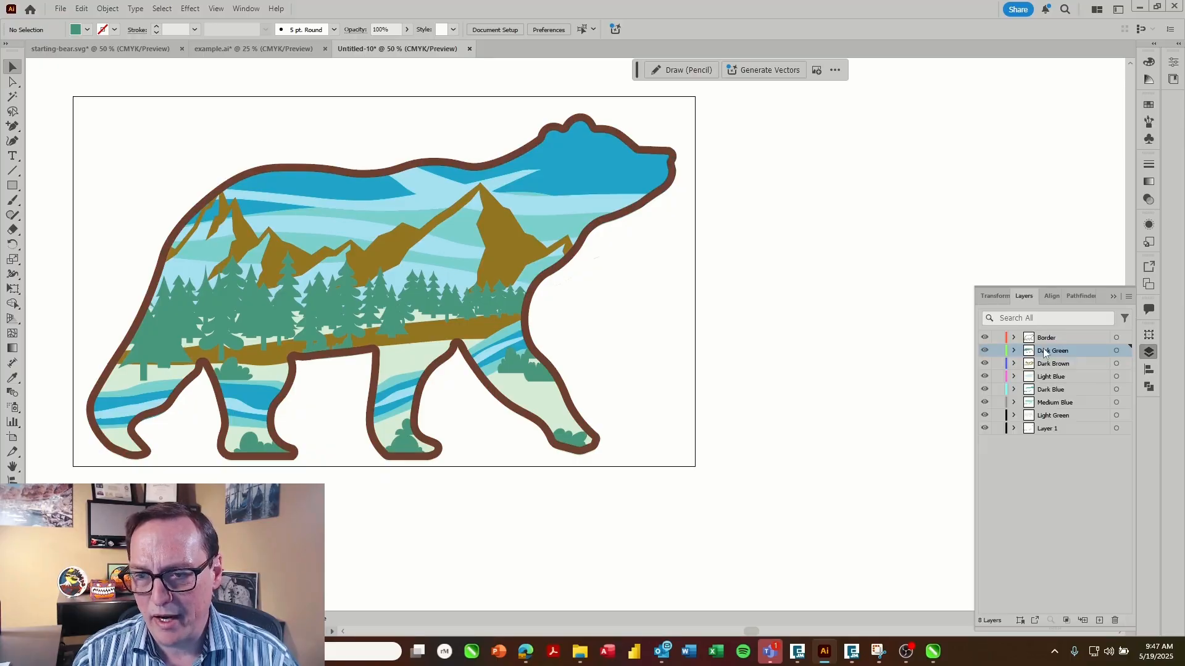
left_click(986, 391)
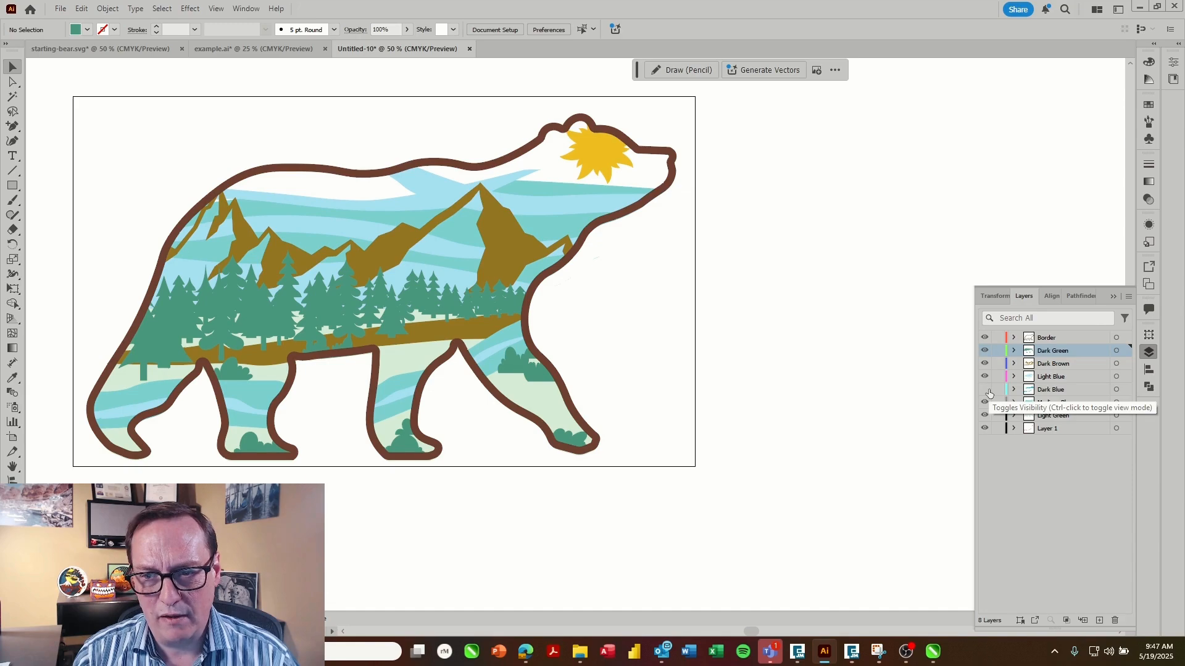
left_click(597, 156)
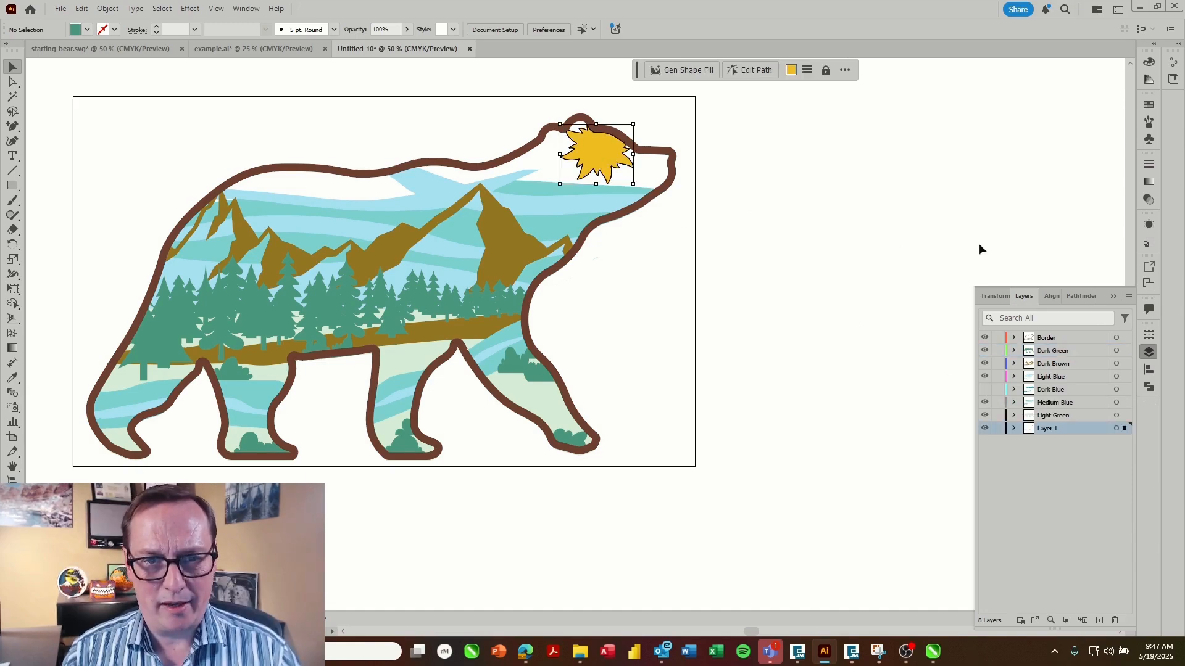
- Create a new layer above the Border layer and name it Sun
left_click(1048, 339)
left_click(1098, 621)
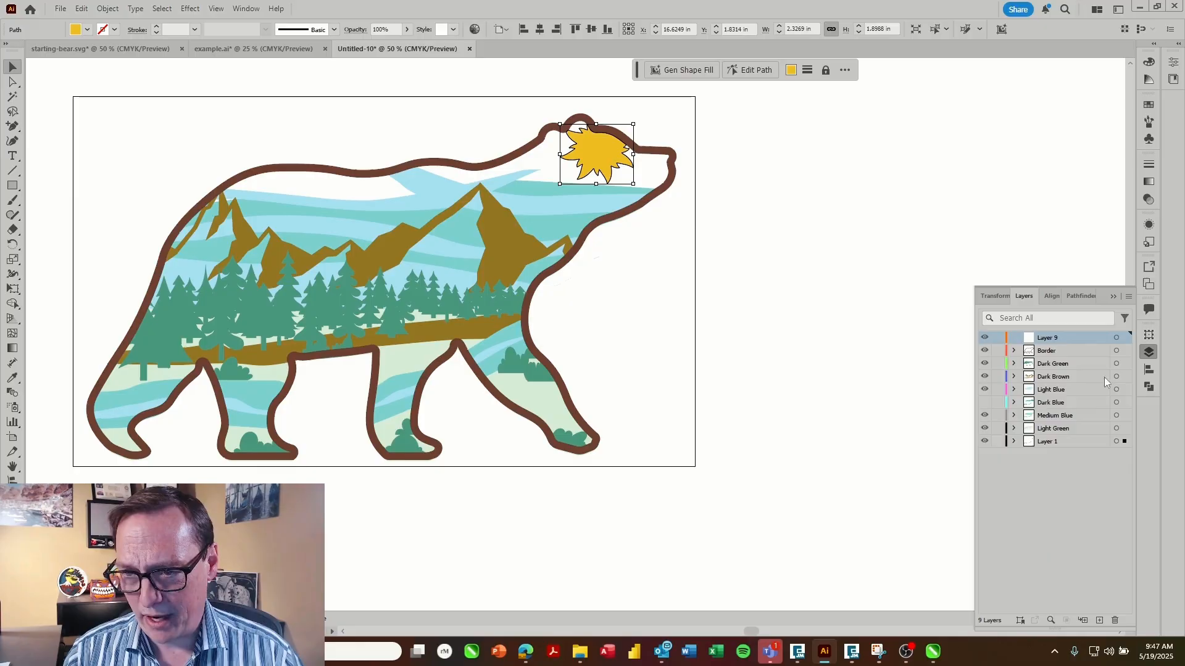
double_click(1047, 341)
type("Sun")
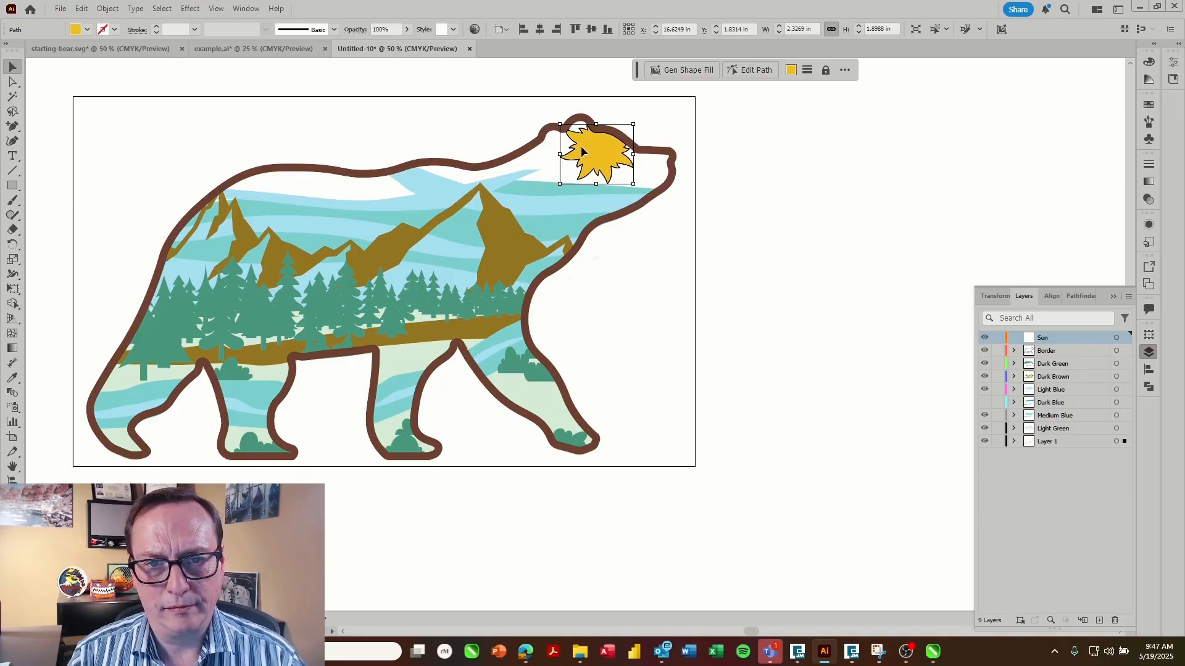
- Move the sun from Layer 1 to the Sun layer in place, and show the Dark Blue layer again
key("ctrl")
key("ctrl+x")
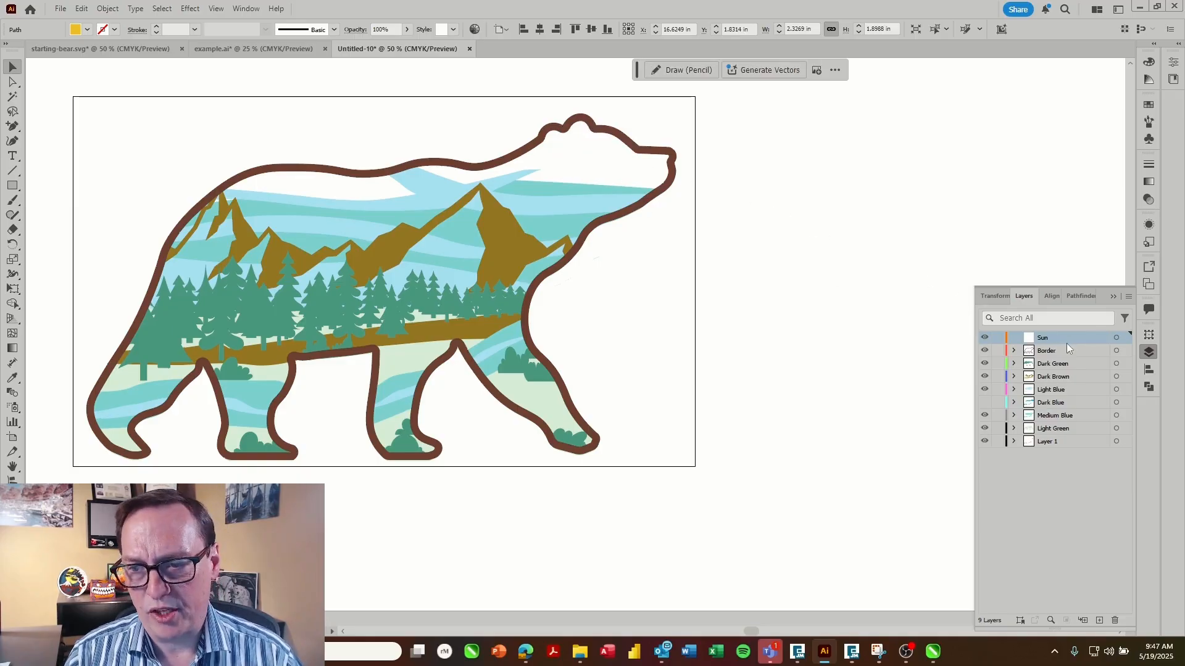
key("ctrl+f")
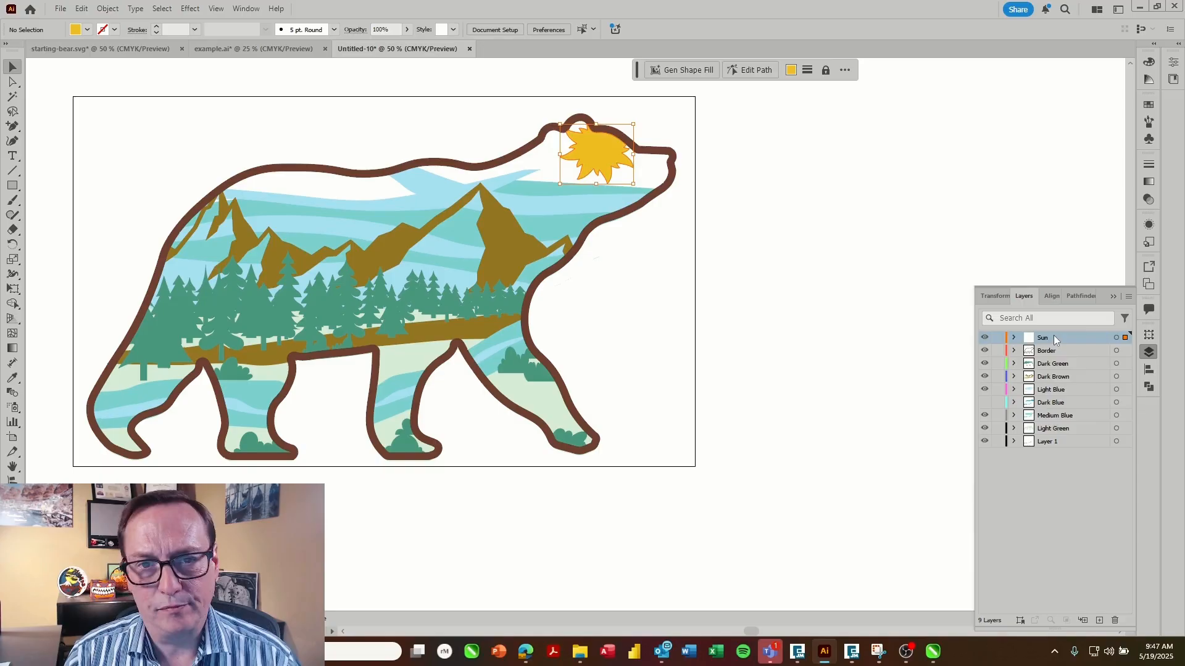
left_click(985, 402)
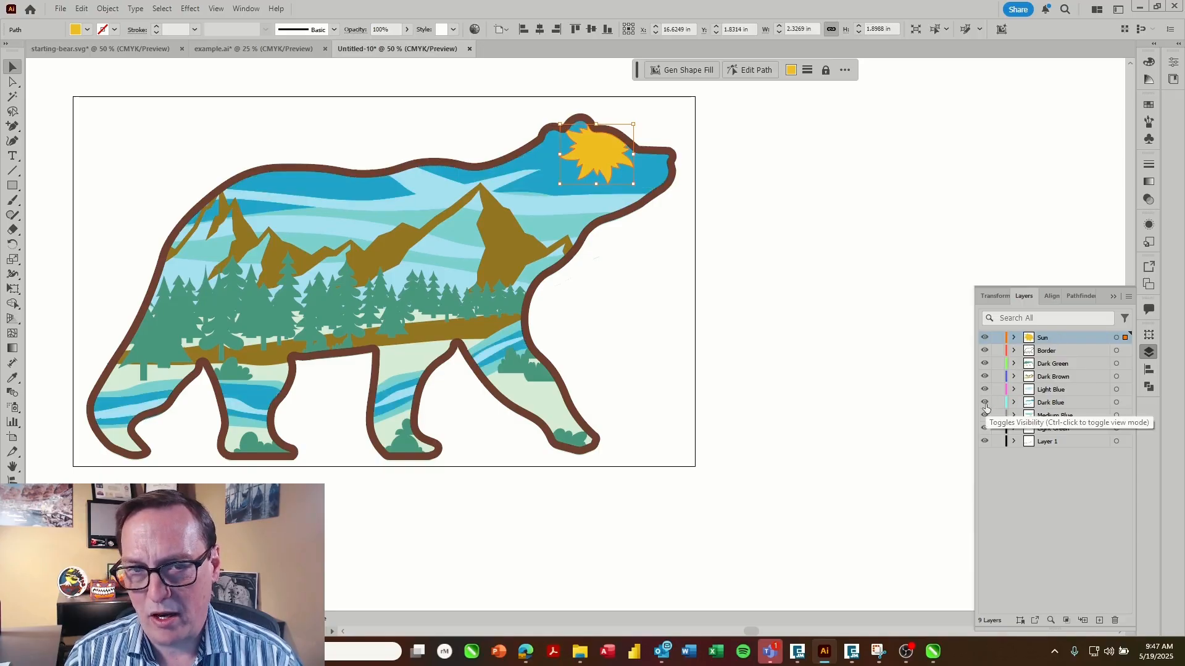
left_click(838, 340)
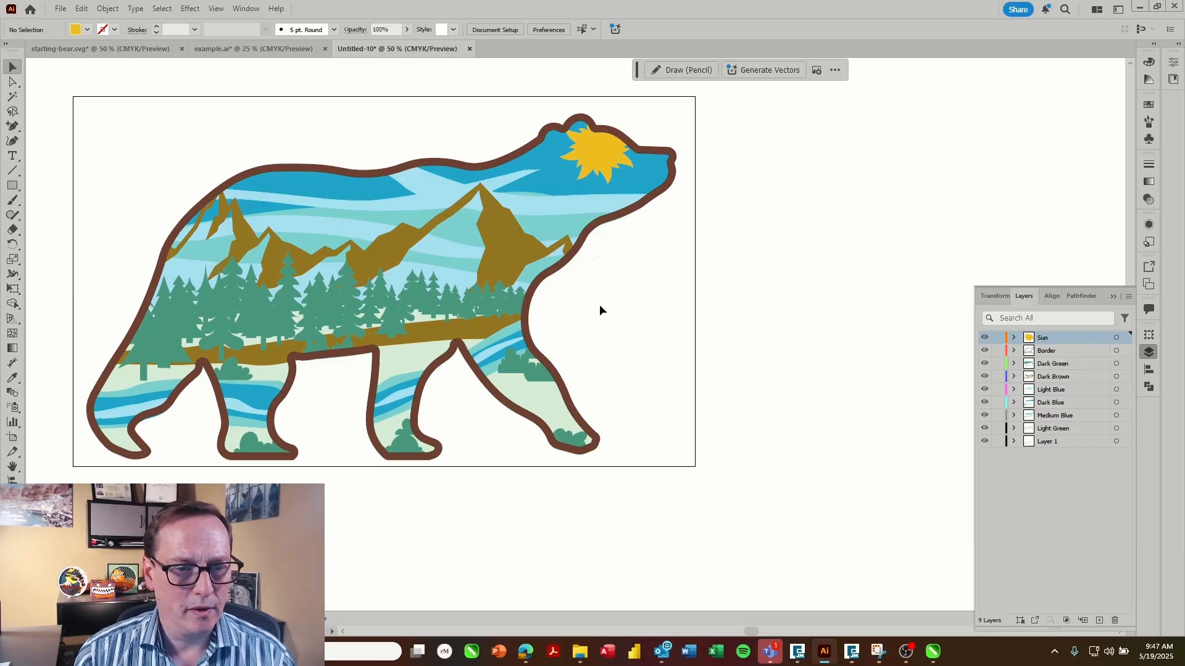
- Shift the tall pine tree in front of the second mountain slightly down and to the right
key("h")
left_click_drag(599, 304, 397, 299)
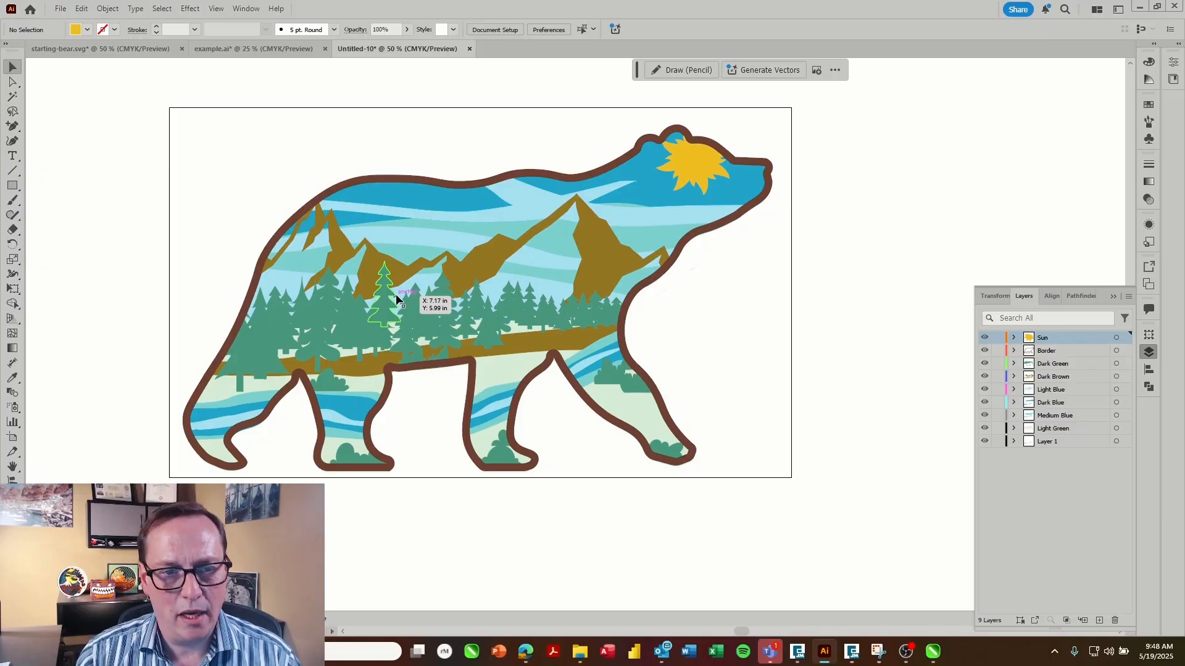
left_click_drag(384, 298, 409, 308)
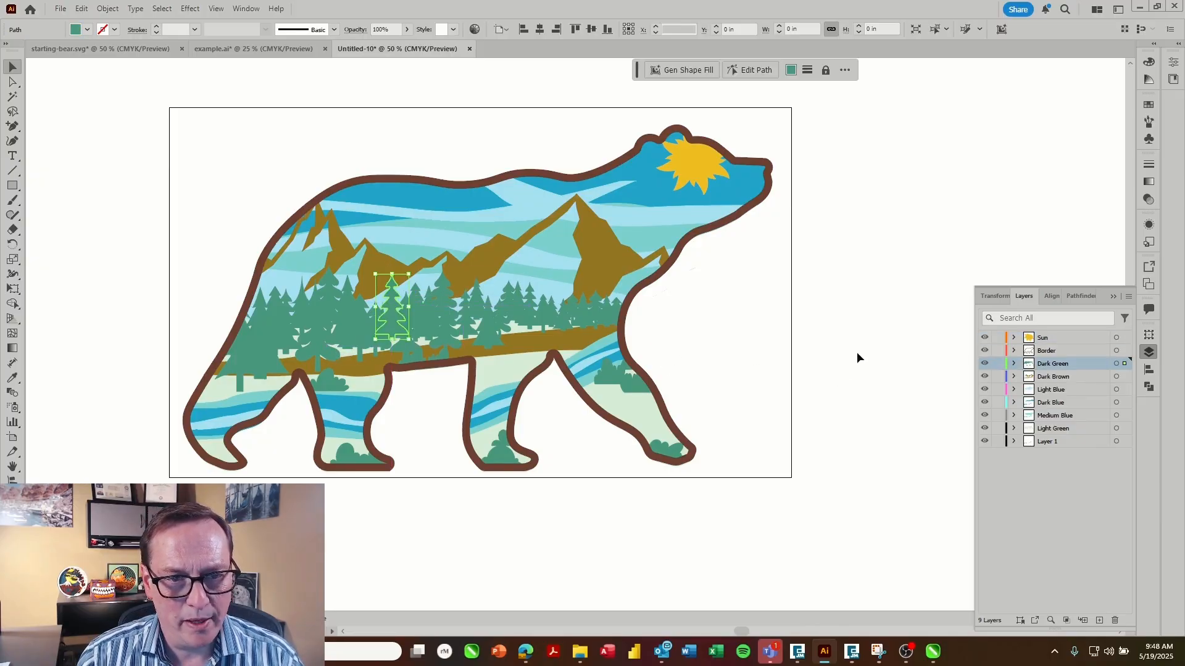
left_click(856, 351)
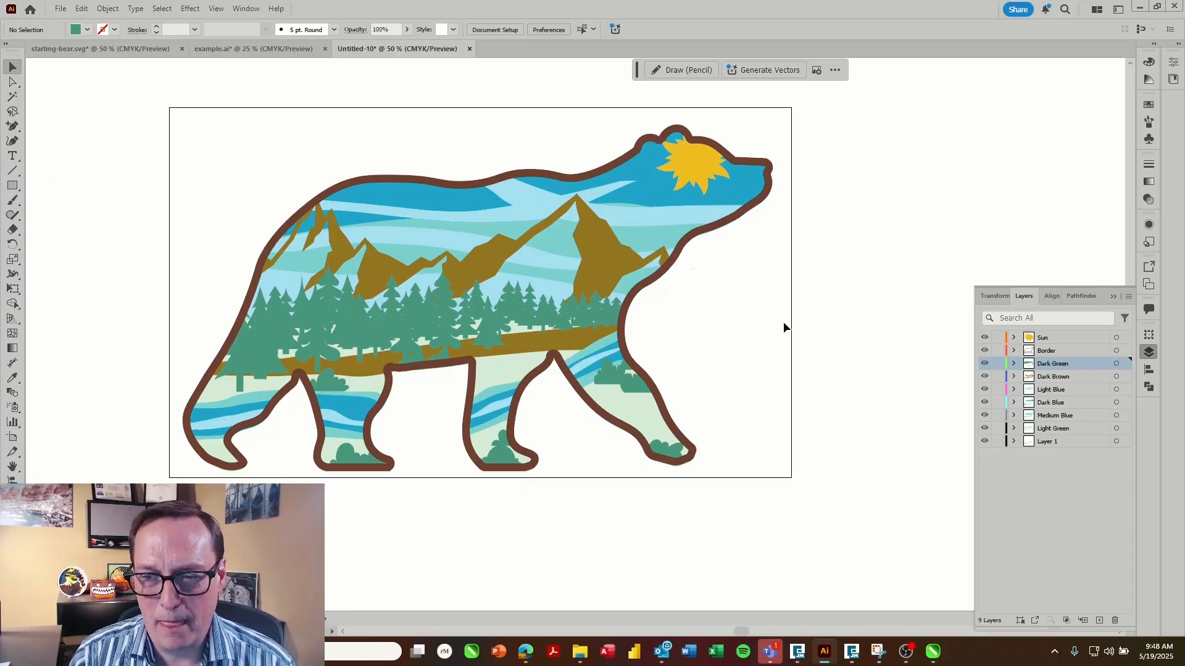
- Create a new layer above the Sun layer and name it Layers
left_click(1057, 339)
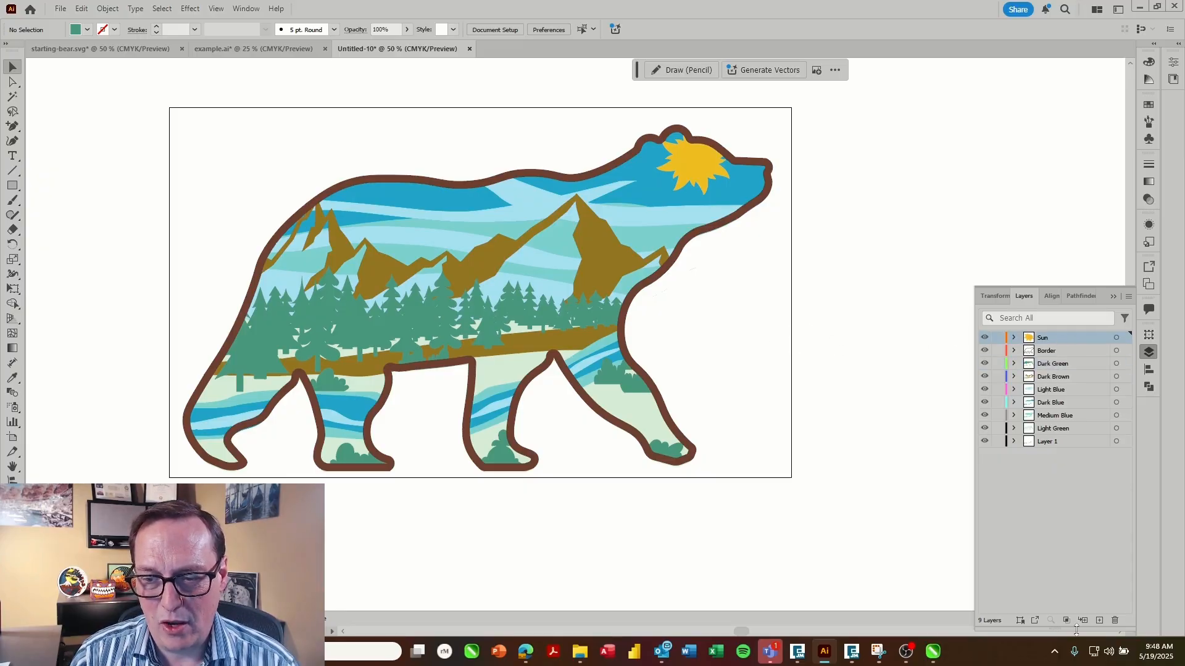
left_click(1098, 621)
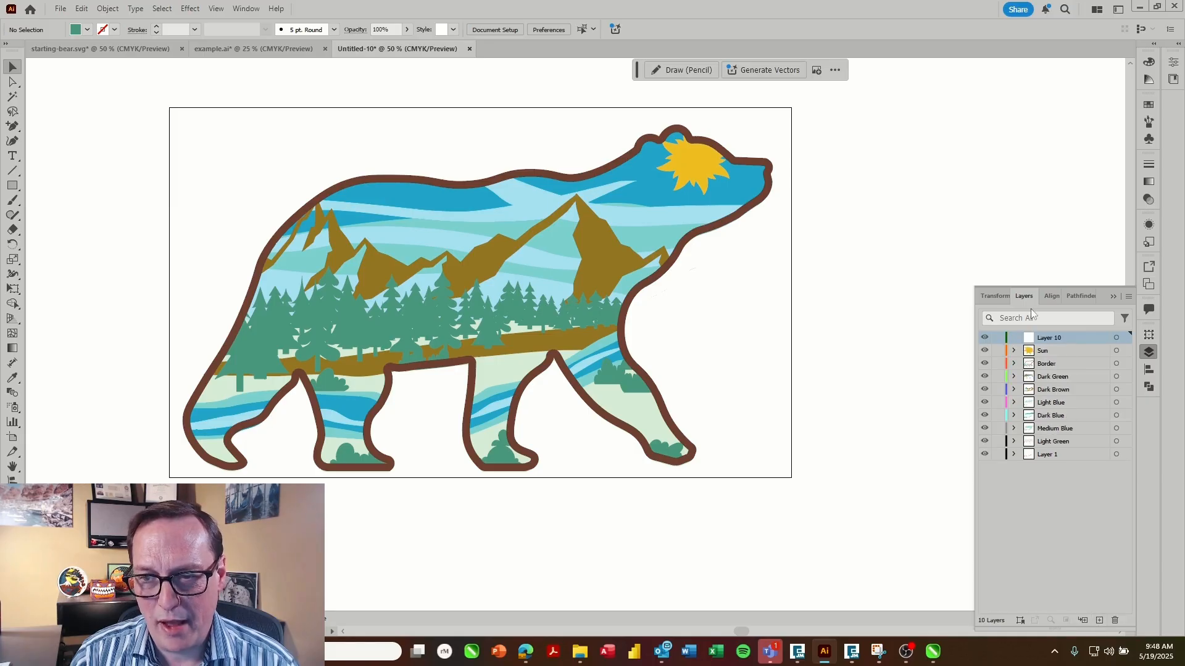
double_click(1051, 337)
type("L")
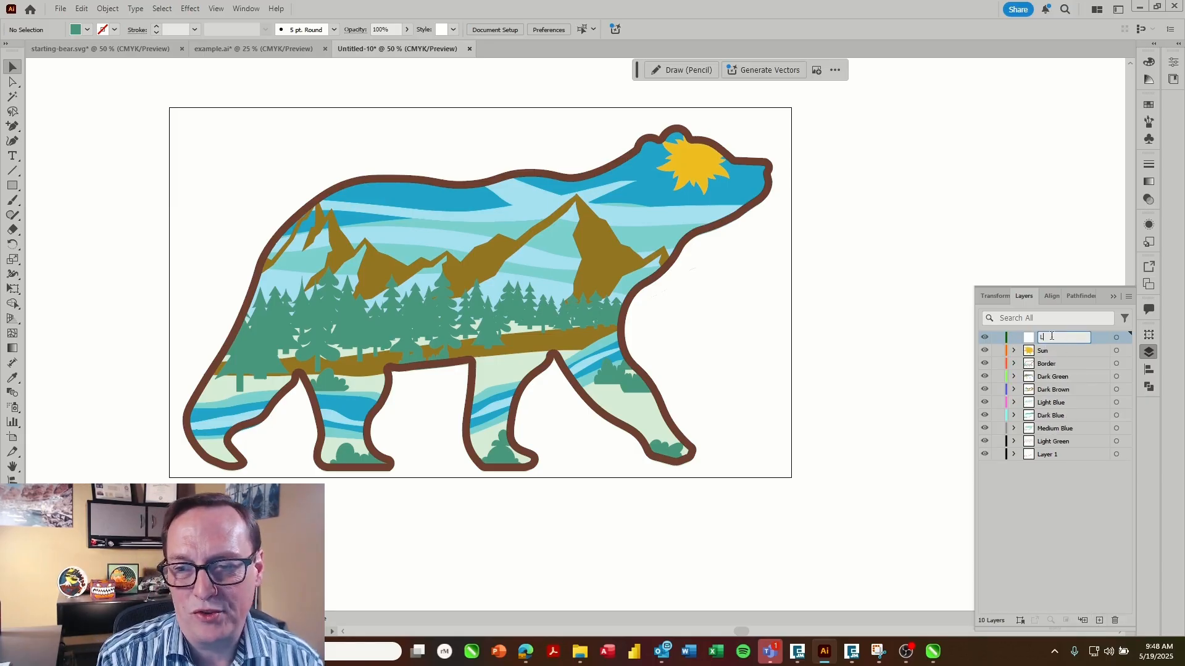
type("ayers")
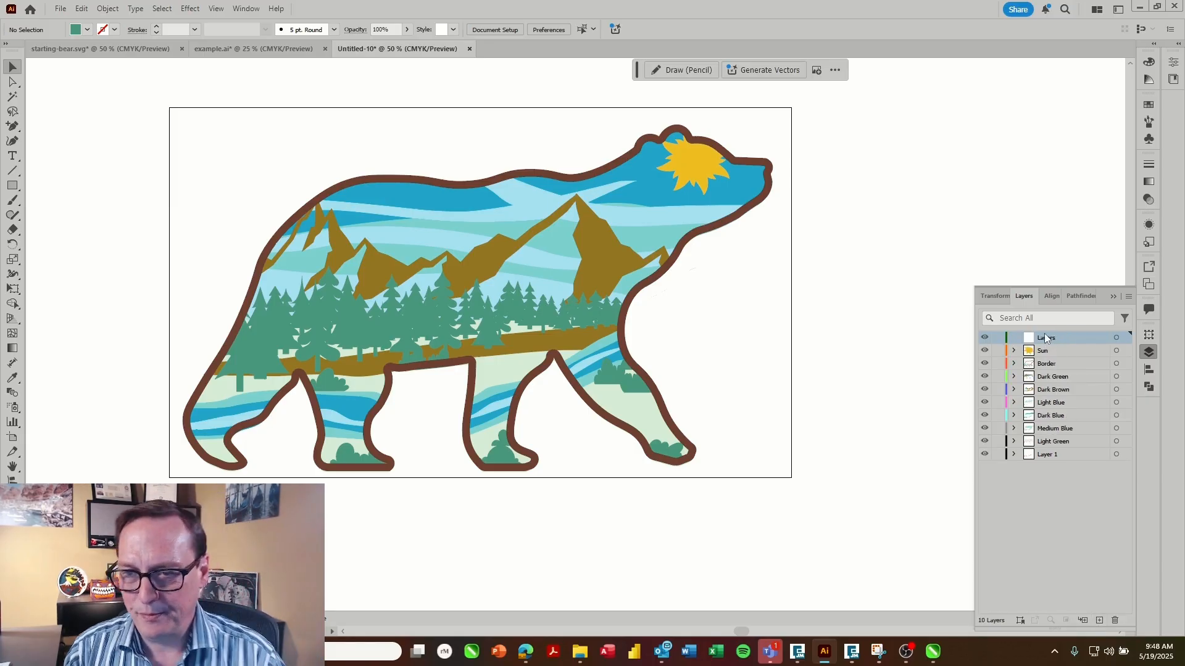
key("Return")
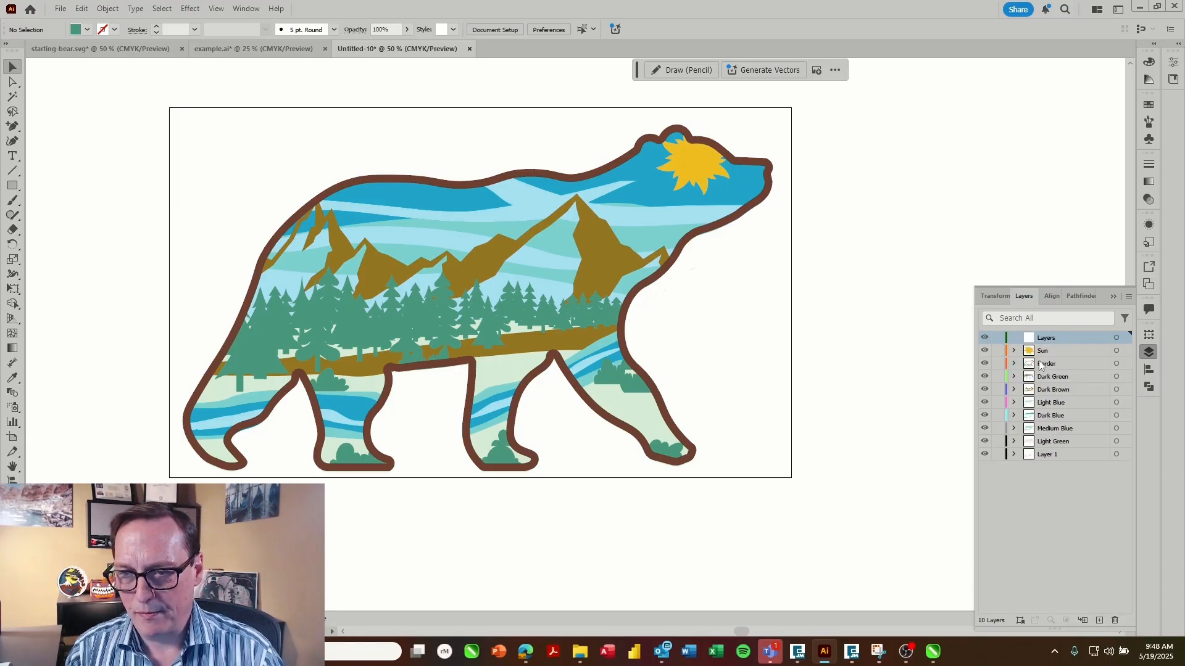
- Check the leftover objects in Layer 1 and delete that layer with its artwork
left_click(1050, 456)
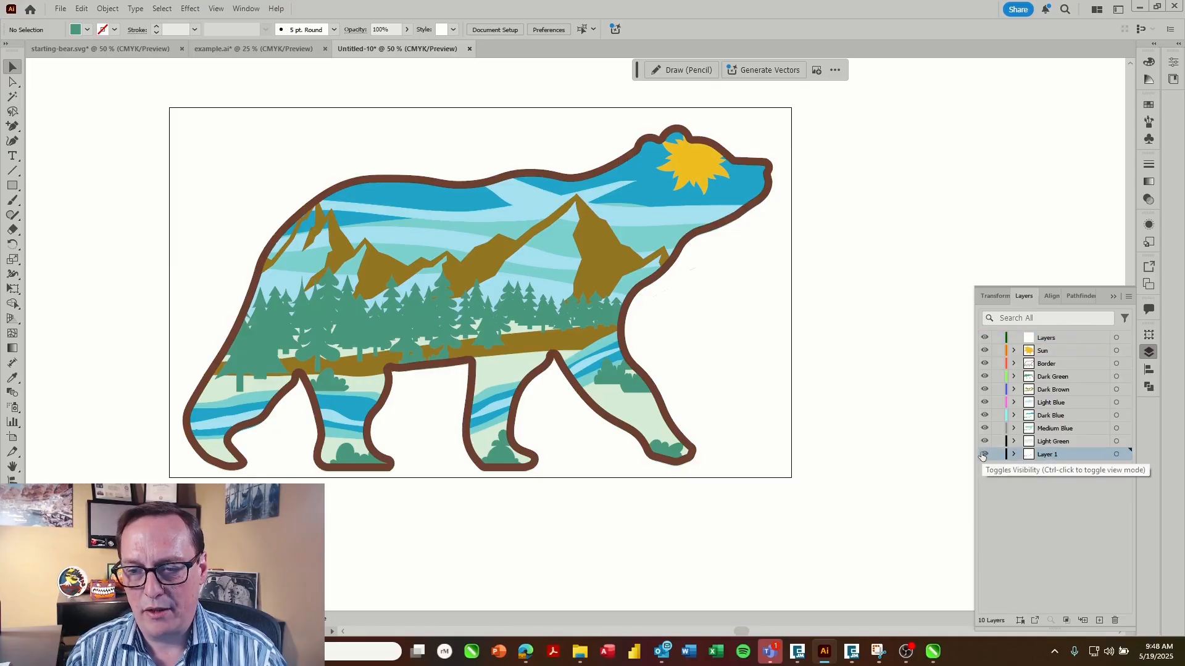
left_click(1013, 454)
scroll(1065, 537, "down", 1)
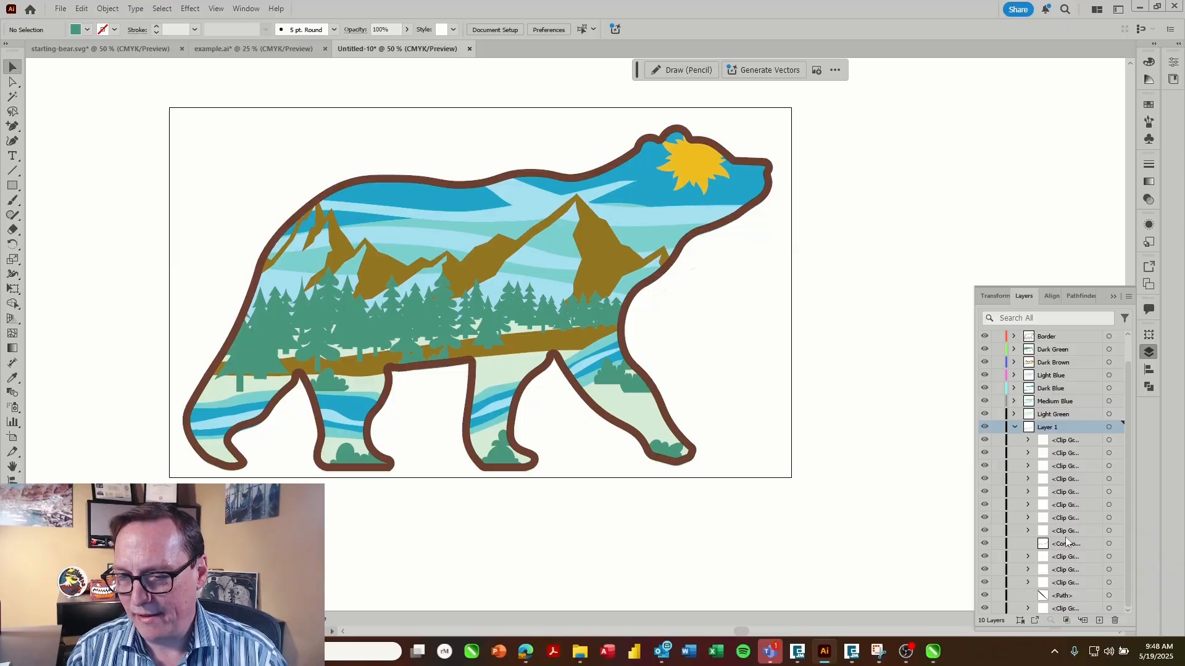
scroll(1065, 539, "up", 1)
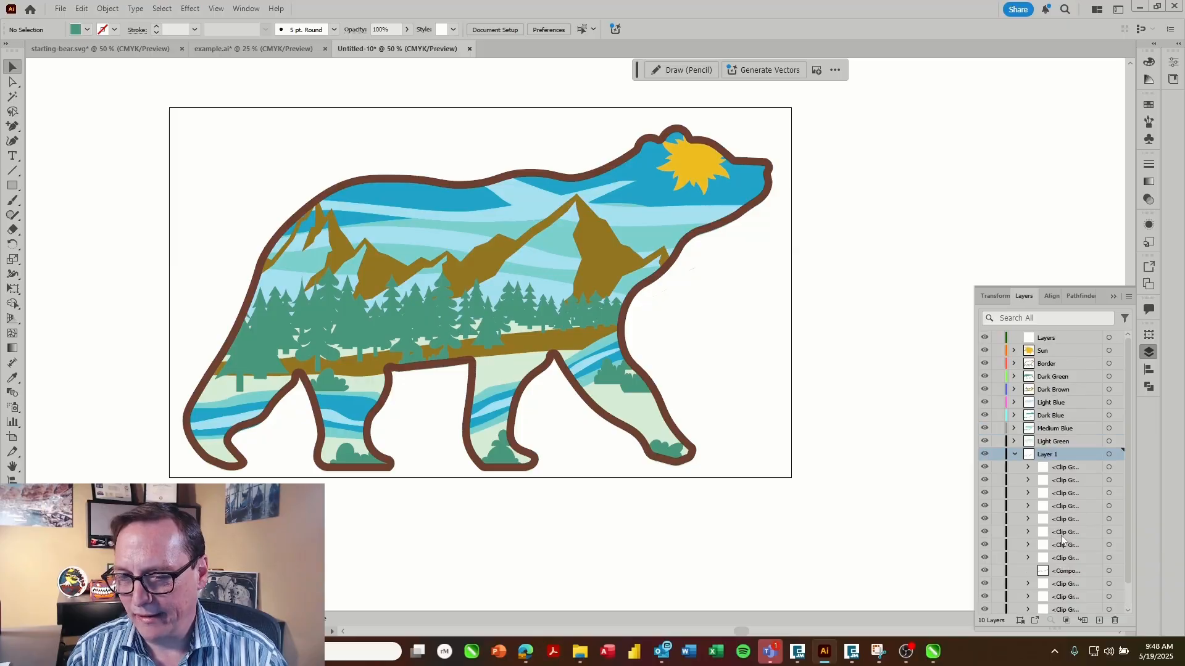
left_click(1013, 454)
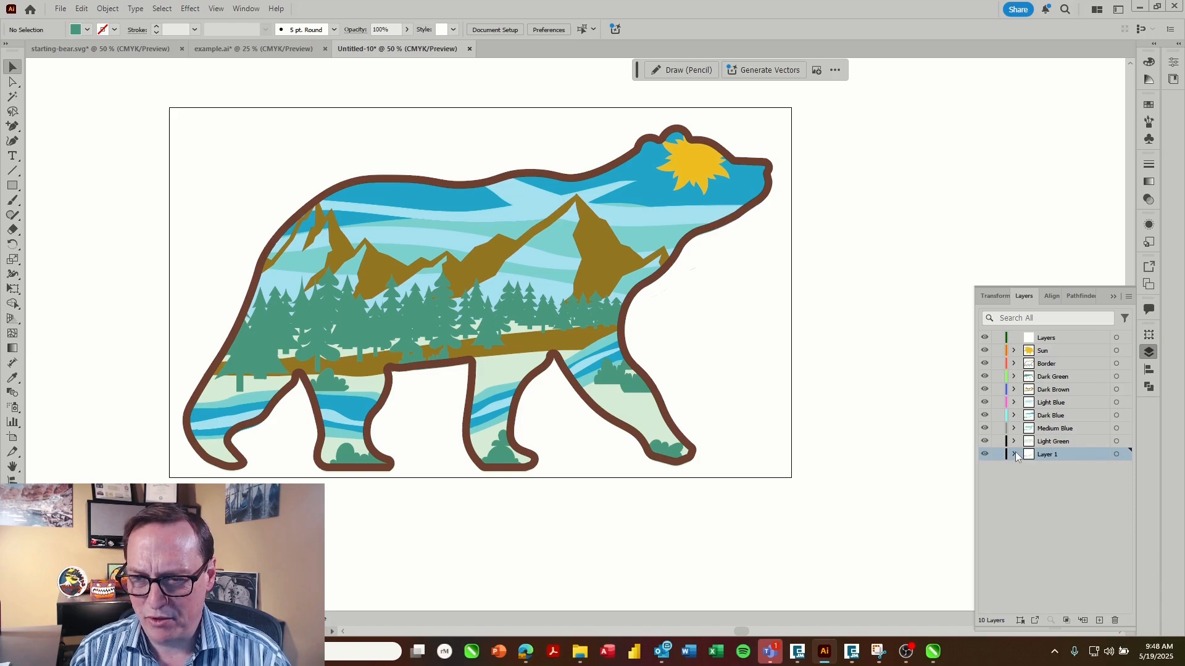
left_click(1129, 297)
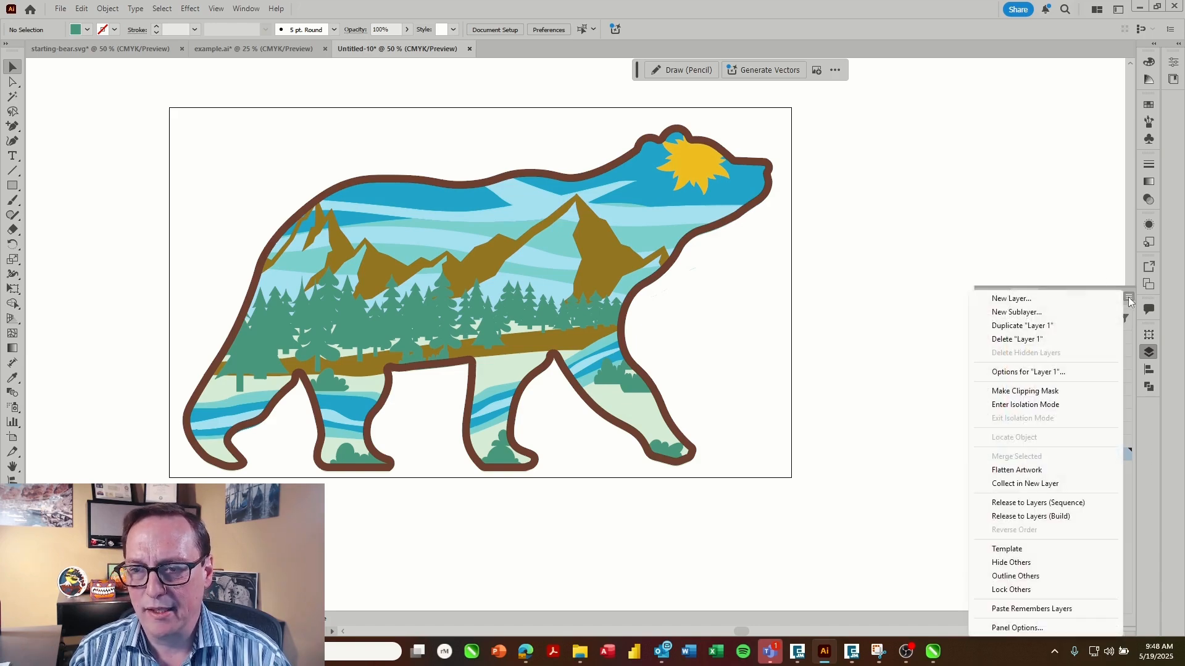
left_click(1031, 339)
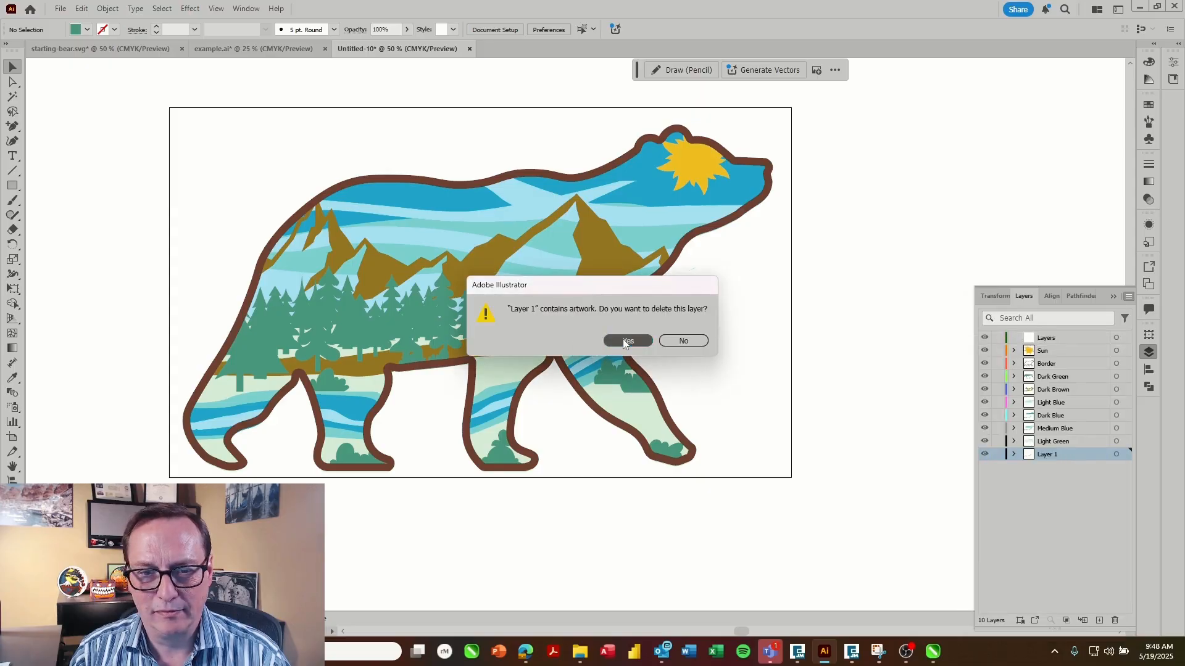
left_click(624, 340)
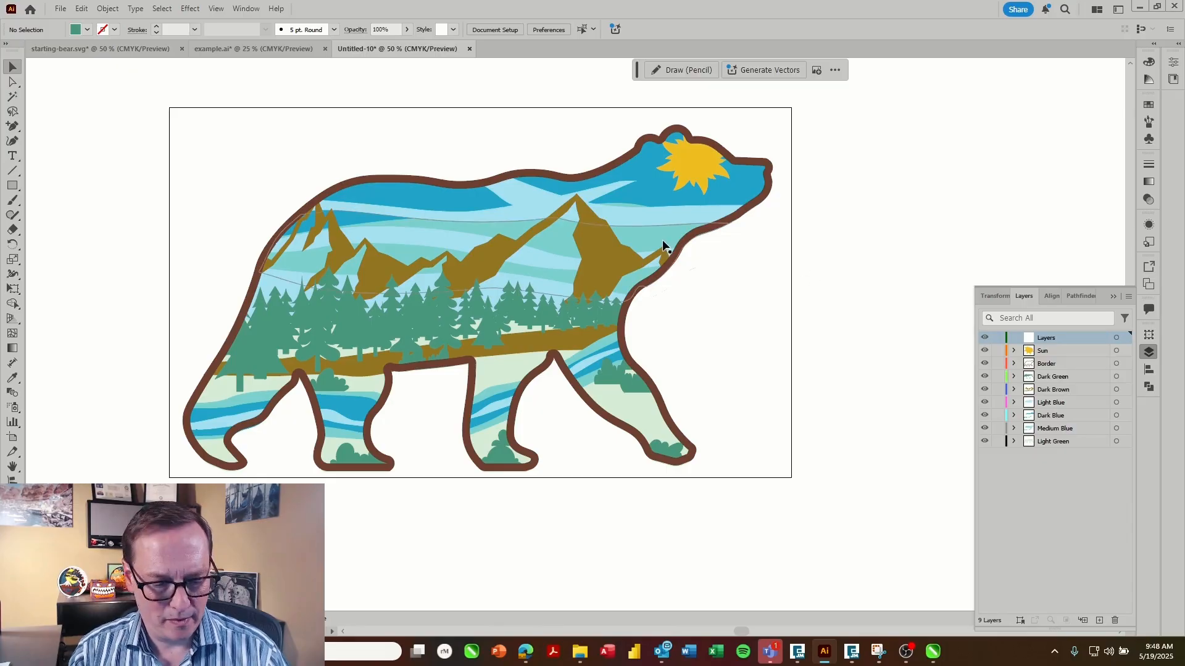
- Select the light green ground shapes together with the brown border and place a copy beside the artboard, right of the bear
scroll(649, 248, "down", 1)
scroll(730, 258, "down", 2)
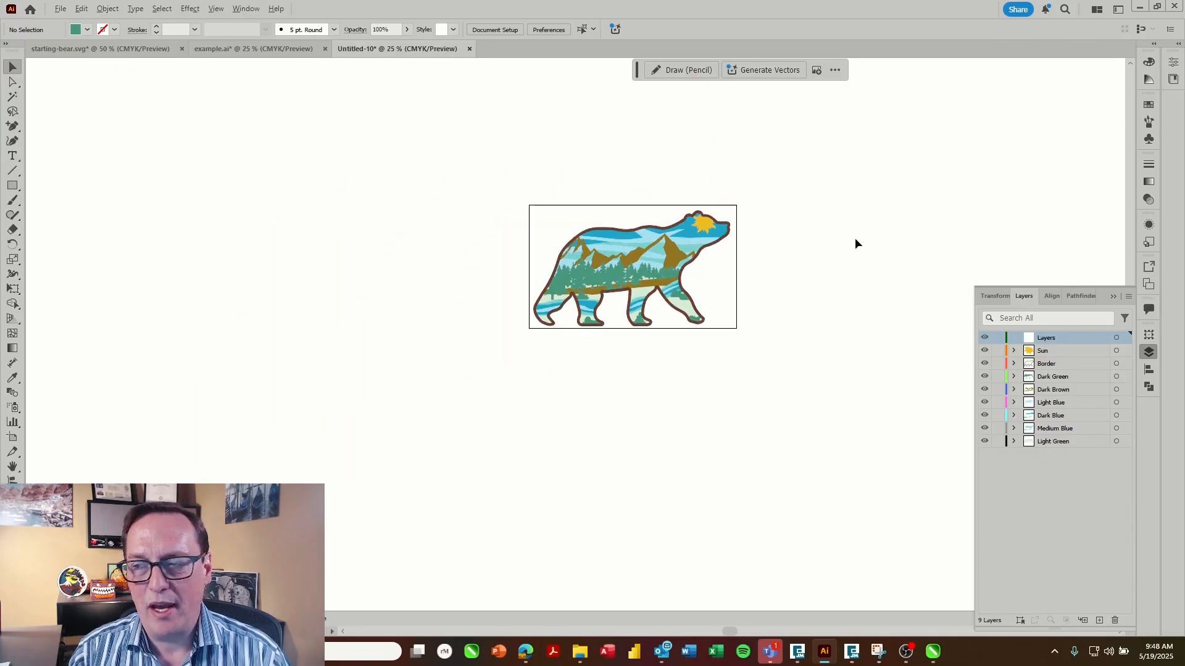
scroll(944, 231, "up", 1)
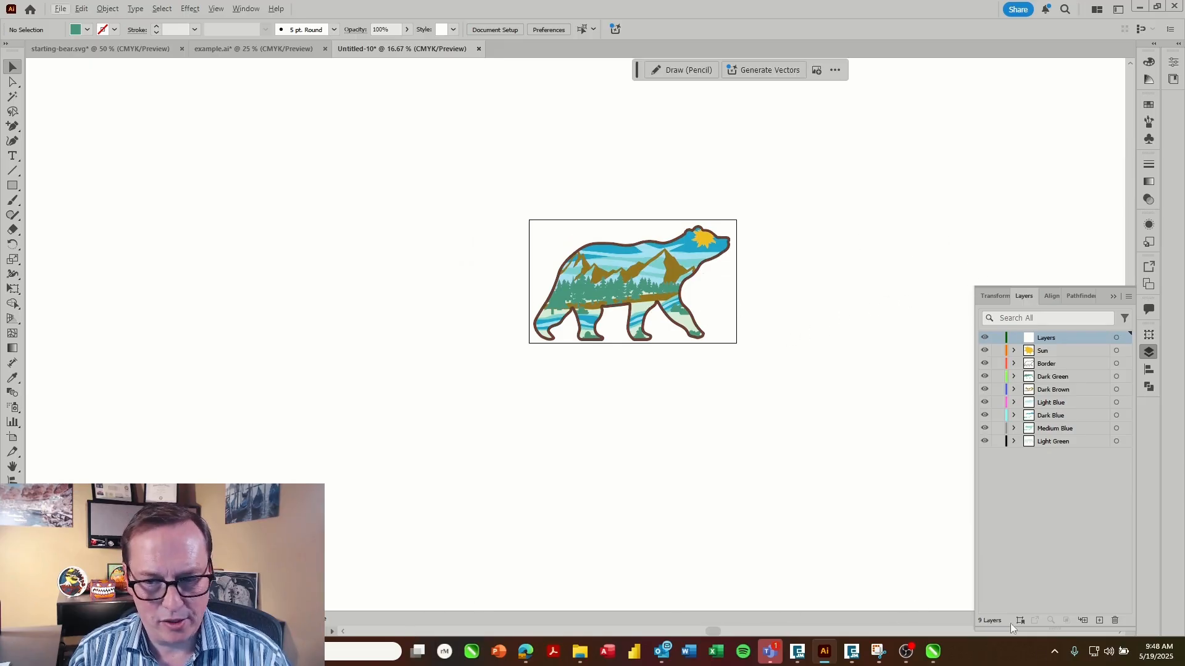
left_click_drag(714, 631, 775, 635)
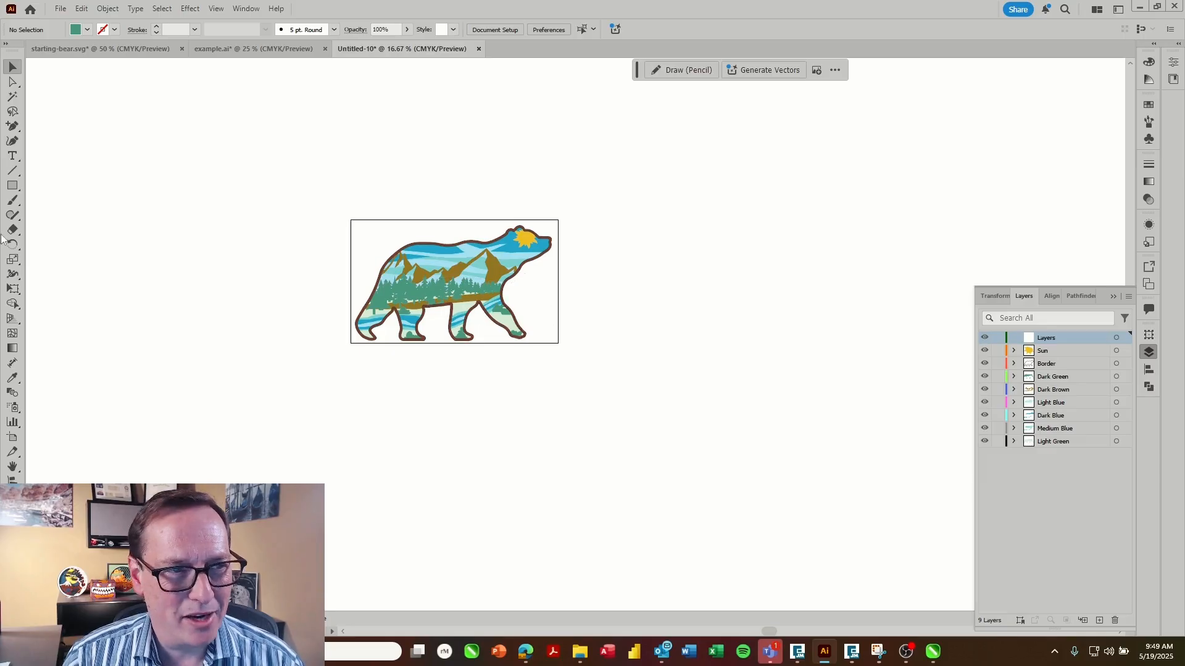
left_click(13, 96)
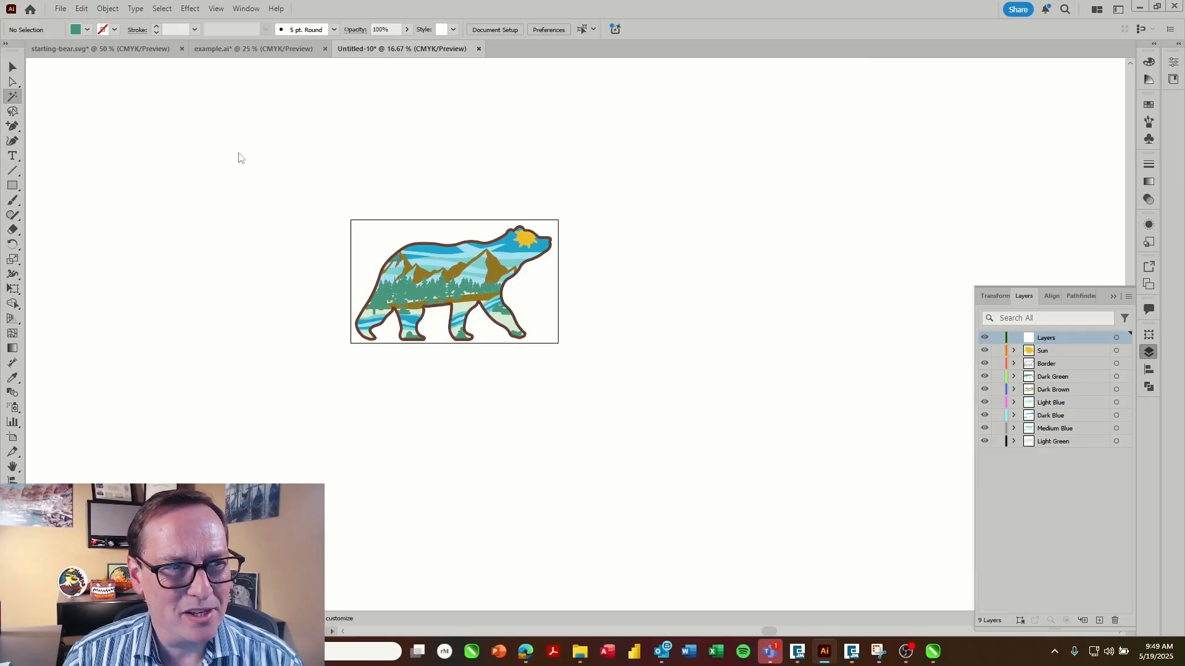
left_click(468, 315)
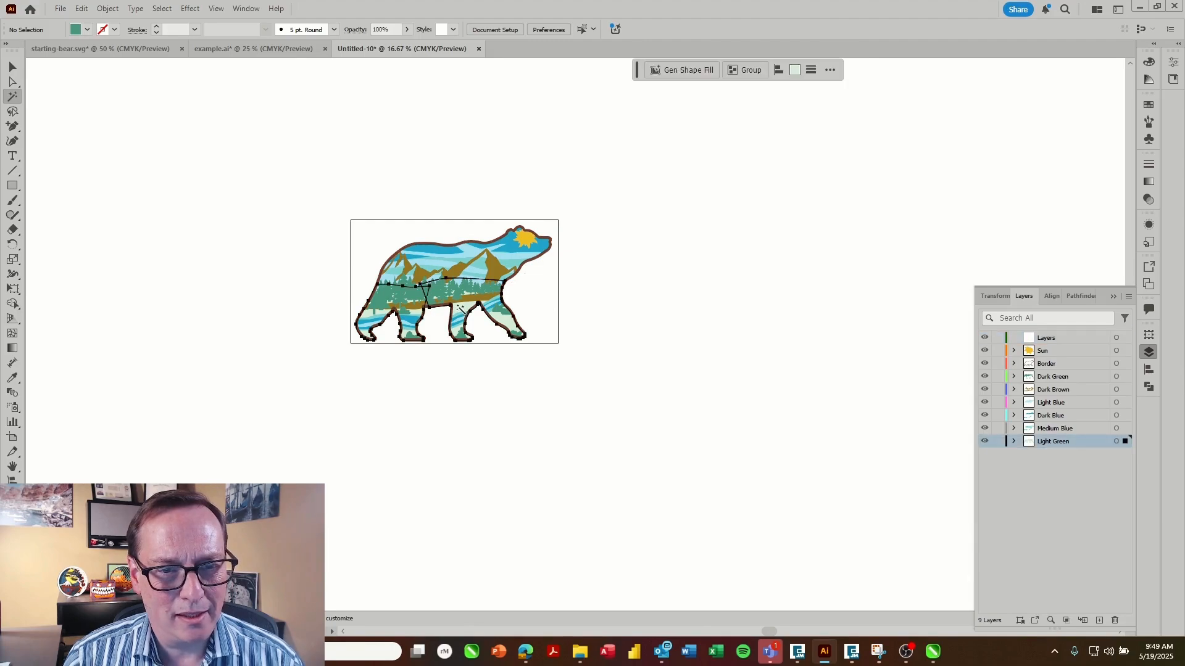
left_click(12, 66)
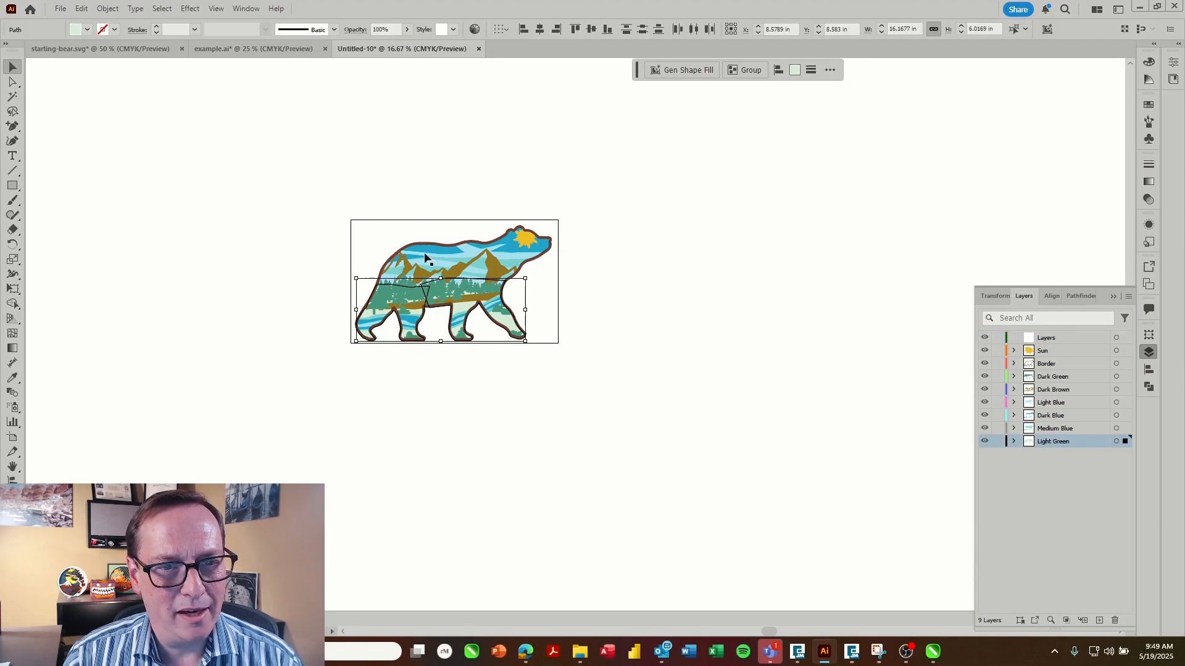
left_click(445, 246, "shift")
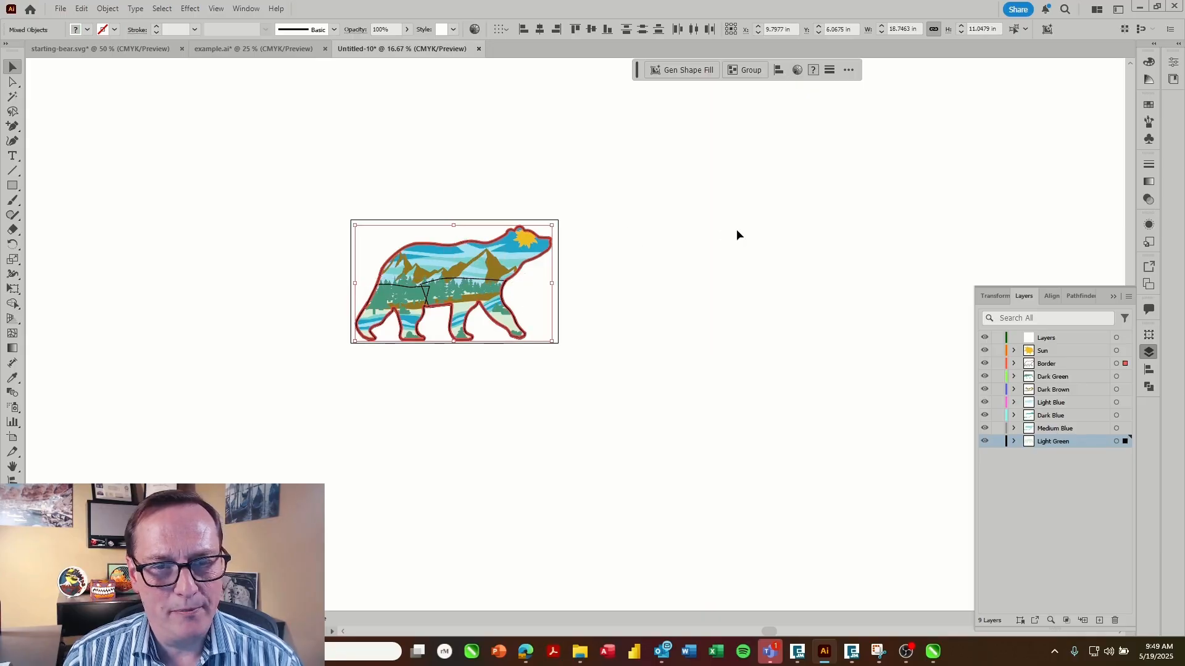
key("ctrl+c")
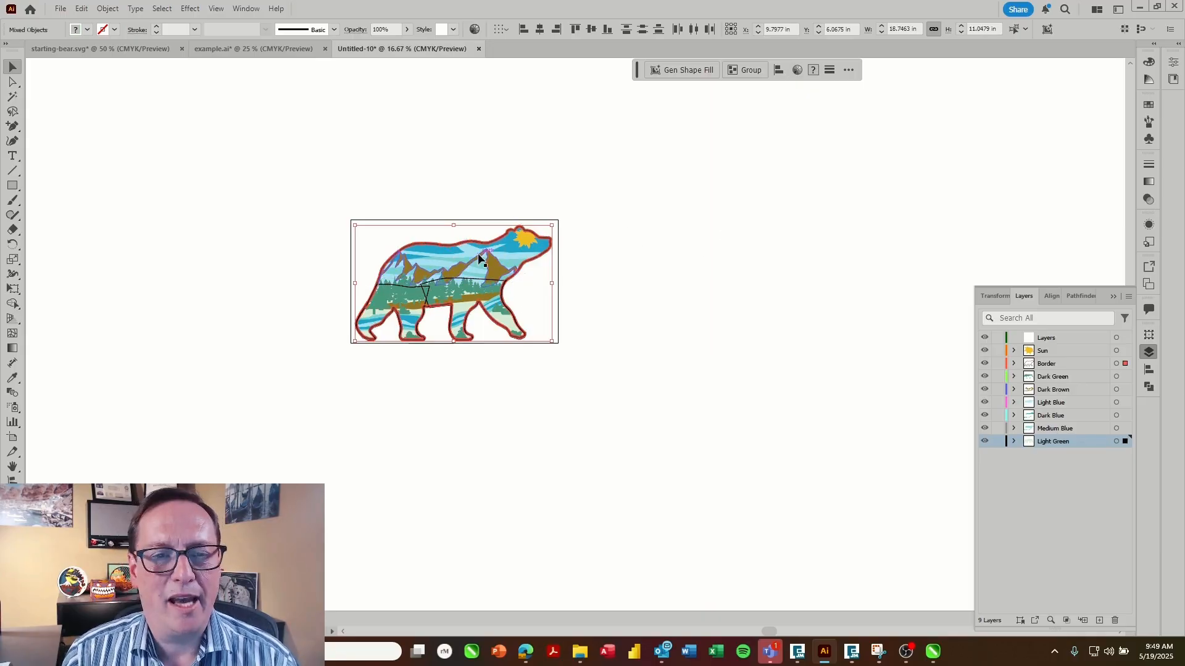
left_click_drag(472, 240, 692, 237)
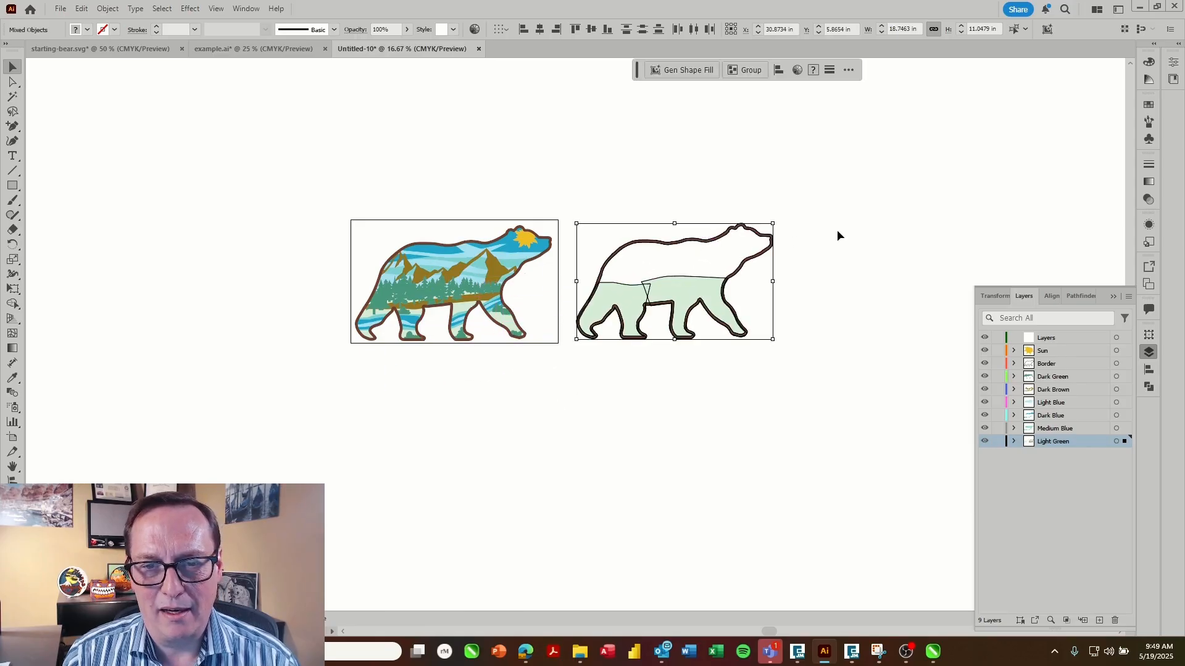
left_click(838, 232)
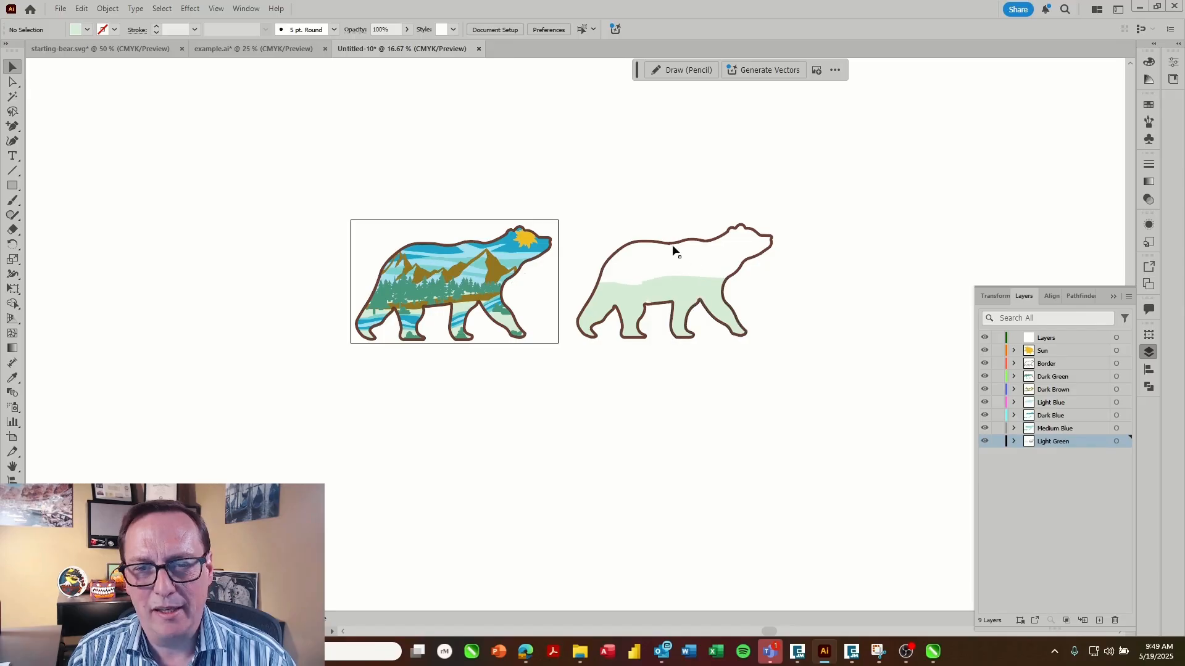
- Release the copied border's compound path and delete its inner shape, keeping the full outer silhouette
right_click(632, 245)
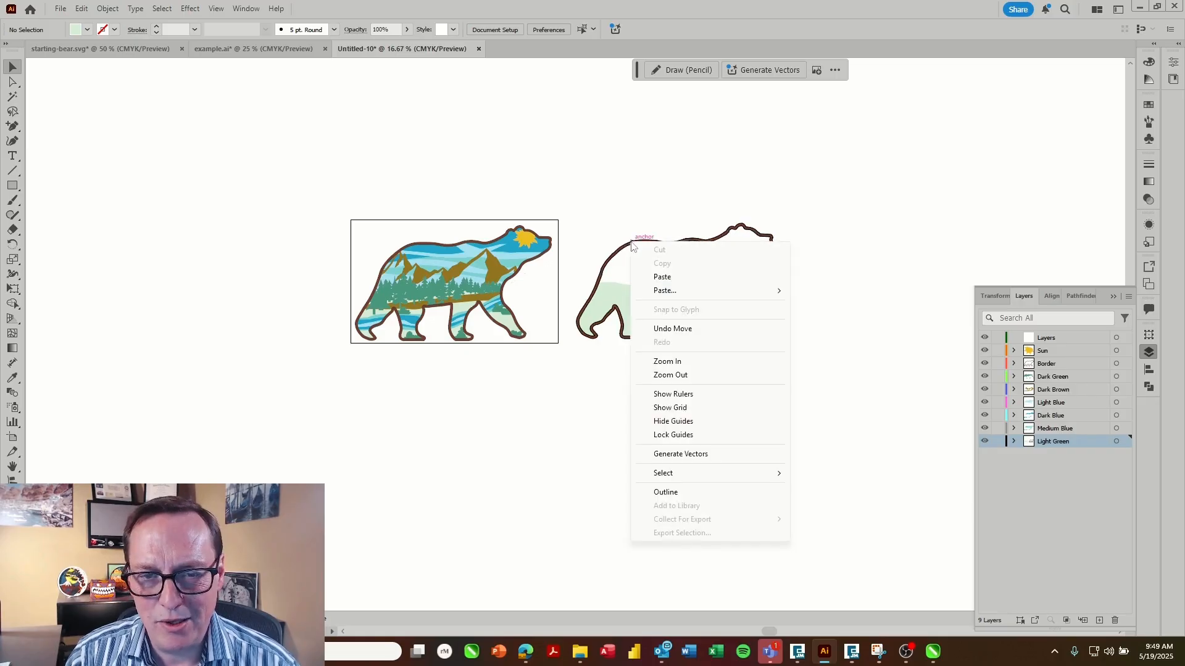
left_click(632, 247)
right_click(633, 249)
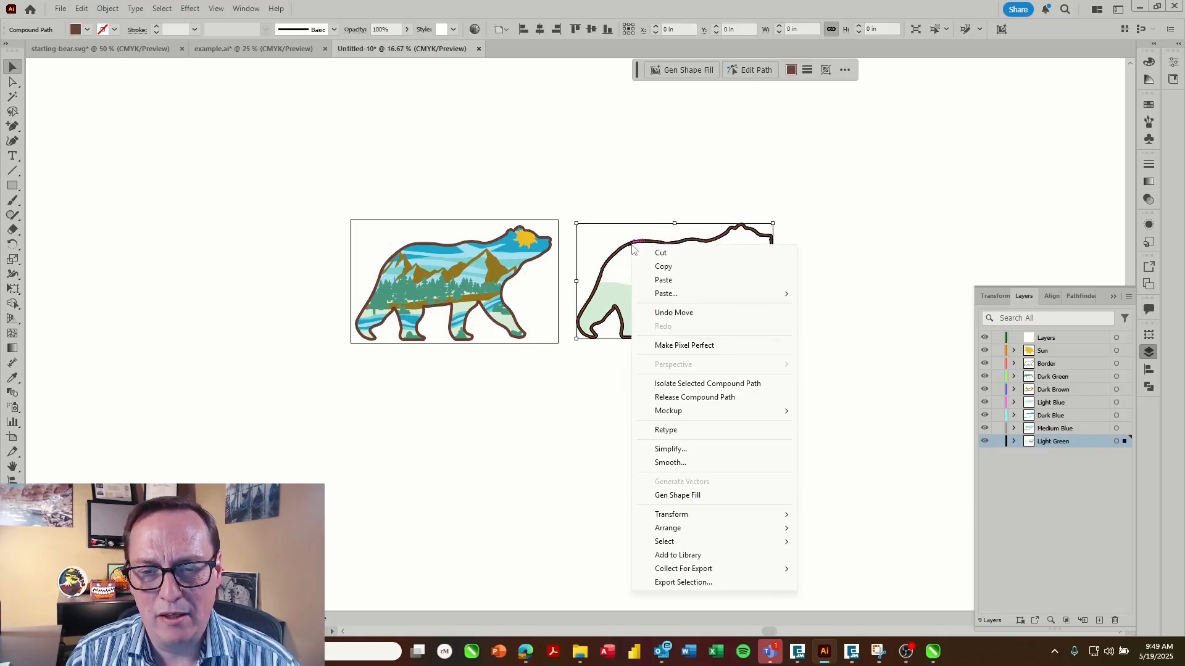
left_click(713, 398)
left_click(845, 255)
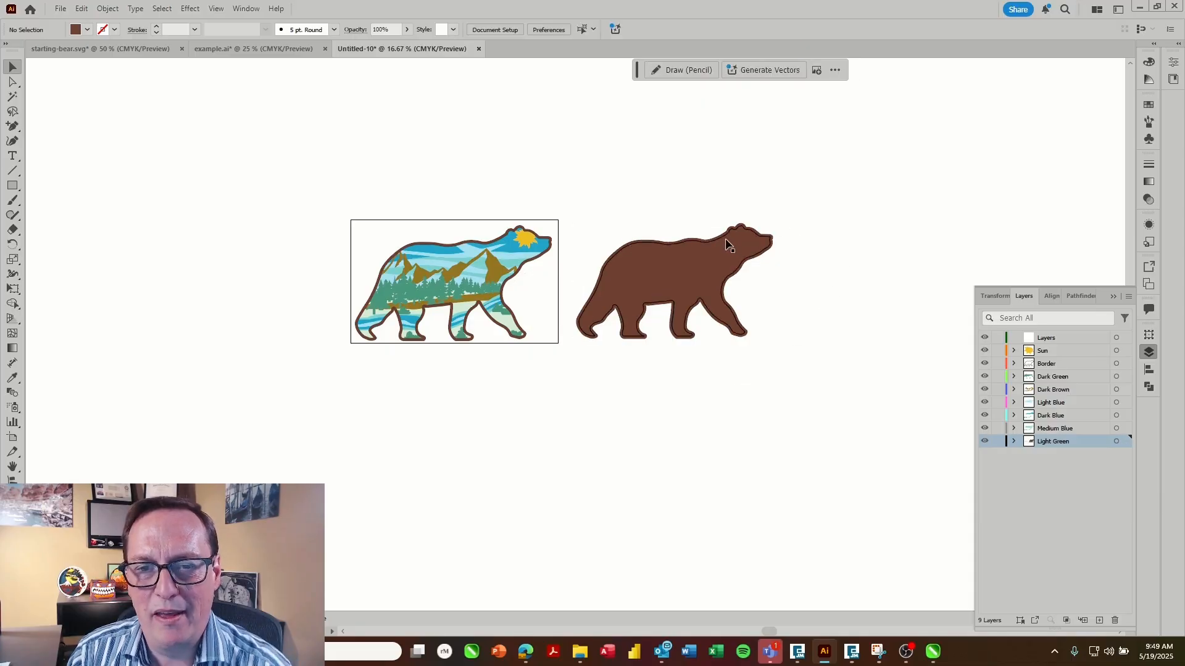
left_click(730, 247)
key("Delete")
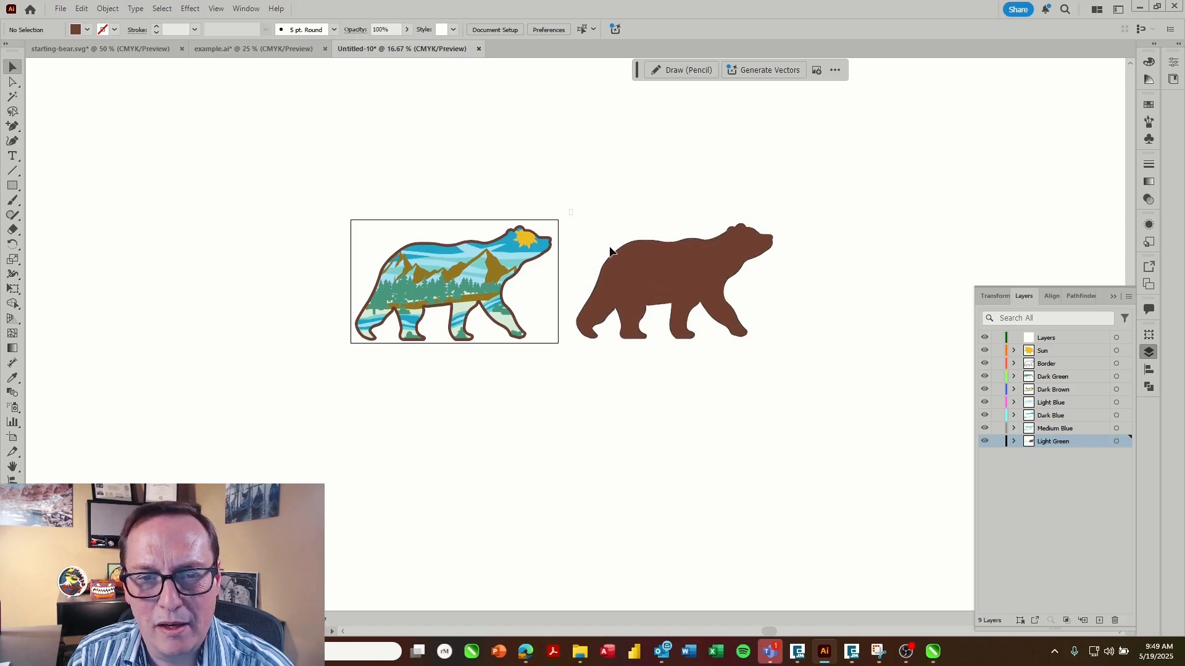
- Unite the copied bear silhouette and the ground shapes into a single shape
left_click_drag(568, 209, 824, 380)
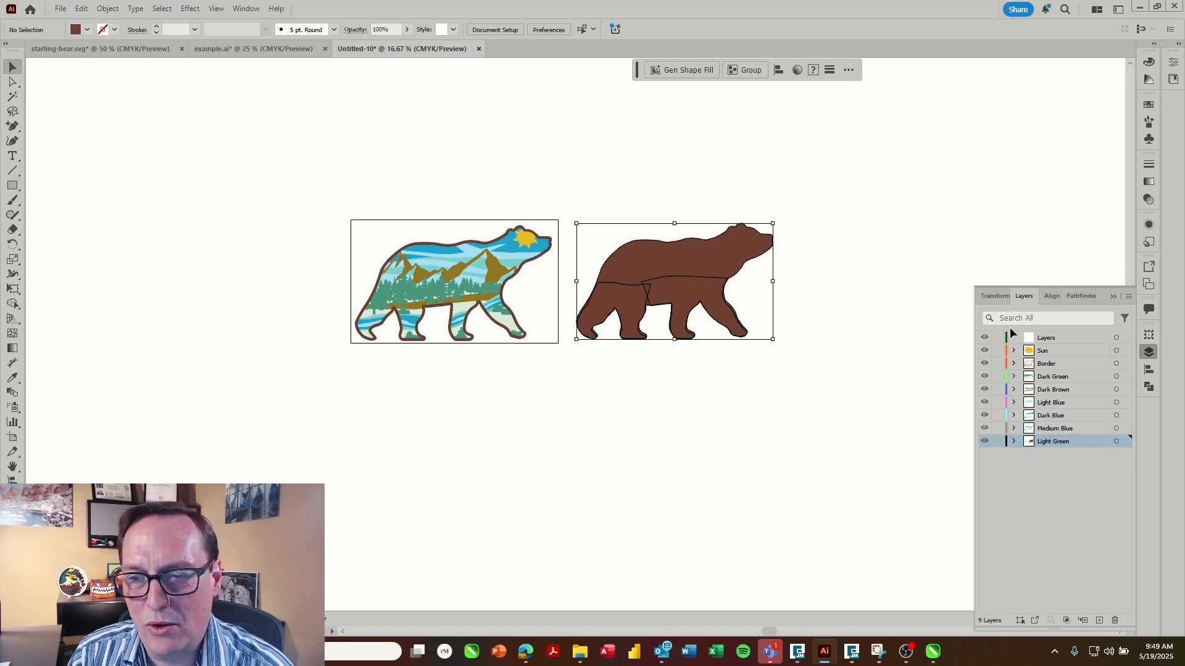
left_click(1085, 297)
left_click(1004, 363)
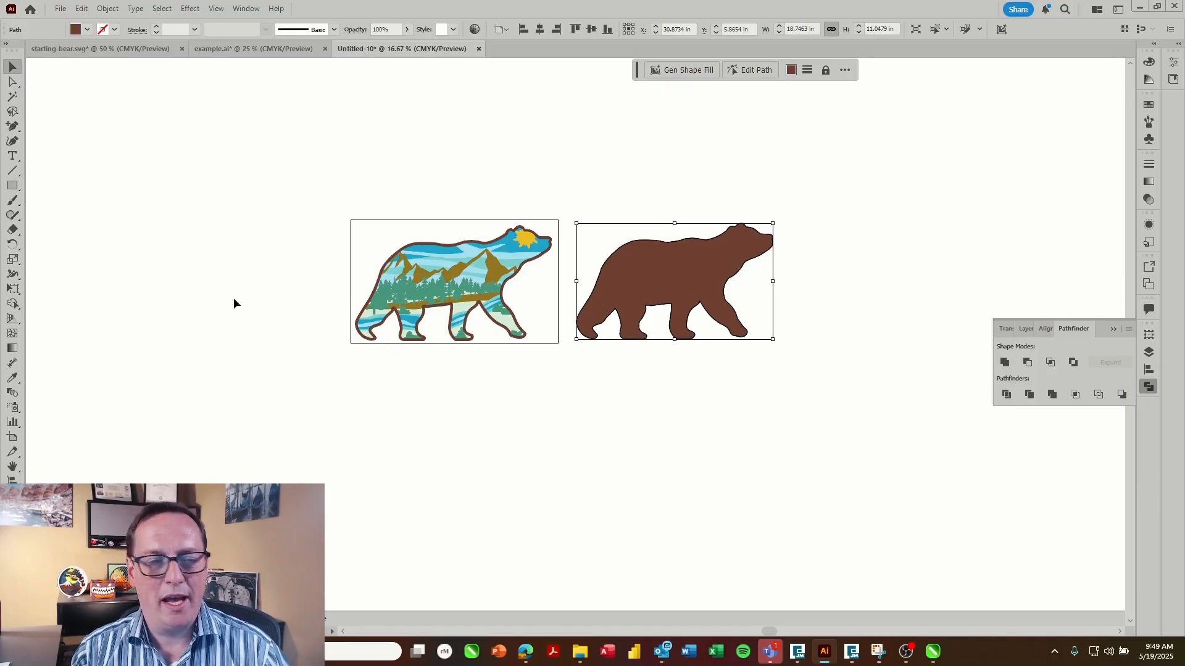
- Fill the united silhouette with the light green sampled from the bear artwork, and shift it slightly up and to the right
left_click(13, 382)
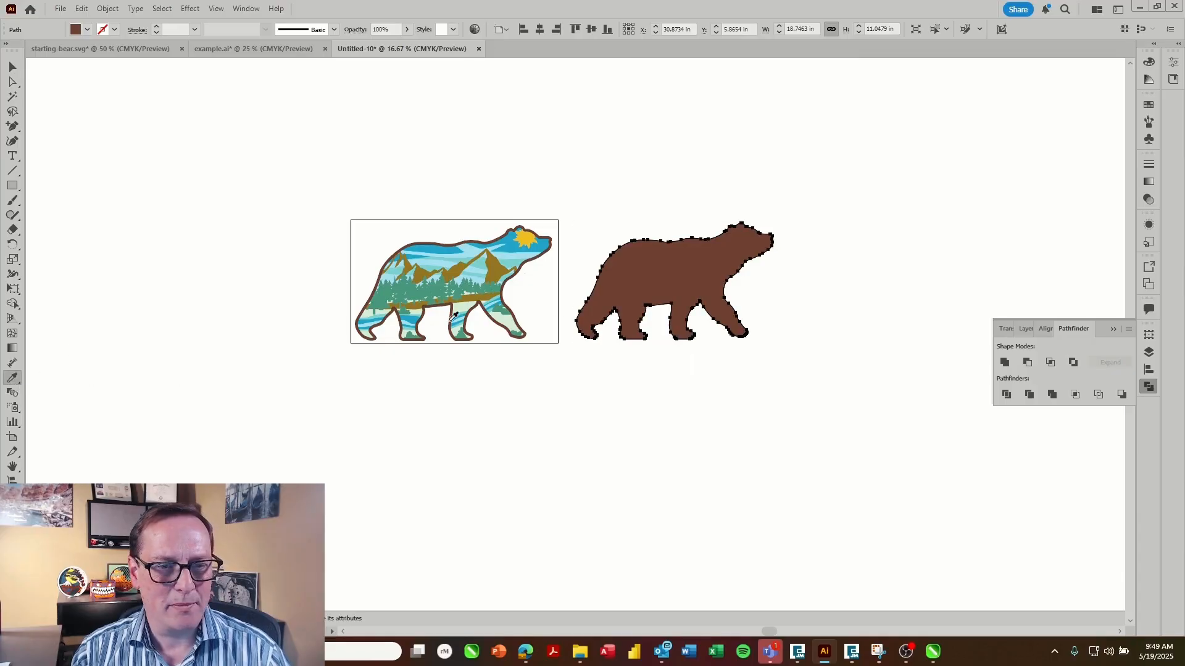
left_click(471, 301)
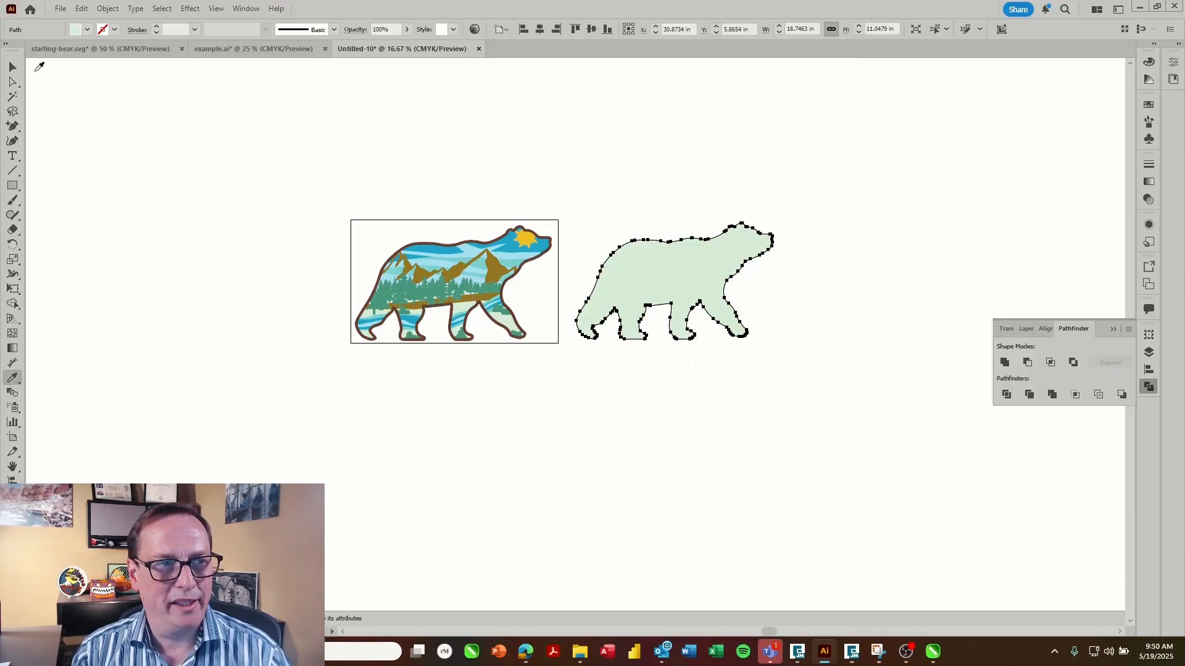
left_click(13, 67)
mouse_move(701, 246)
left_mouse_down()
mouse_move(849, 341)
mouse_move(772, 206)
mouse_move(711, 243)
mouse_move(689, 224)
left_mouse_up()
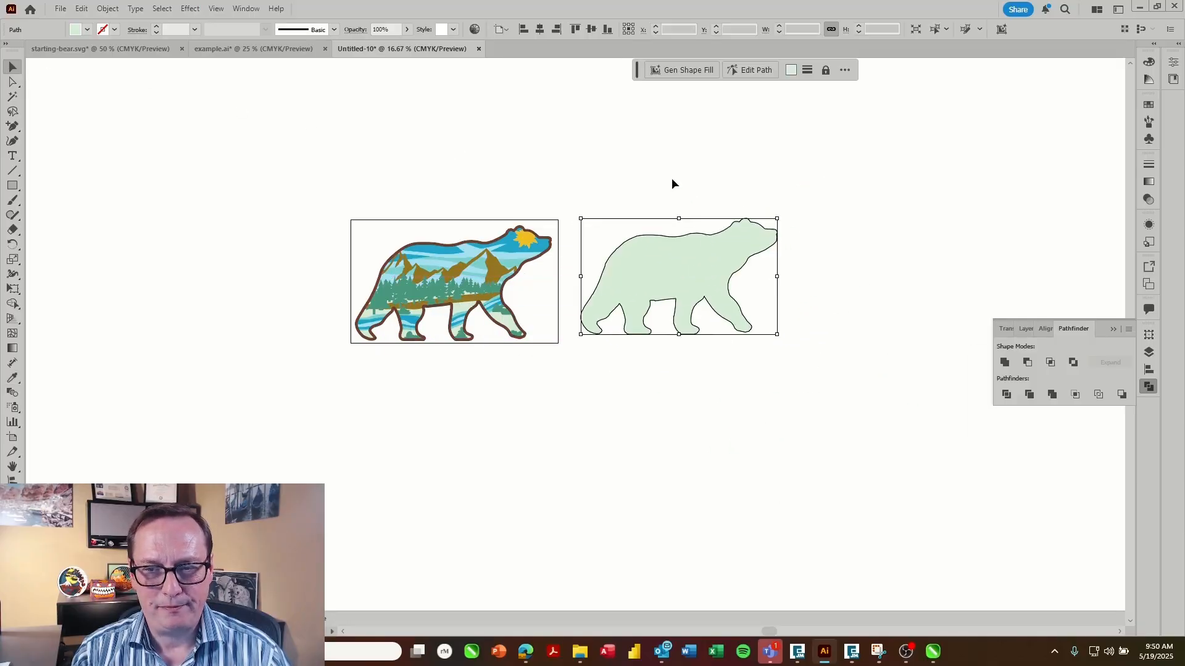
- Move the solid light green bear silhouette from the Light Green layer to the Layers layer, keeping its position beside the artboard
left_click(672, 178)
left_click(1024, 329)
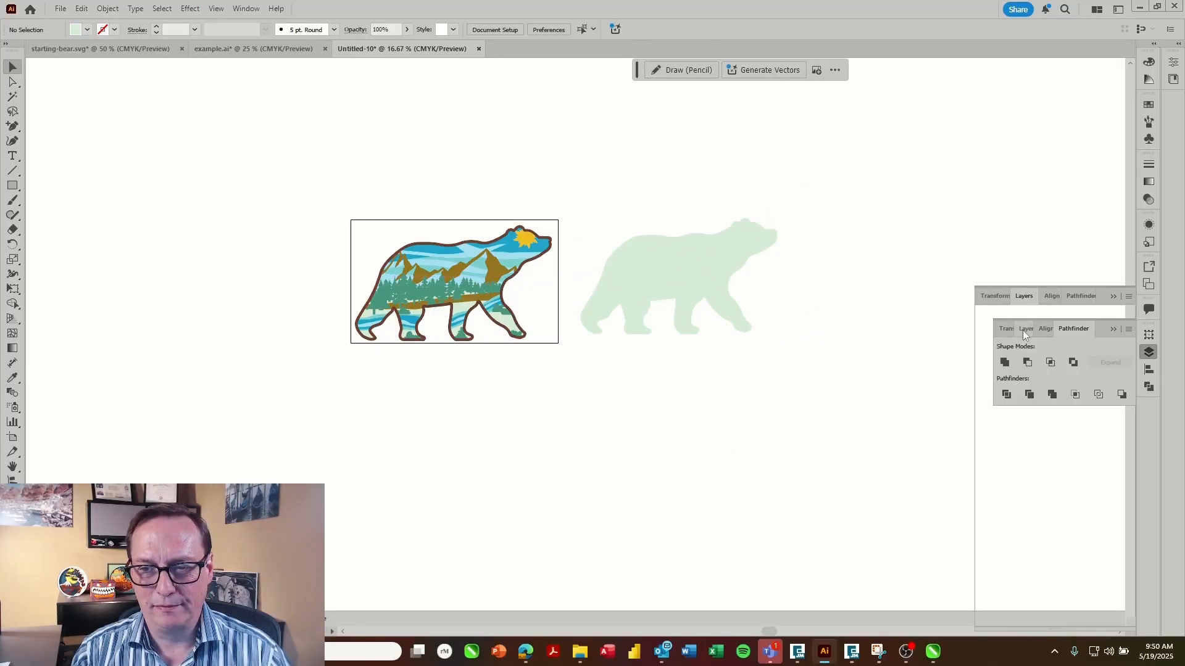
left_click(696, 273)
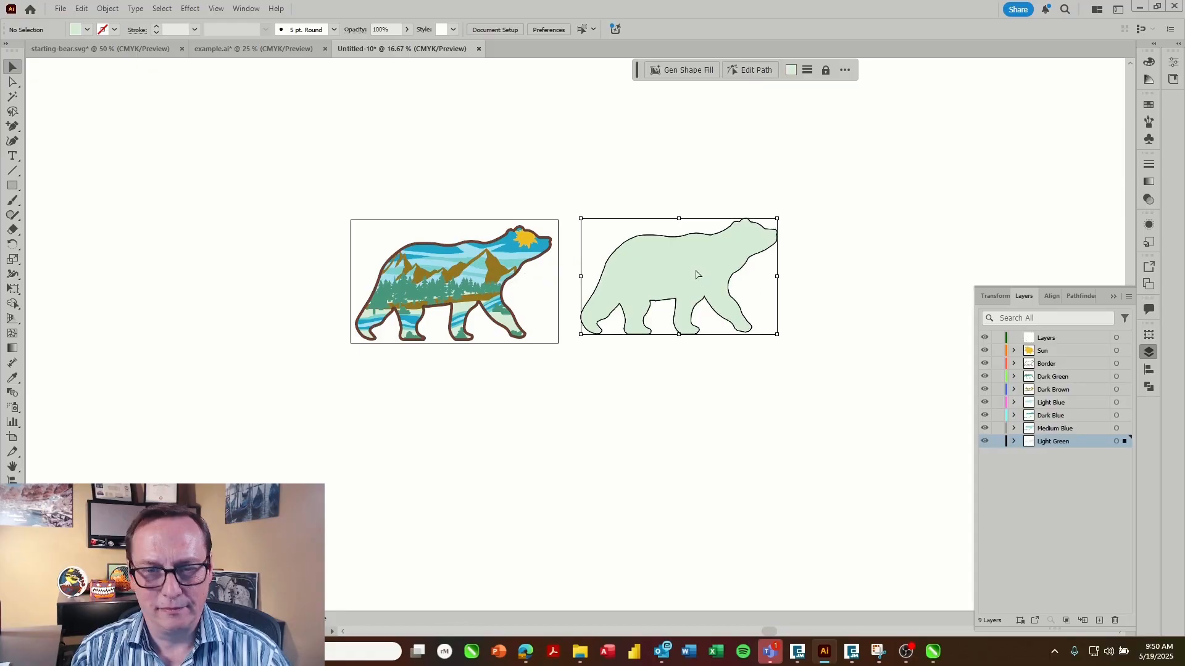
key("Delete")
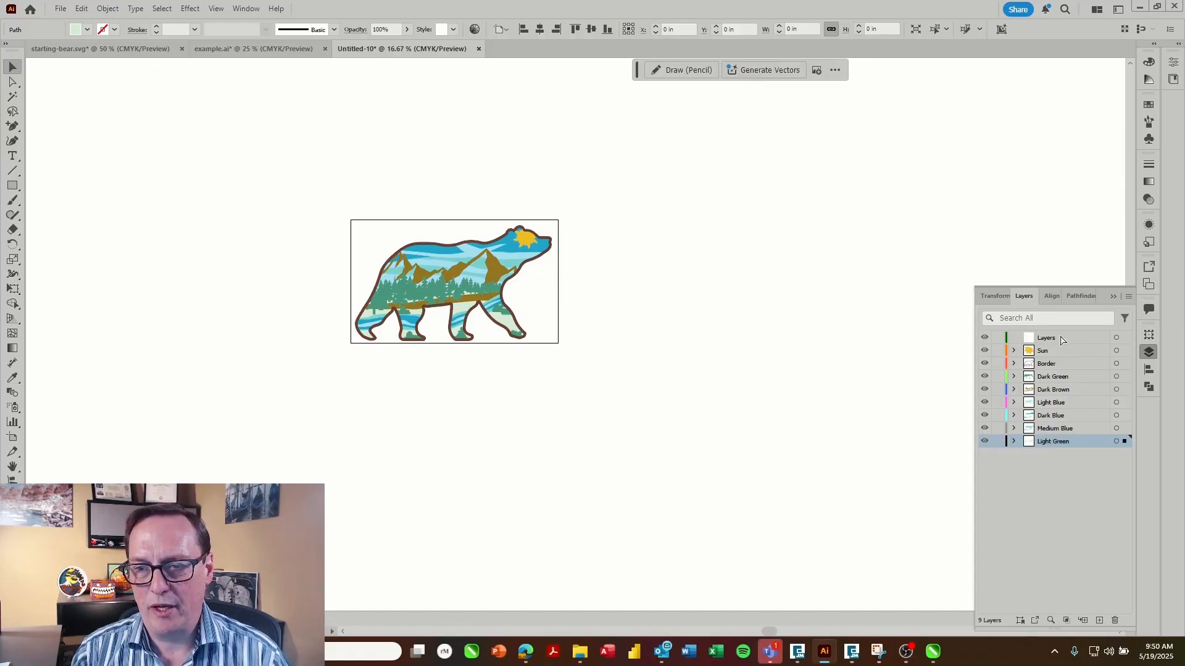
left_click(1062, 338)
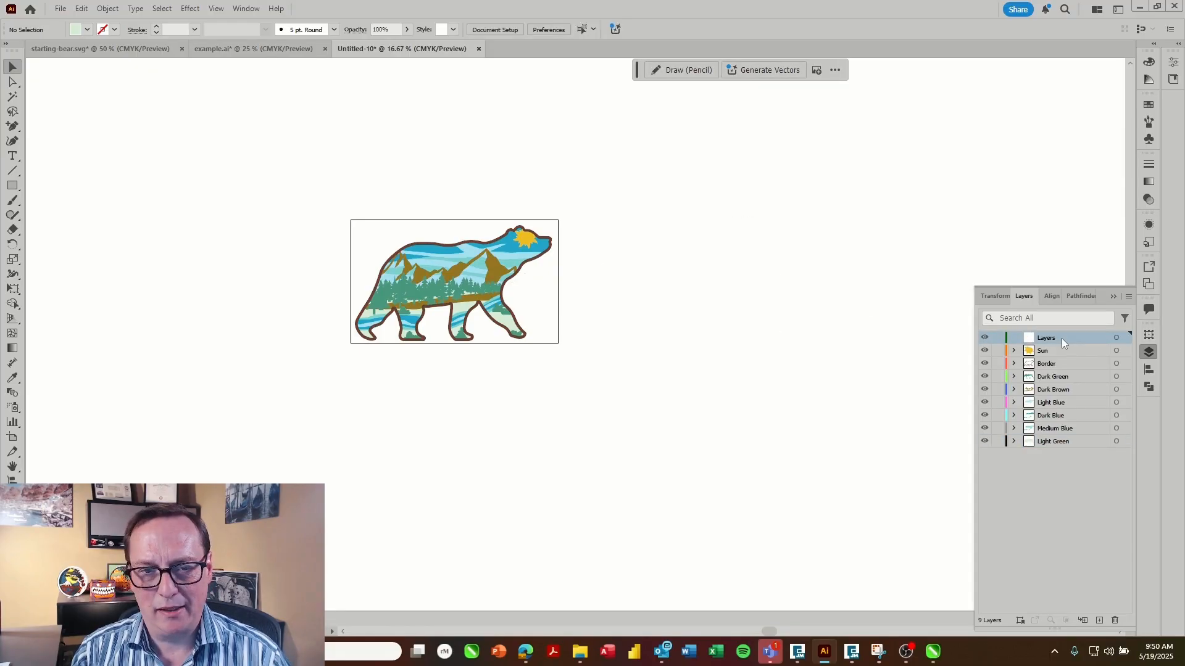
key("ctrl+z")
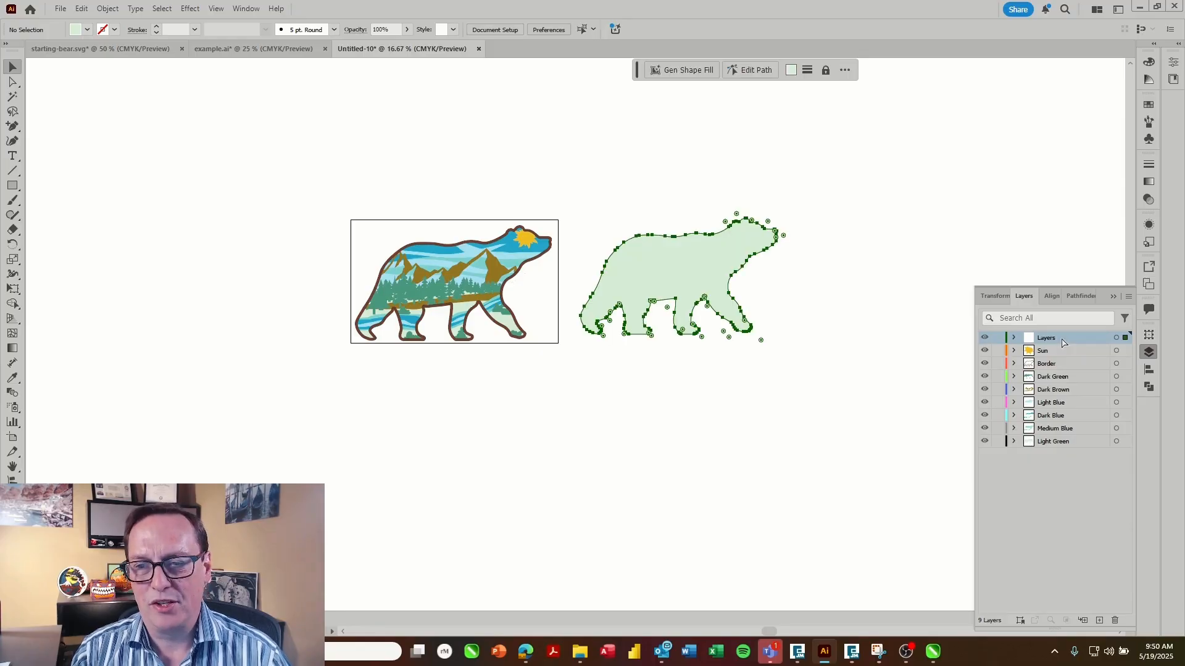
left_click(858, 284)
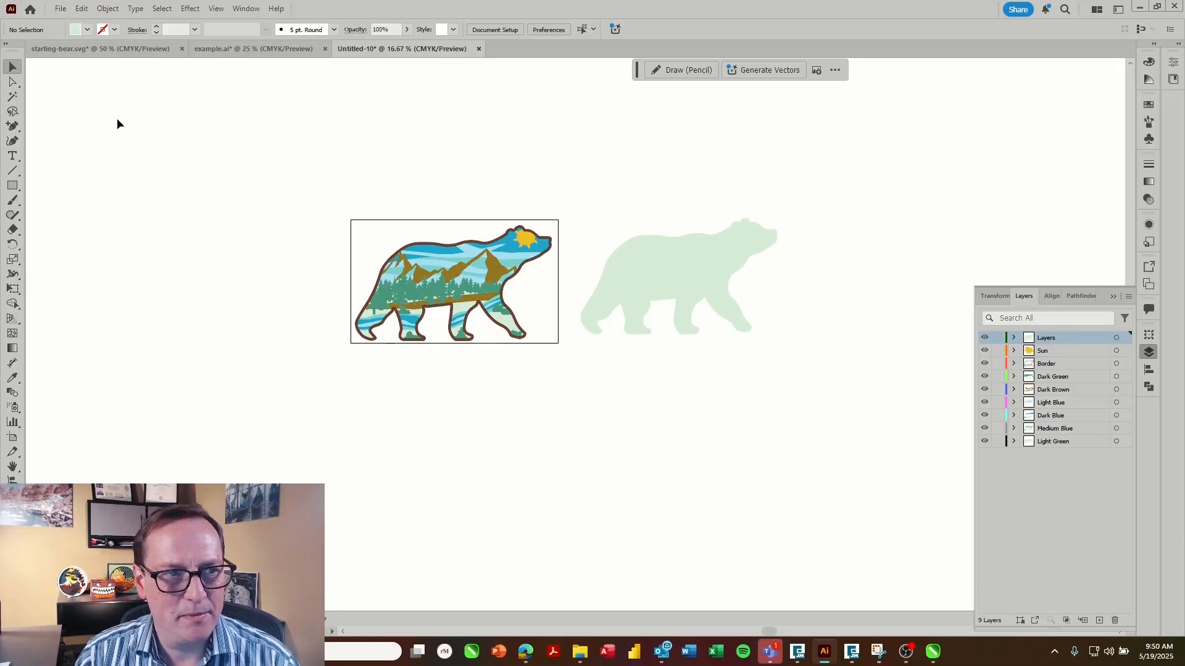
- Select all medium blue shapes together with the brown border and place a copy below the light green silhouette
left_click(12, 98)
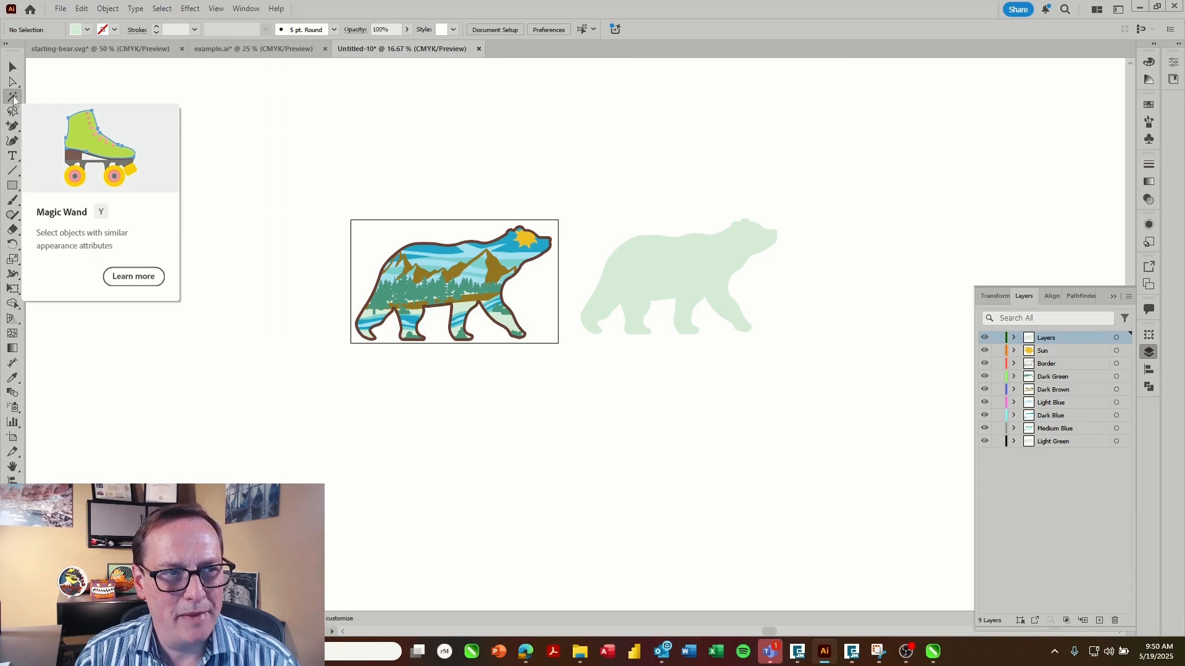
left_click(483, 268)
key("v")
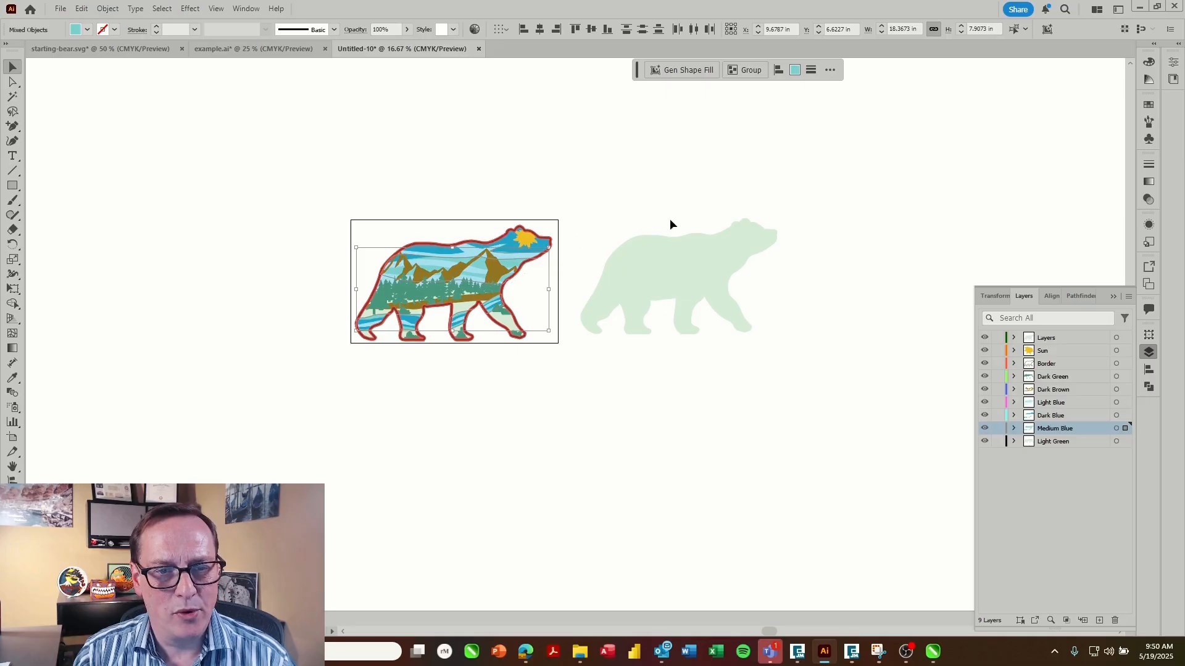
key("a")
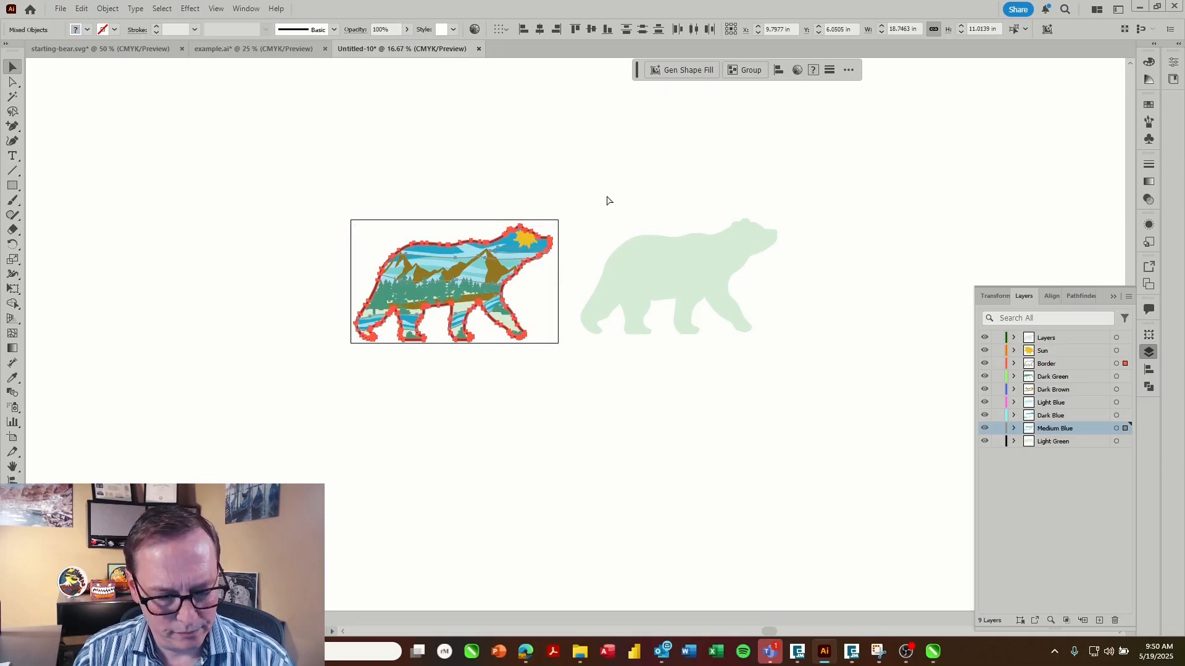
key("v")
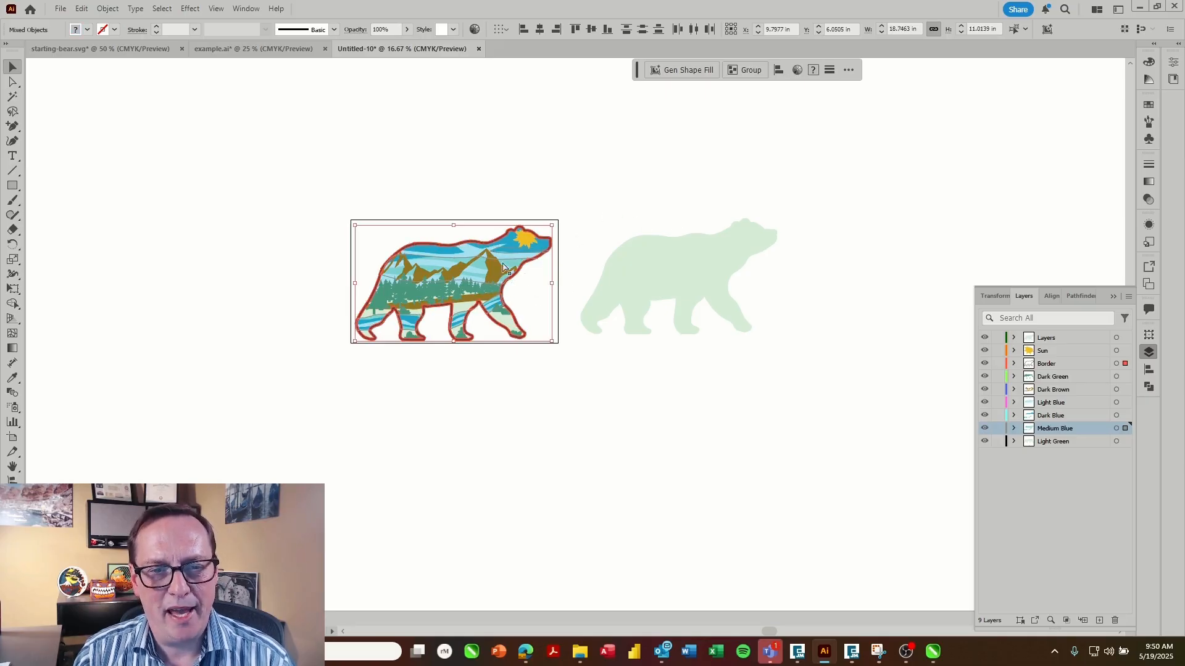
left_click_drag(488, 250, 661, 371)
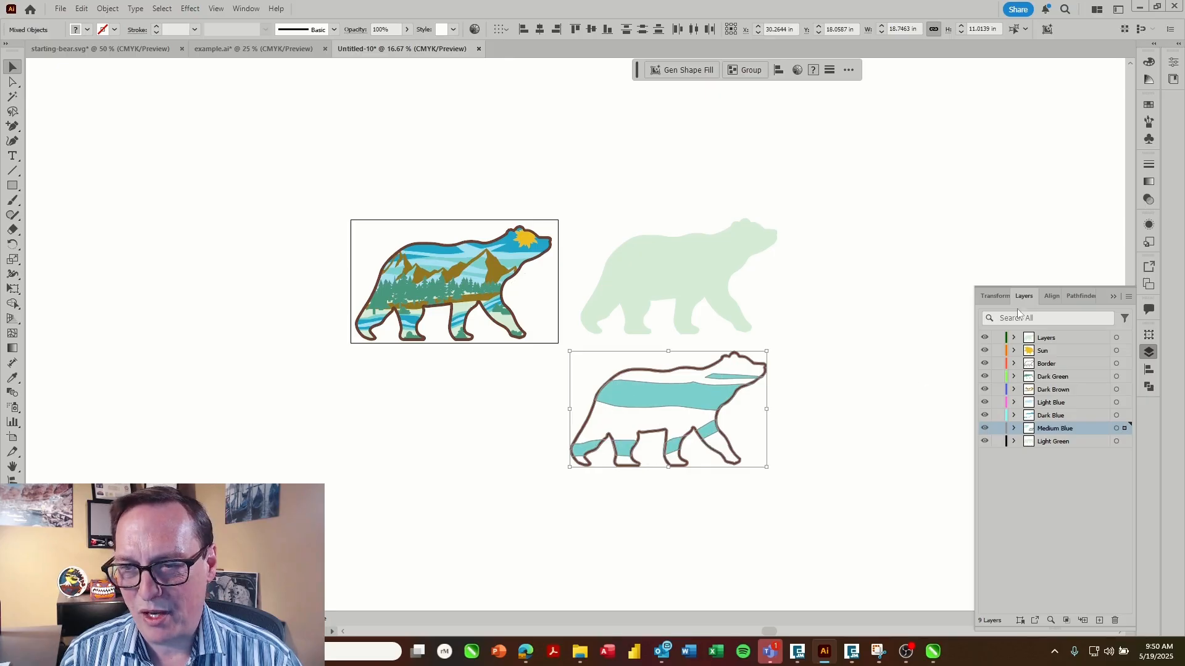
- Unite the copied medium blue shapes with the border and fill the result with the medium blue sampled from the bear artwork
left_click(1081, 295)
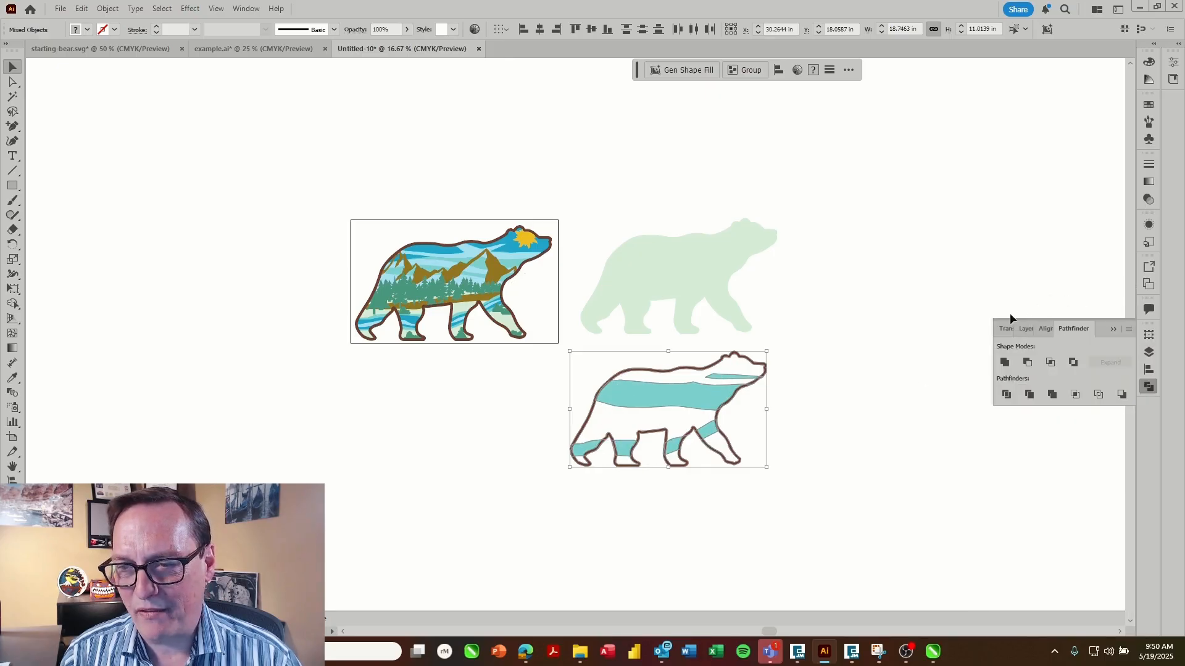
left_click(1004, 362)
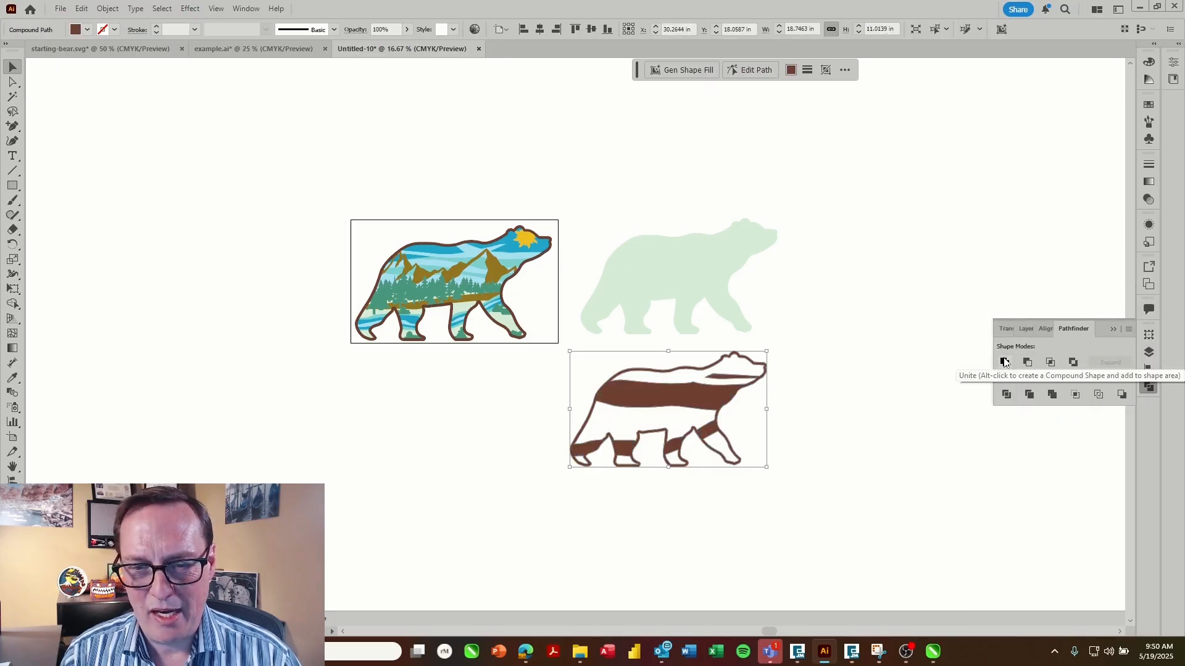
left_click(10, 379)
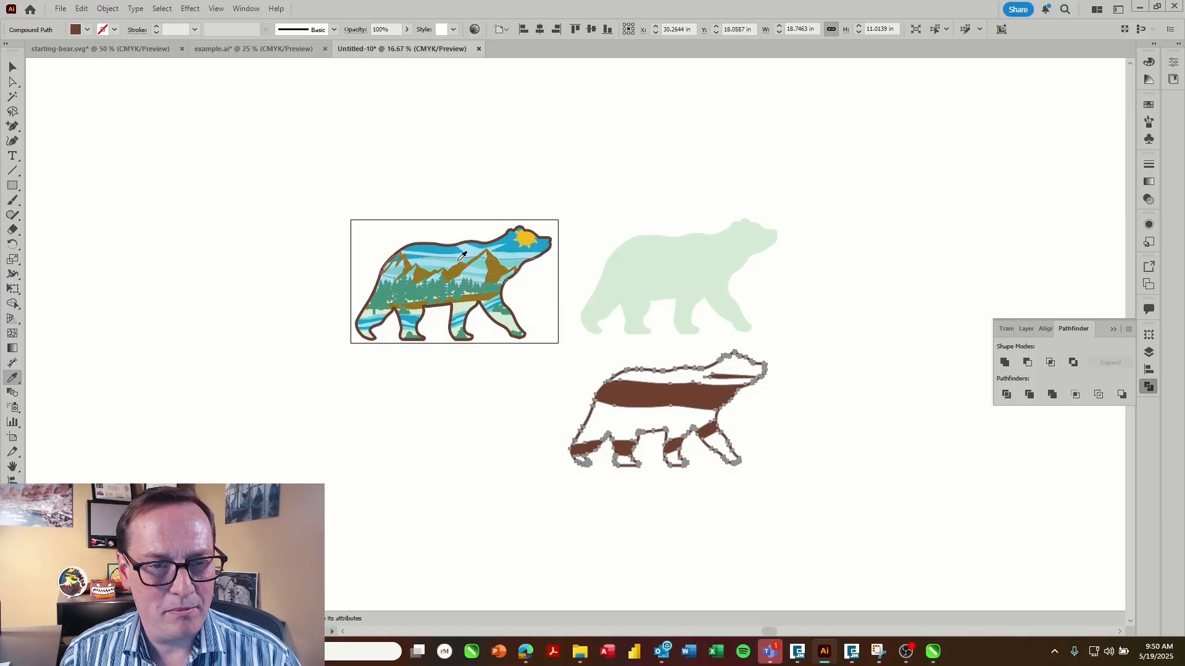
left_click(460, 257)
left_click(12, 67)
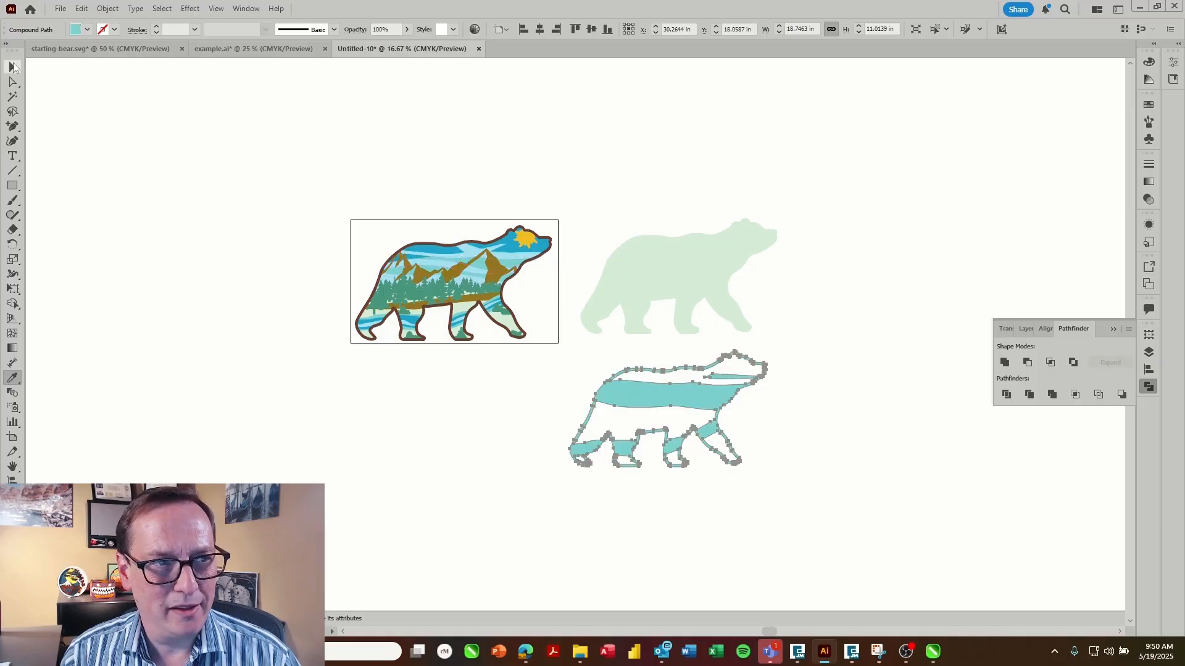
left_click(532, 321)
- Move the united medium blue shape to the Layers layer and align it on top of the light green bear silhouette
left_click_drag(639, 398, 656, 352)
left_click(1014, 329)
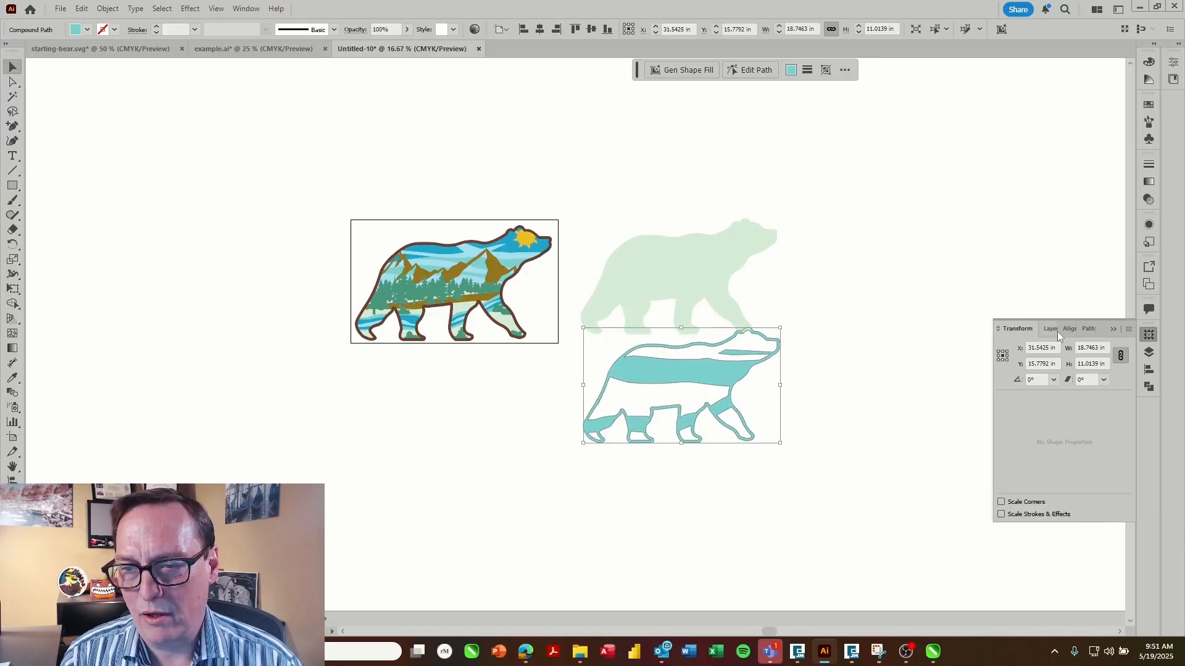
left_click(1042, 327)
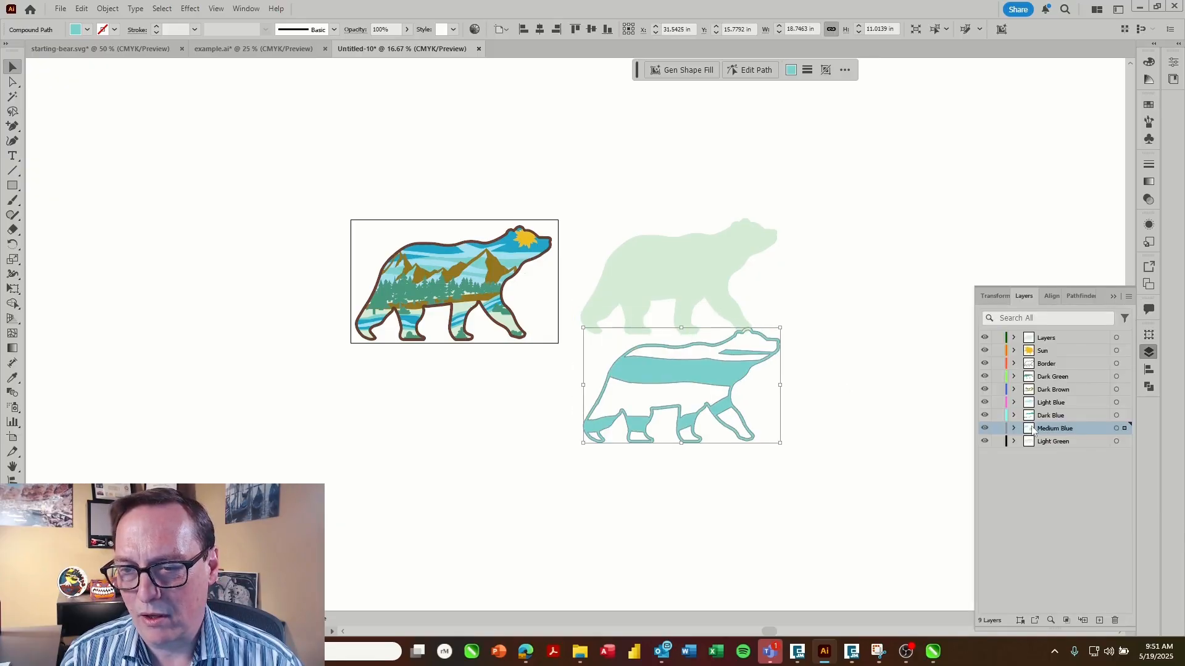
key("Delete")
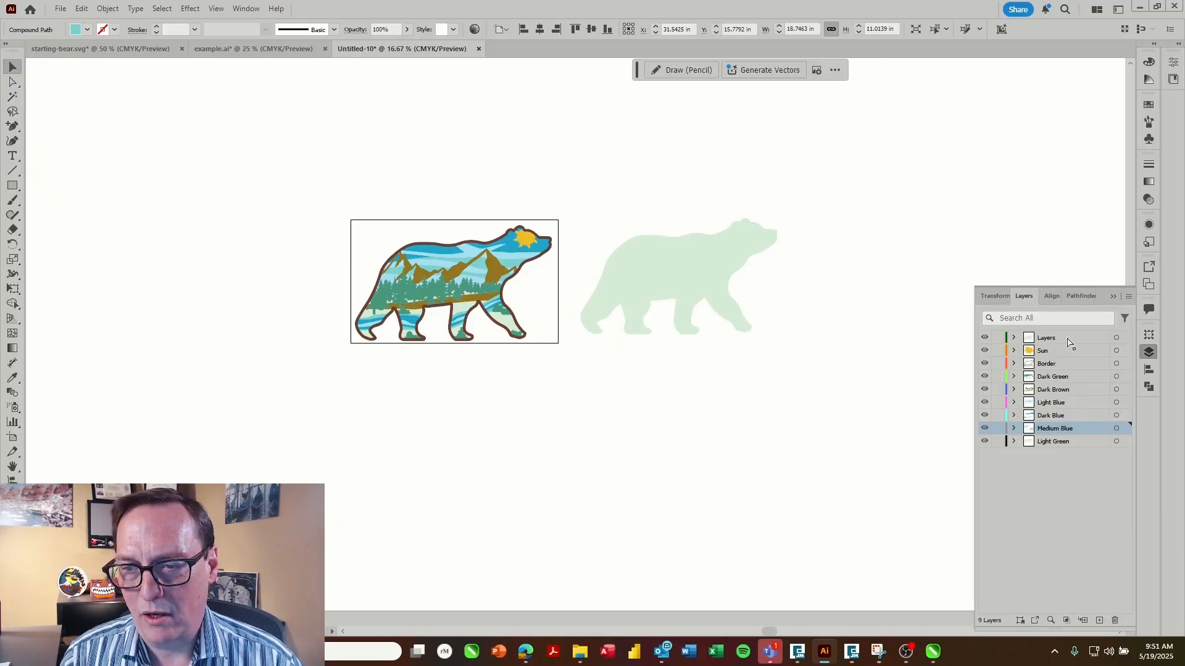
left_click(1045, 337)
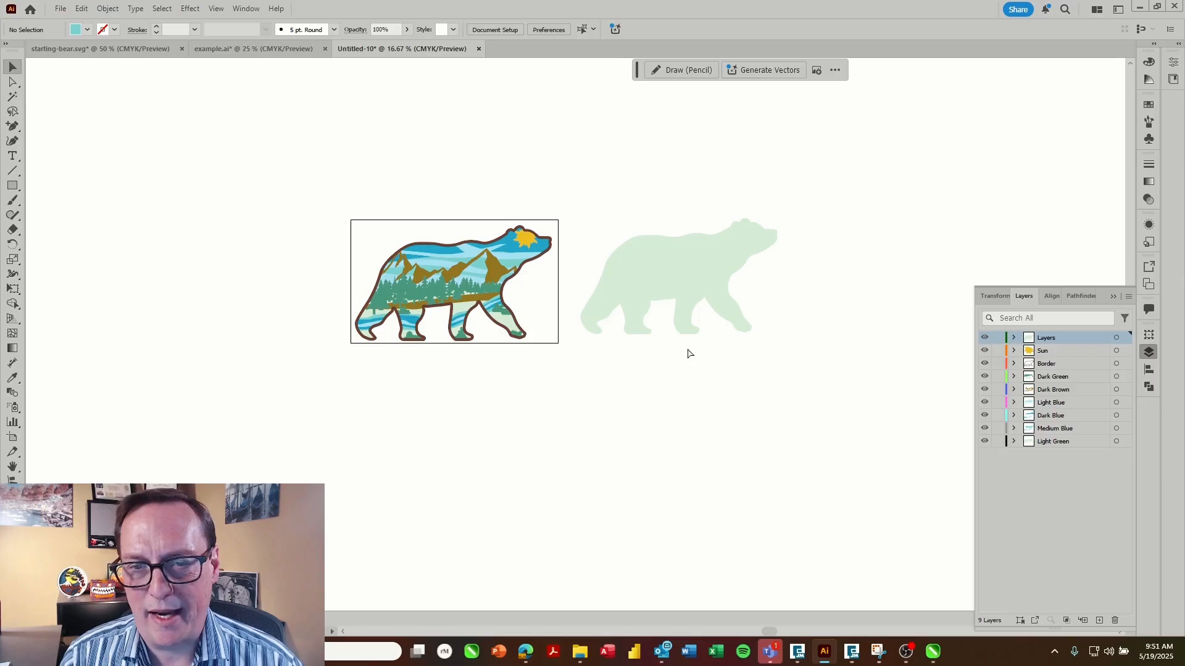
key("ctrl+v")
left_click_drag(617, 352, 705, 262)
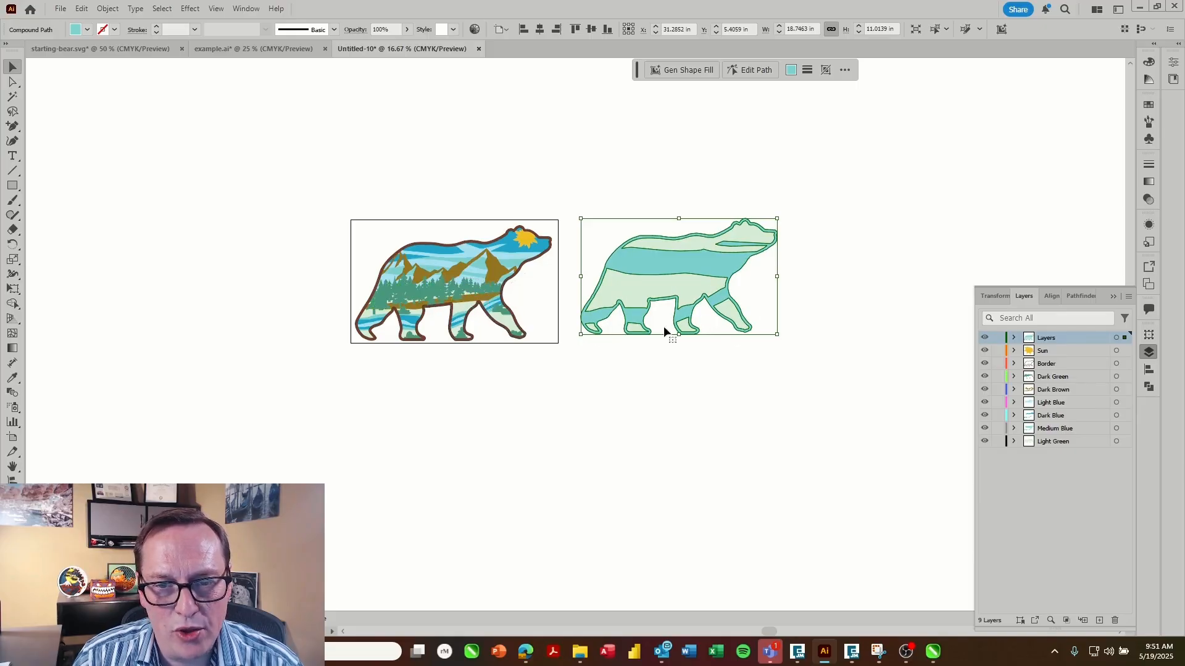
left_click(857, 281)
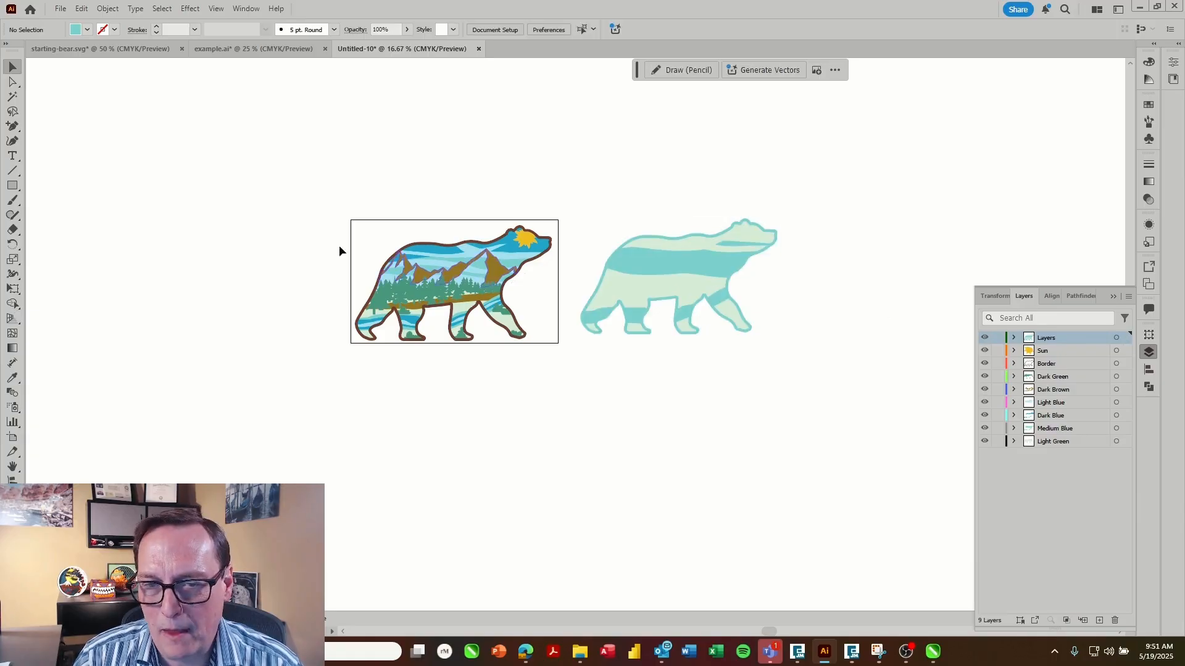
- Select all dark blue shapes together with the brown border and place a copy below the stacked bear shapes
left_click(12, 98)
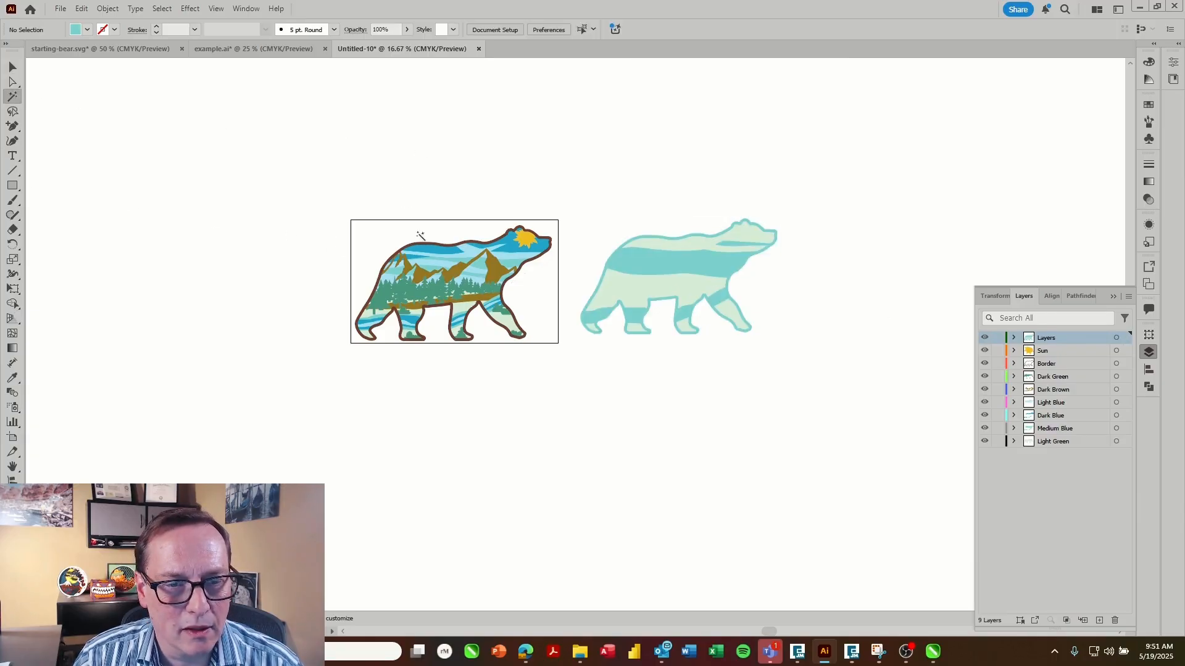
left_click(435, 249)
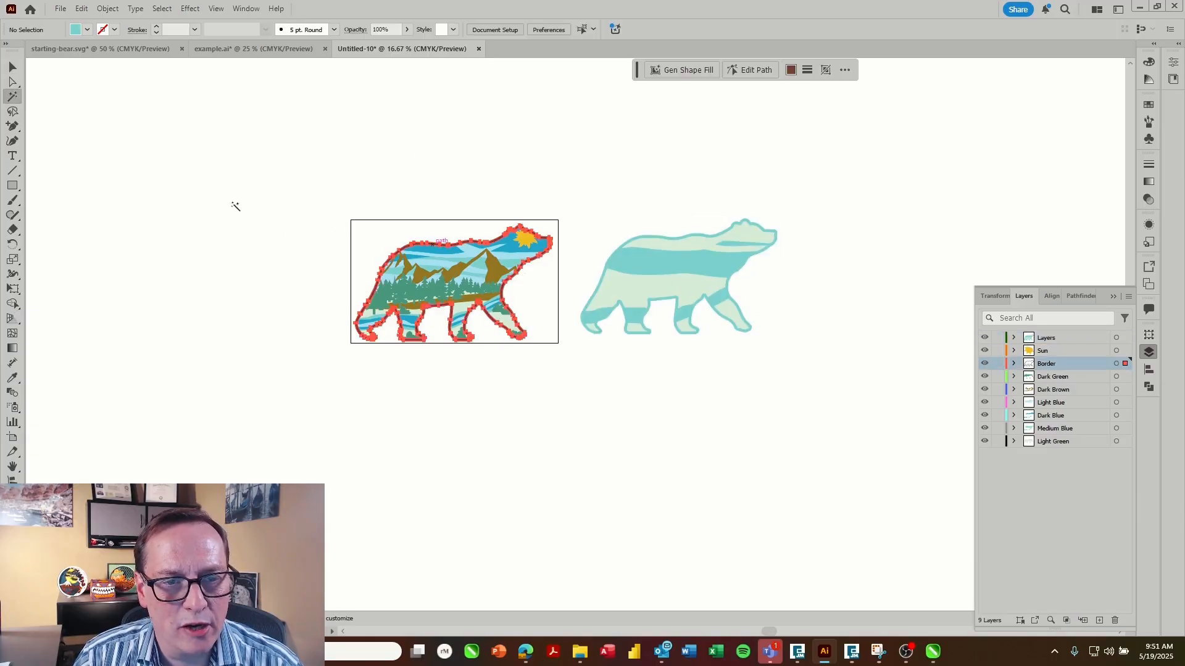
left_click(433, 253)
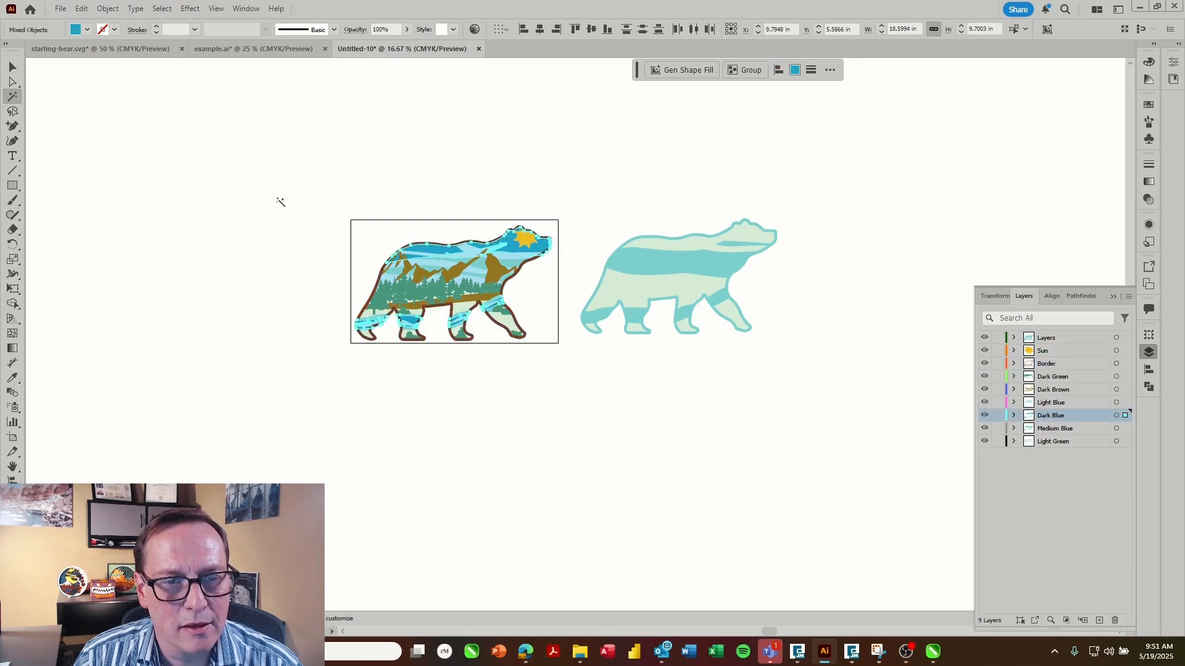
left_click(10, 66)
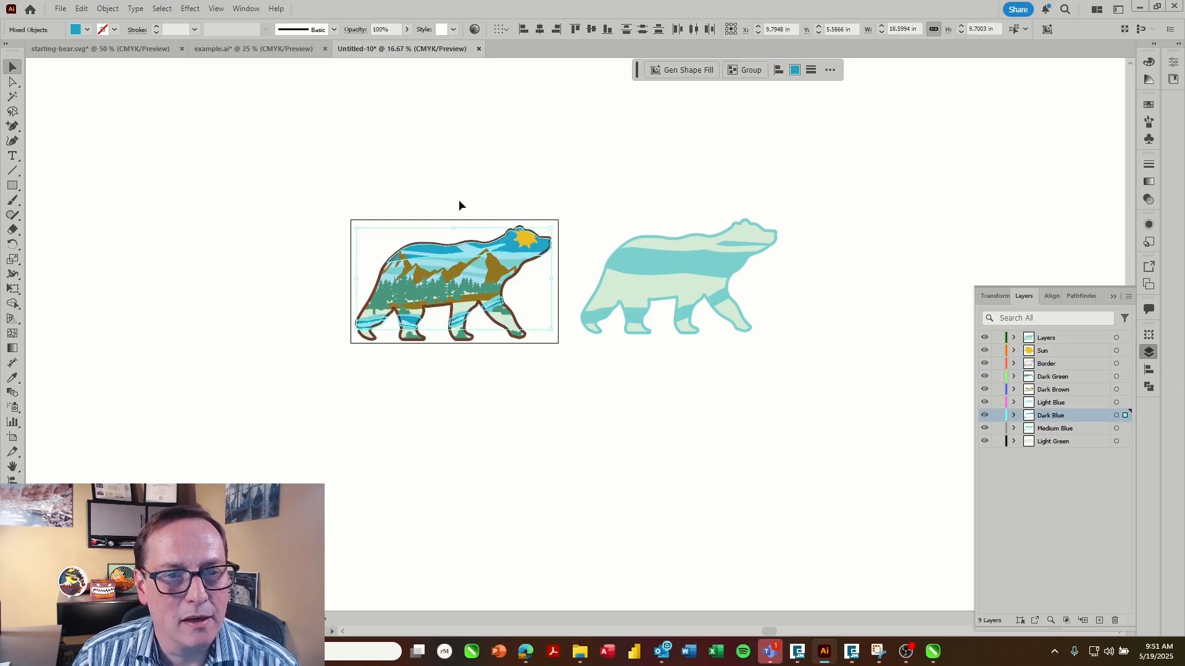
left_click(446, 242, "shift")
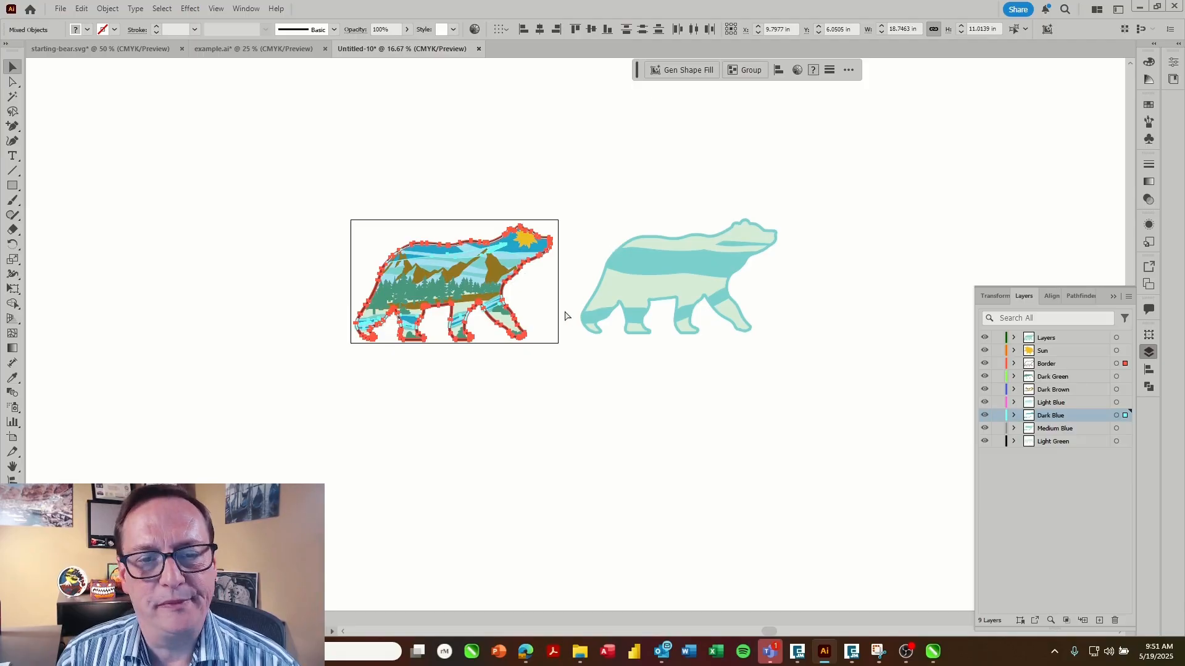
left_click_drag(527, 321, 517, 265)
left_click_drag(563, 315, 653, 416)
- Unite the copied dark blue shapes and the border into a single shape
left_click(1048, 298)
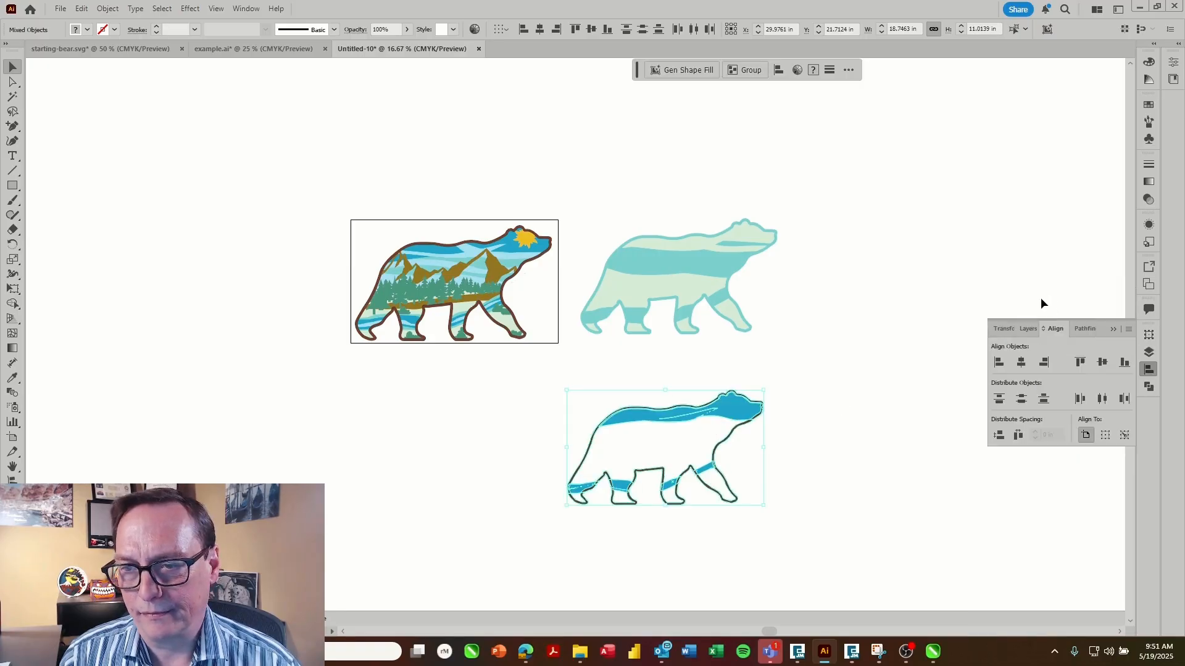
left_click(1027, 328)
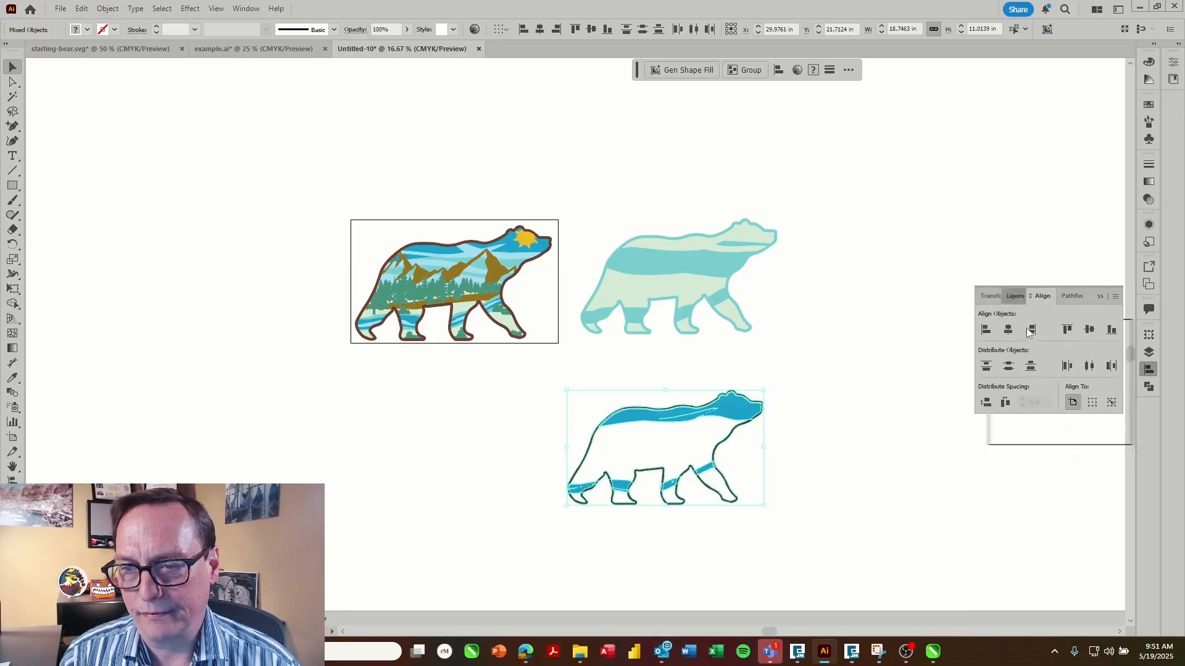
left_click(1083, 298)
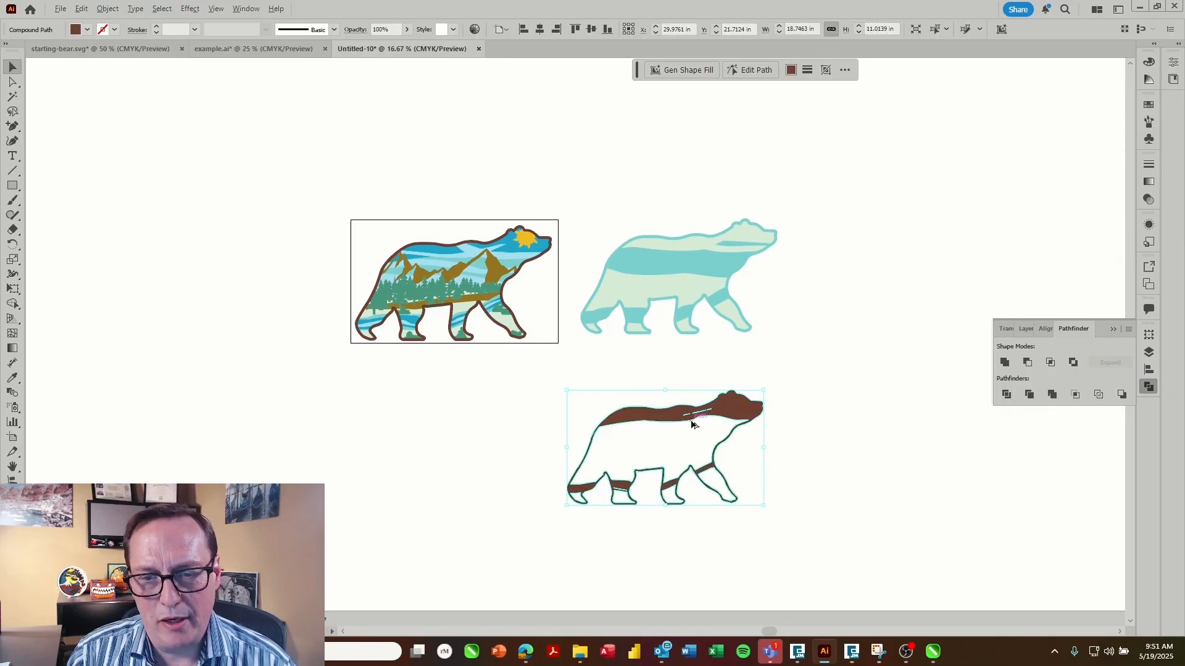
- Delete the four thin sliver gaps inside the back band of the united dark blue bear shape
scroll(694, 422, "up", 2)
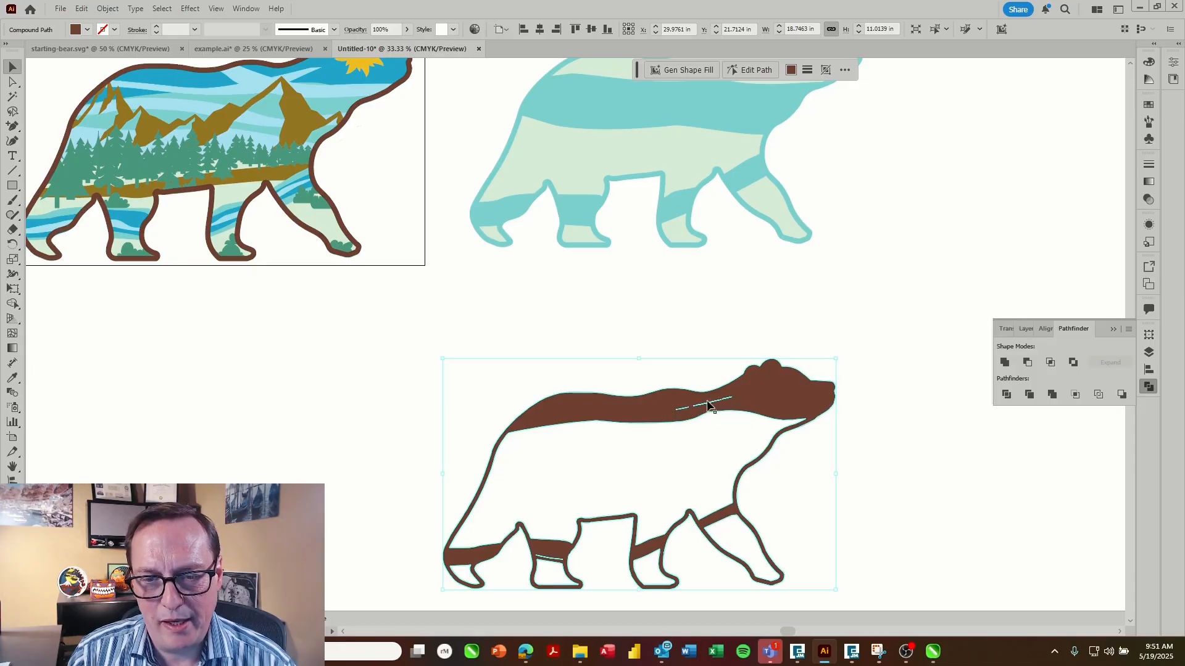
scroll(708, 415, "up", 2)
scroll(702, 413, "up", 3)
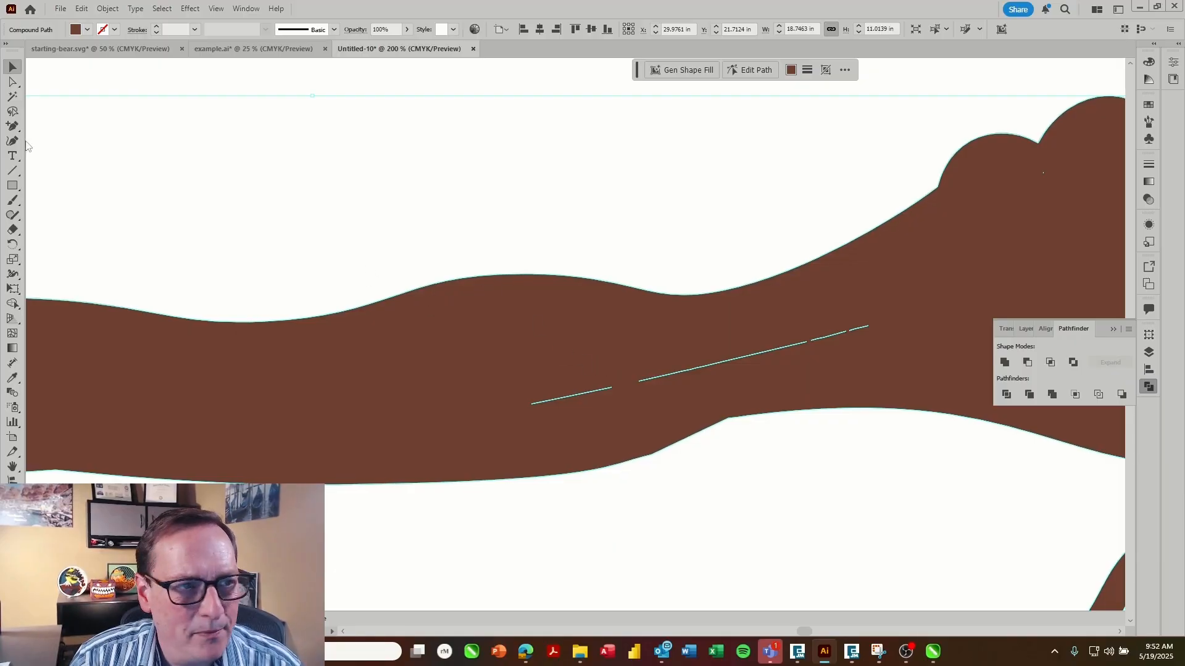
left_click(12, 84)
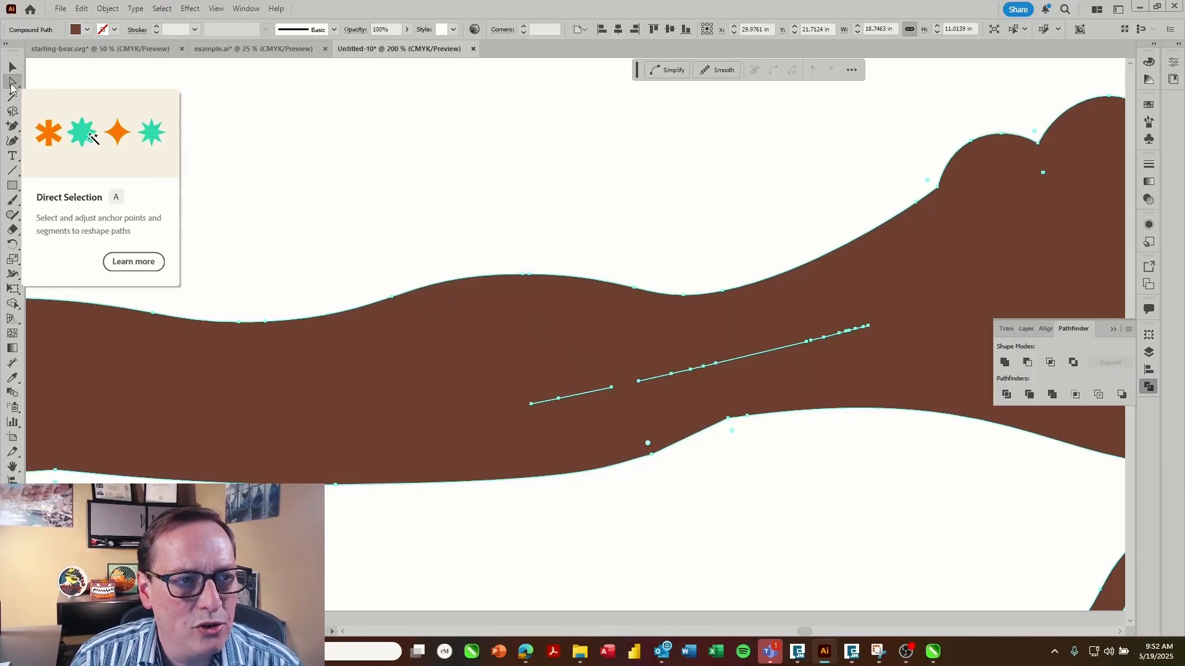
left_click(558, 400)
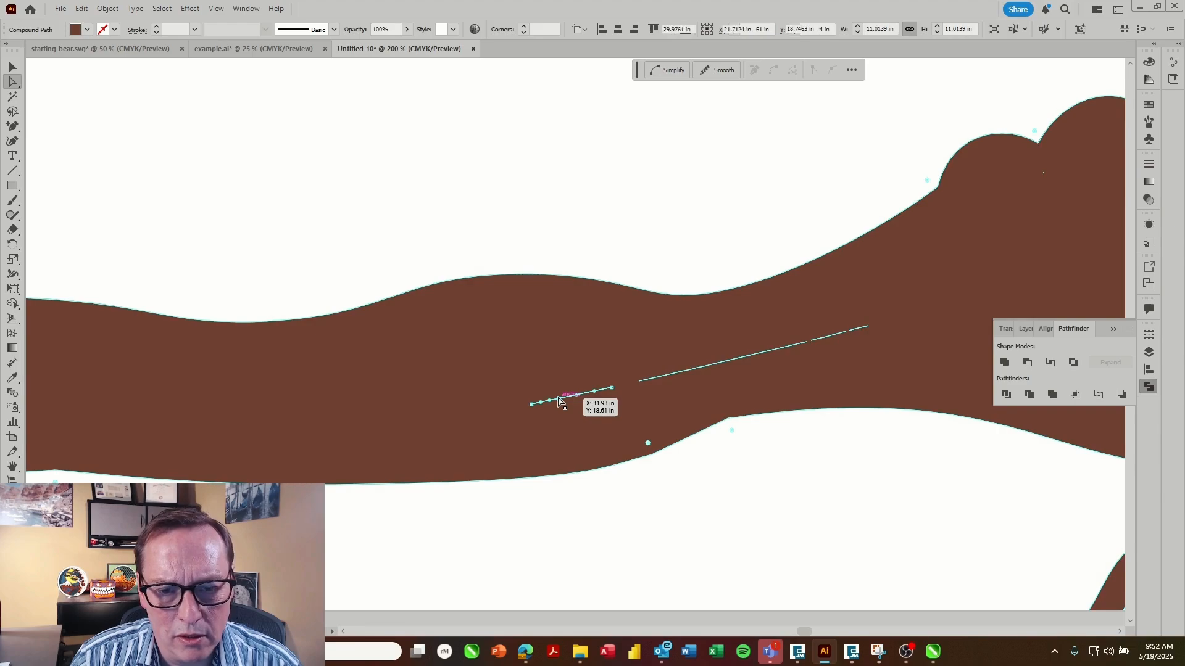
key("Delete")
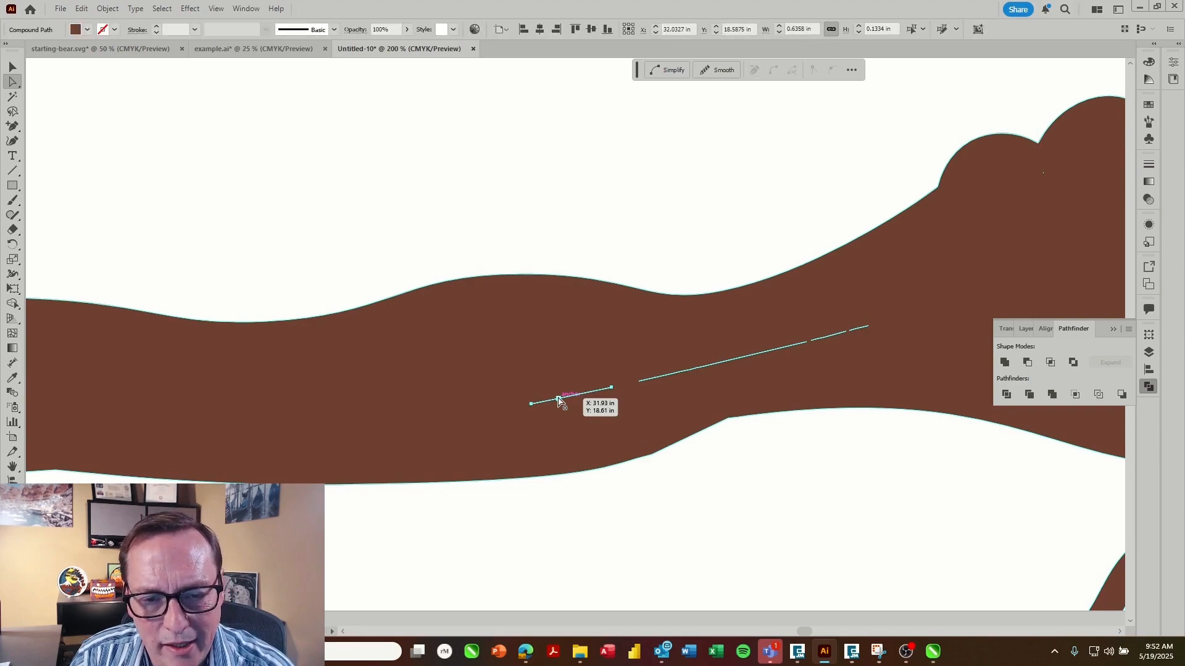
left_click(678, 374)
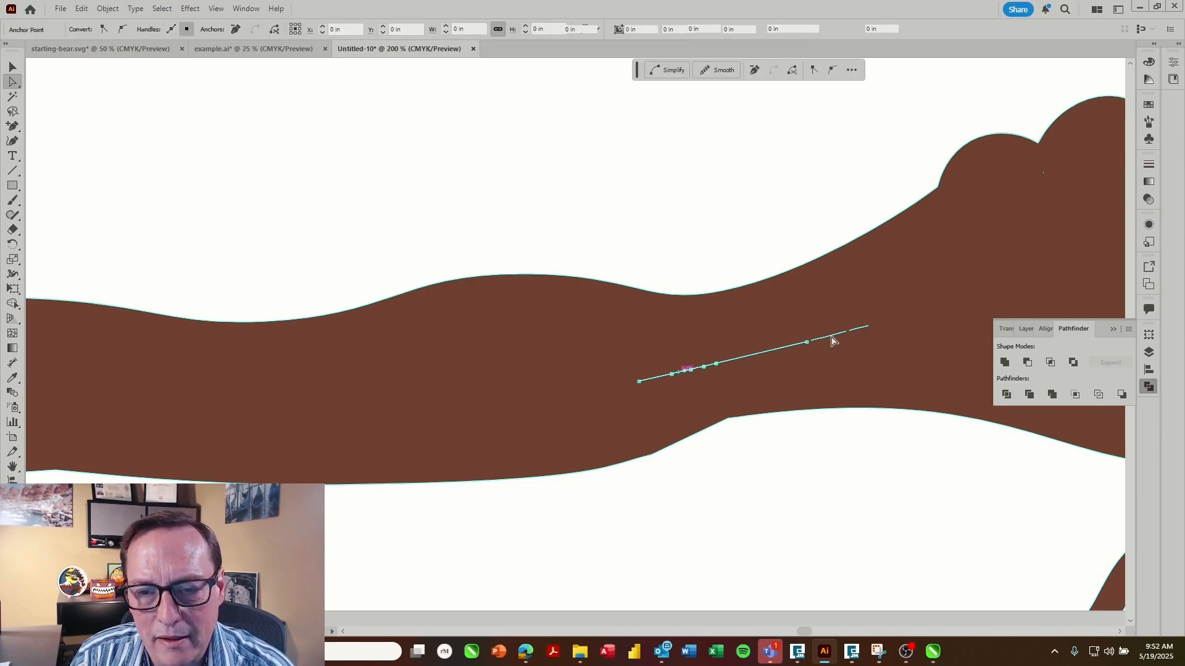
key("Delete")
left_click(830, 336)
key("Delete")
left_click(862, 329)
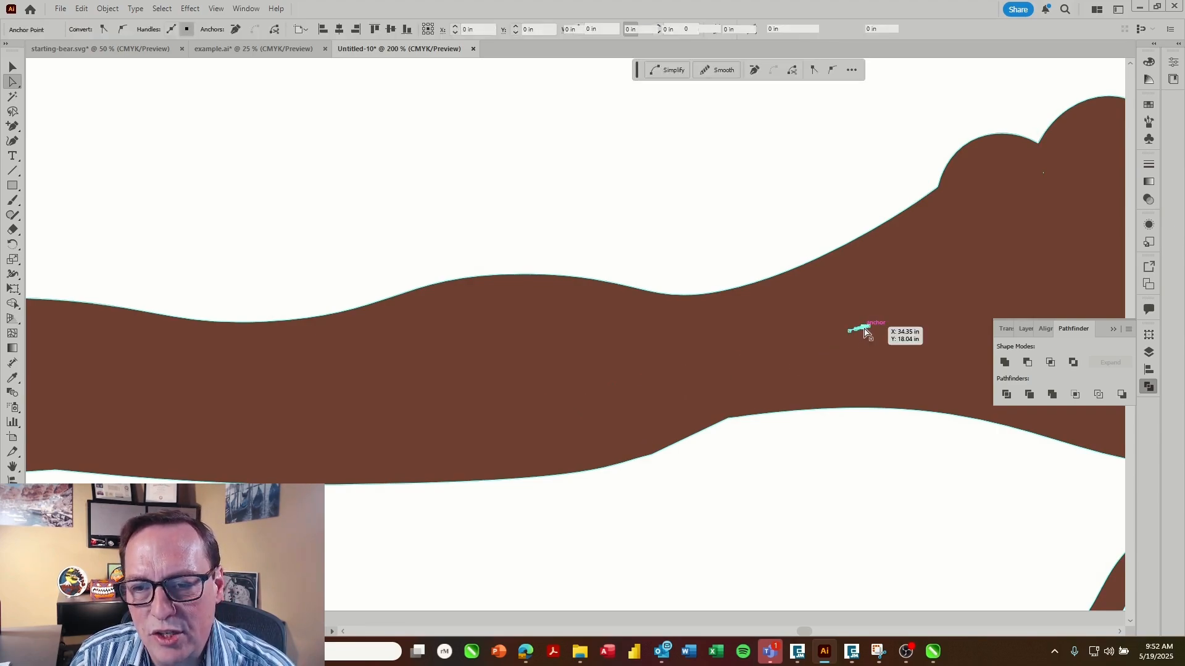
key("Delete")
- Delete the thin sliver gap in the hind leg band of the united dark blue bear shape
scroll(809, 302, "down", 4)
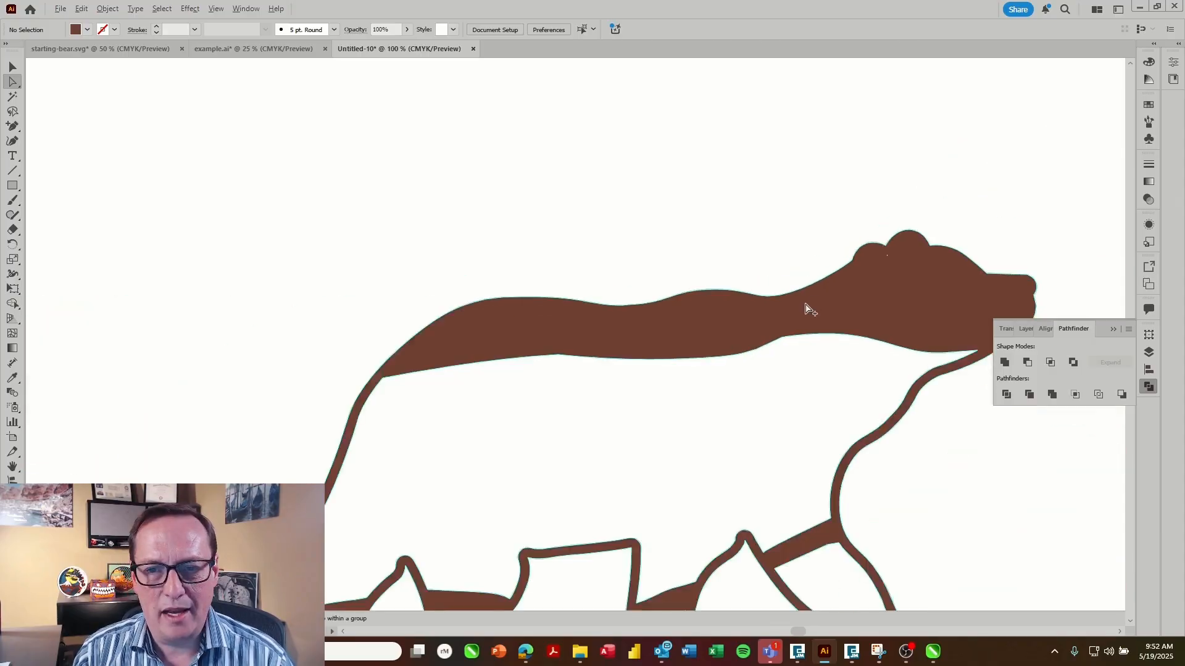
scroll(537, 556, "up", 5)
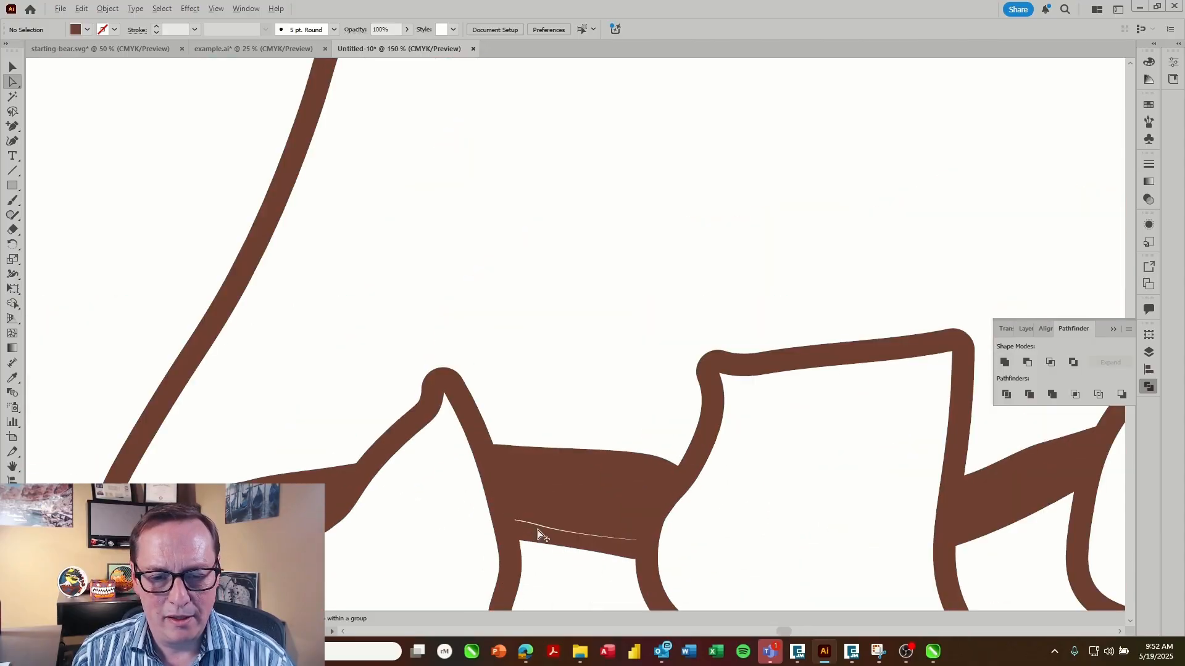
left_click(540, 531)
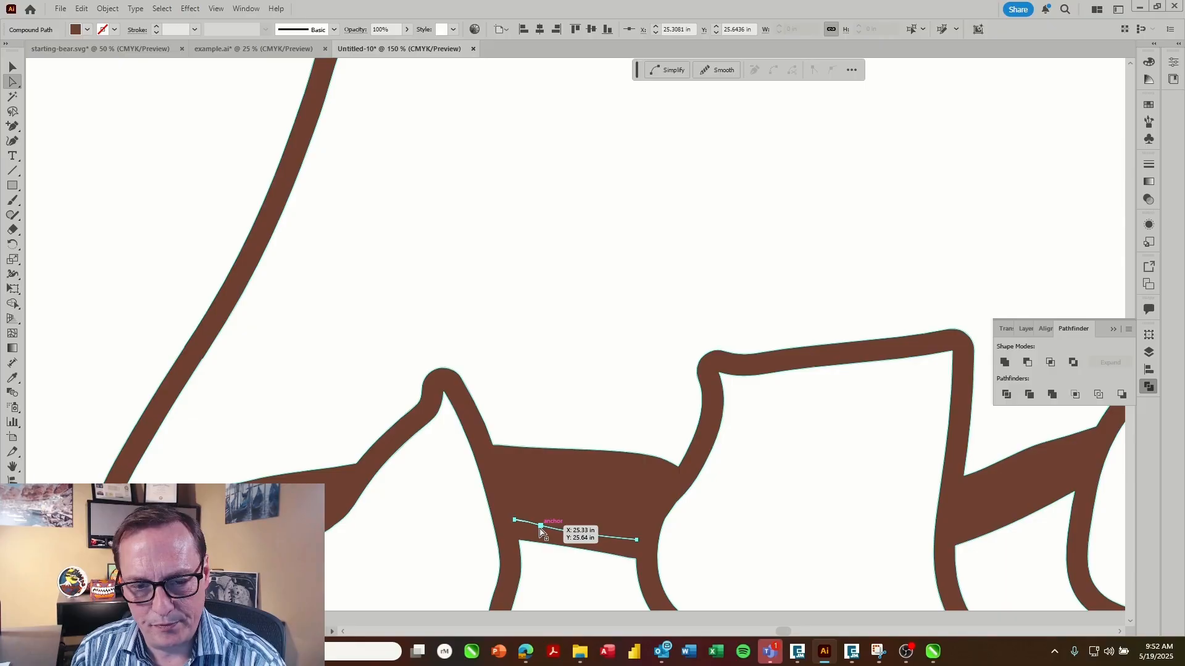
key("Delete")
scroll(561, 495, "down", 5)
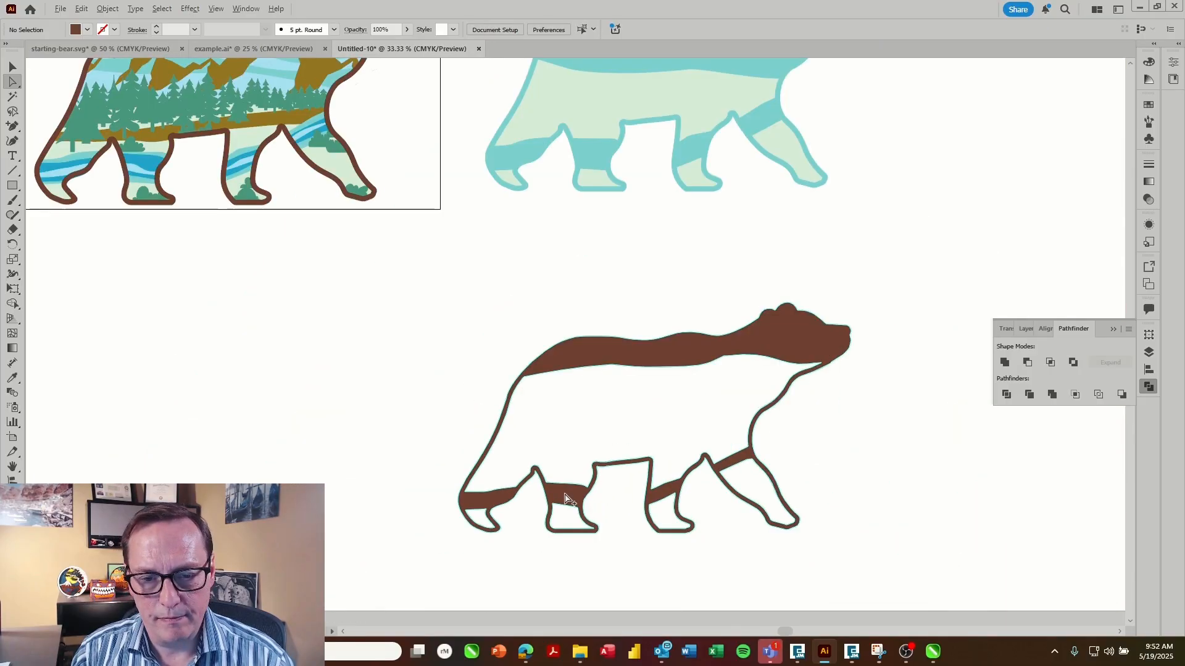
- Fill the cleaned bear shape with the dark blue sampled from the leg stripes of the bear artwork
left_click(13, 65)
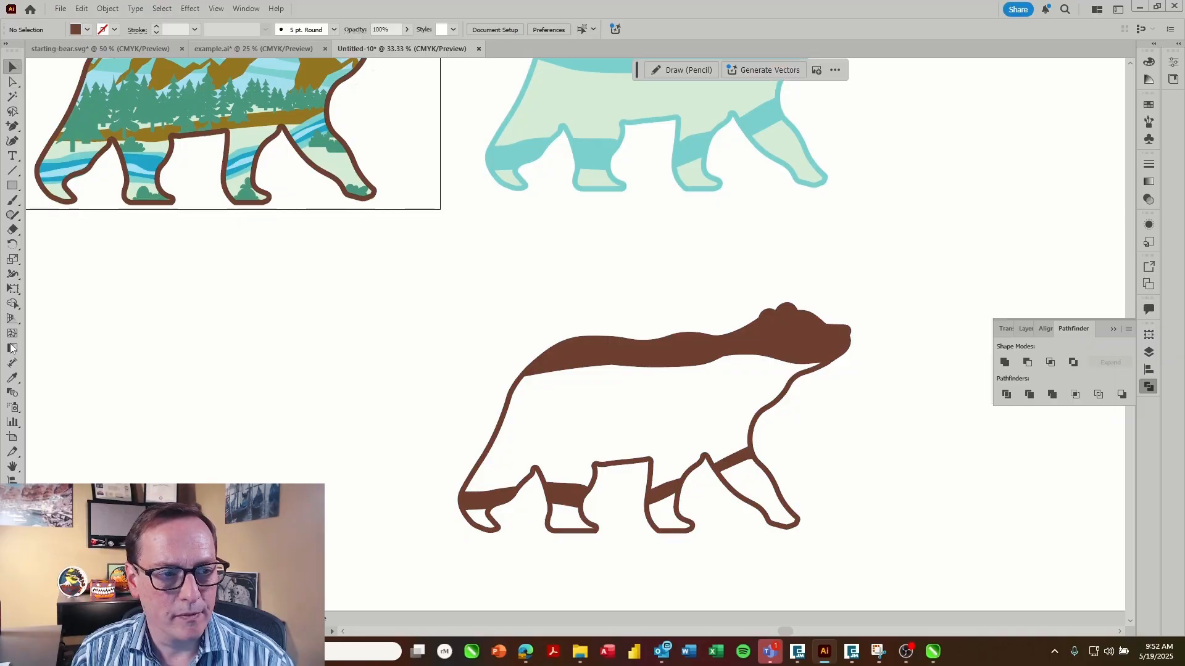
left_click(12, 378)
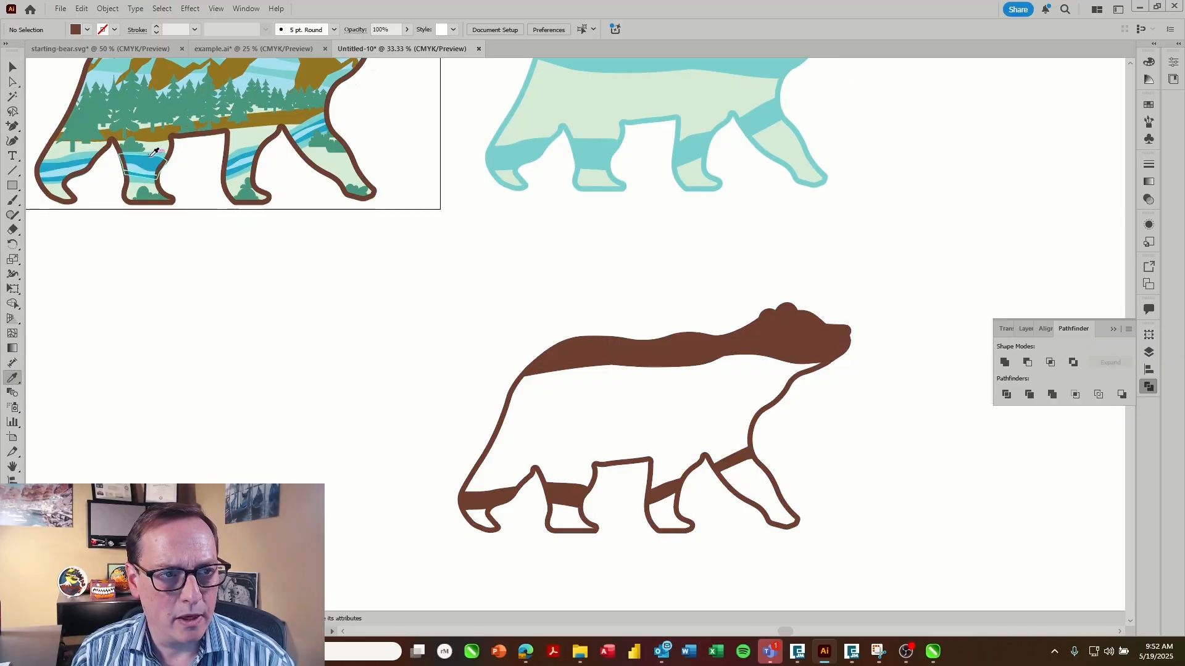
left_click(154, 158)
left_click(13, 66)
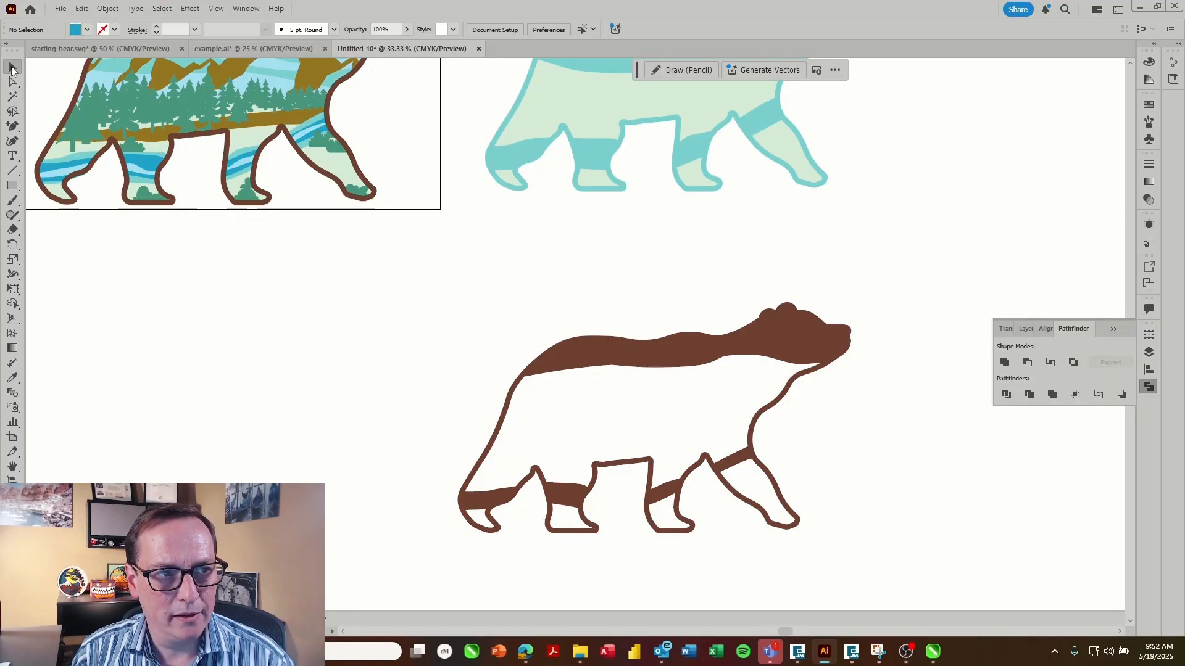
left_click(587, 378)
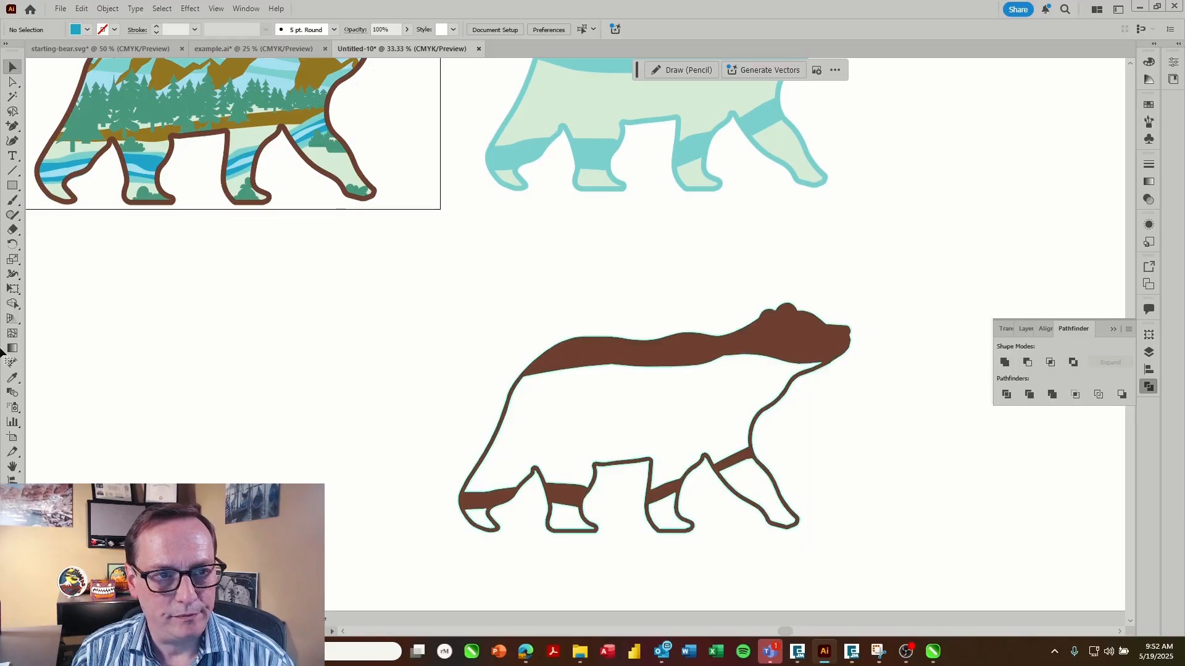
left_click(13, 377)
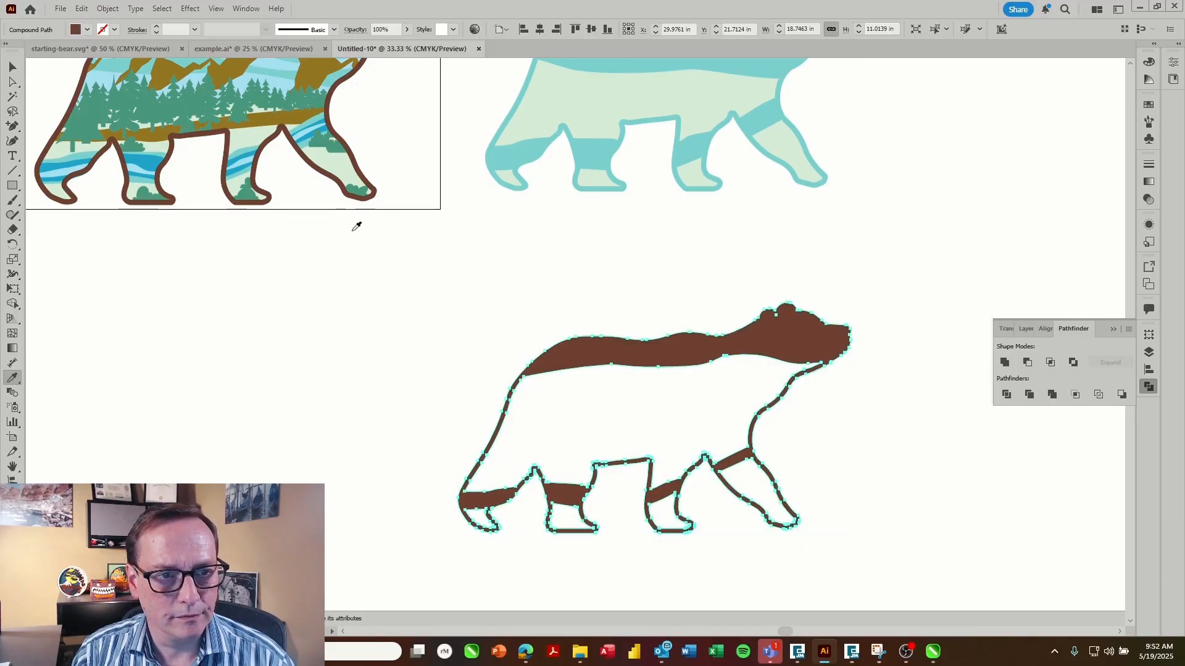
left_click(236, 157)
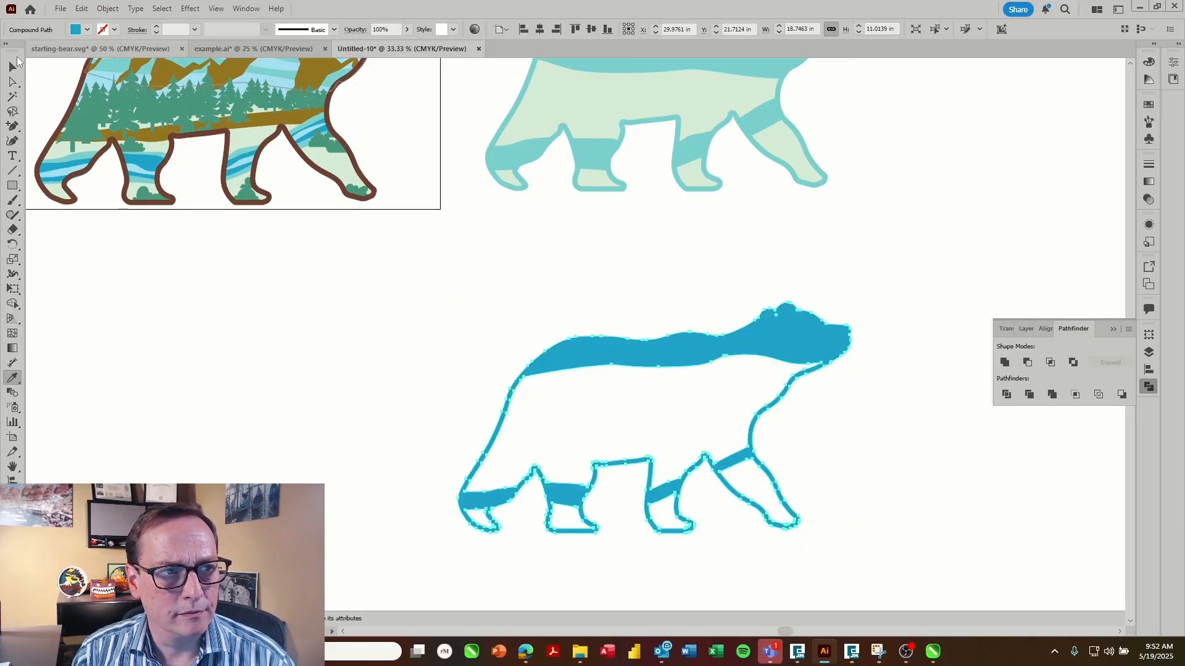
- Move the united dark blue shape to the Layers layer and align it on top of the stacked bear shapes
key("v")
scroll(634, 202, "down", 1)
scroll(634, 201, "down", 1)
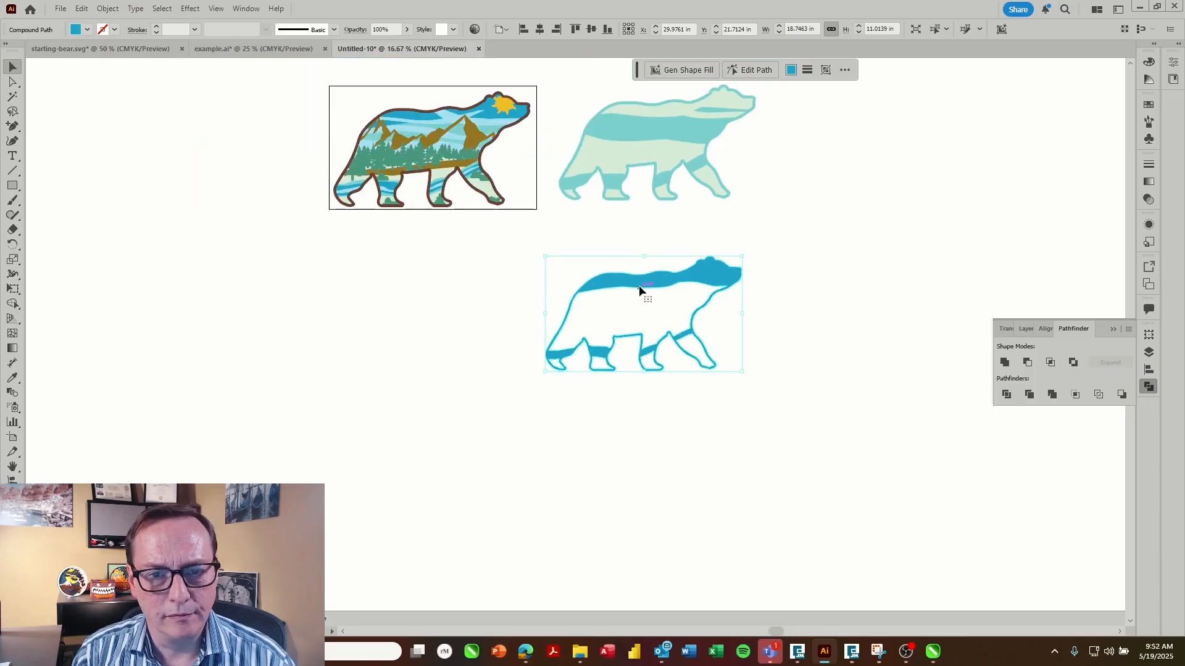
left_click_drag(640, 290, 672, 244)
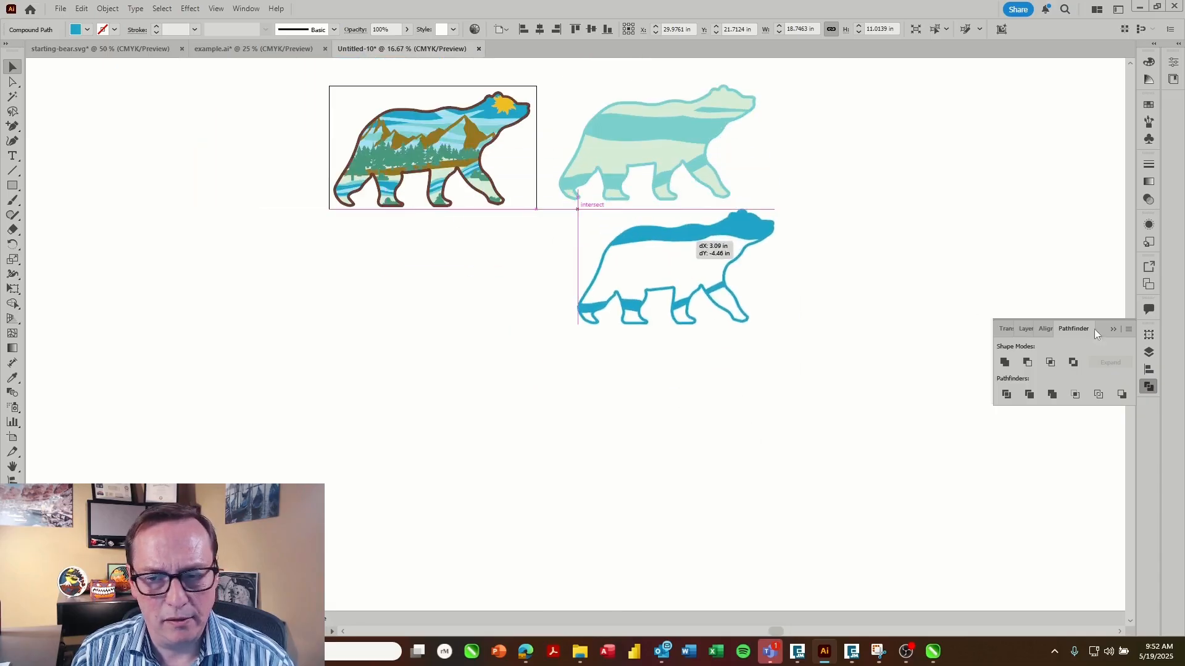
key("ctrl+x")
left_click(1023, 330)
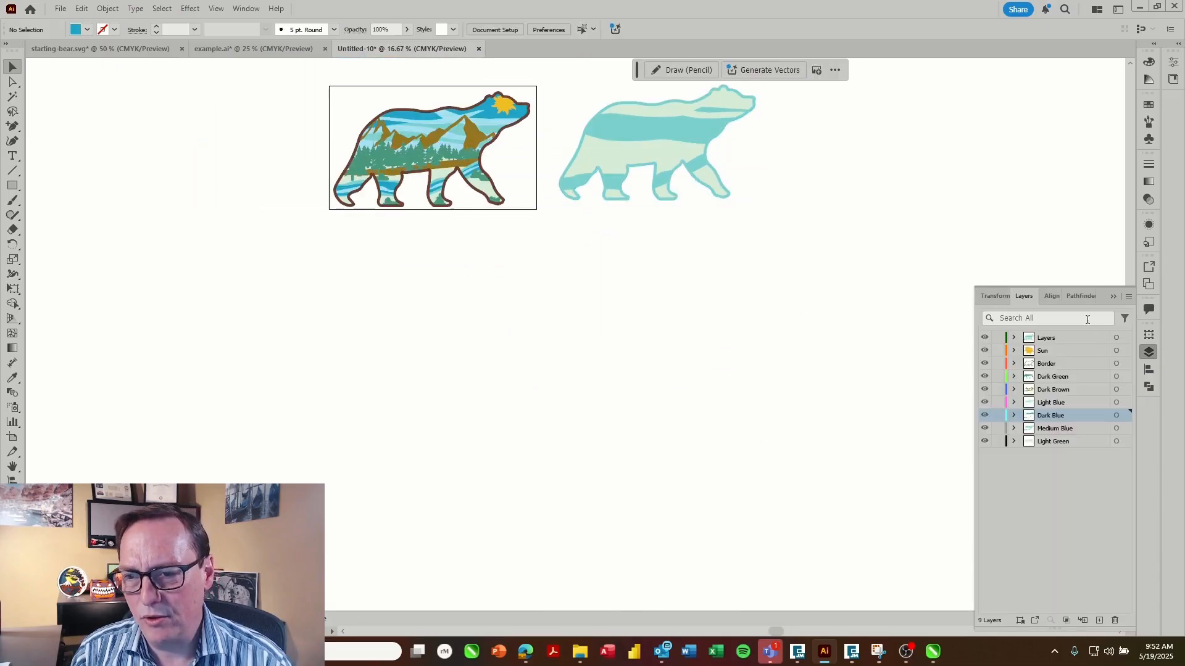
left_click(1065, 341)
key("ctrl+v")
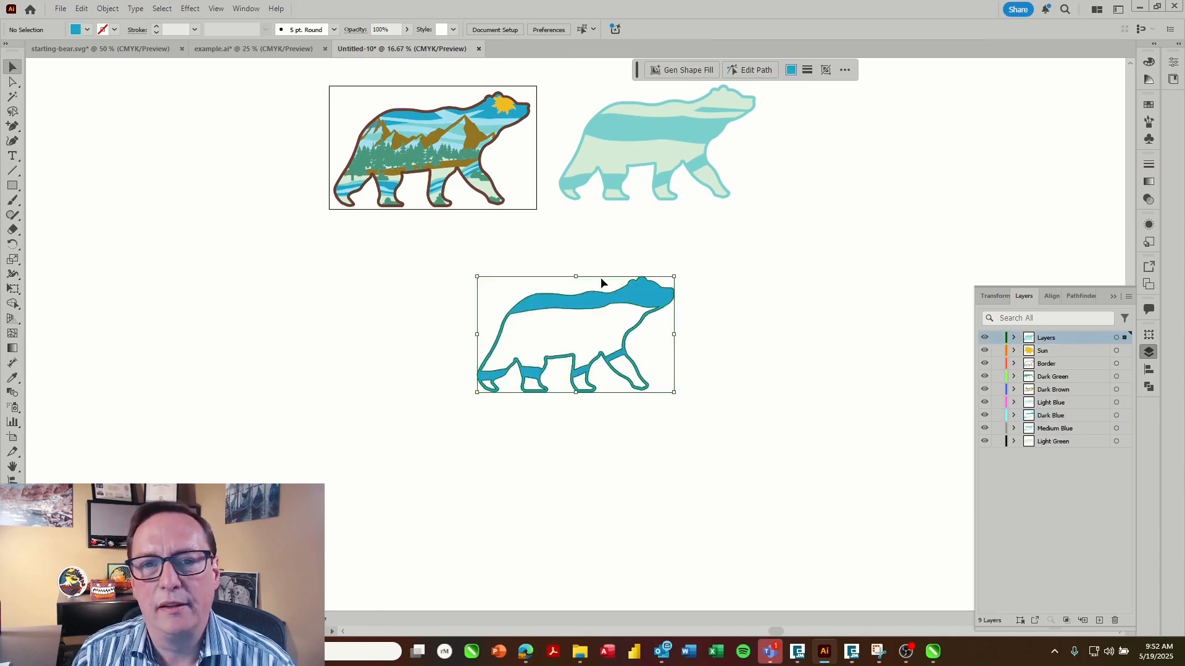
left_click_drag(610, 291, 690, 98)
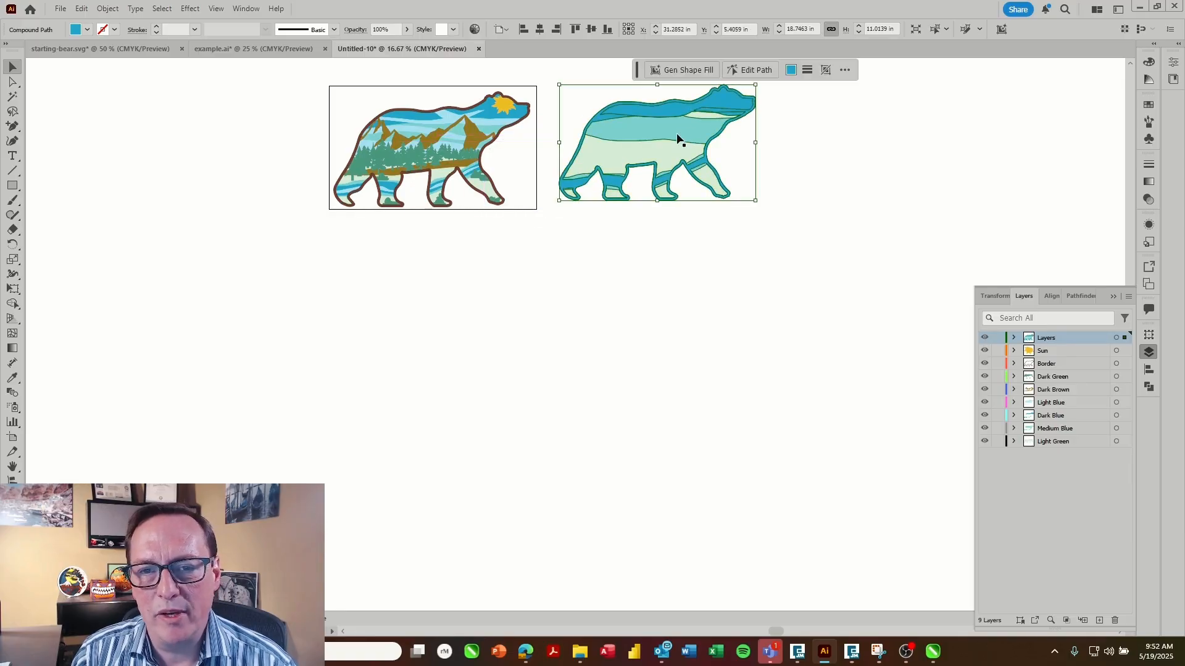
scroll(663, 142, "up", 1)
scroll(637, 168, "up", 1)
scroll(932, 166, "up", 4)
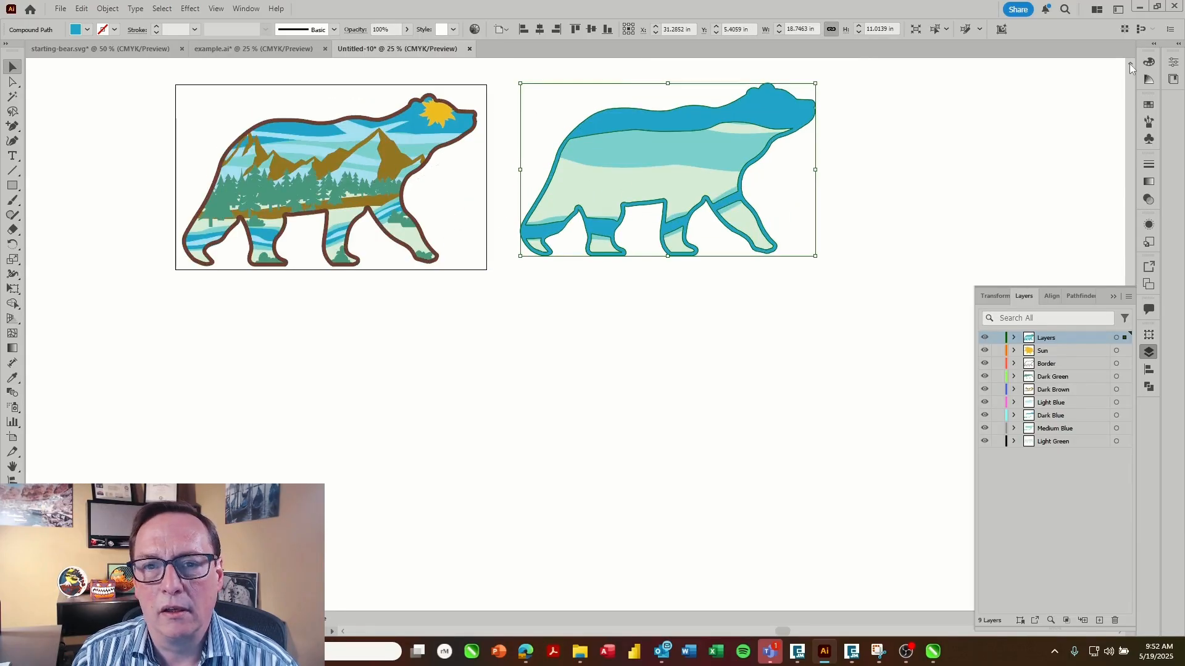
left_click(931, 165)
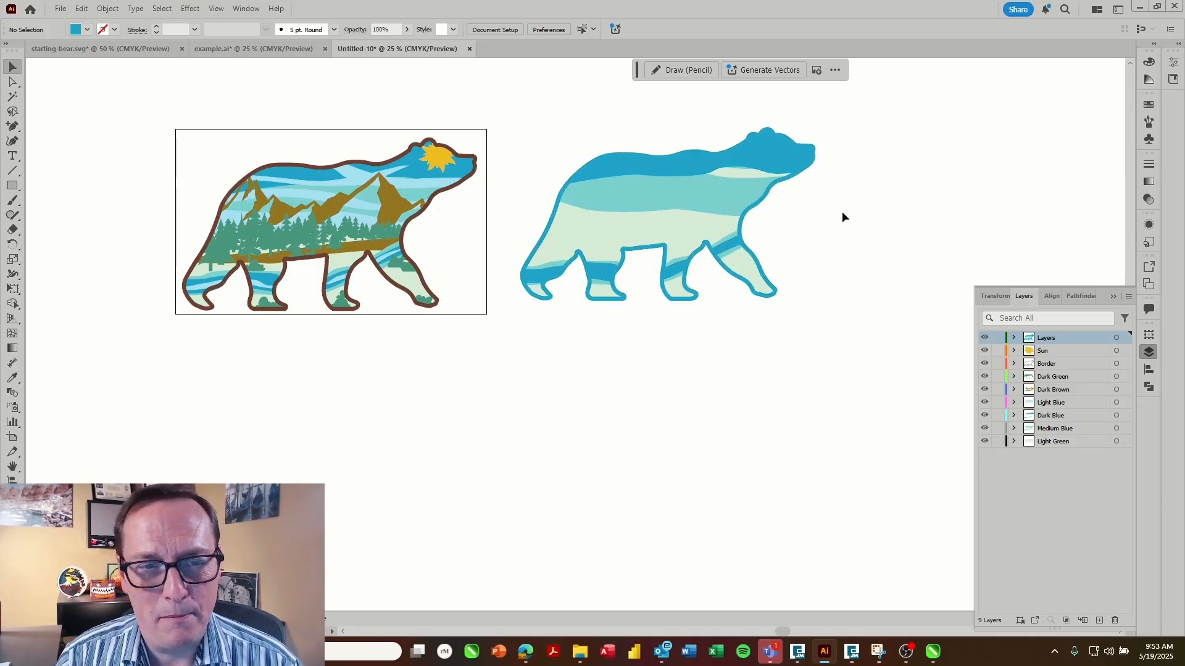
- Select all light blue shapes together with the brown border and place a copy below the stacked bear
left_click(11, 97)
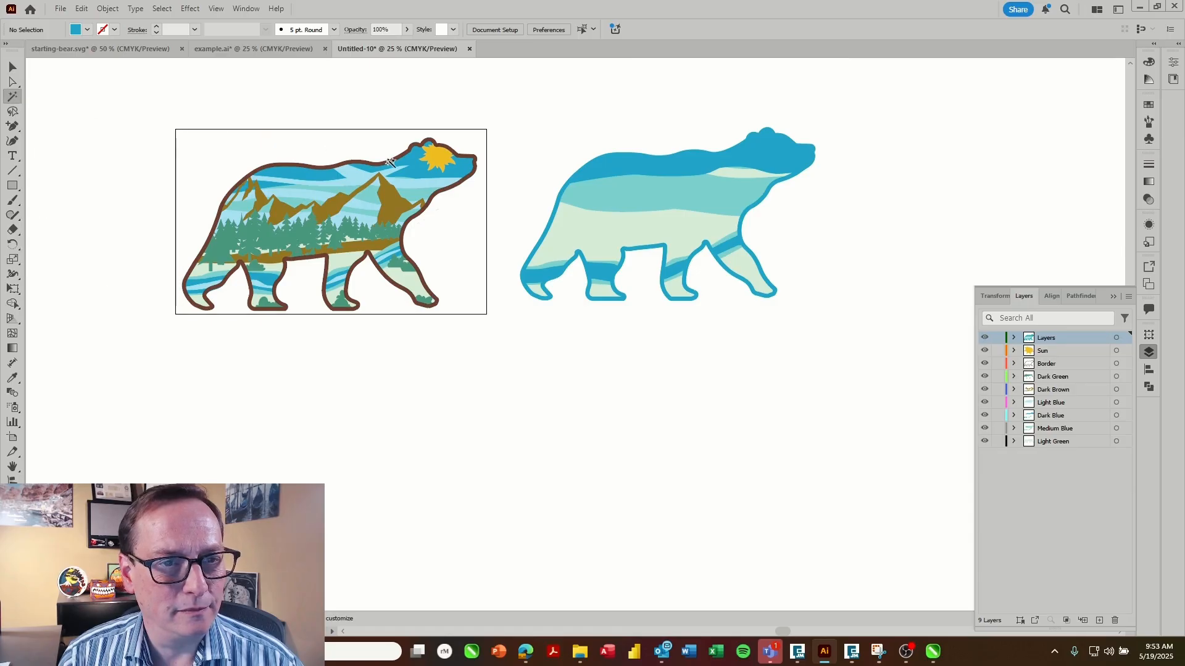
left_click(359, 180)
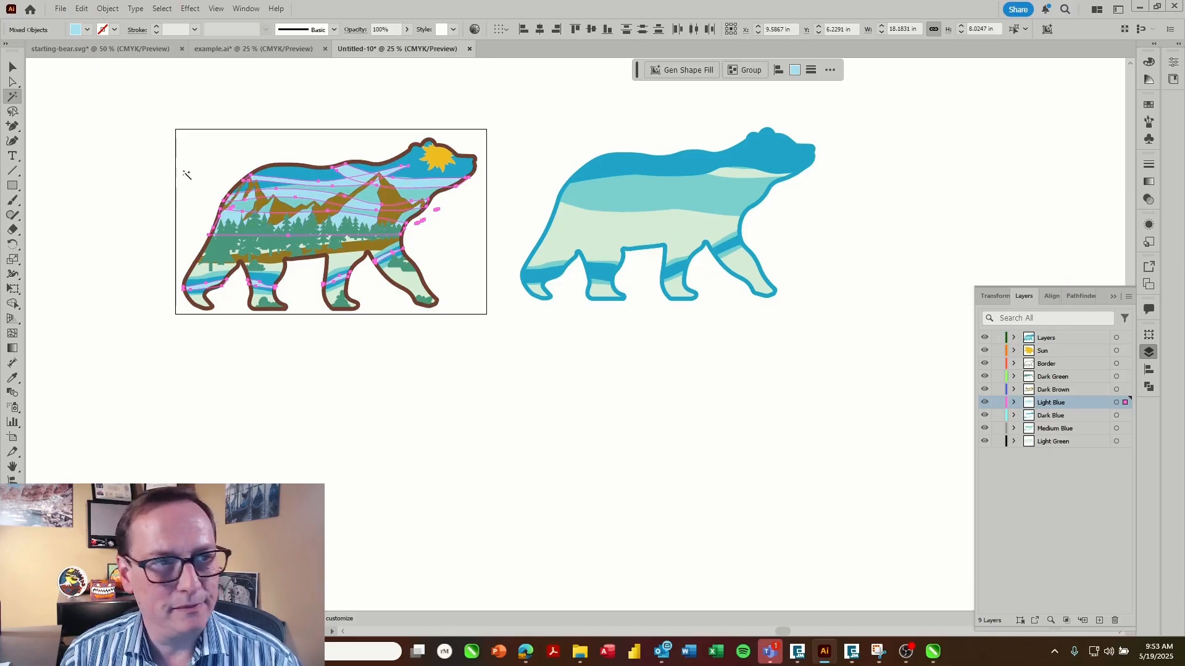
key("v")
left_click(319, 165, "shift")
key("ctrl+c")
key("ctrl+v")
left_click_drag(537, 336, 603, 454)
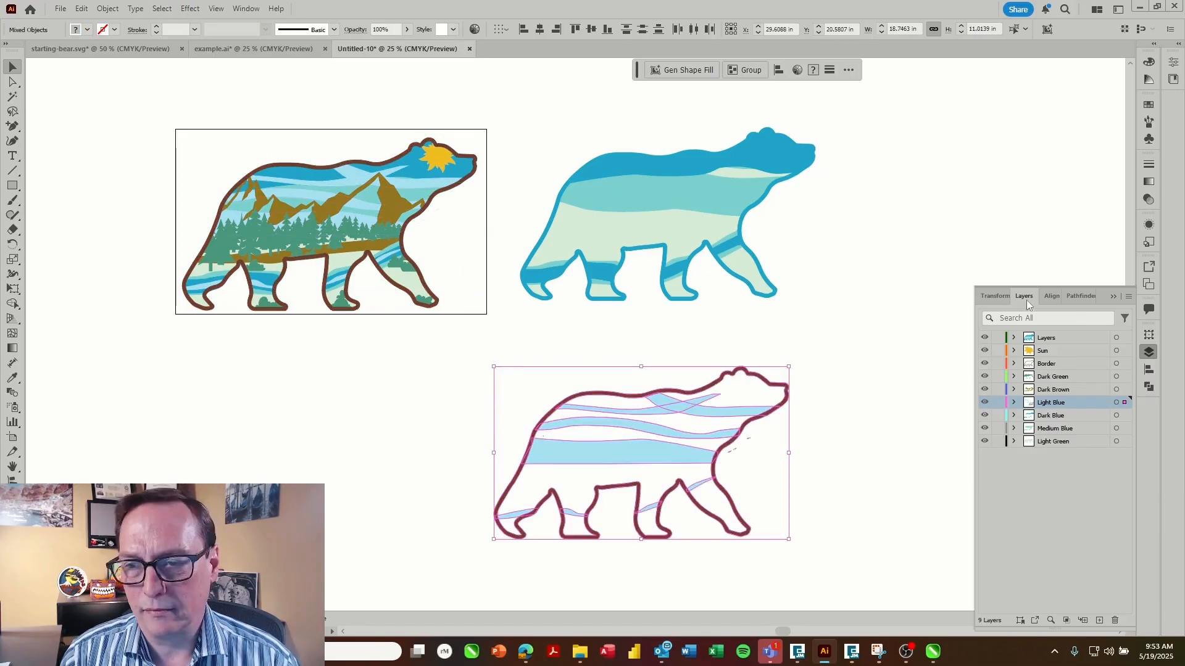
- Unite the copied light blue shapes with the border and fill the result with the light blue sampled from the artwork
left_click(1081, 296)
left_click(1004, 362)
key("i")
left_click(364, 179)
- Move the united light blue shape to the Layers layer, aligned on top of the stacked bear
key("v")
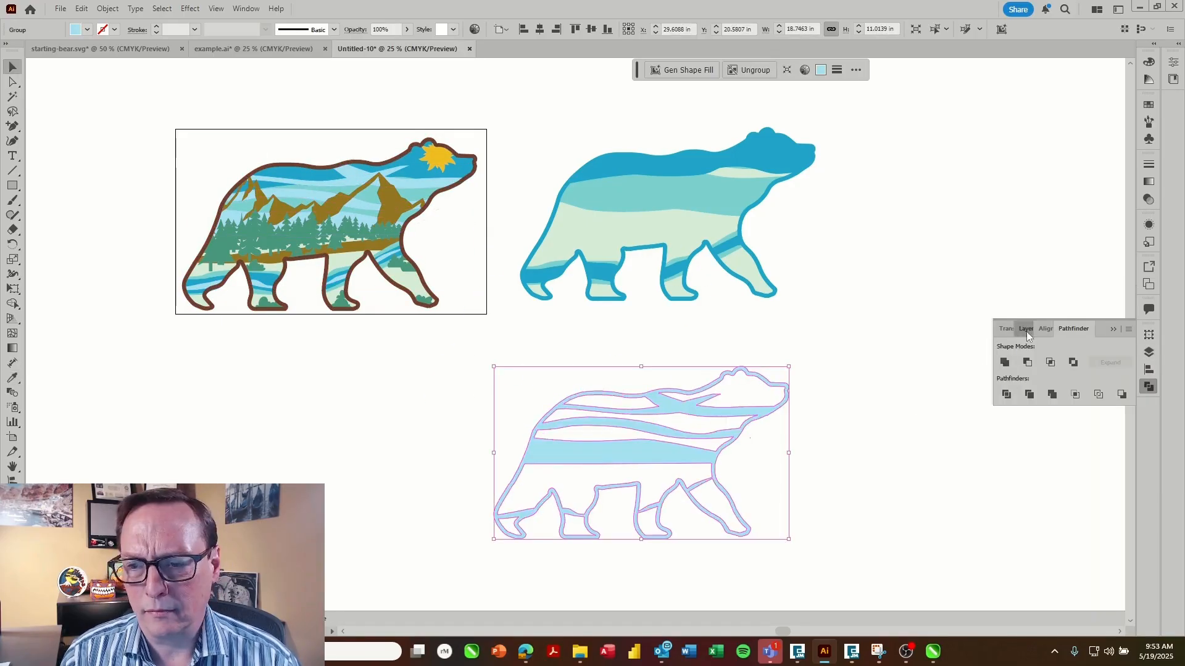
left_click(1026, 329)
left_click_drag(679, 413, 697, 165)
- Select all golden brown mountain and ground shapes together with the border and place a copy below the stacked bear
left_click(12, 96)
left_click(340, 249)
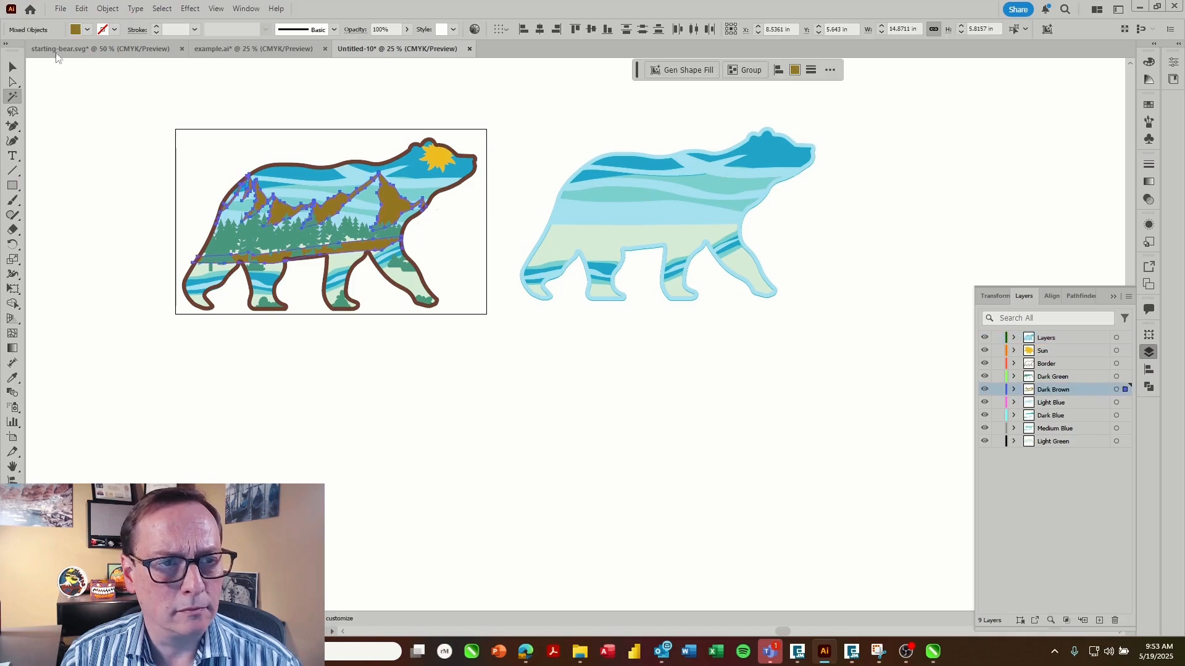
left_click(12, 66)
left_click(434, 198, "shift")
left_click_drag(333, 200, 636, 382)
- Unite the copied mountain and ground shapes with the border and fill the result with the mountains' golden brown
left_click(1080, 296)
left_click(1004, 362)
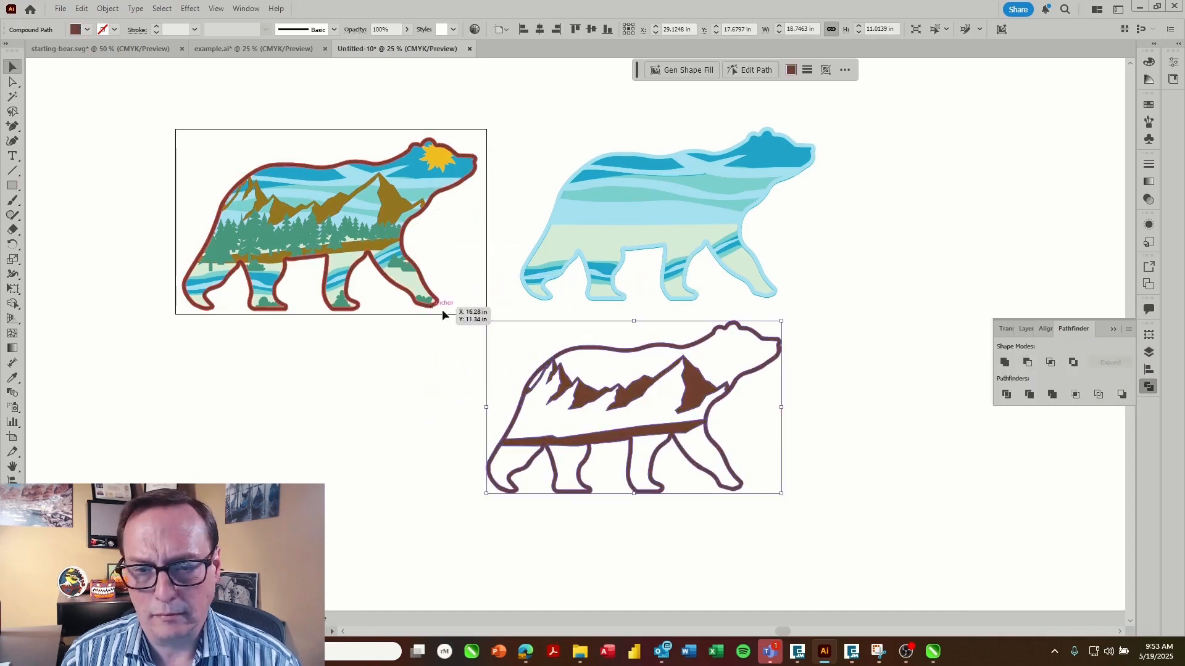
key("ctrl+z")
- Move the united golden brown shape to the Layers layer and align it on top of the stacked bear
key("Delete")
left_click(1024, 329)
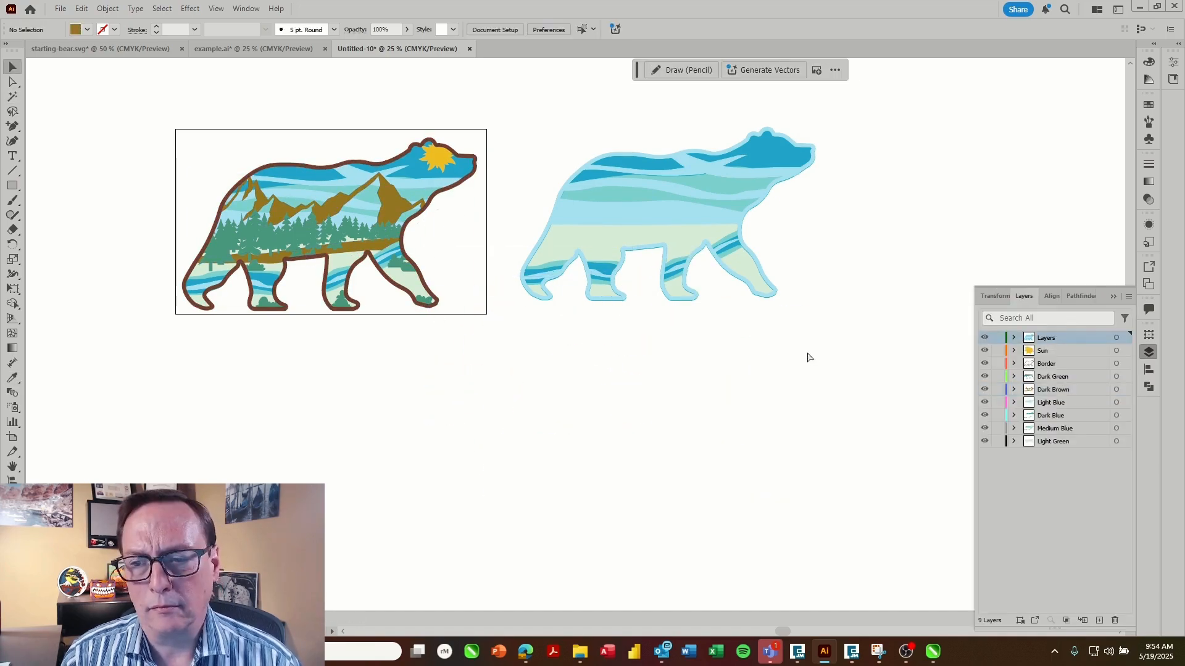
key("ctrl+v")
left_click_drag(631, 313, 723, 192)
left_click(555, 117)
- Select all dark green tree and bush shapes together with the border and place a copy below the stacked bear
left_click(12, 96)
left_click(254, 238)
left_click(13, 67)
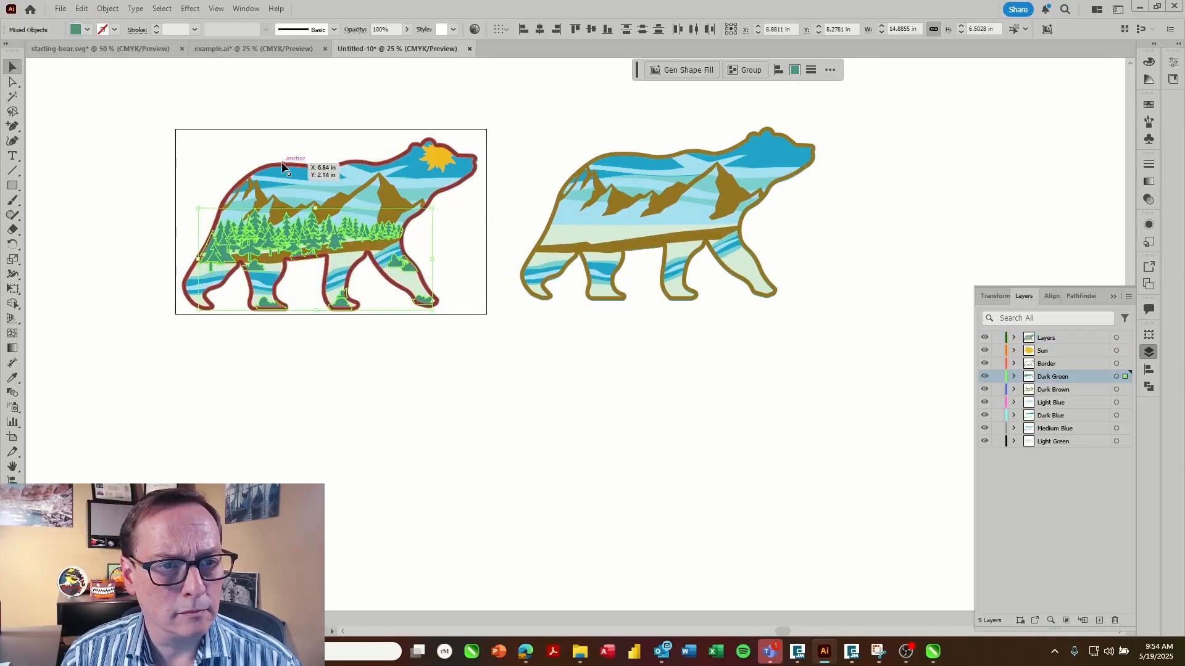
left_click(281, 162, "shift")
left_click_drag(281, 161, 601, 353)
- Unite the copied dark green shapes with the border and fill the result with the dark green of the trees
left_click(1081, 296)
left_click(1005, 362)
key("i")
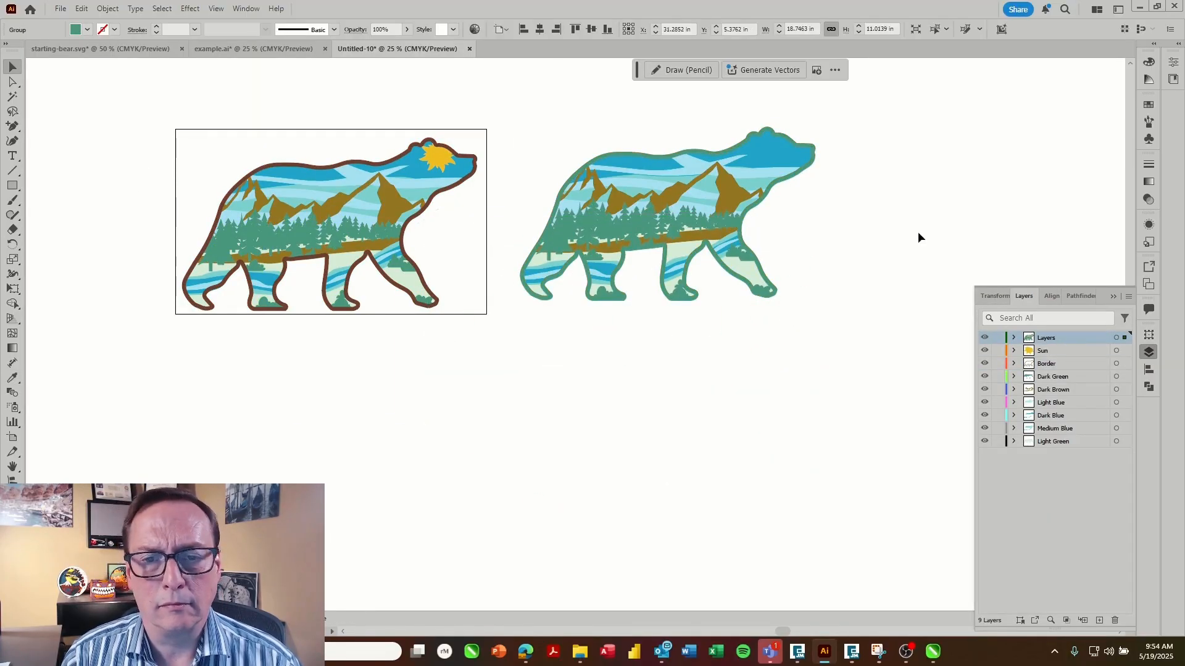
- Copy the brown border of the original bear and align the copy on top of the stacked bear
left_click(319, 254)
left_click_drag(319, 255, 567, 365)
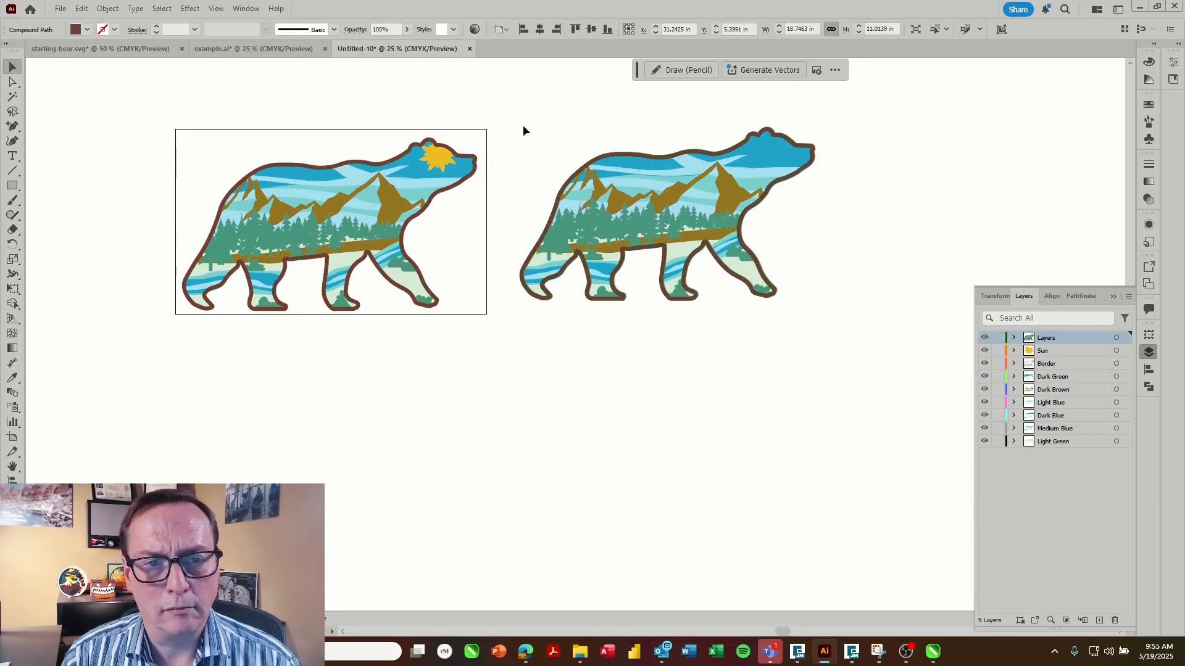
- Copy the sun into the Layers layer and position it on the head of the stacked bear
left_click(438, 158)
key("ctrl+c")
left_click(1067, 337)
key("ctrl+v")
left_click_drag(576, 333, 774, 148)
left_click(898, 166)
- Move the brown border, dark green and dark brown layers out of the stacked bear into their own column beside it
left_click(811, 148)
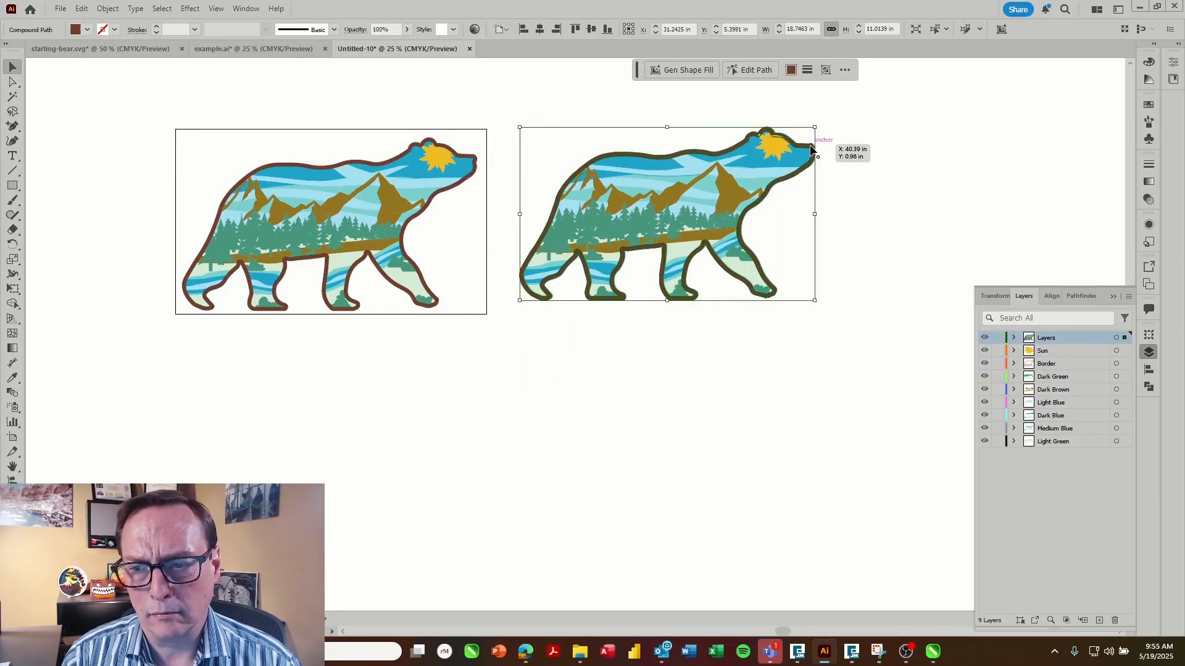
left_click(841, 165)
scroll(685, 271, "down", 1)
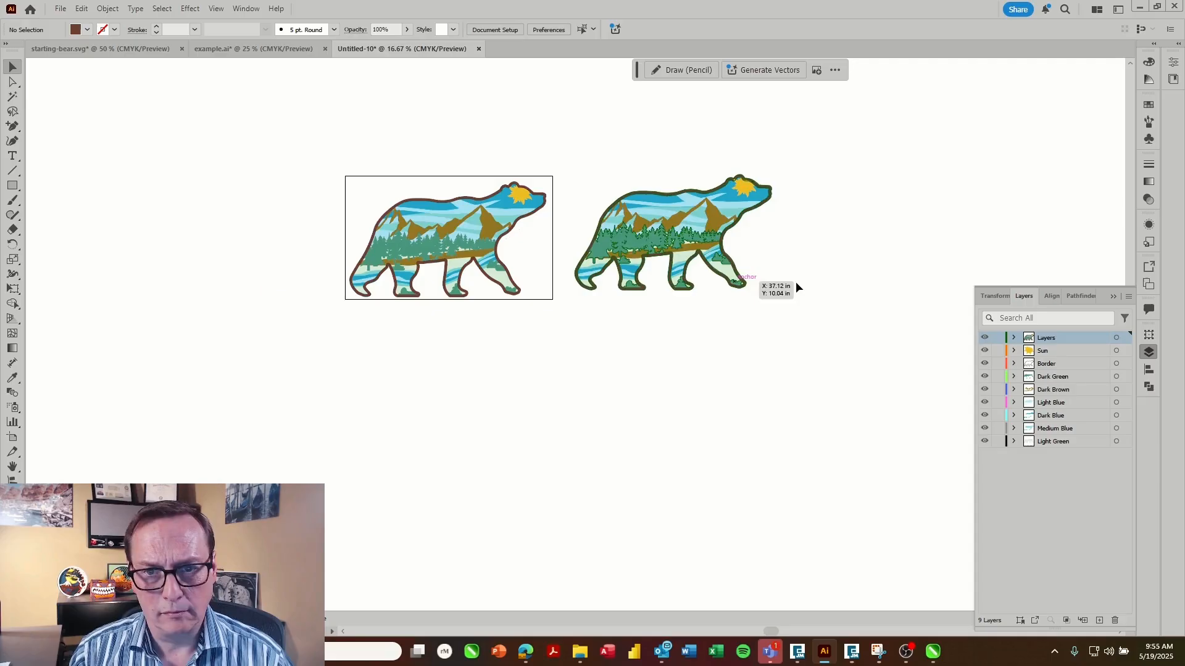
scroll(796, 282, "down", 1)
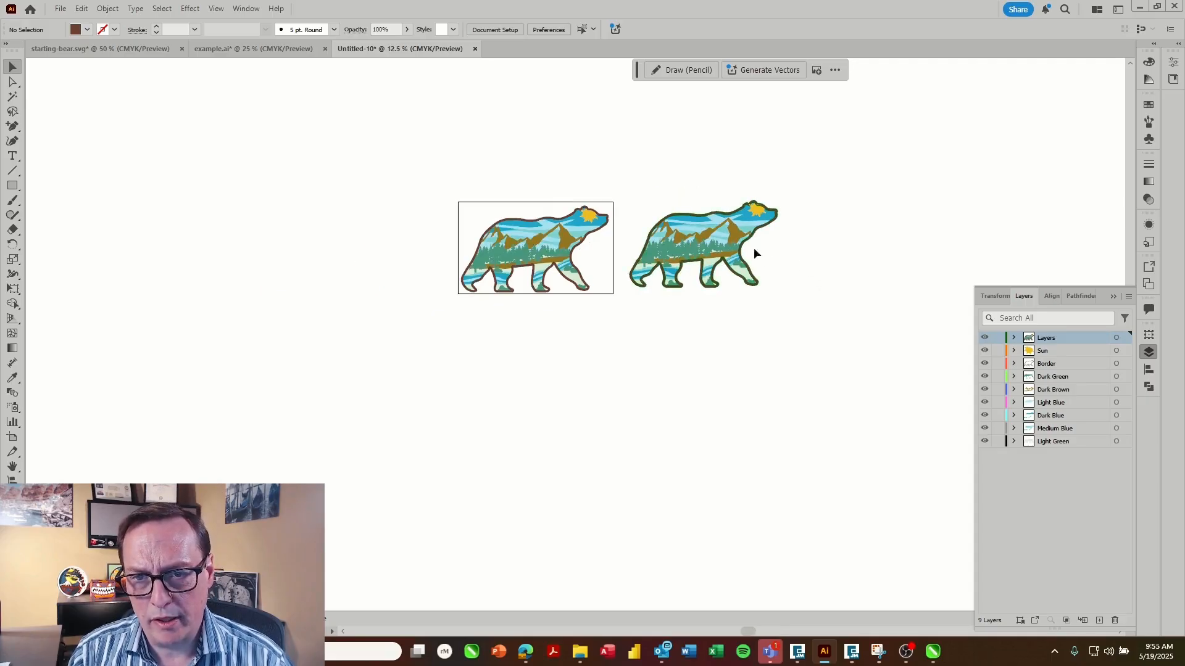
left_click_drag(753, 253, 918, 447)
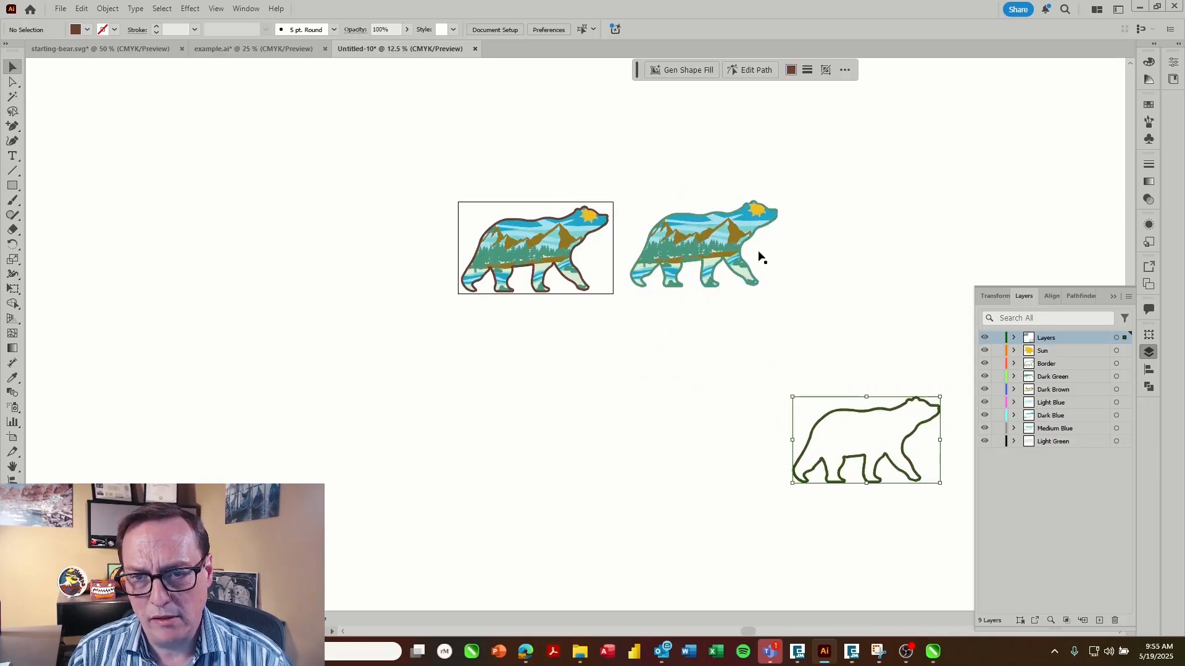
left_click_drag(761, 258, 914, 348)
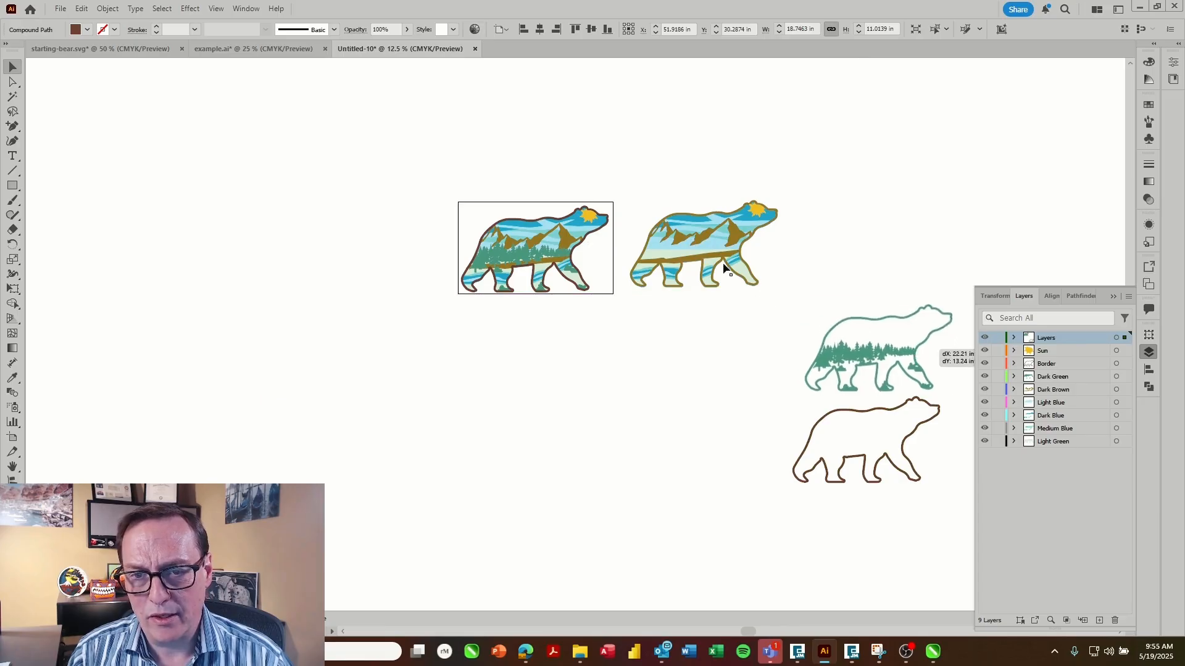
left_click_drag(739, 247, 916, 250)
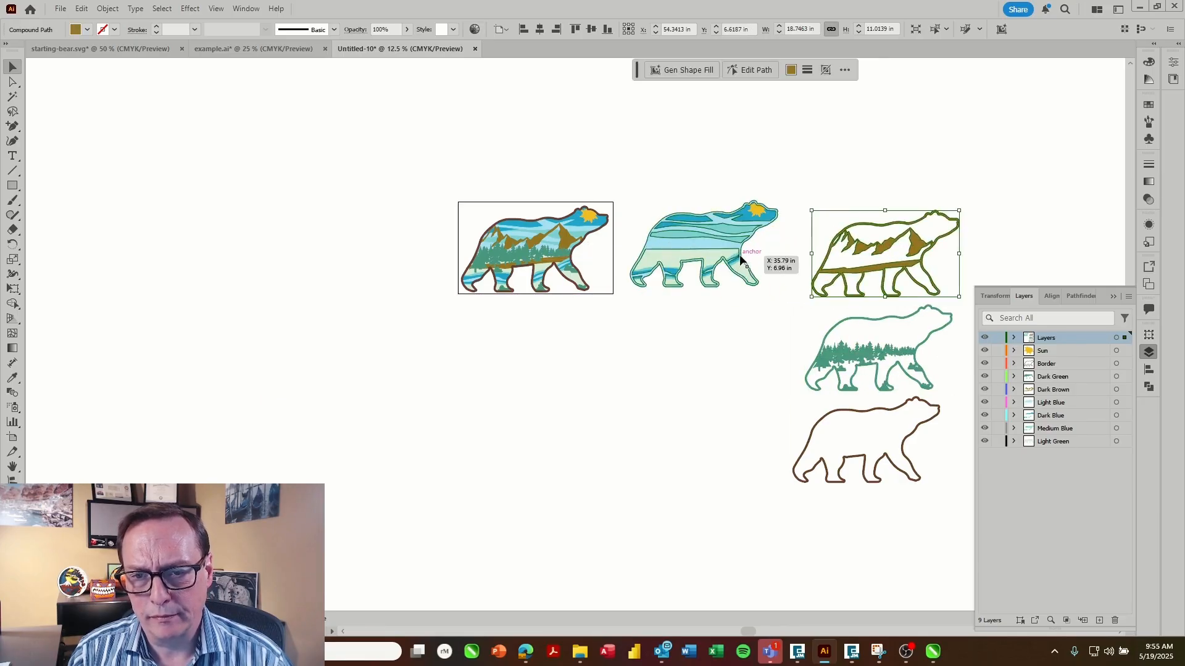
- Separate the light blue, dark blue, light green and medium blue layers into a second column and set the sun apart
left_click_drag(741, 259, 727, 456)
left_click_drag(749, 287, 732, 375)
left_click_drag(636, 225, 700, 140)
left_click_drag(749, 248, 707, 242)
left_click_drag(756, 211, 811, 213)
left_click(880, 176)
scroll(860, 199, "down", 1)
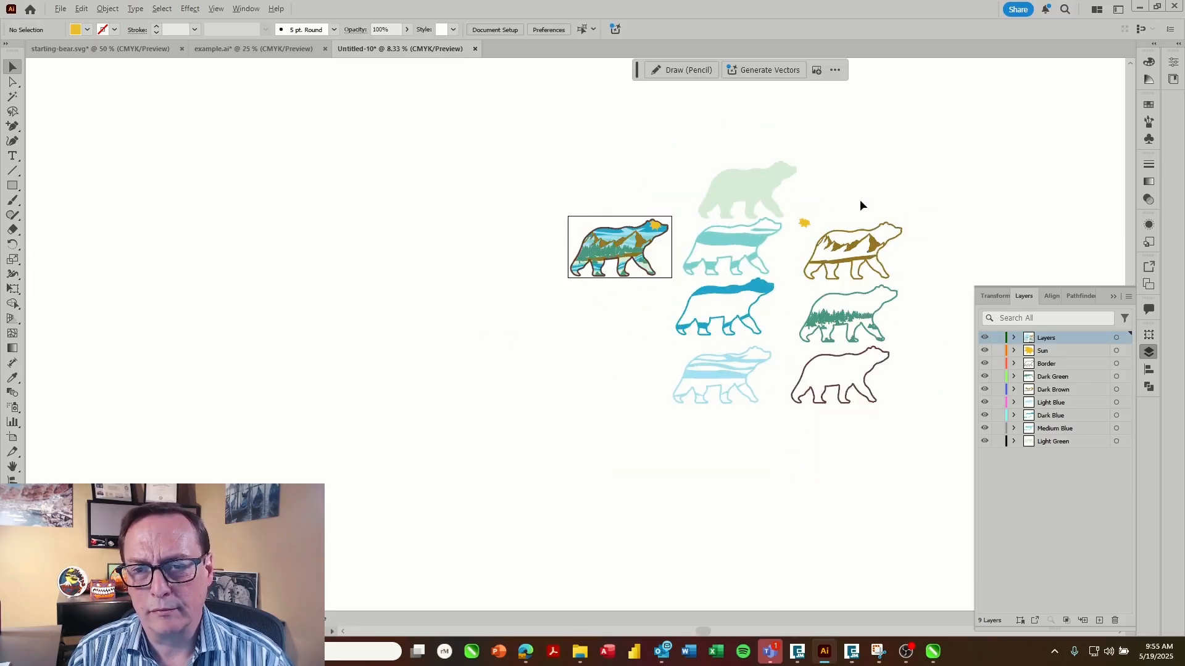
- Select all the separated bear layers and the sun and give them a red stroke
scroll(897, 221, "up", 1)
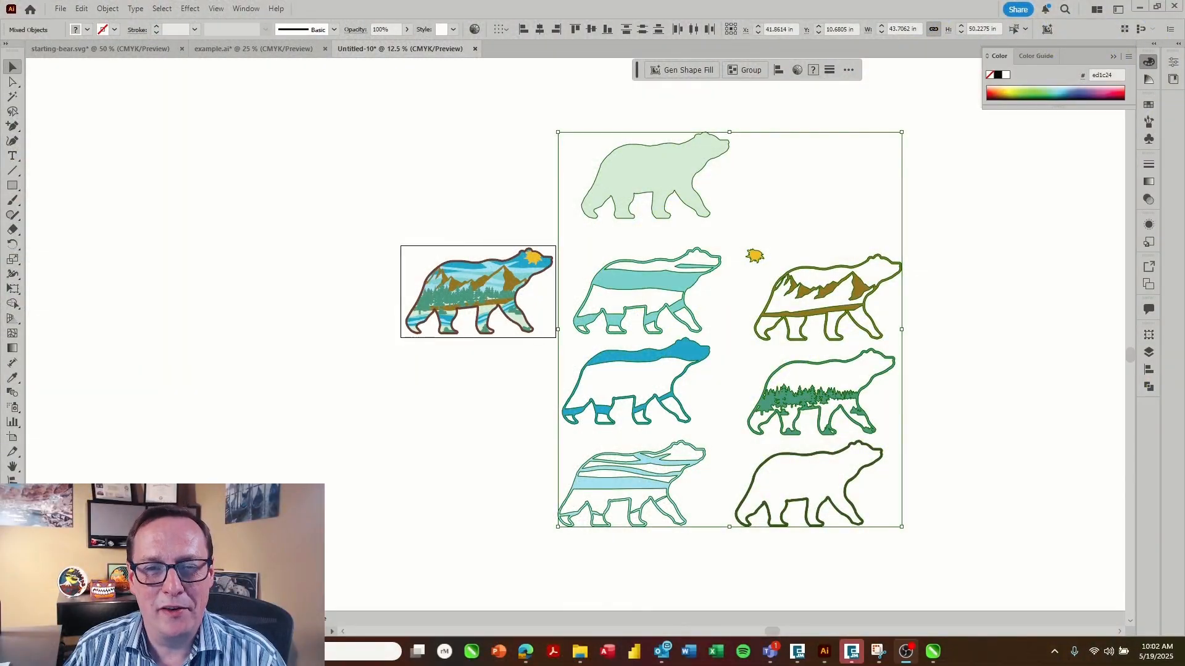
left_click(548, 100)
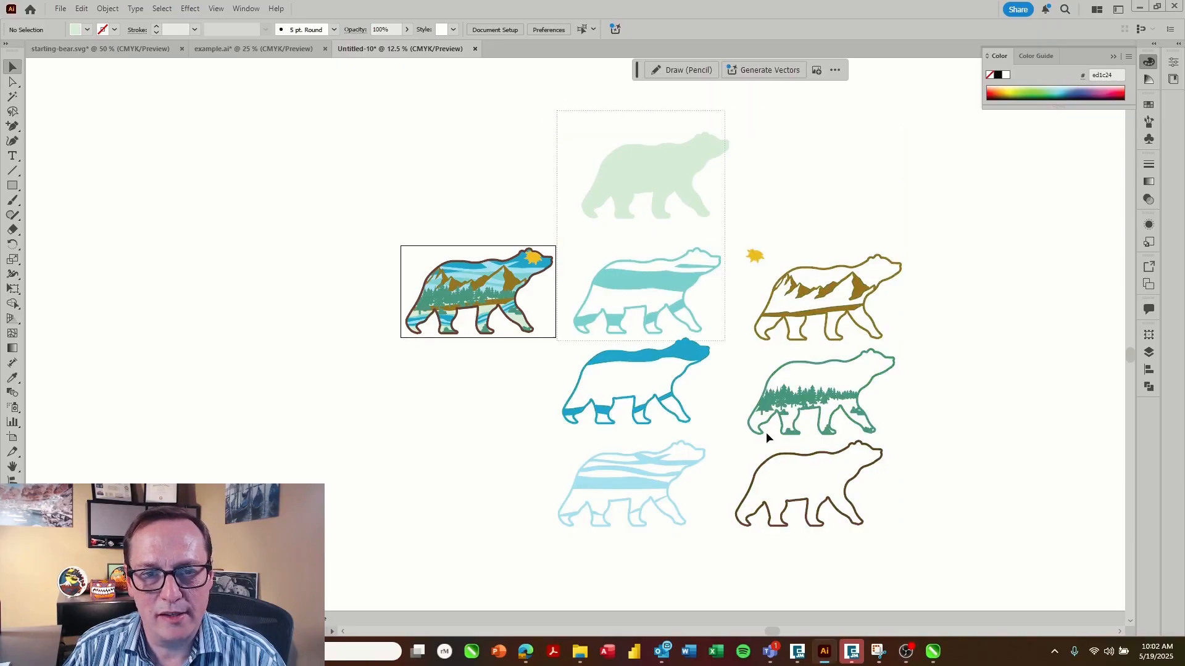
left_click_drag(765, 432, 917, 549)
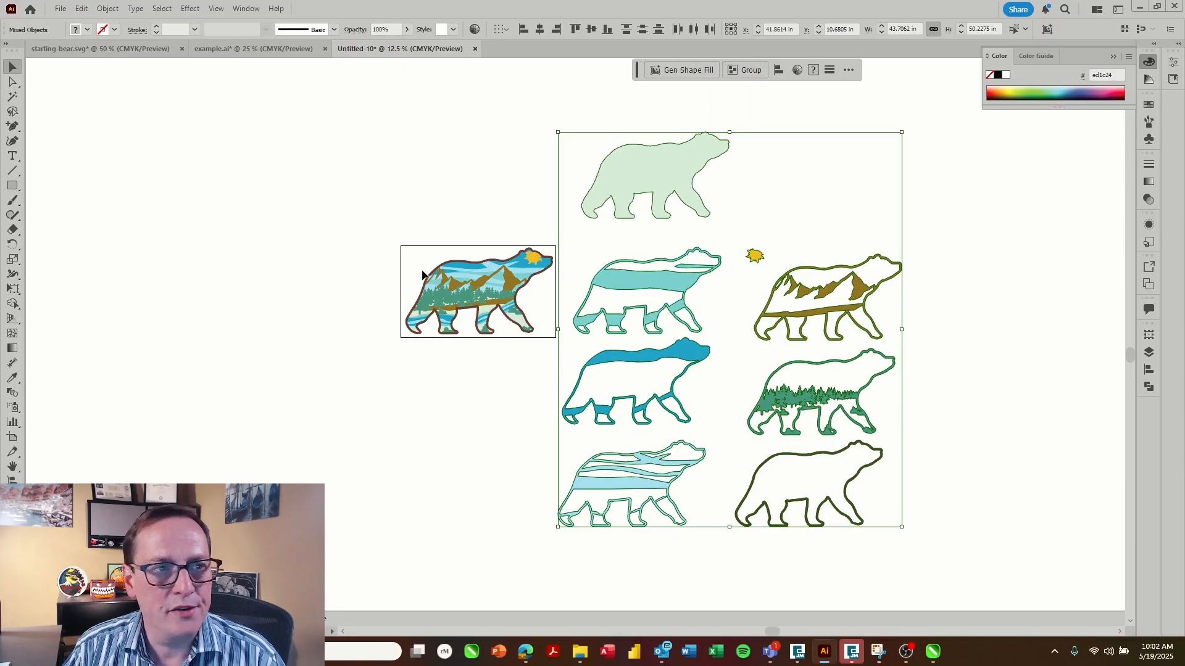
left_click(115, 31)
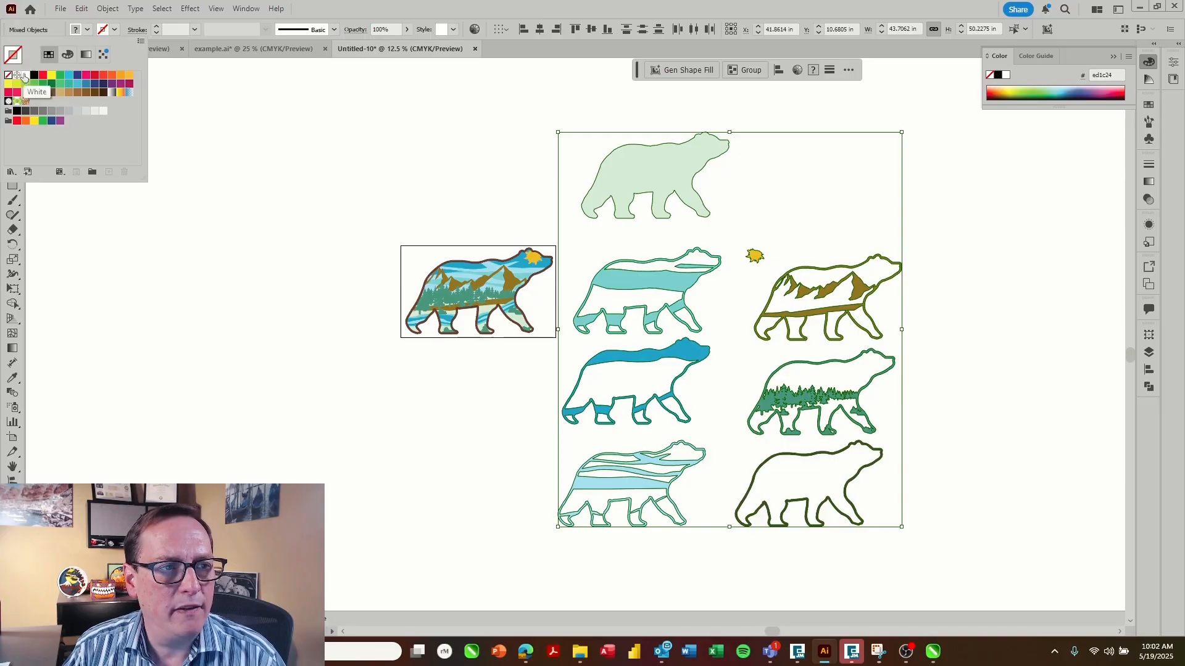
left_click(43, 77)
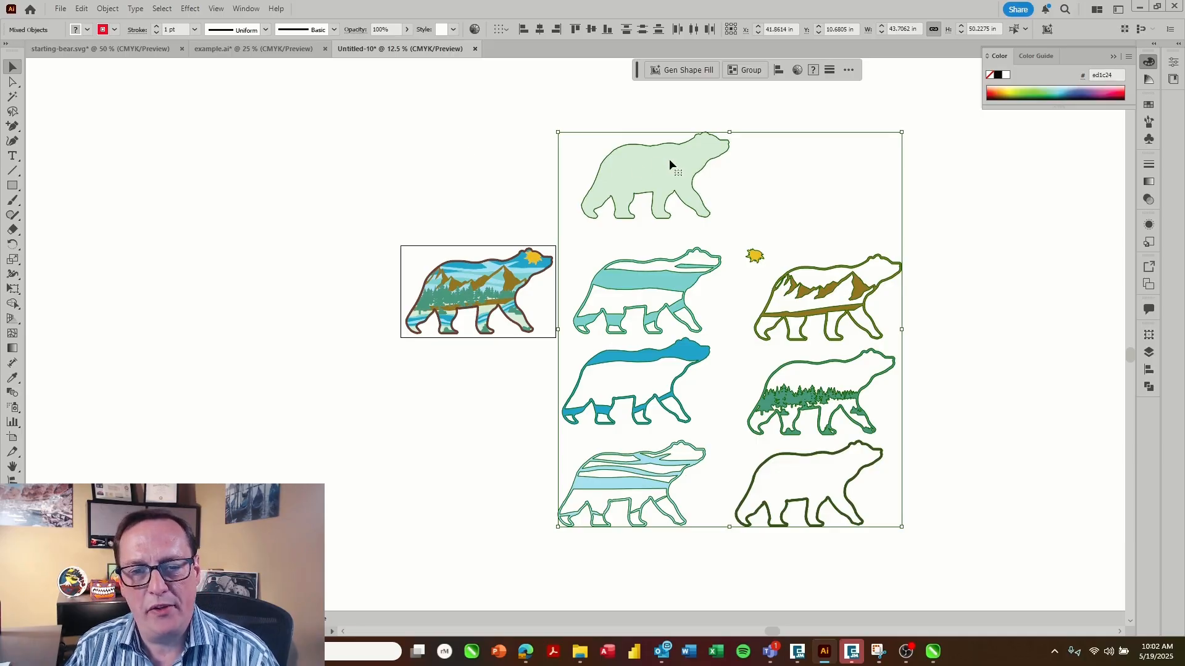
- Move the original bear off the artboard and place the light green silhouette on it instead
left_click(531, 137)
left_click_drag(337, 204, 562, 359)
left_click_drag(506, 285, 285, 274)
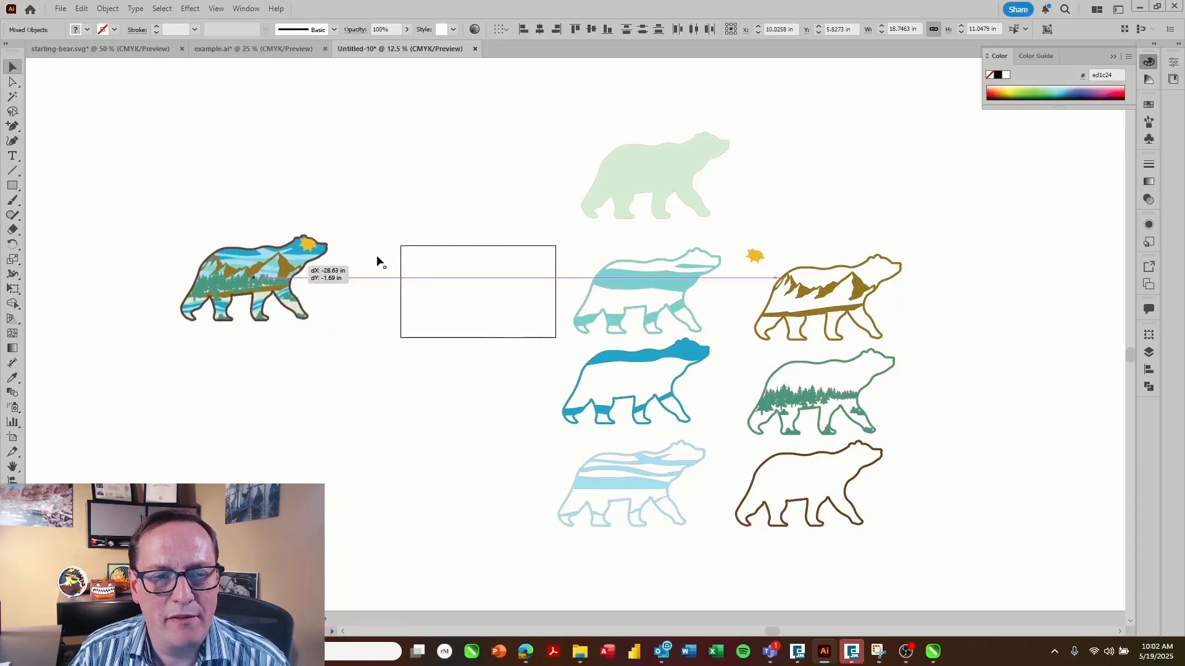
left_click_drag(646, 188, 472, 295)
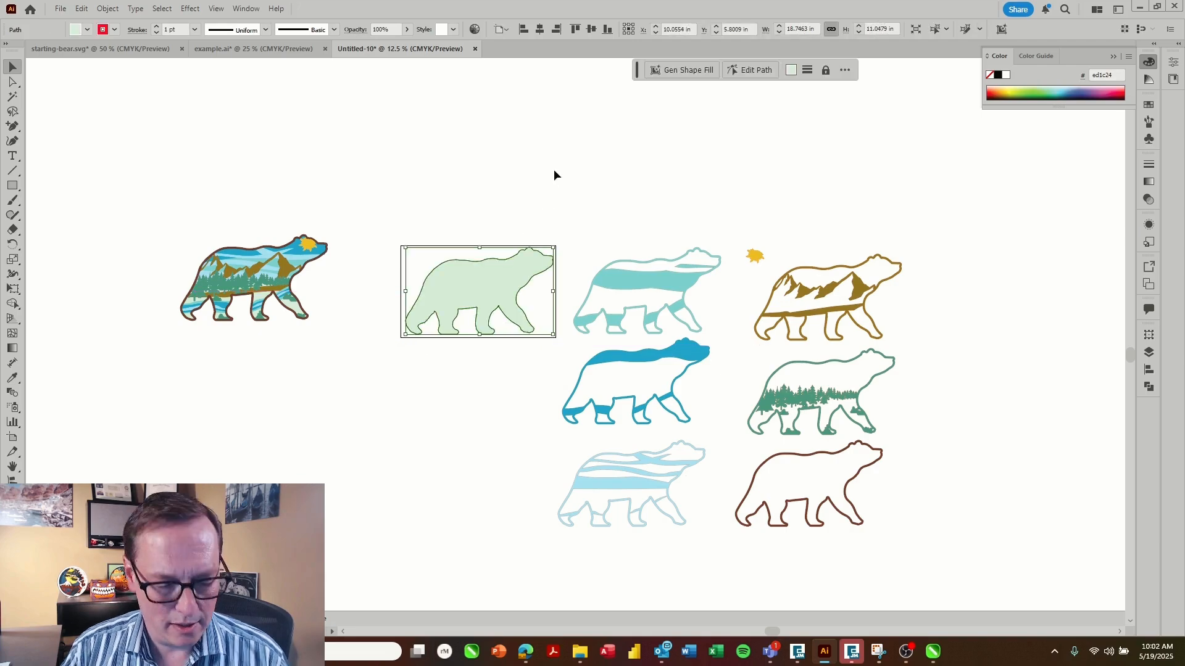
- Print the artboard with the light green silhouette to the Epilog Engraver
key("a")
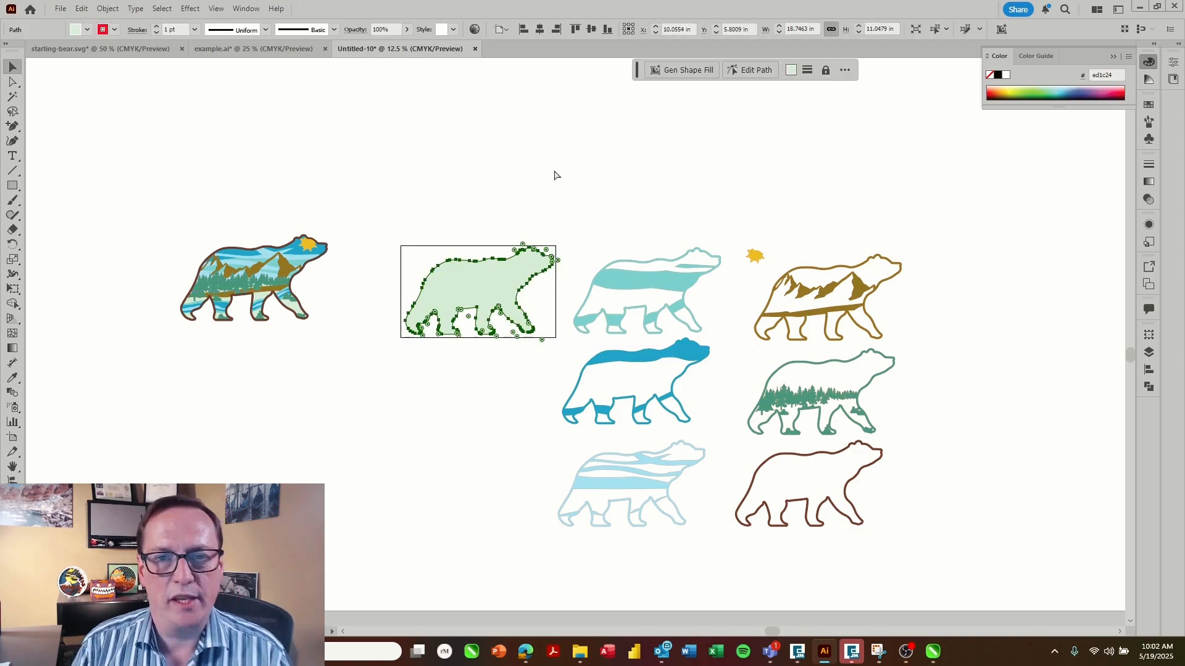
key("ctrl+p")
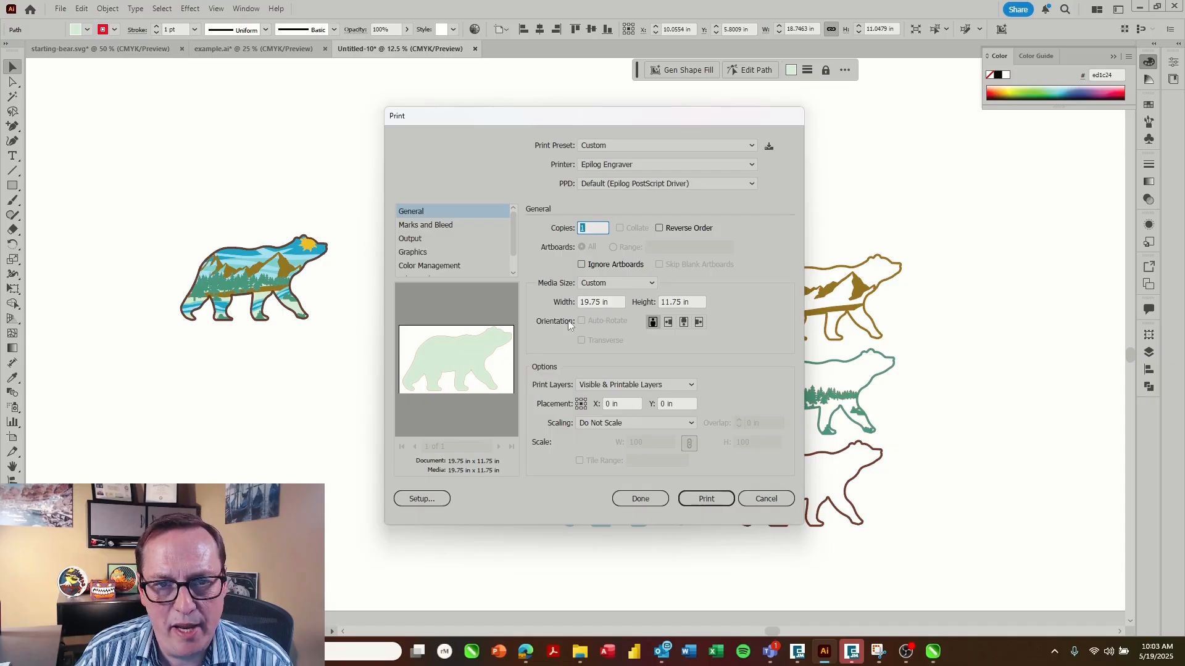
left_click(704, 500)
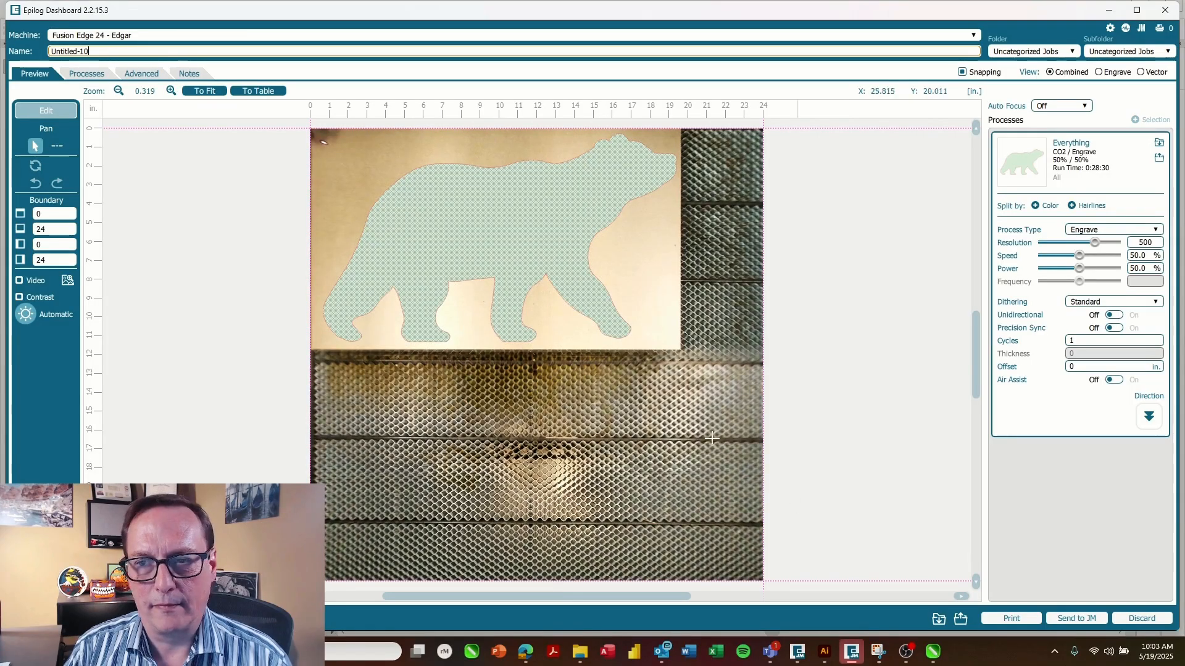
- Set the job's process type to Vector and import the wood Cutting 1/8" (3 mm) setting from the material library
left_click(1098, 231)
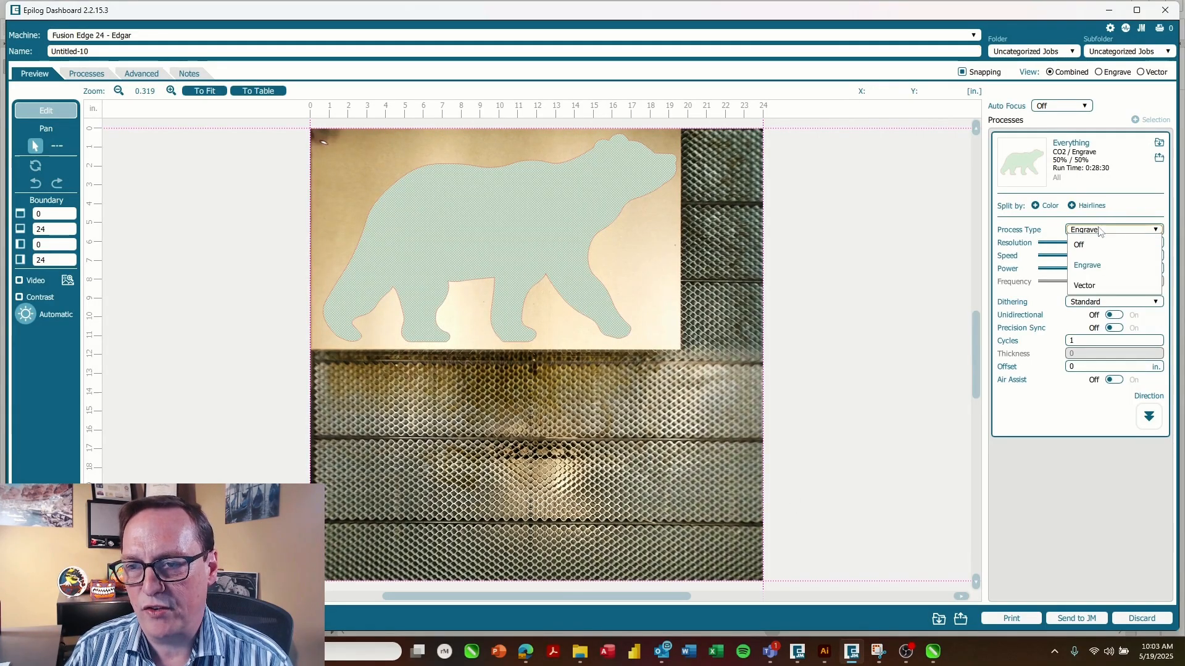
left_click(1100, 289)
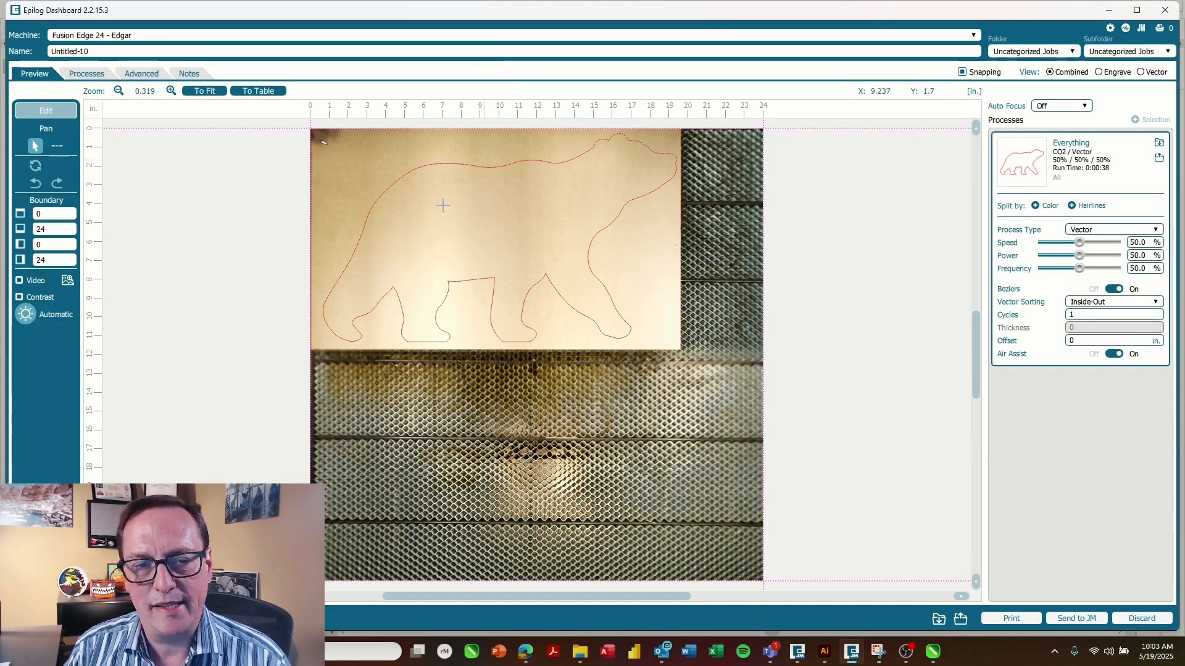
left_click(1158, 146)
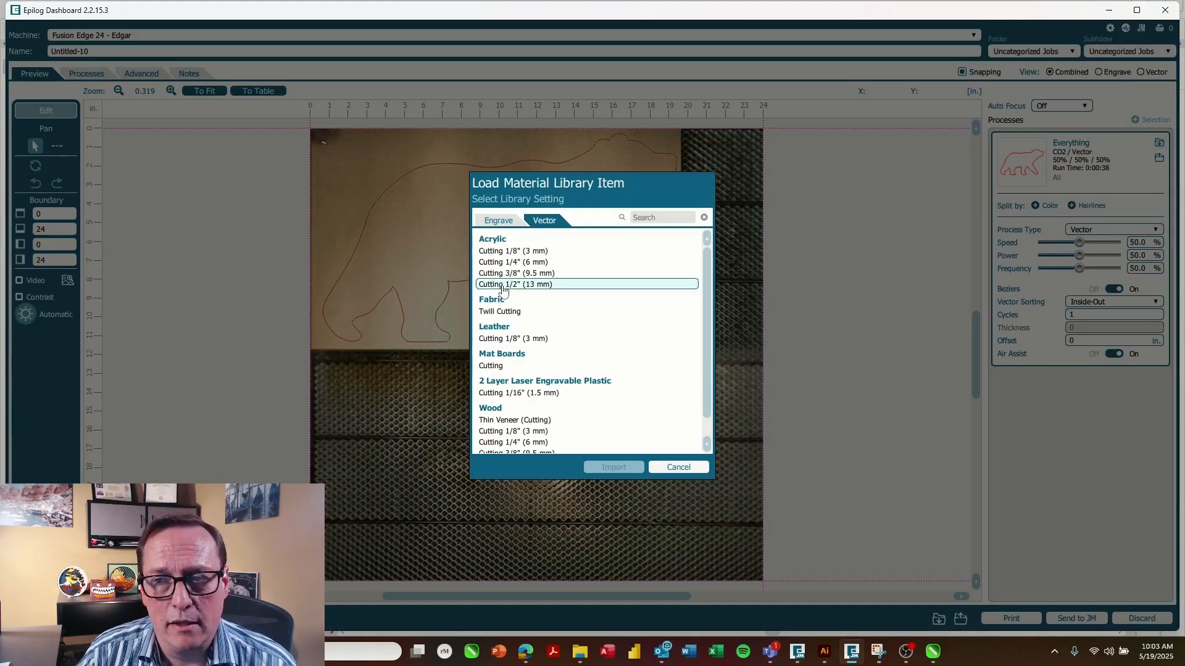
scroll(603, 378, "down", 2)
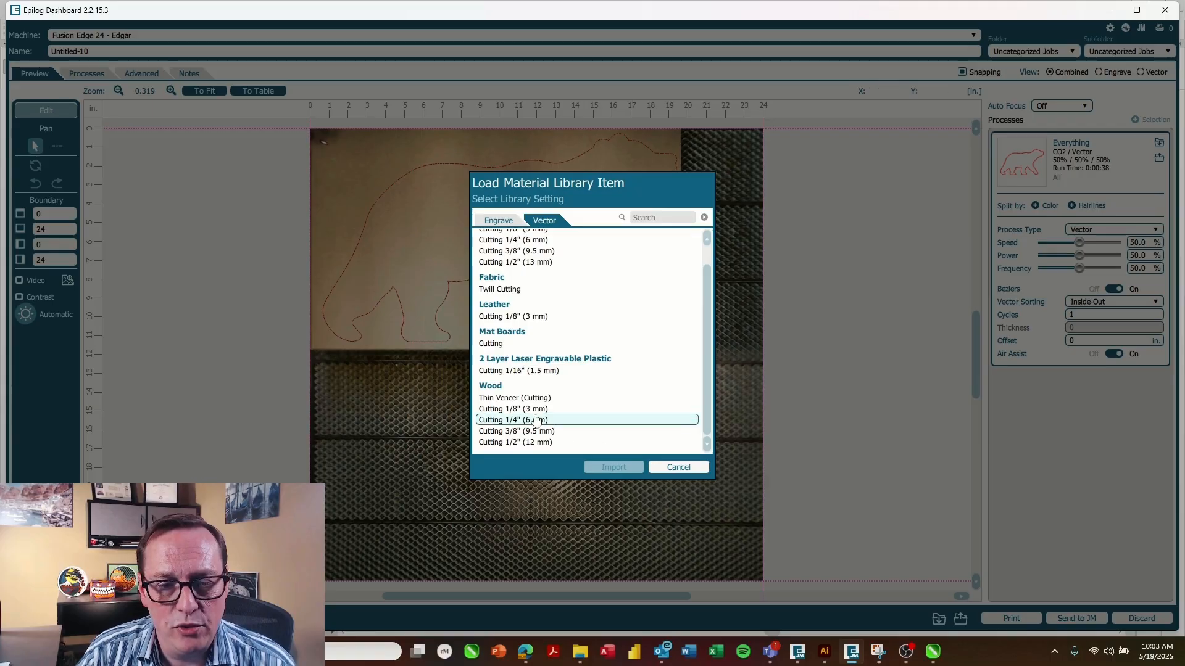
left_click(617, 409)
left_click(614, 468)
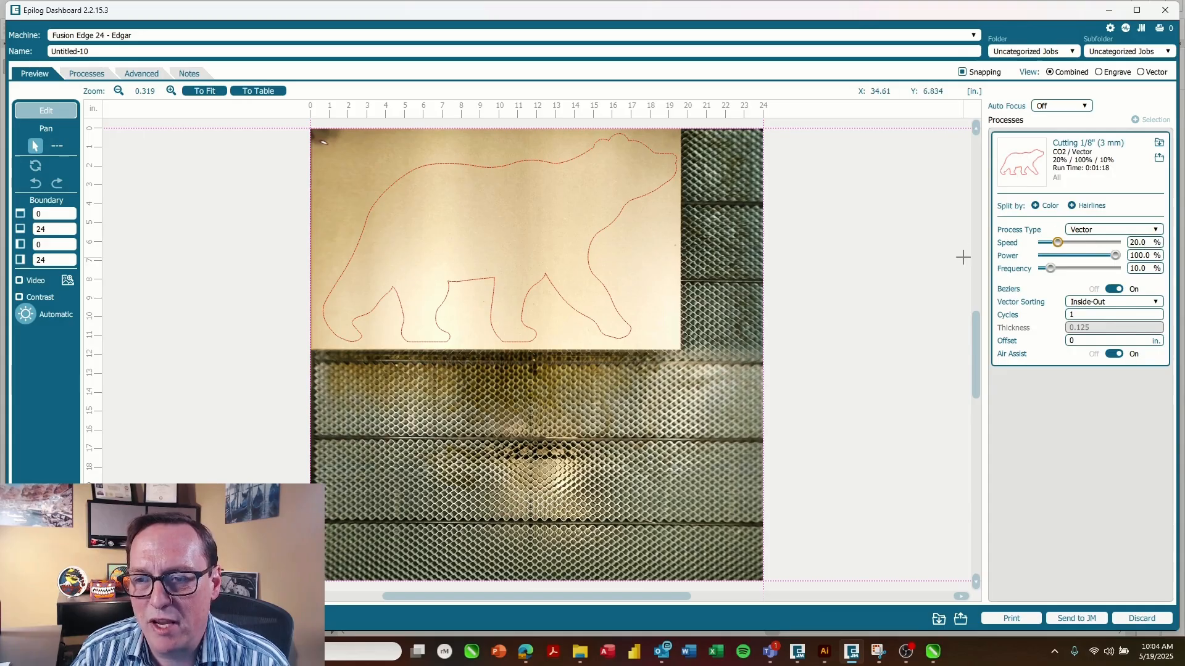
- Name the job Layer1 and print it to the laser
left_click(125, 50)
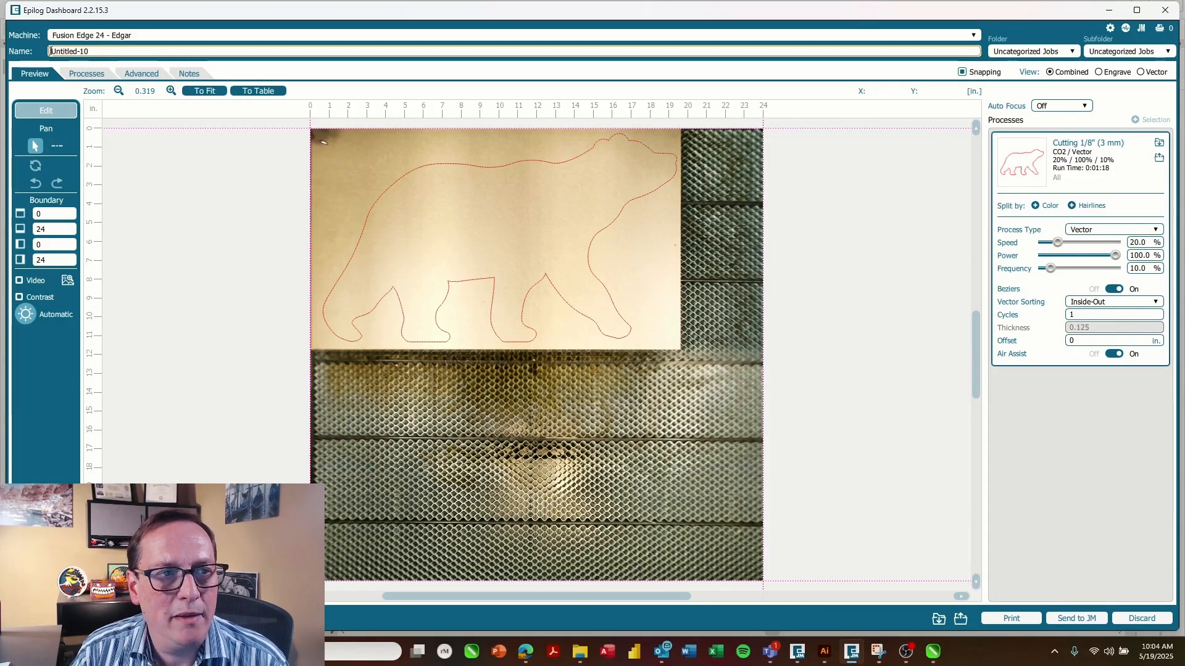
double_click(125, 51)
type("Layer1")
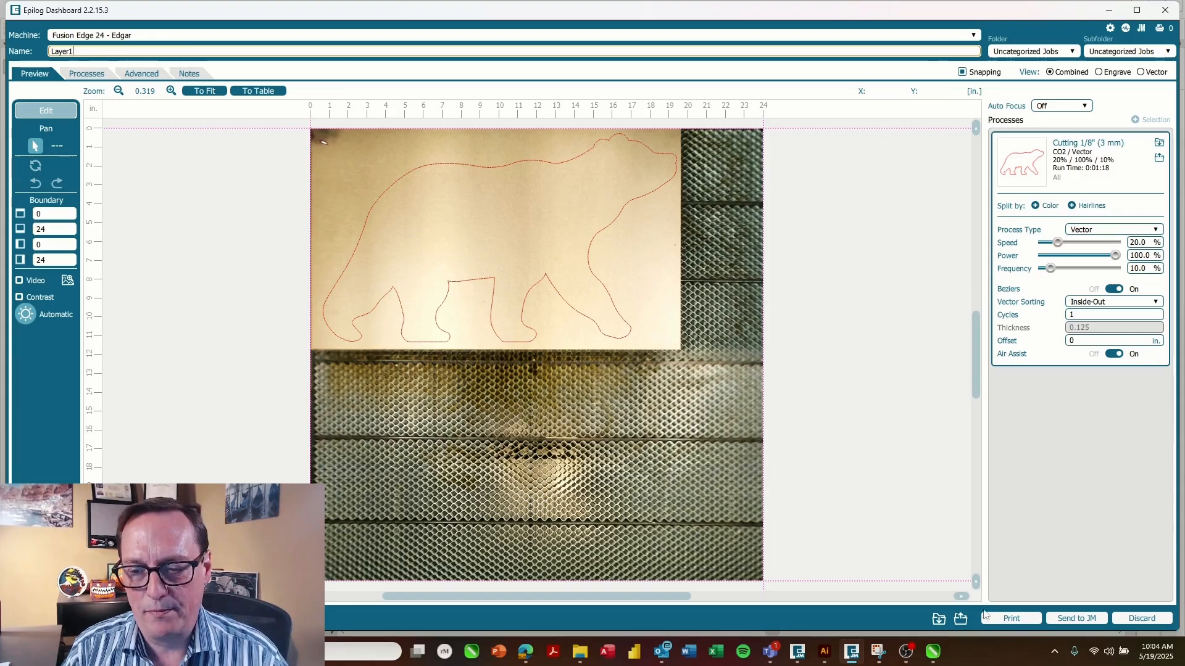
left_click(1009, 622)
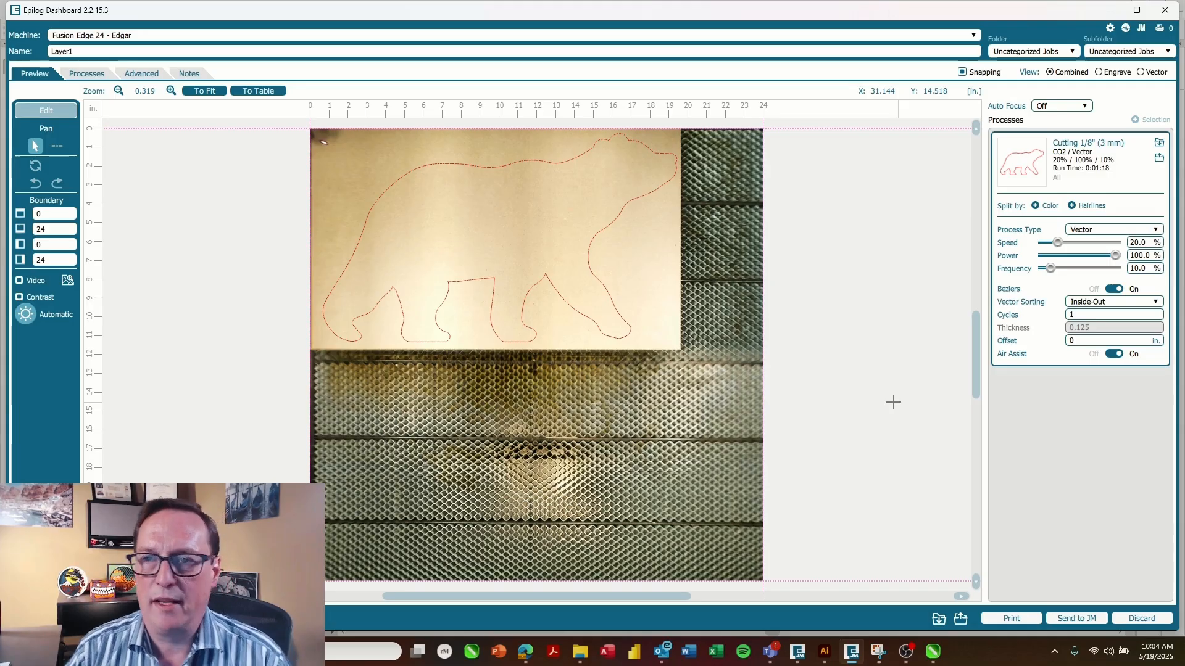
- Set the dashboard's New Job Settings to Previous Settings
left_click(1108, 29)
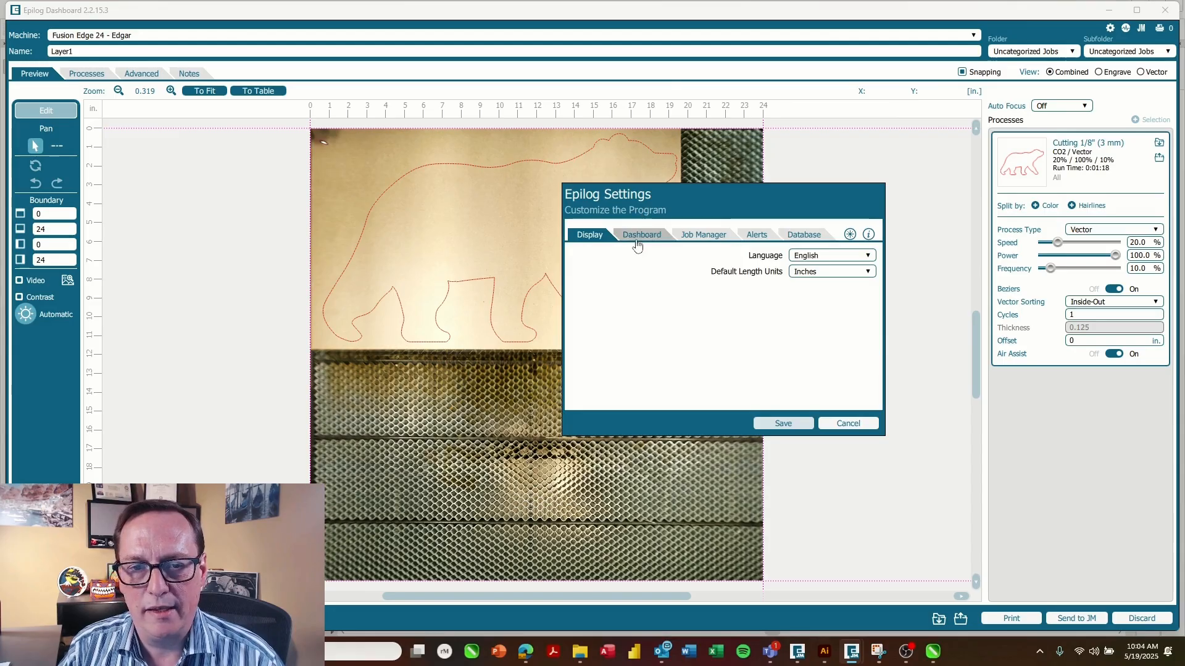
left_click(638, 246)
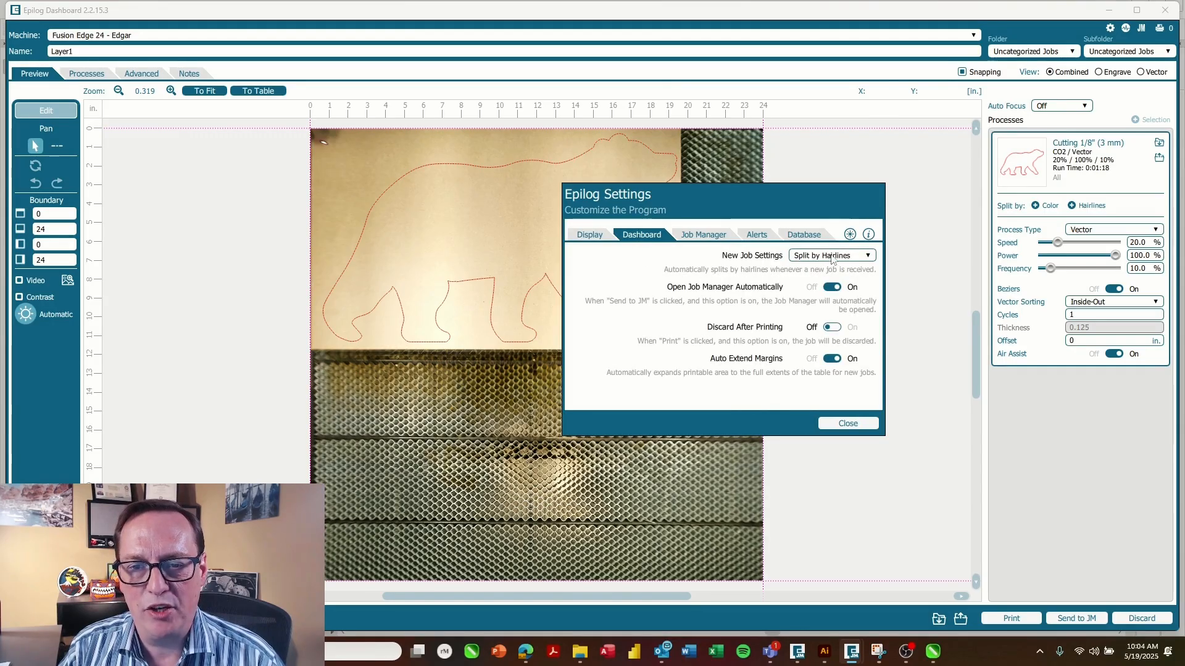
left_click(832, 256)
left_click(796, 269)
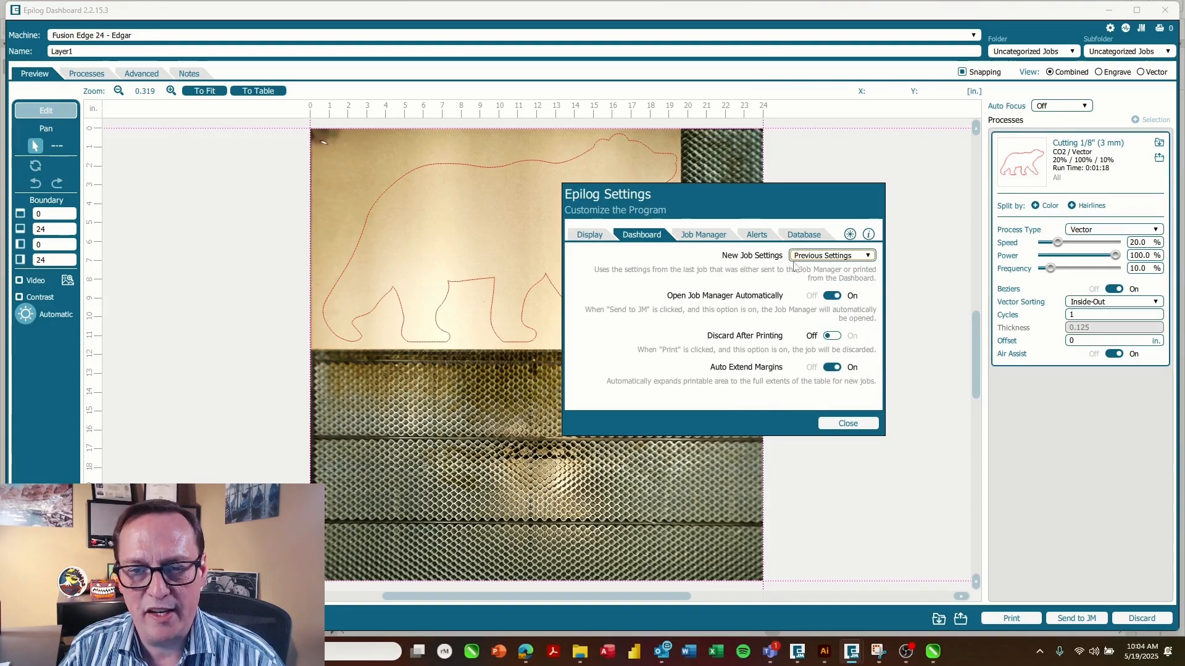
left_click(848, 424)
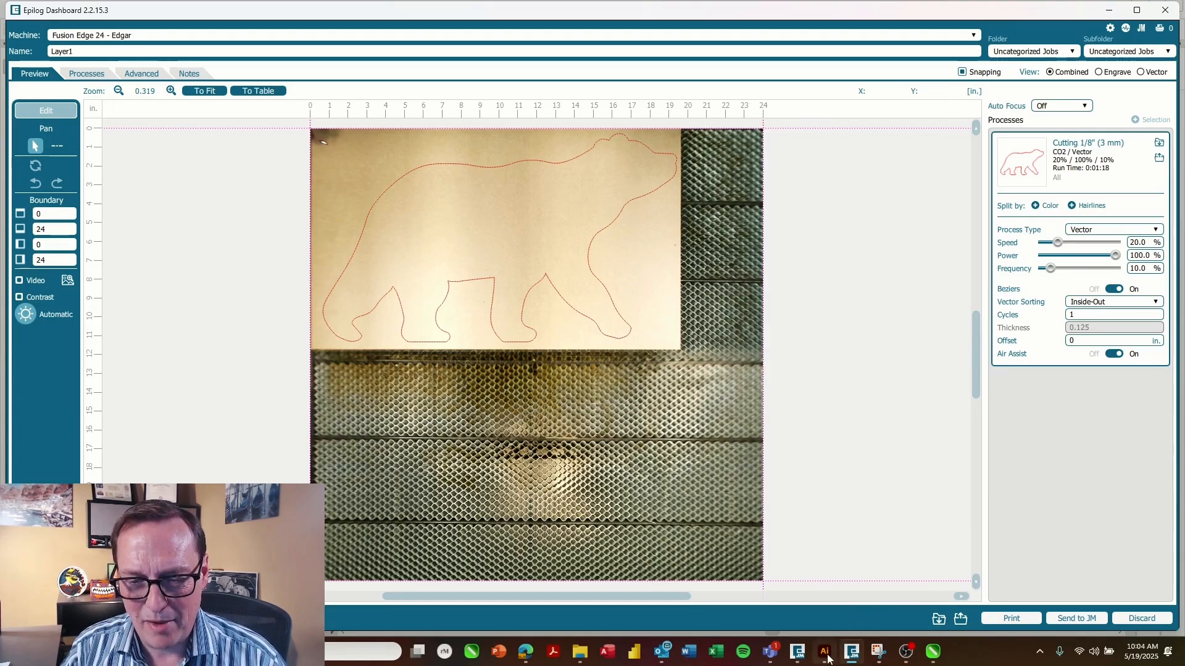
- Switch to Illustrator and move the medium blue layer and the sun off the artboard
mouse_move(827, 659)
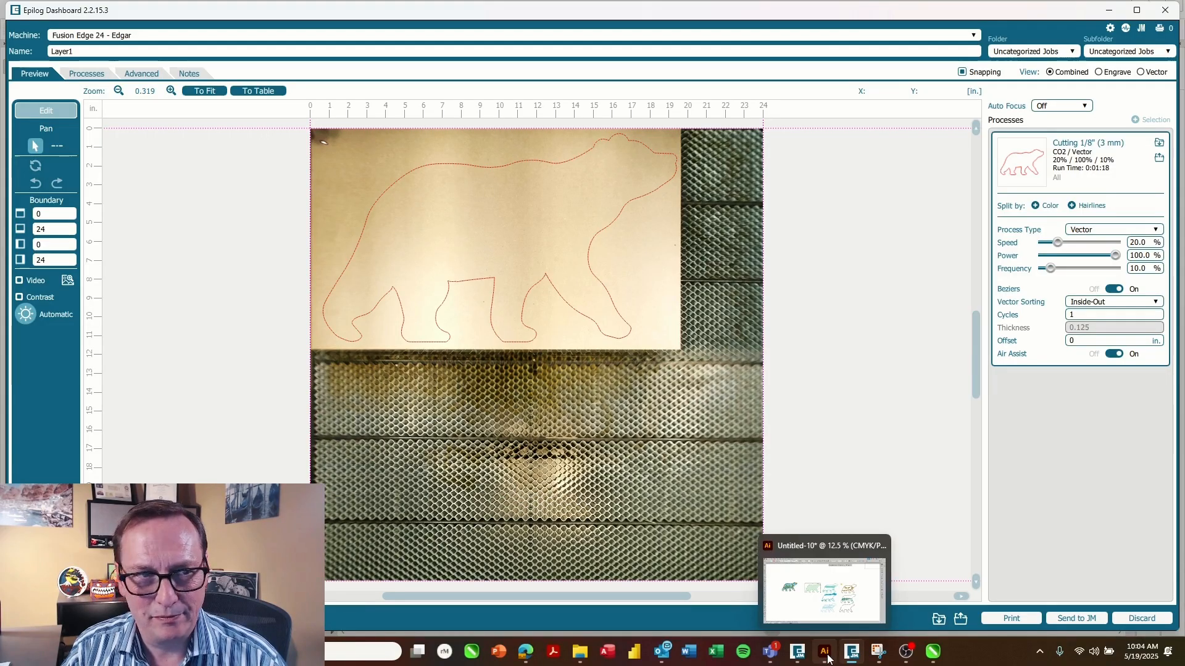
left_click(827, 659)
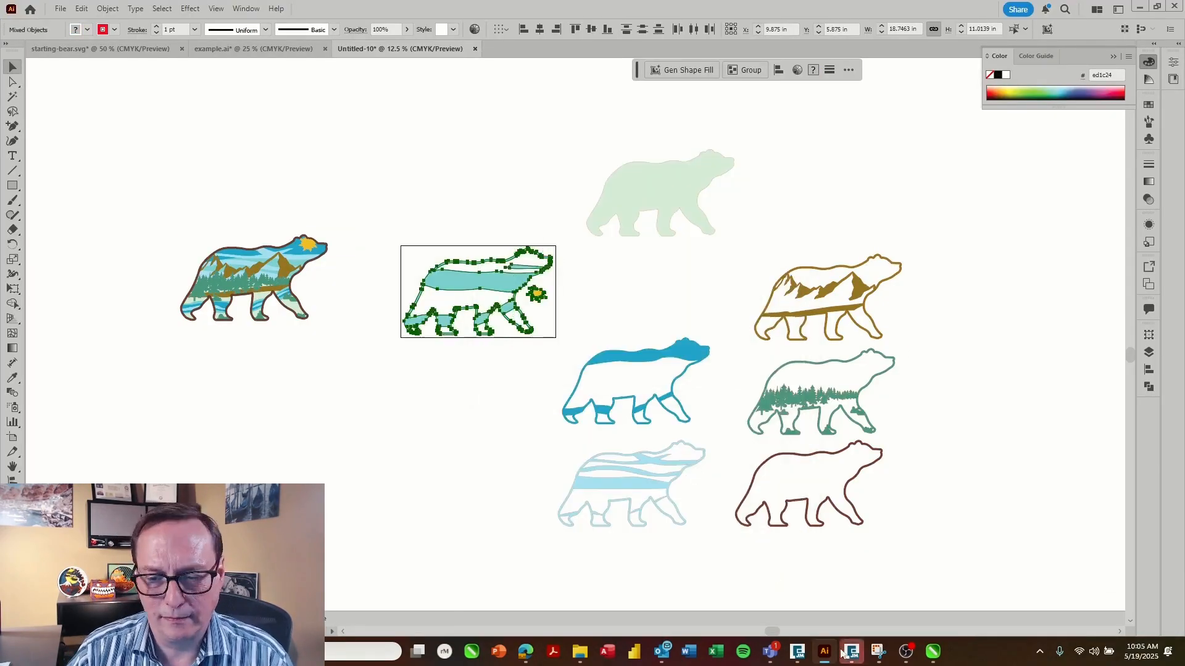
left_click_drag(496, 288, 665, 288)
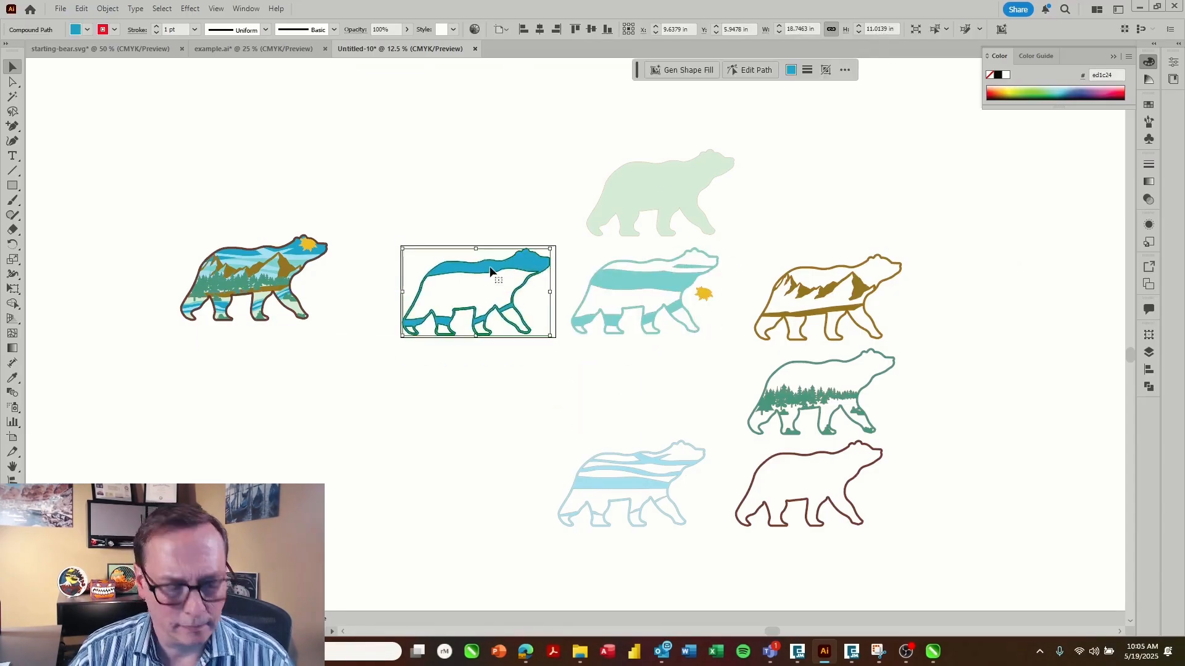
- Print the dark blue layer's laser job and name the light blue layer's job Layer 4
left_click(1012, 618)
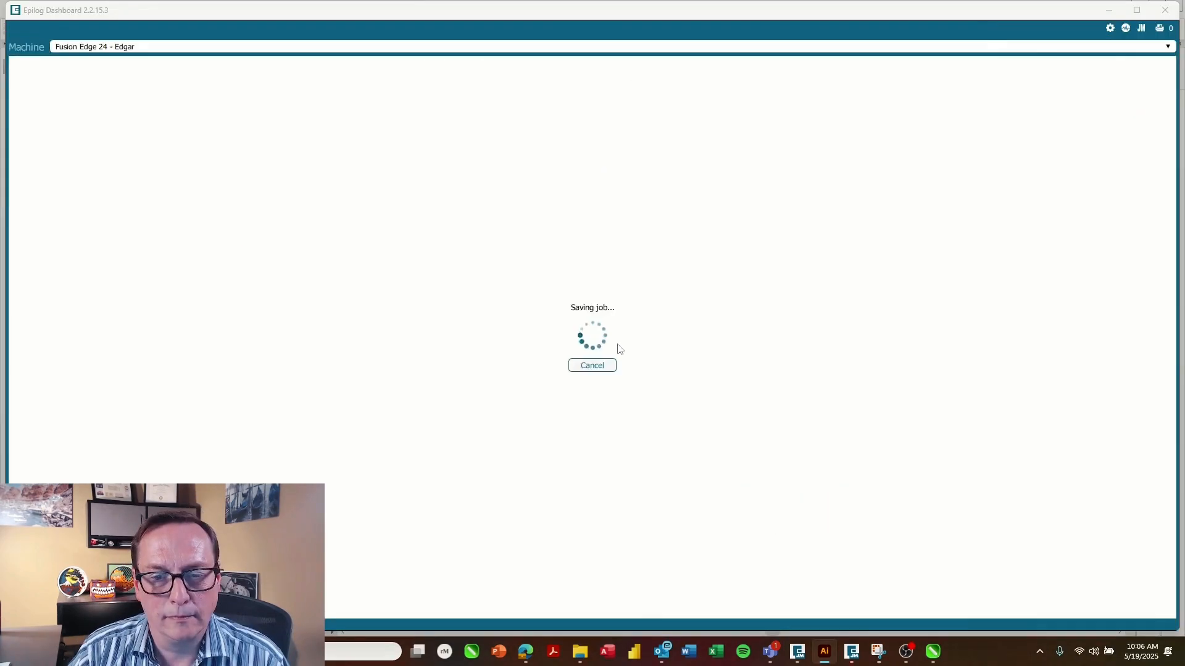
left_click_drag(90, 52, 11, 53)
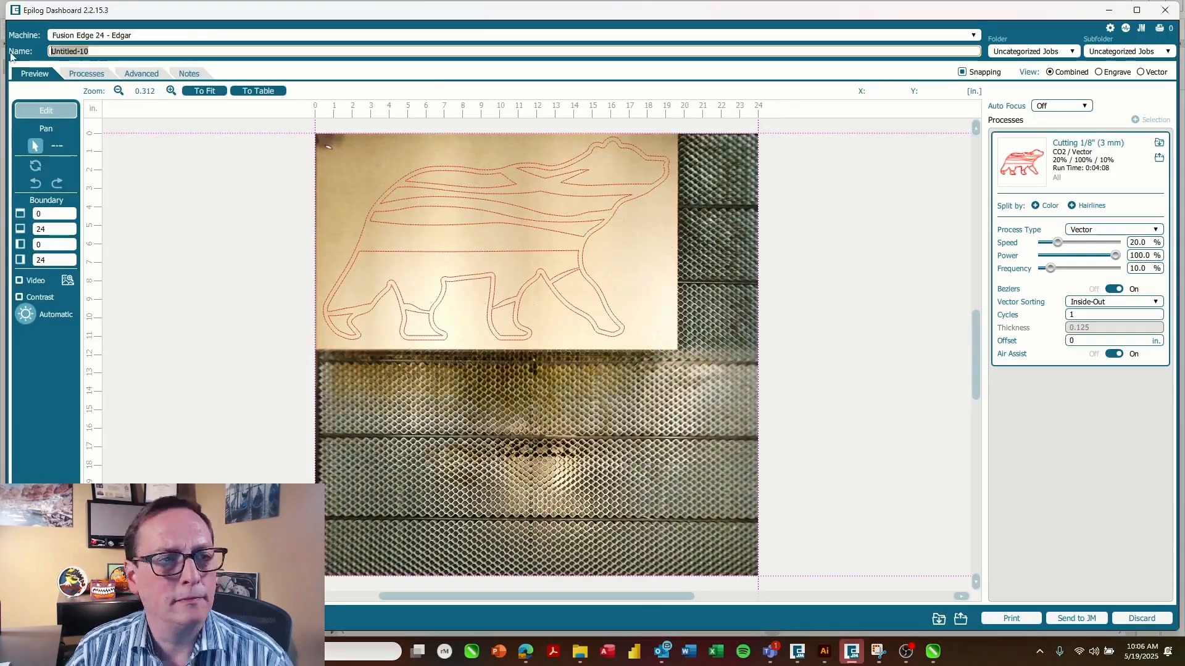
type("Layer 4")
- Switch to Illustrator, replace the light blue layer on the artboard with the dark brown layer, and start printing it
left_click(826, 652)
left_click_drag(484, 290, 645, 481)
left_click_drag(820, 288, 484, 285)
key("ctrl+p")
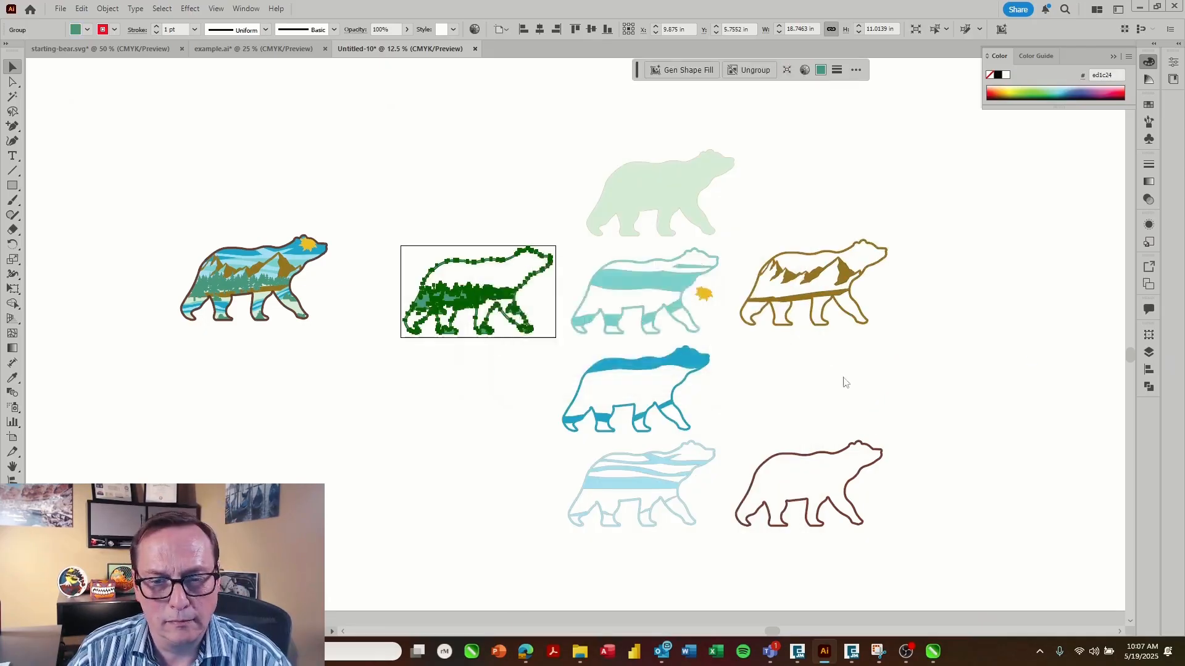
- Move the dark green layer off the artboard and print the brown border layer to the laser
left_click_drag(488, 301, 826, 389)
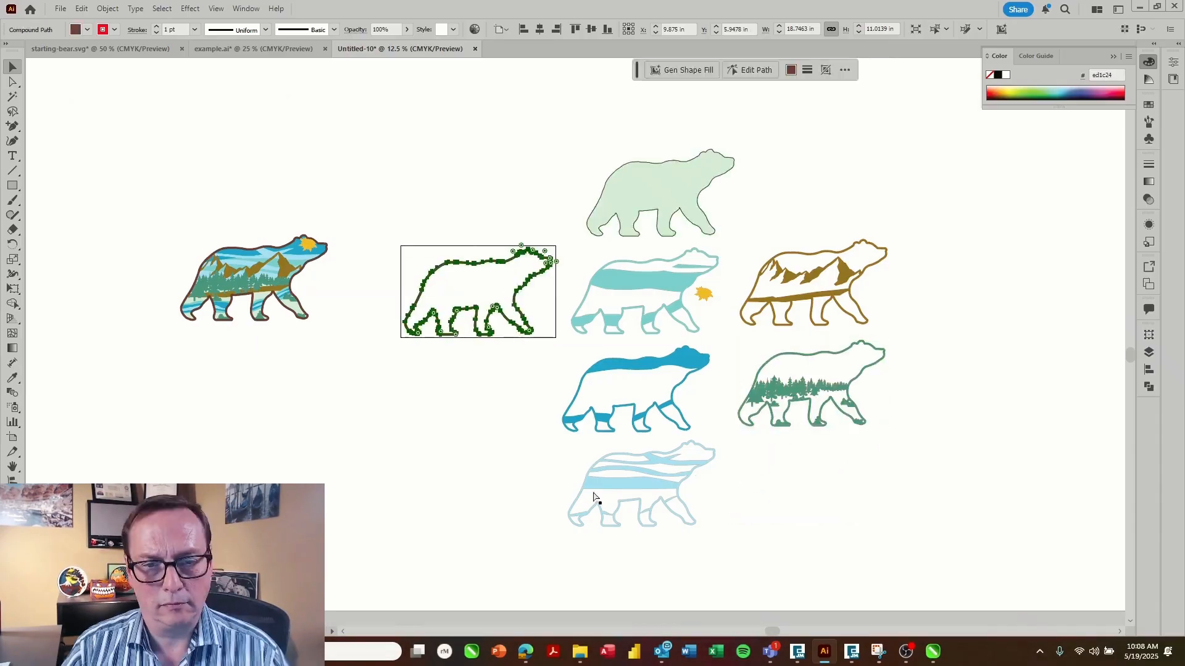
key("ctrl+p")
key("Return")
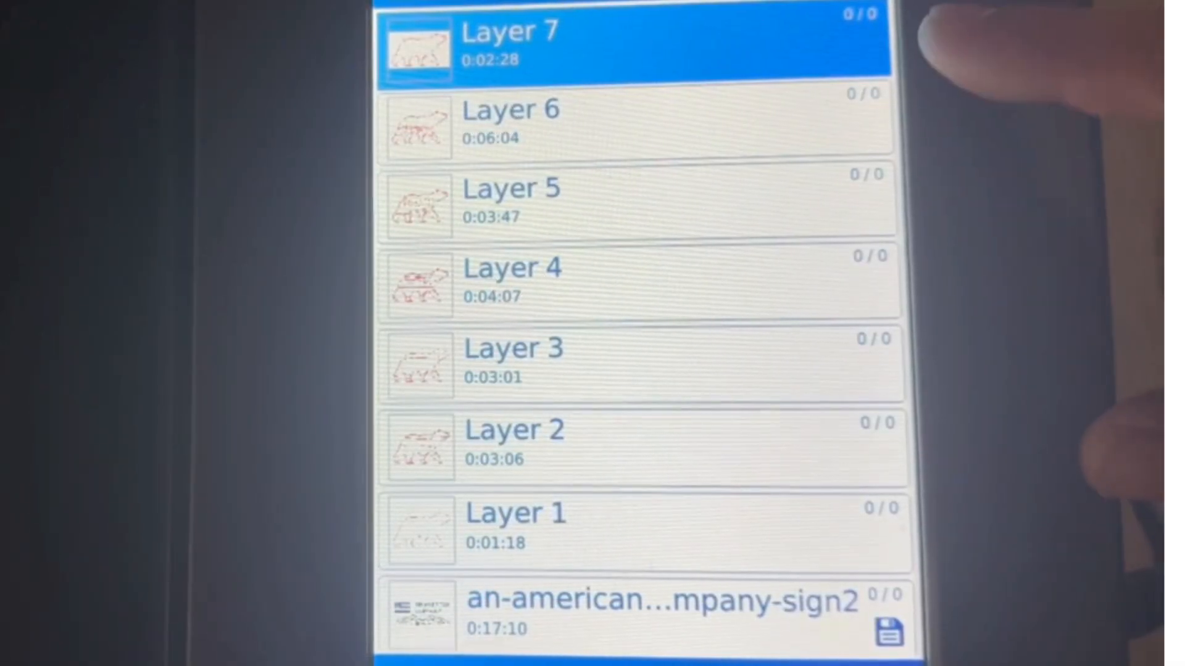
left_click(722, 525)
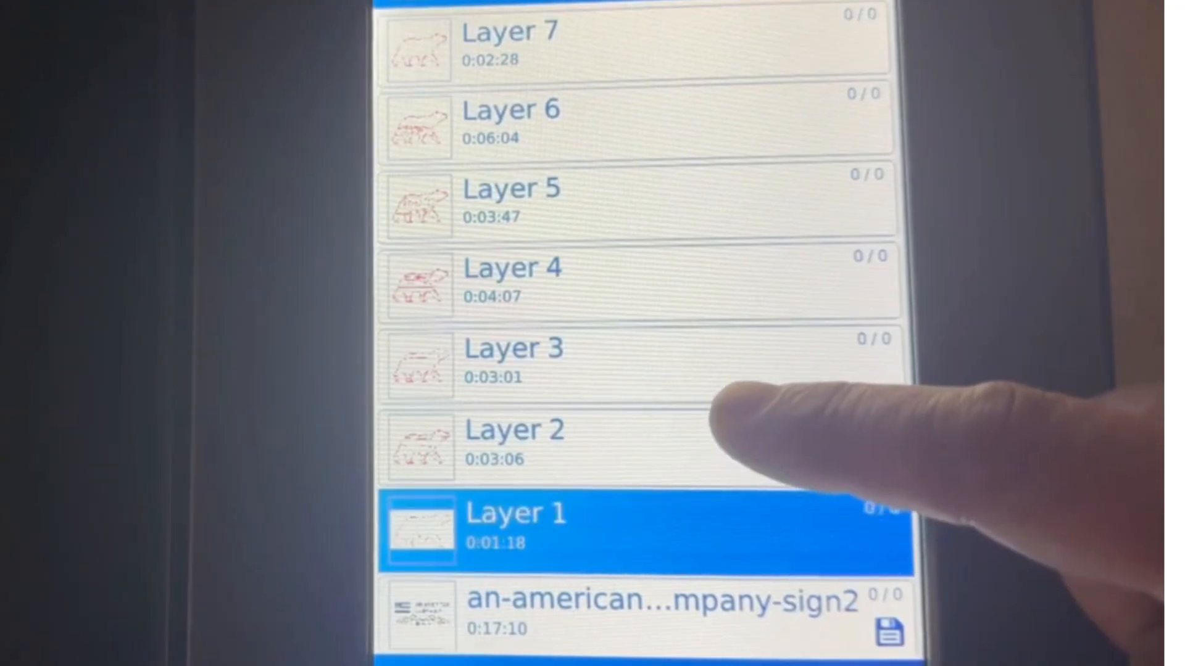
left_click(741, 432)
left_click(753, 358)
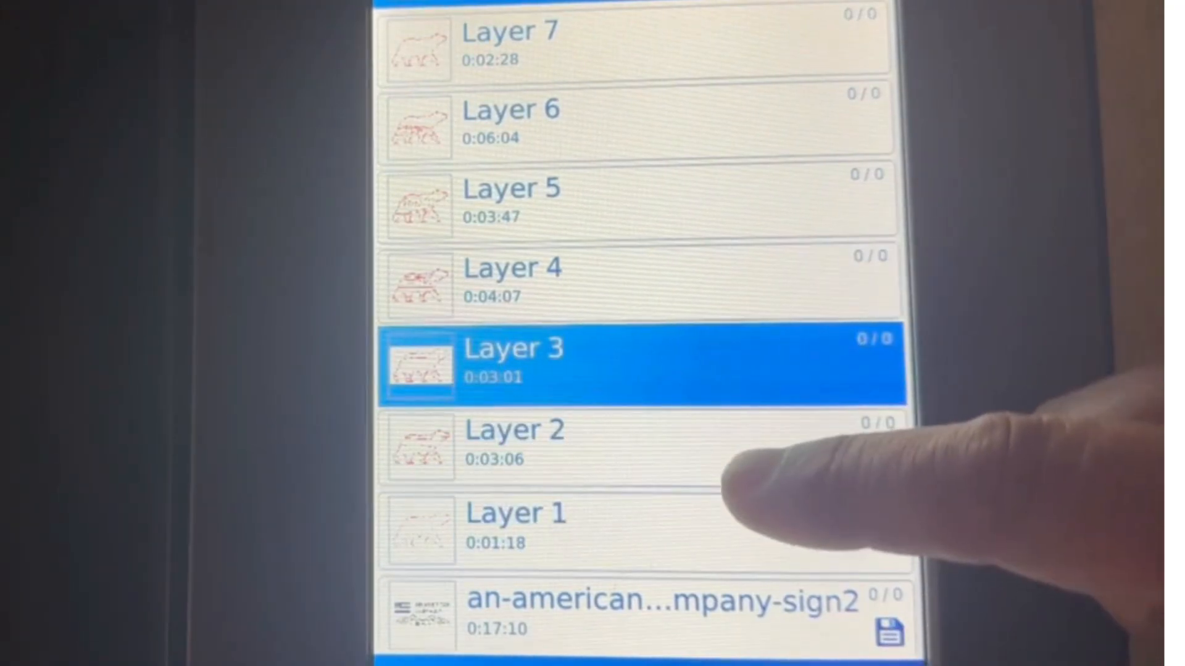
left_click(762, 525)
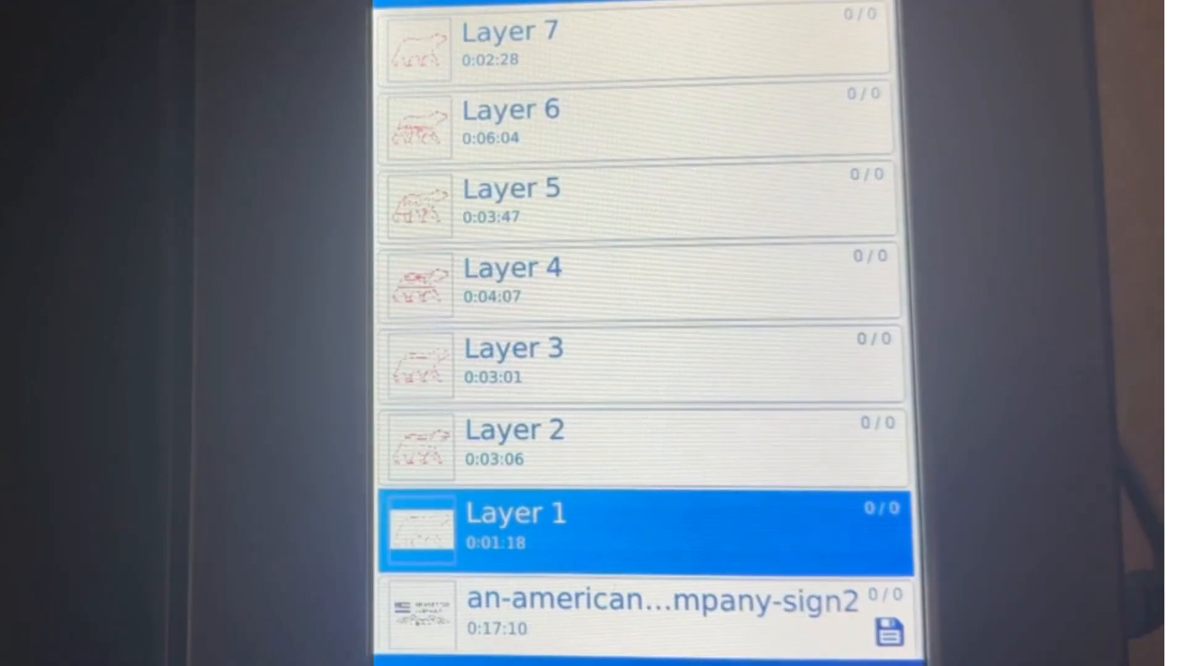